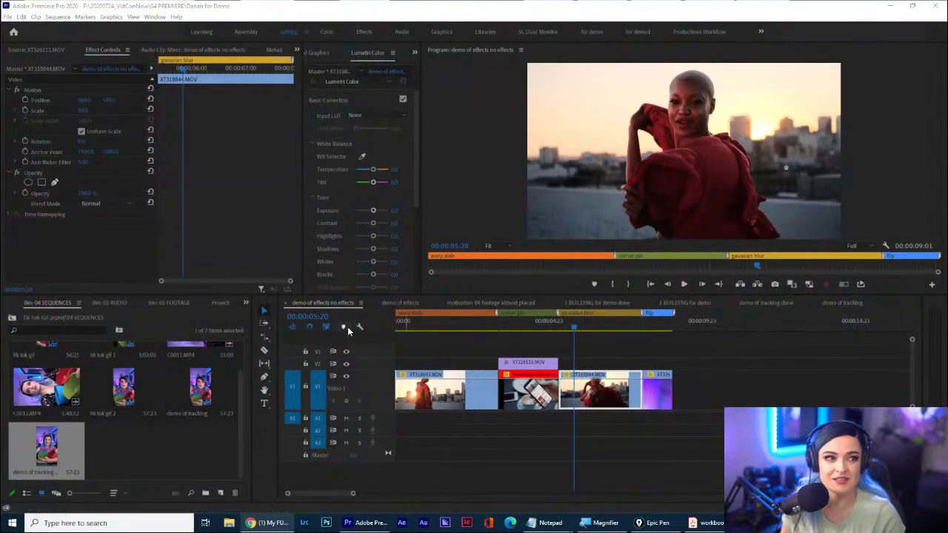
Move the playhead to 00:00:06:15 within the clip in the gaussian blur section.
click(459, 328)
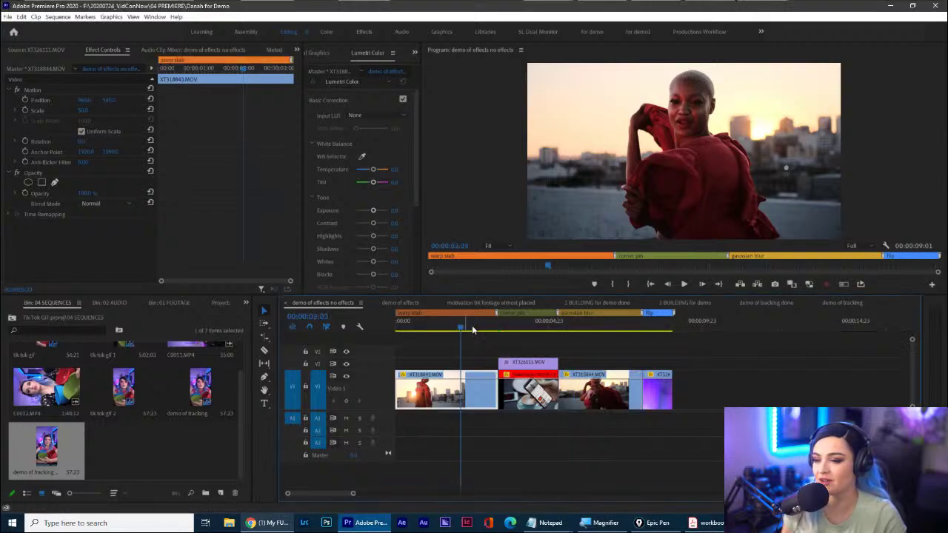
click(579, 328)
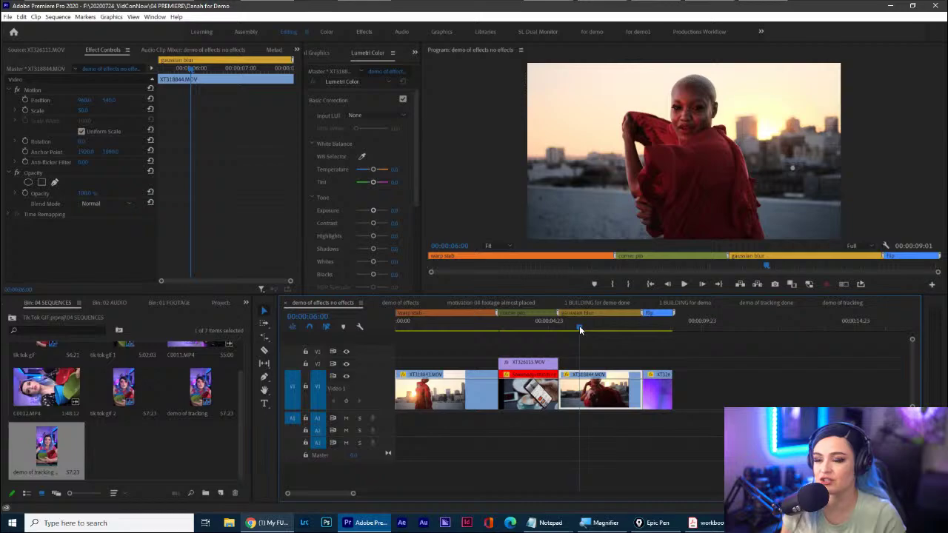
click(598, 329)
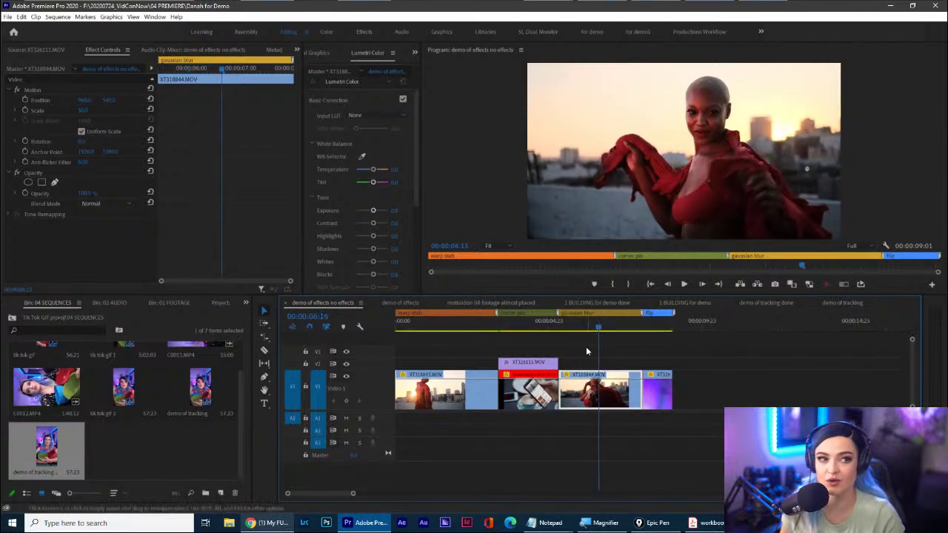
Switch to Chrome, open the "Doing a 2000 Piece Gradient Puzzle IN ONE DAY" video from the channel's uploads, and seek to 7:48.
click(272, 523)
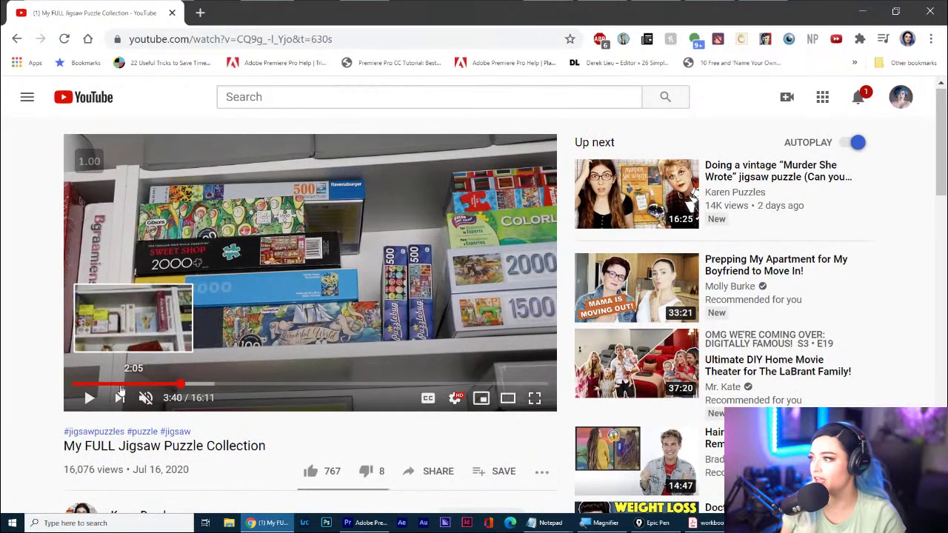
click(17, 37)
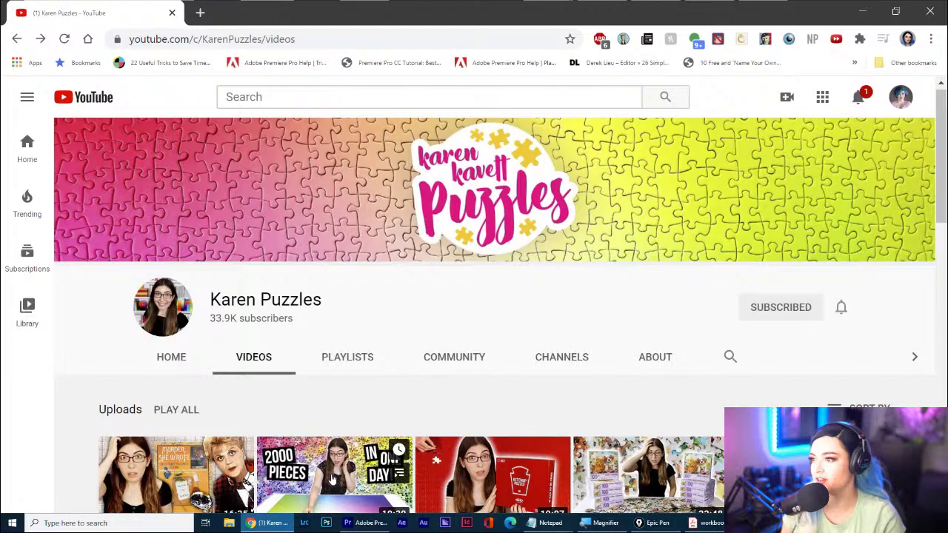
click(332, 479)
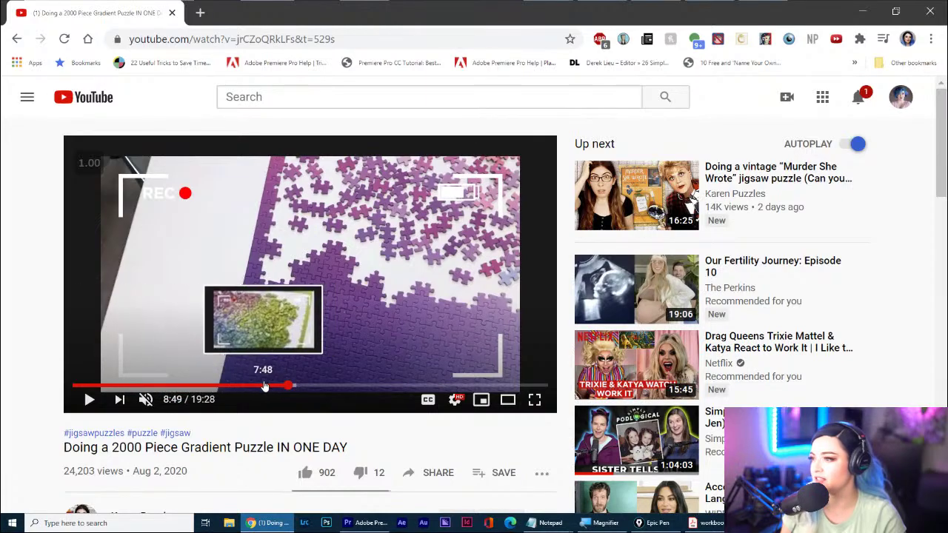
click(262, 385)
click(282, 361)
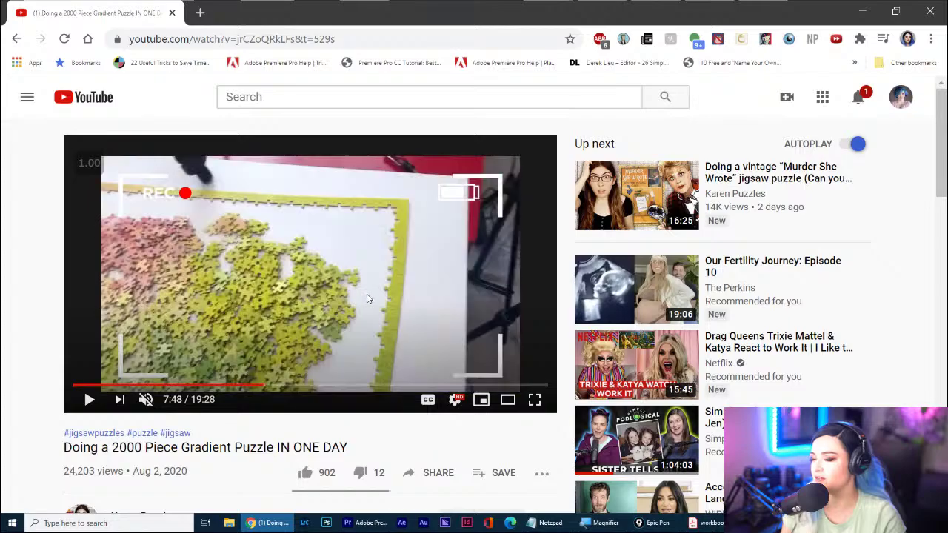
Play the video full screen up to the title "THE MIDDLE" over blurred footage, pause it, and return to Premiere Pro.
click(534, 399)
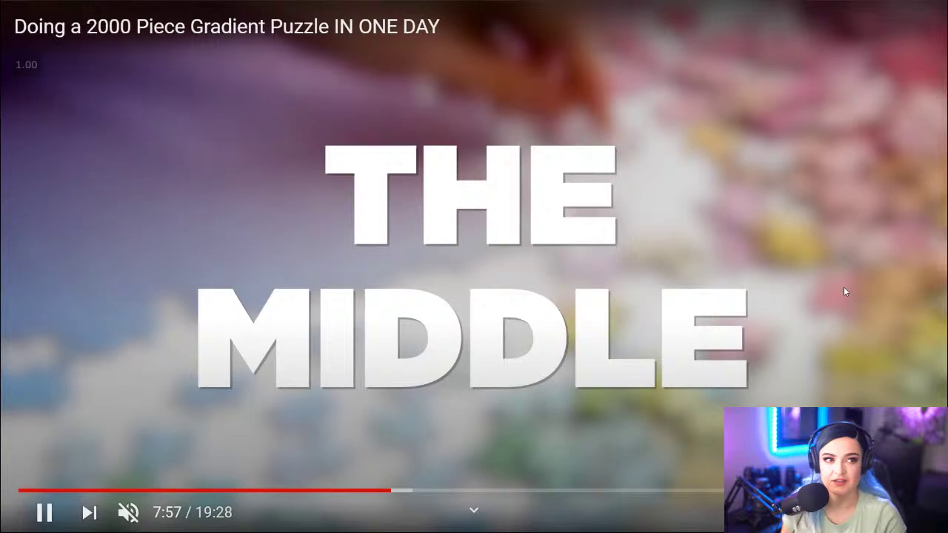
click(843, 290)
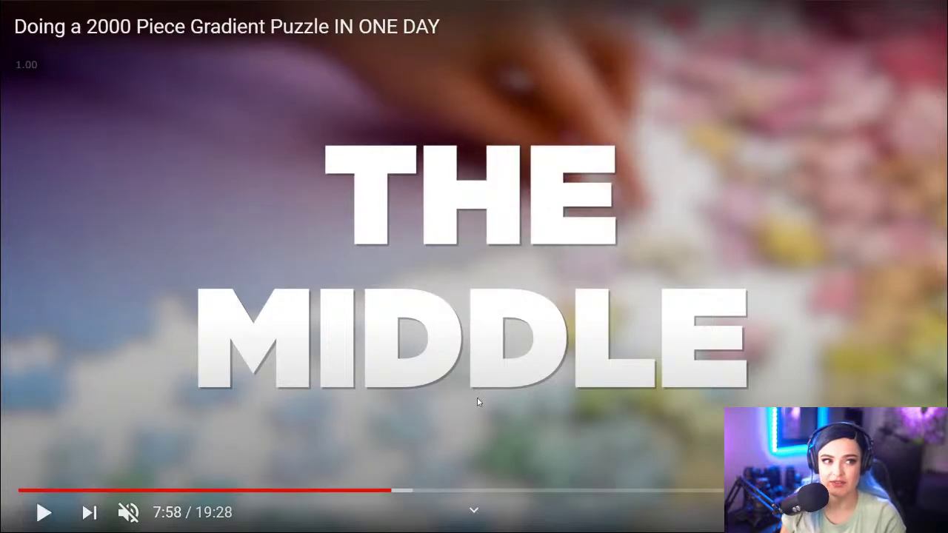
key(Escape)
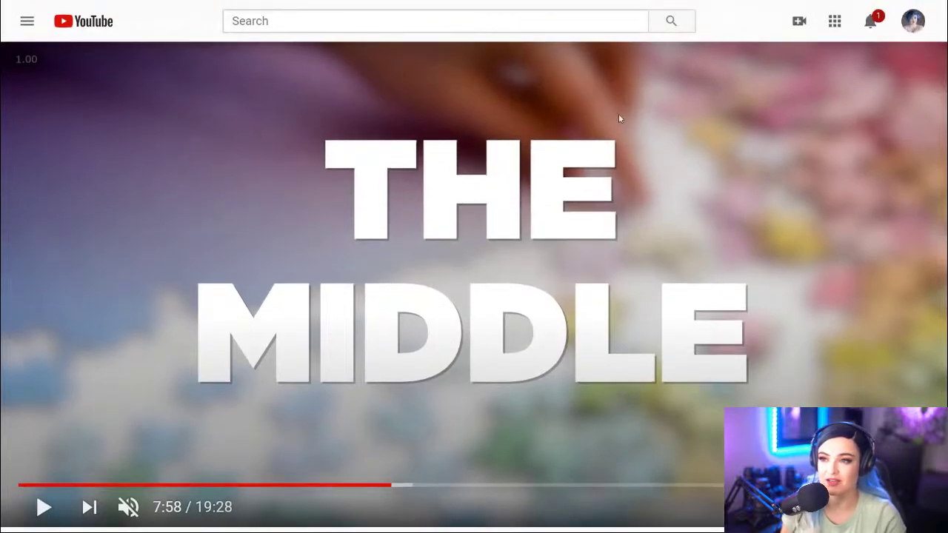
key(F11)
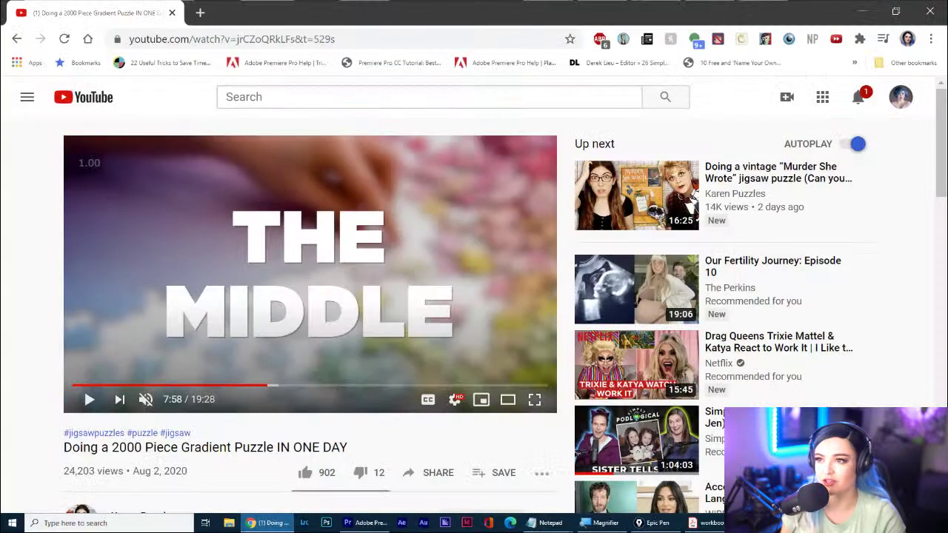
click(866, 13)
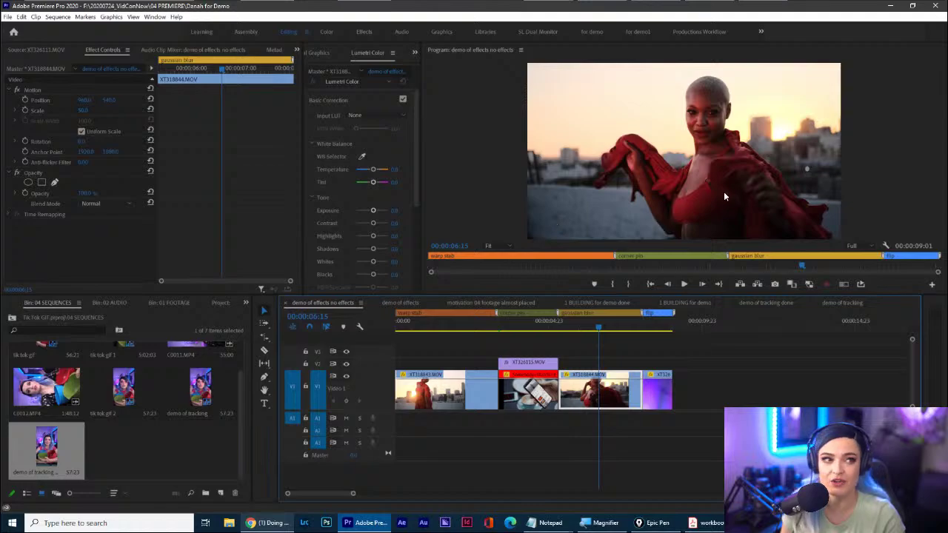
Search the effects for "gaussi" and apply Gaussian Blur to the XT318844.MOV clip in the gaussian blur section.
click(245, 303)
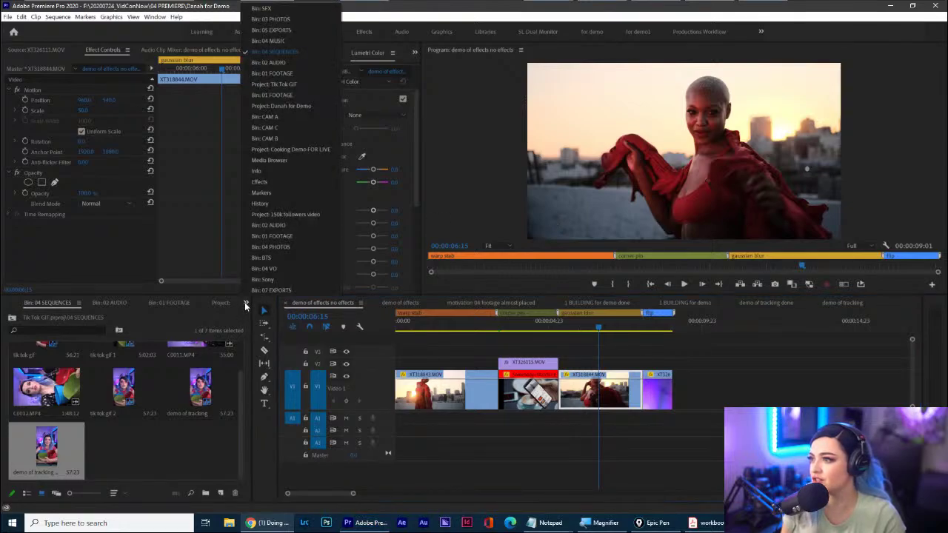
click(274, 181)
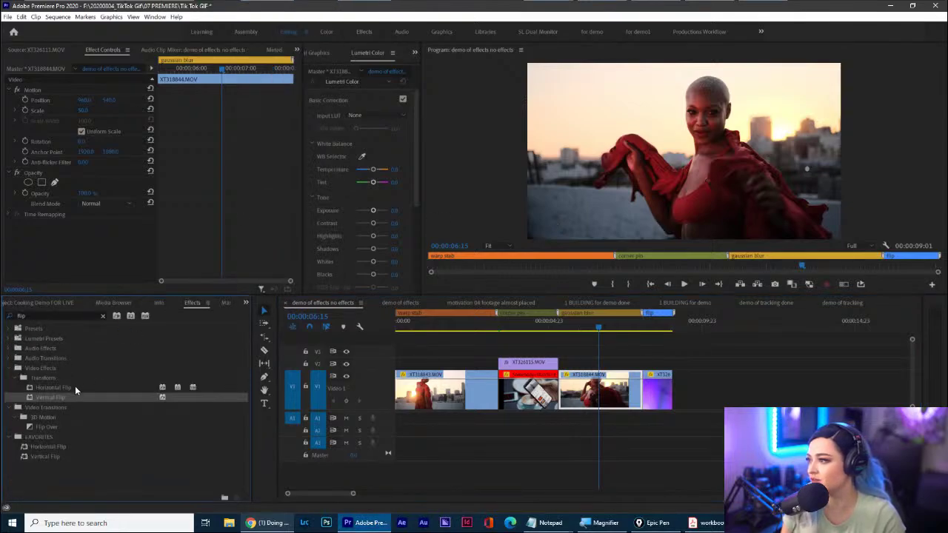
mouse_move(162, 306)
mouse_down()
mouse_move(16, 473)
mouse_move(199, 282)
mouse_up()
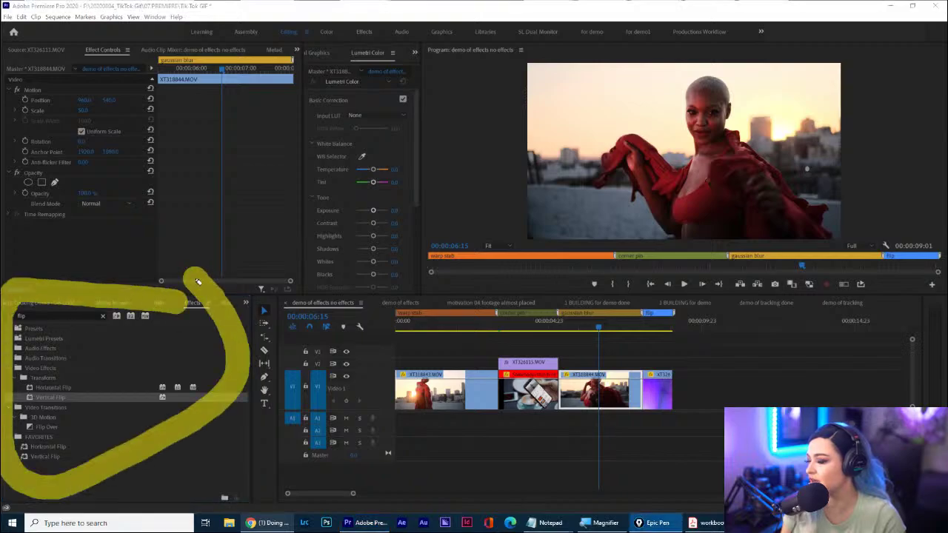
key(ctrl+shift+6)
click(104, 317)
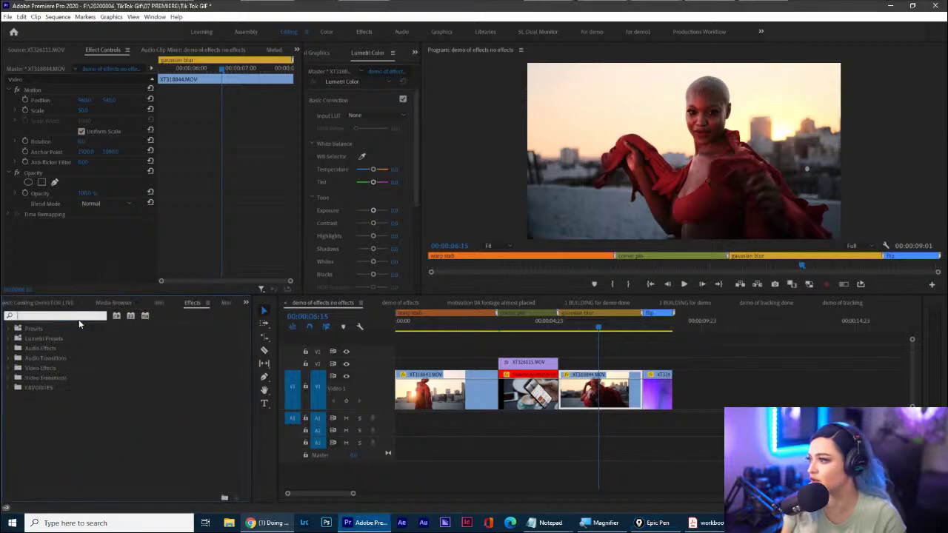
text(gaus)
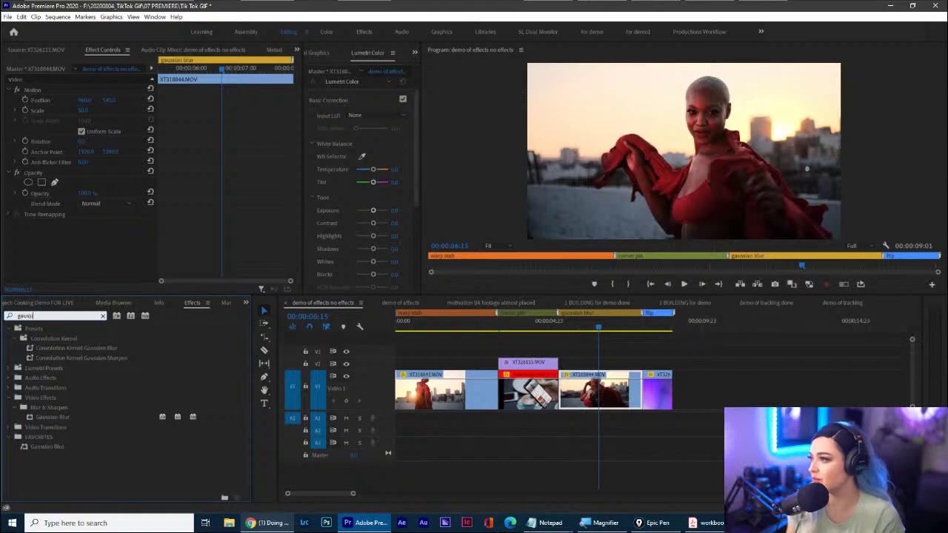
text(si)
drag(52, 417, 598, 390)
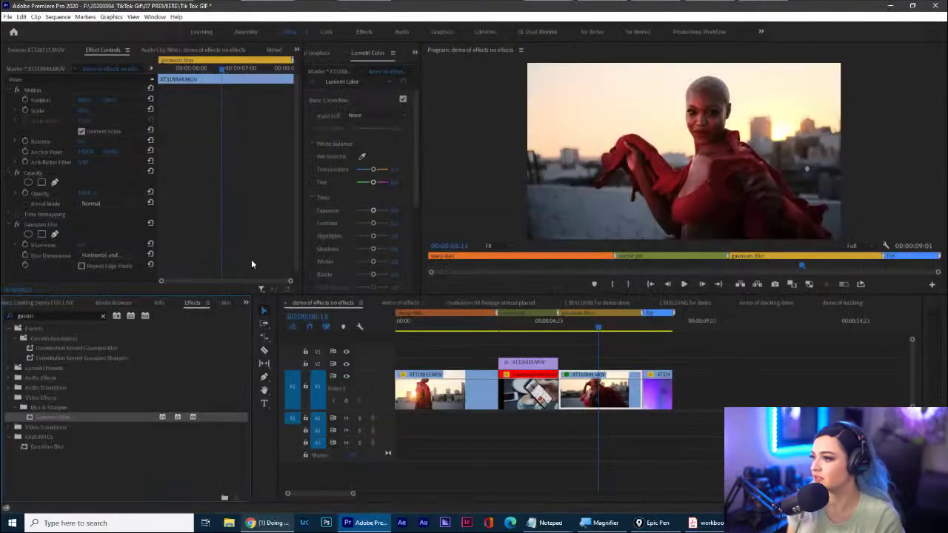
Set the clip's Gaussian Blur Blurriness to 441 and inspect the edges of the blurred frame.
middle_click(251, 264)
click(289, 278)
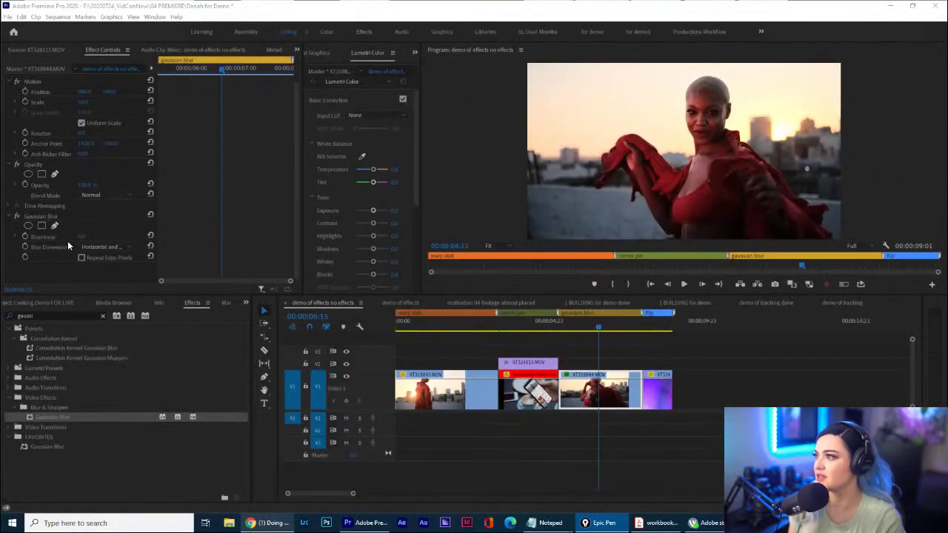
mouse_move(81, 237)
mouse_down()
mouse_move(303, 237)
mouse_move(89, 235)
mouse_up()
mouse_move(524, 69)
mouse_down()
mouse_move(521, 243)
mouse_move(849, 253)
mouse_move(853, 100)
mouse_move(841, 49)
mouse_move(542, 62)
mouse_up()
key(ctrl+shift+7)
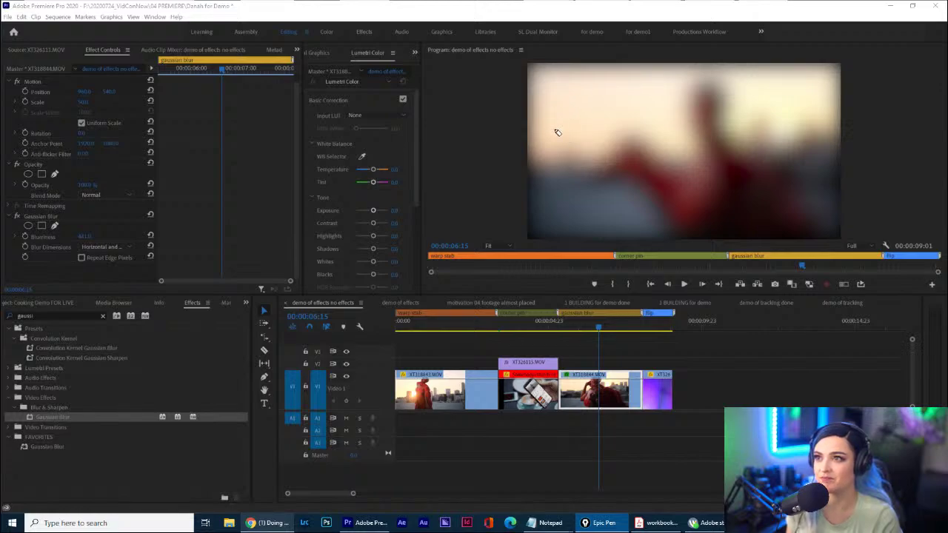
Enable Repeat Edge Pixels for the Gaussian Blur to remove the dark edges around the frame.
mouse_move(539, 69)
mouse_down()
mouse_move(543, 242)
mouse_move(875, 244)
mouse_move(850, 59)
mouse_move(539, 70)
mouse_up()
key(ctrl+z)
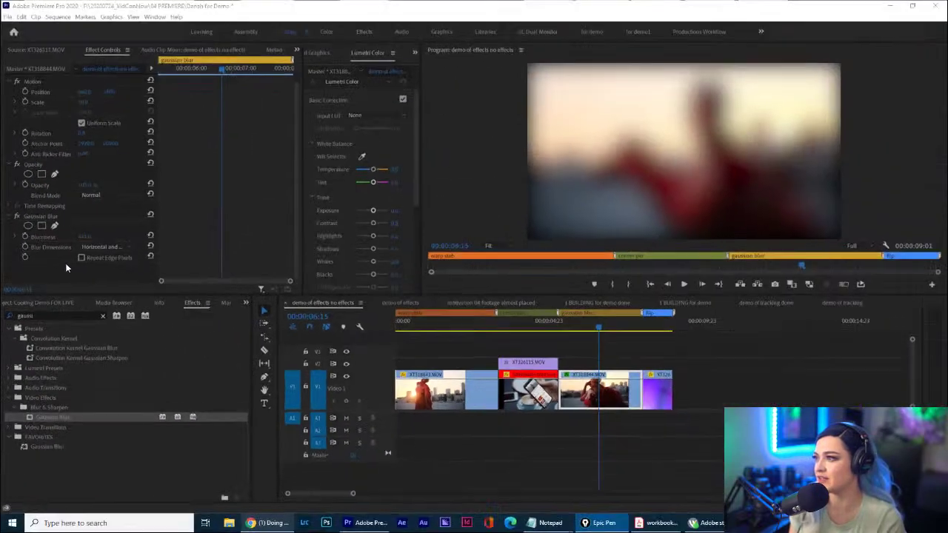
click(82, 258)
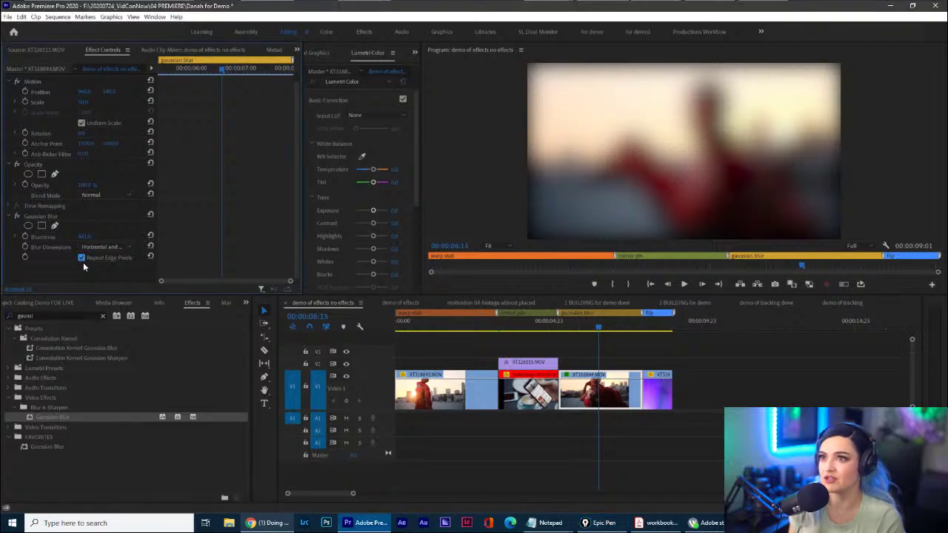
mouse_move(527, 65)
mouse_down()
mouse_move(708, 240)
mouse_move(849, 126)
mouse_move(645, 61)
mouse_move(527, 64)
mouse_up()
key(ctrl+shift+7)
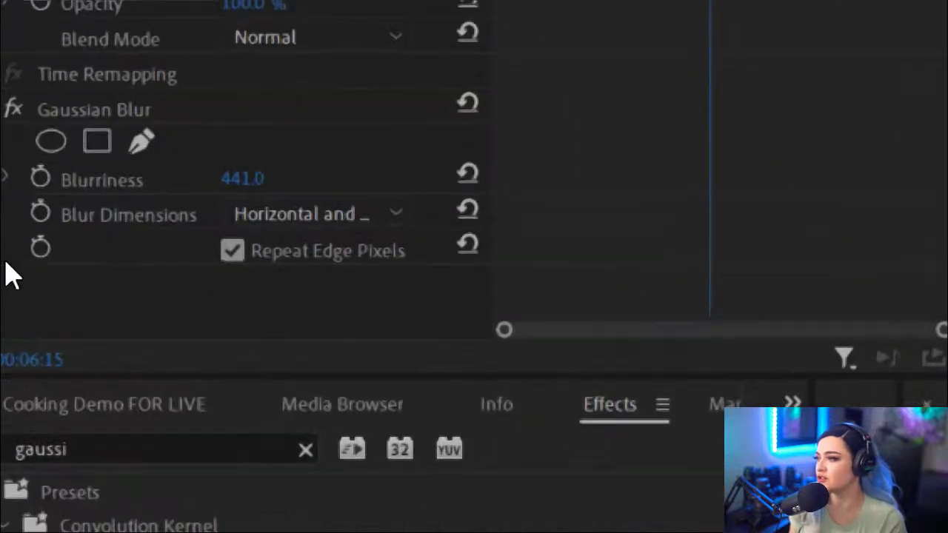
Set the Gaussian Blur's Blur Dimensions to Horizontal.
click(124, 249)
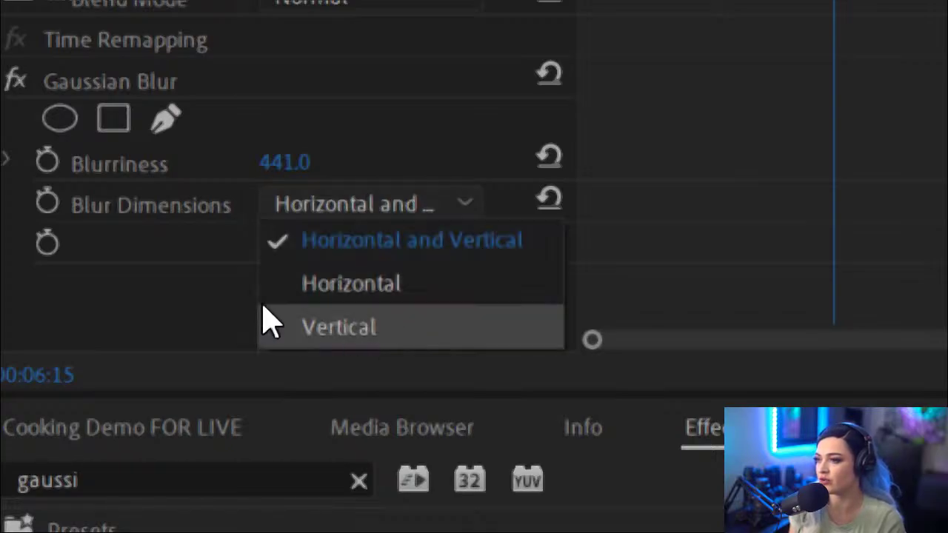
click(123, 298)
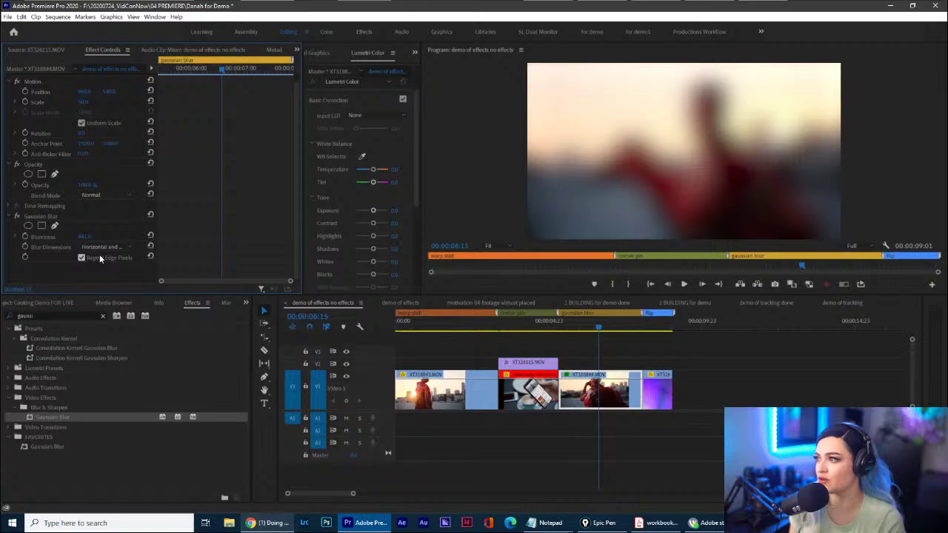
click(101, 250)
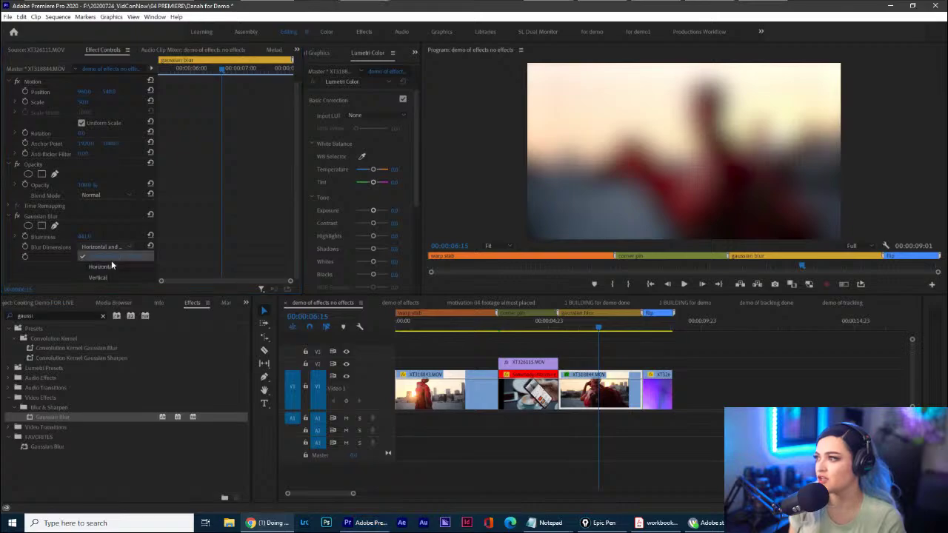
click(109, 264)
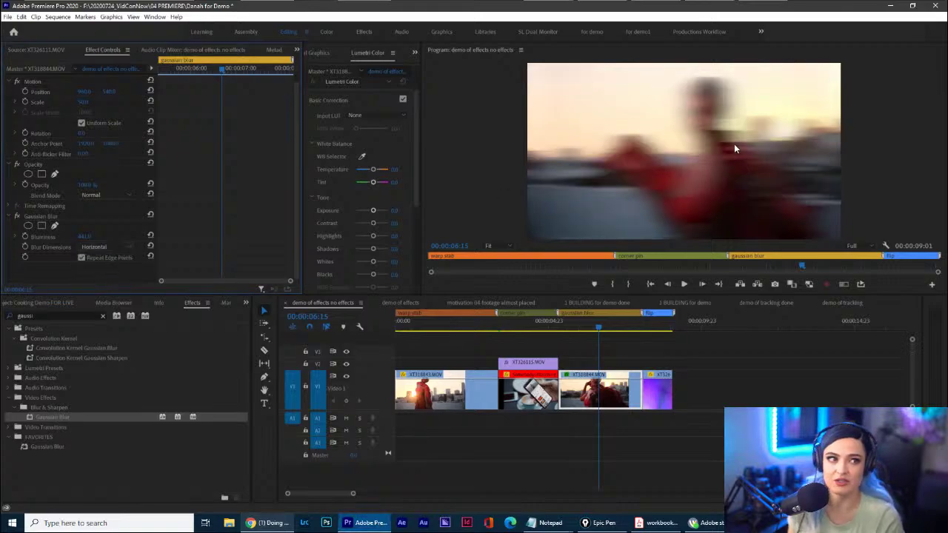
Raise the Gaussian Blur's Blurriness to 692 and set its Blur Dimensions to Vertical.
drag(88, 235, 398, 235)
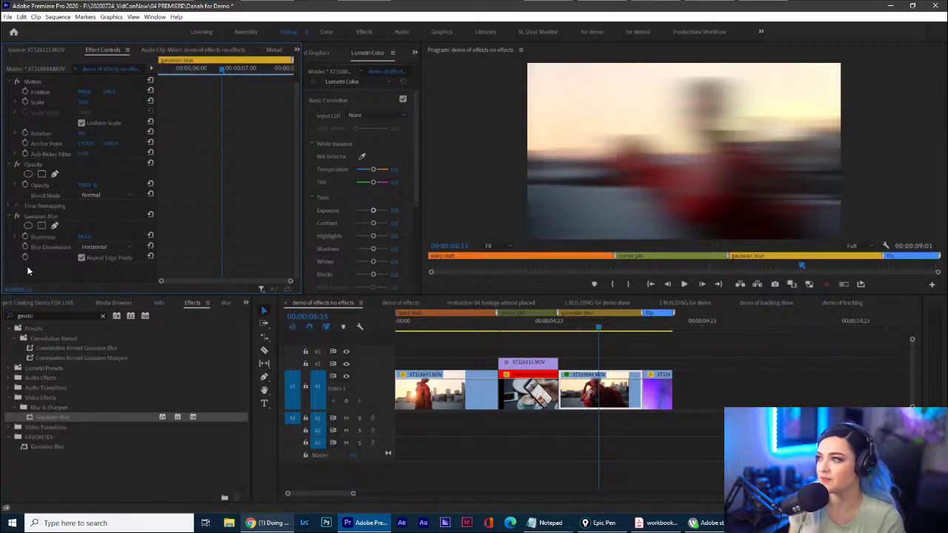
click(109, 247)
click(91, 277)
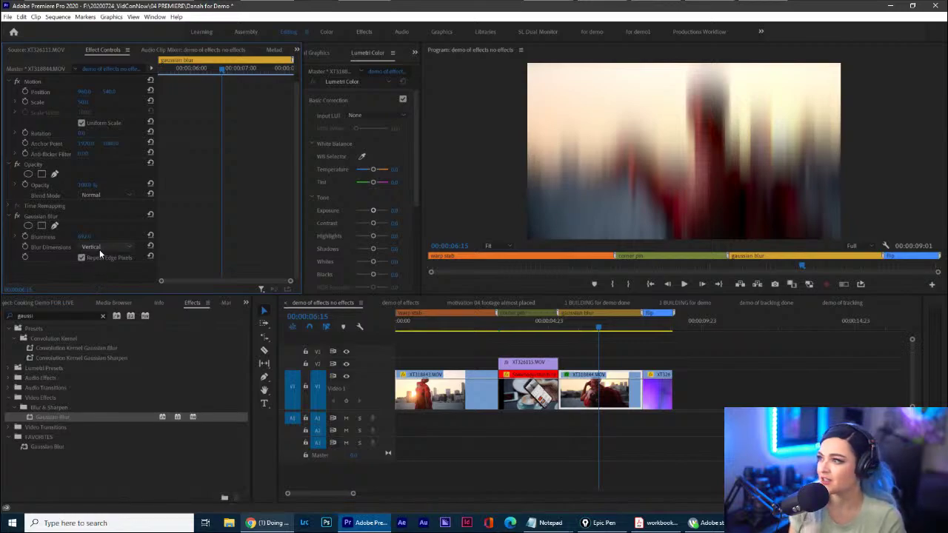
Set the Gaussian Blur's Blur Dimensions back to Horizontal and Vertical.
click(99, 248)
click(104, 257)
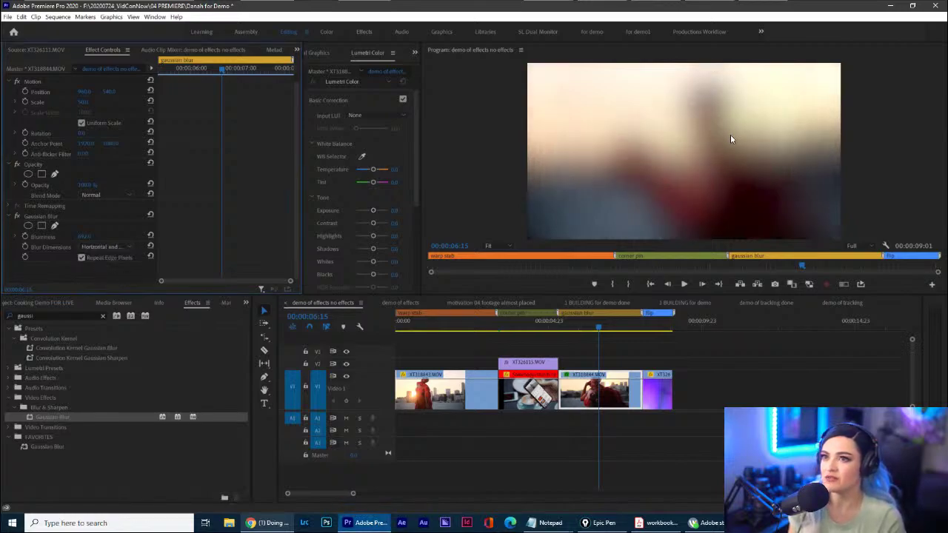
mouse_move(535, 66)
mouse_down()
mouse_move(533, 207)
mouse_move(893, 74)
mouse_move(510, 83)
mouse_up()
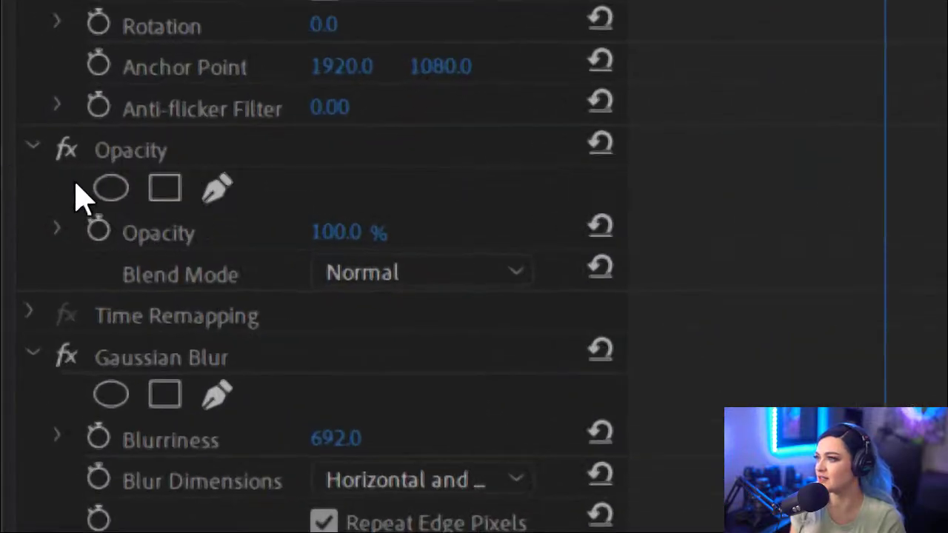
Set the blurred clip's Opacity to 50% to darken it.
click(363, 231)
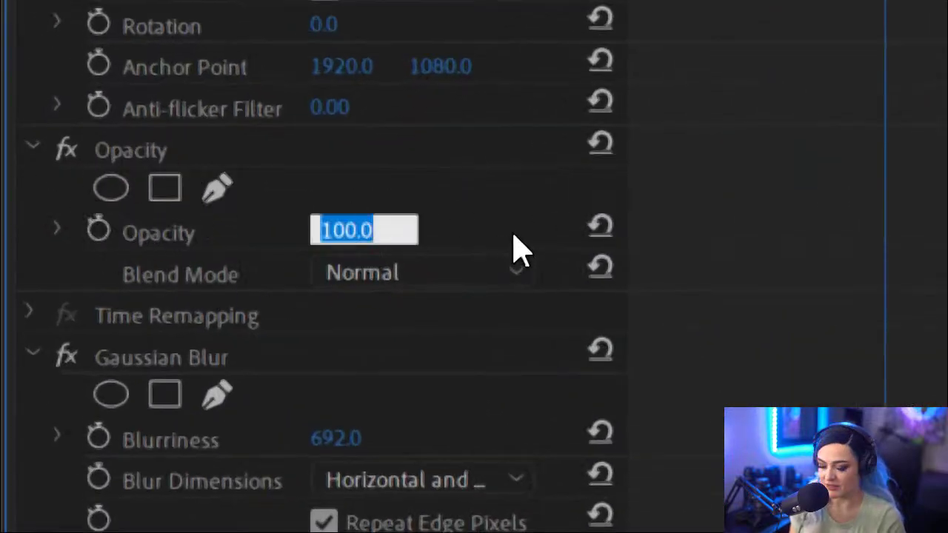
text(50)
key(Return)
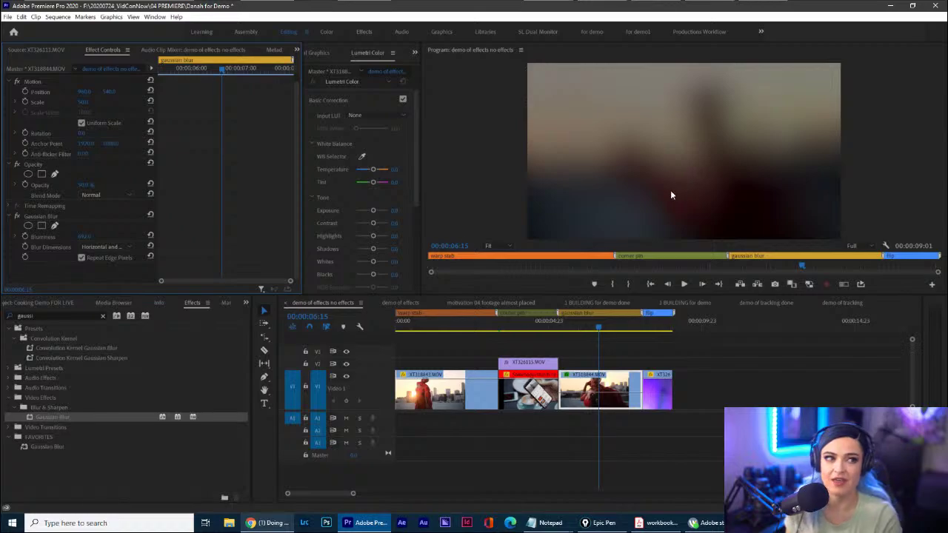
Add a two-line text title reading THE MIDDLE over the blurred clip.
key(Left)
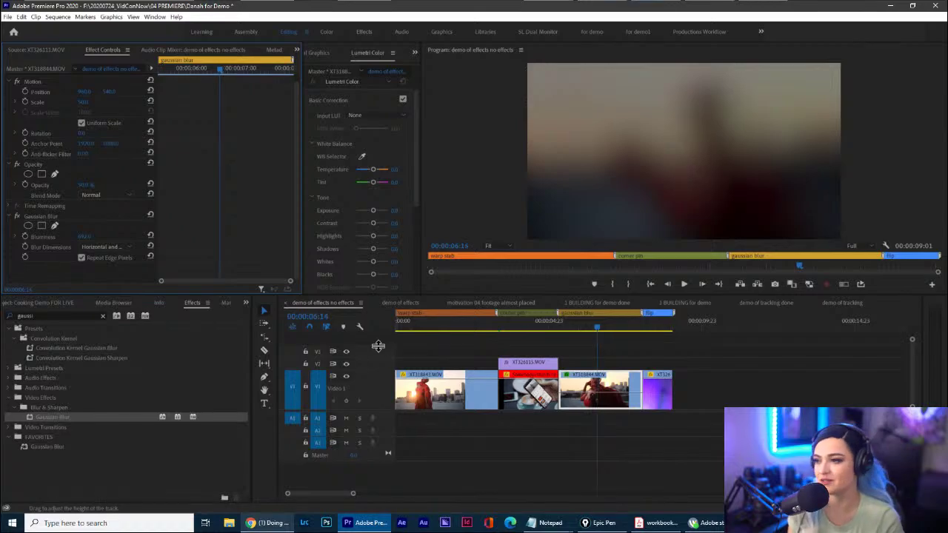
click(263, 402)
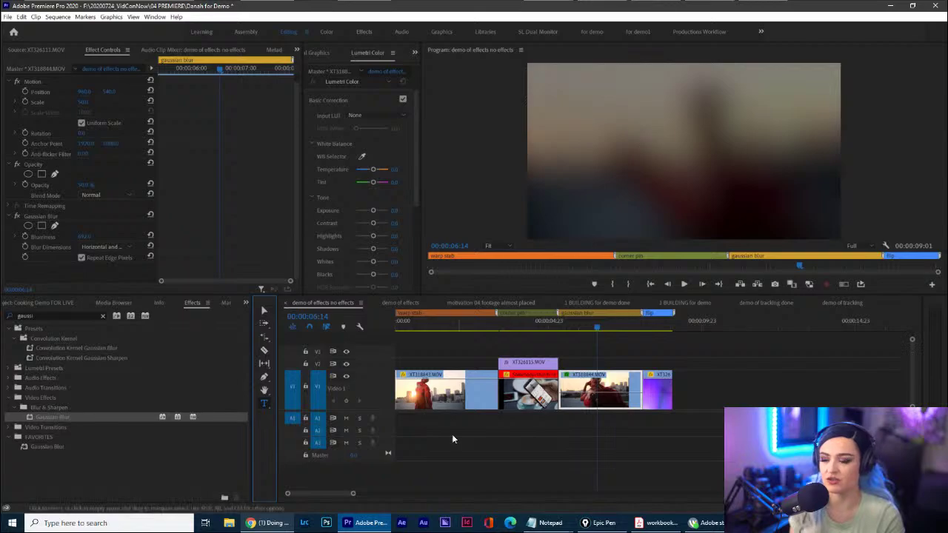
click(363, 524)
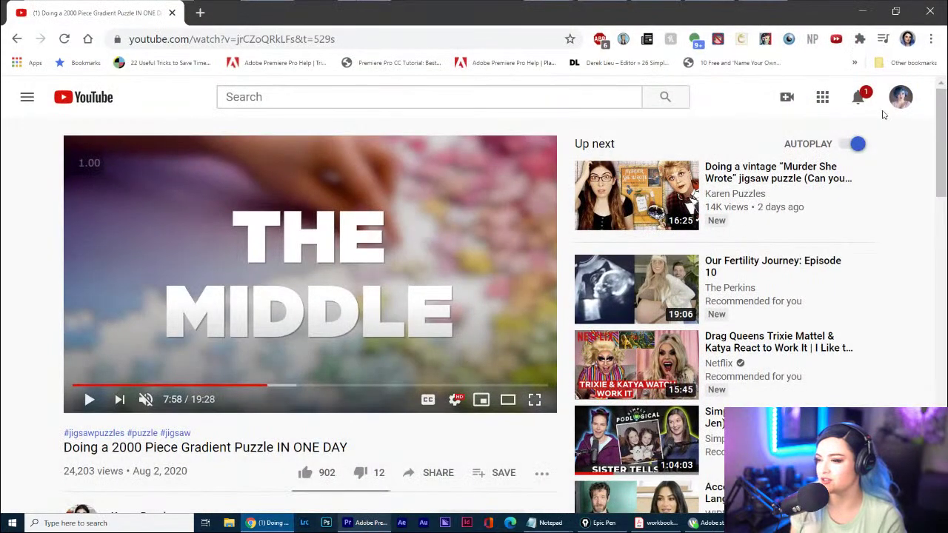
click(861, 12)
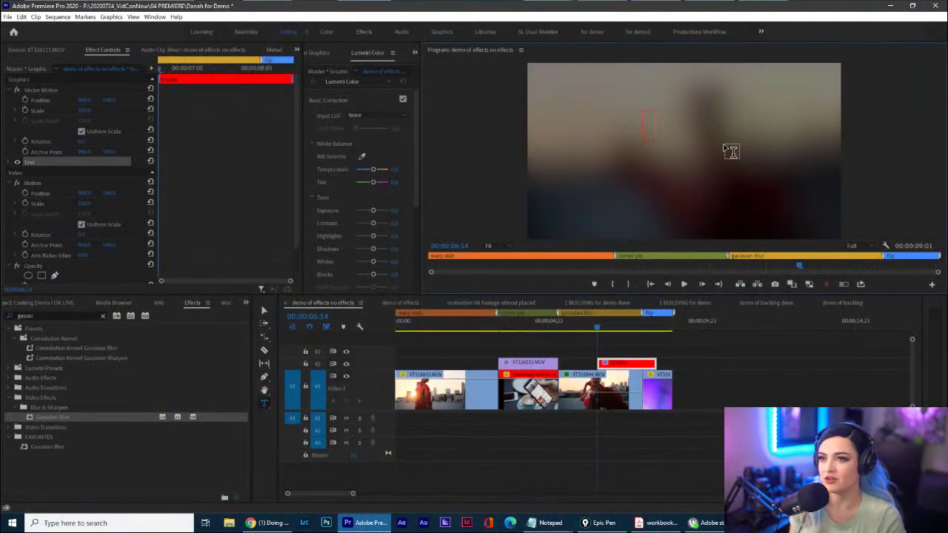
key(BackSpace)
key(BackSpace)
text(TH)
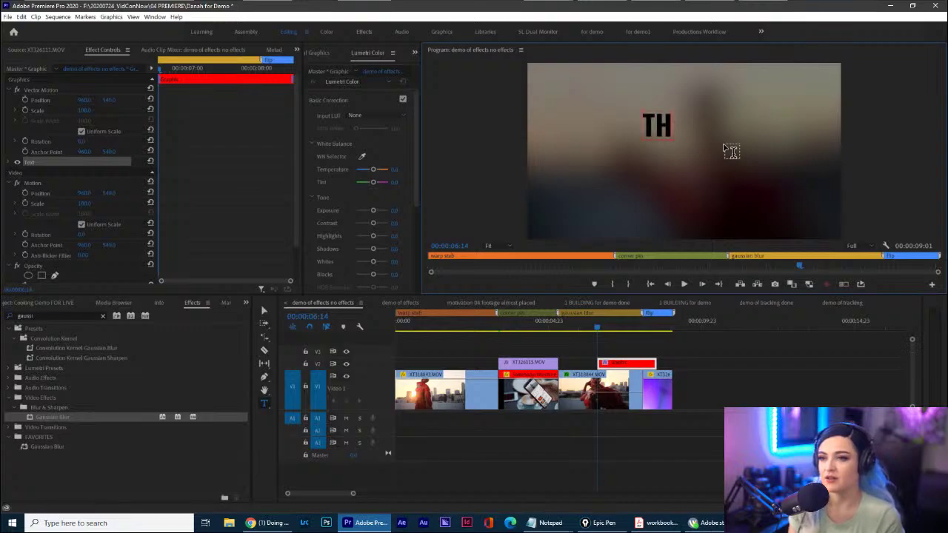
text(E)
key(Return)
text(MIDDLE)
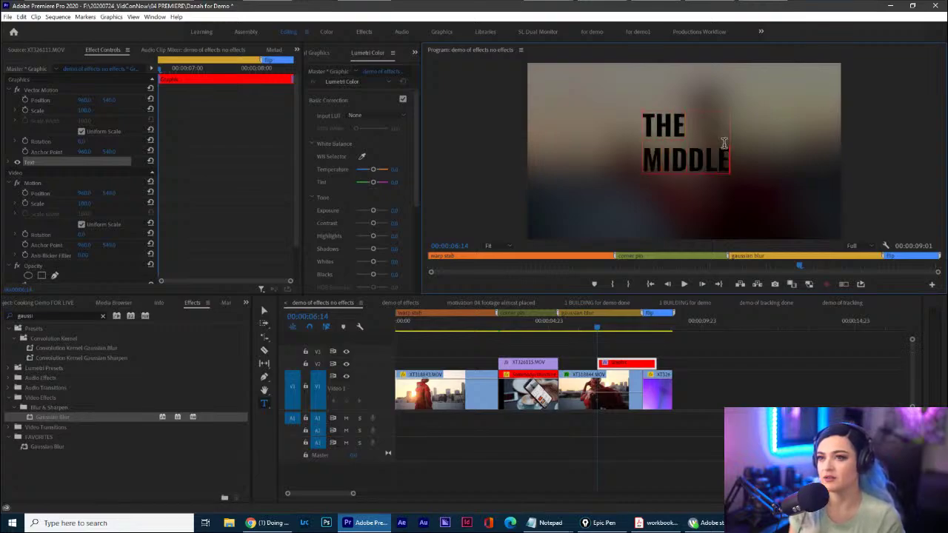
Widen the graphics editing area and show the title's Essential Graphics properties.
drag(420, 181, 471, 182)
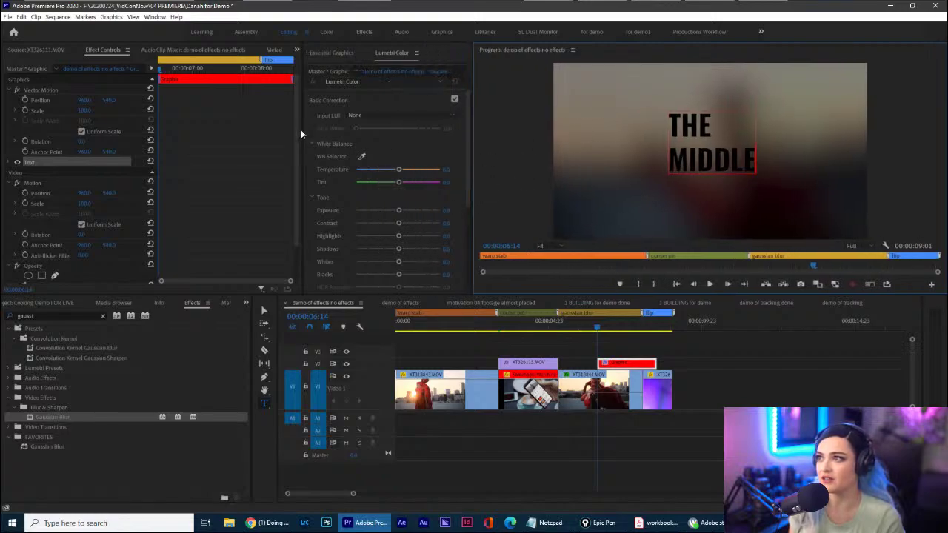
drag(300, 130, 253, 111)
click(276, 54)
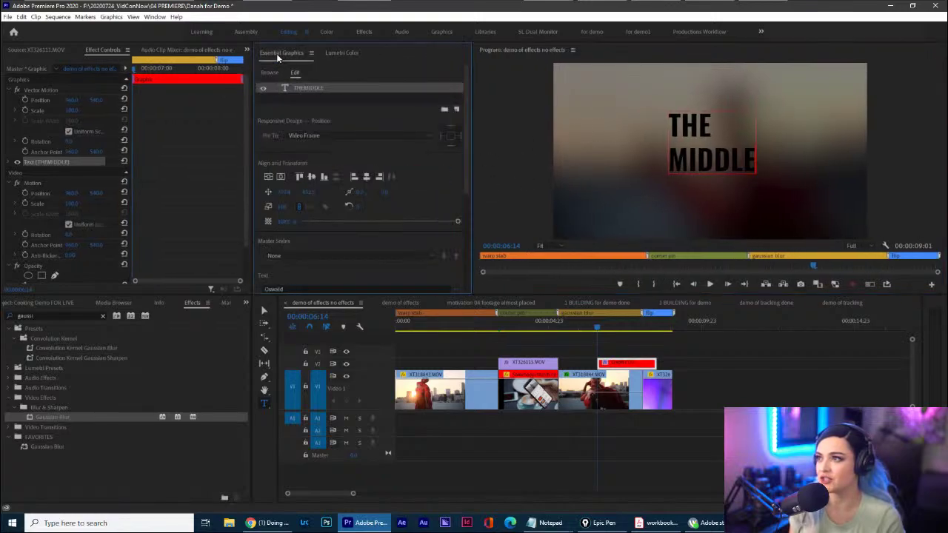
mouse_move(253, 41)
mouse_down()
mouse_move(332, 97)
mouse_move(328, 26)
mouse_move(218, 28)
mouse_up()
key(ctrl+shift+6)
mouse_move(313, 77)
mouse_down()
mouse_move(268, 96)
mouse_move(302, 77)
mouse_up()
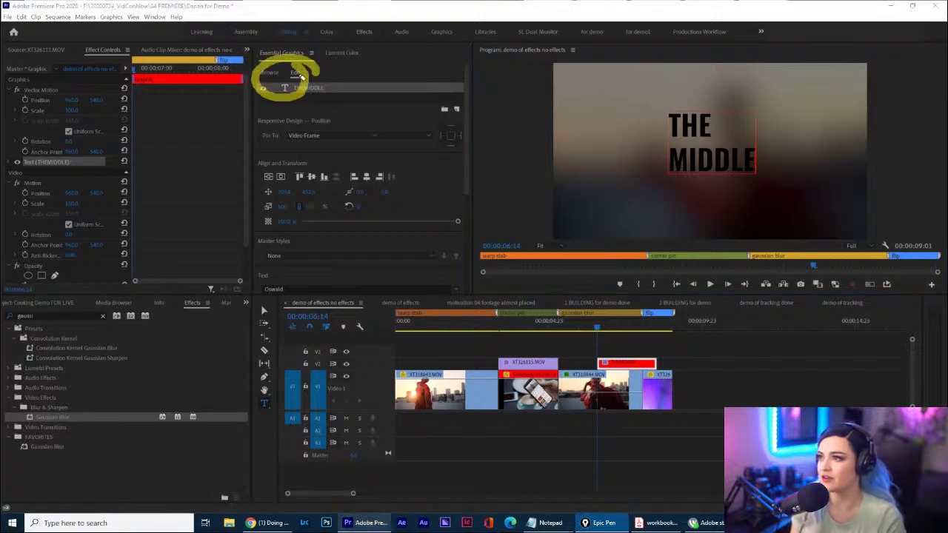
key(ctrl+shift+2)
key(ctrl+shift+6)
click(314, 85)
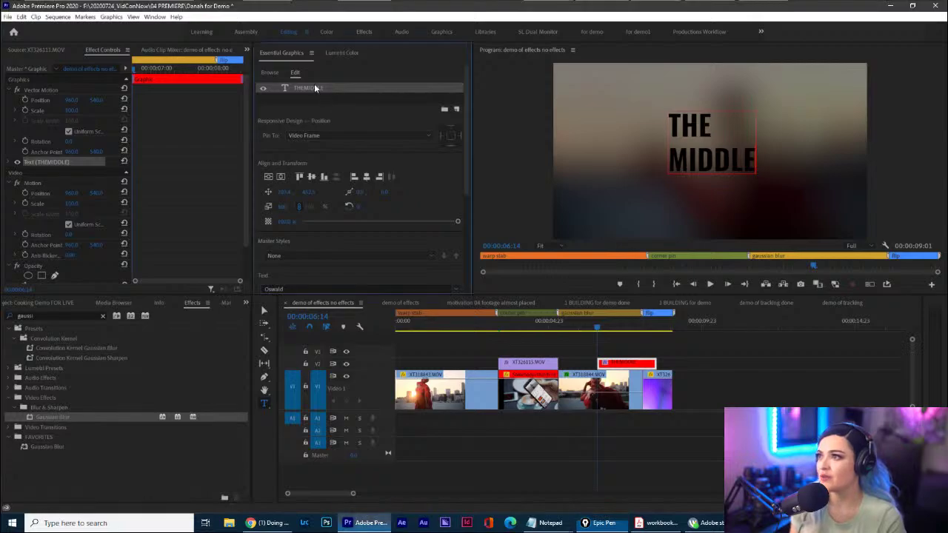
mouse_move(284, 78)
mouse_down()
mouse_move(282, 115)
mouse_move(343, 71)
mouse_move(265, 72)
mouse_up()
key(ctrl+shift+2)
key(ctrl+shift+6)
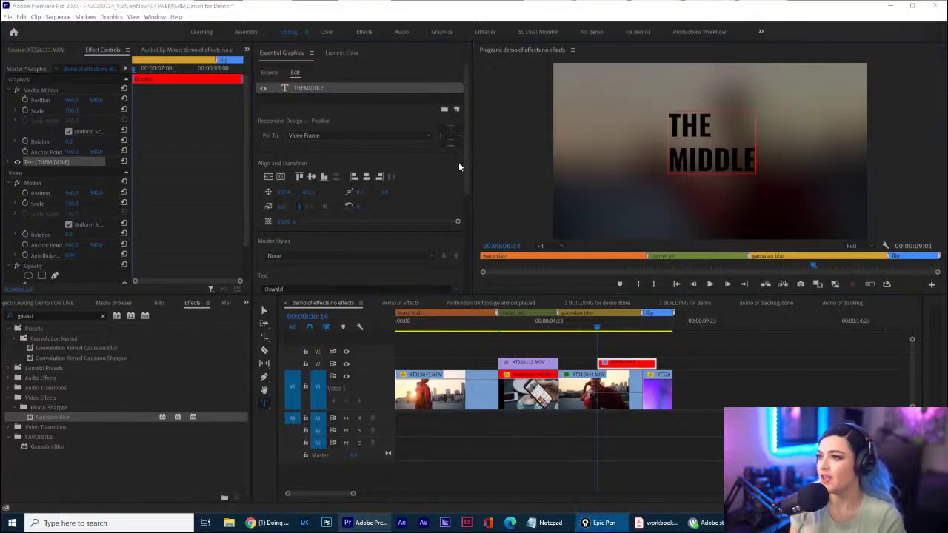
Try to set the title's font to Gill Sans Nova Bold without selecting its characters.
drag(466, 169, 469, 263)
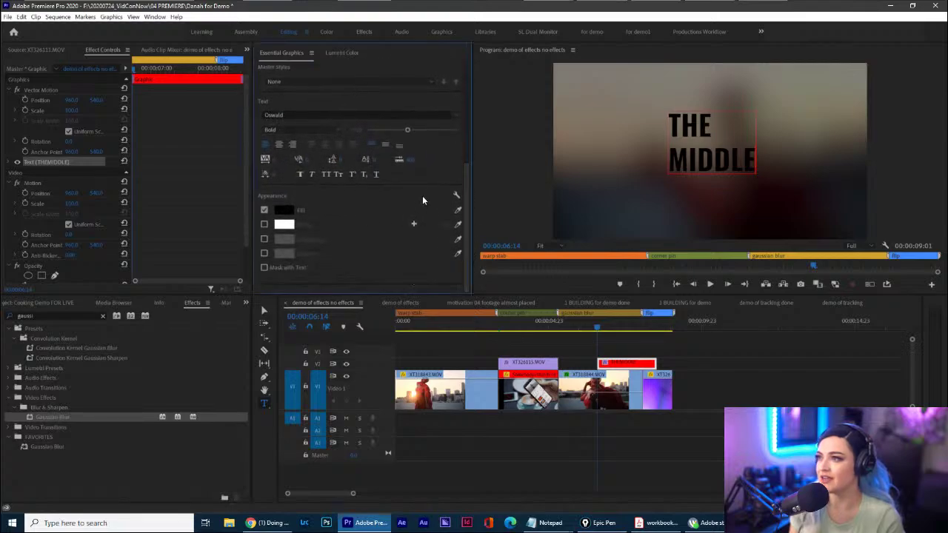
click(282, 115)
text(gill)
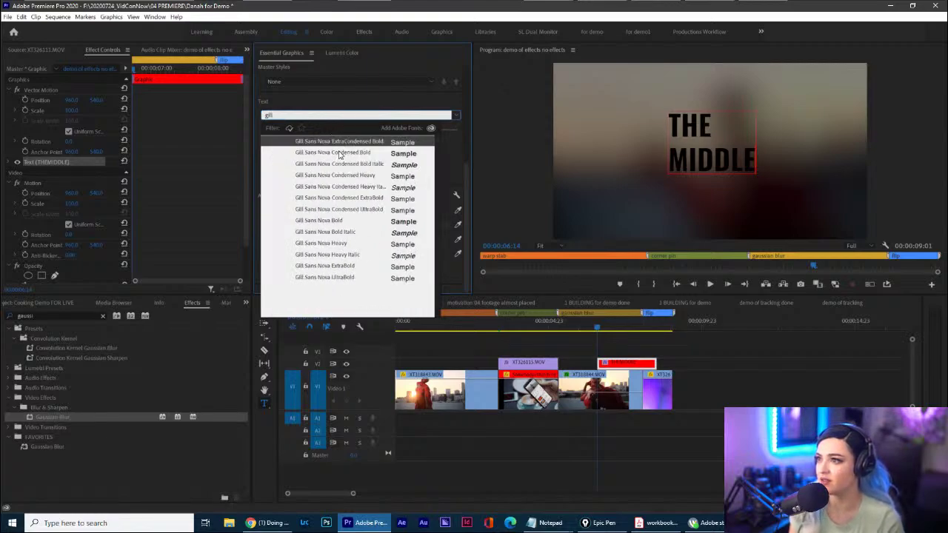
click(355, 219)
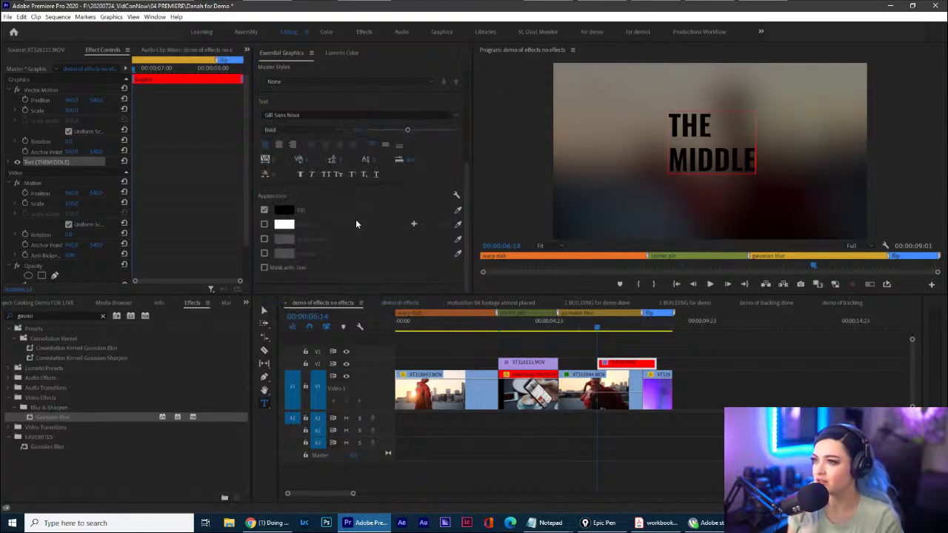
Select all the title's characters and set their font to Gill Sans Nova Bold.
double_click(707, 166)
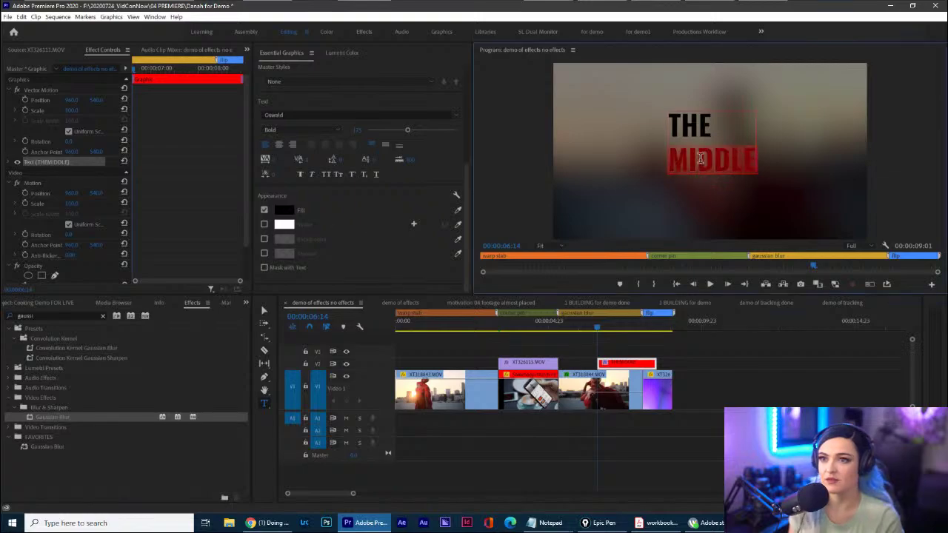
key(ctrl+a)
click(322, 113)
text(gill)
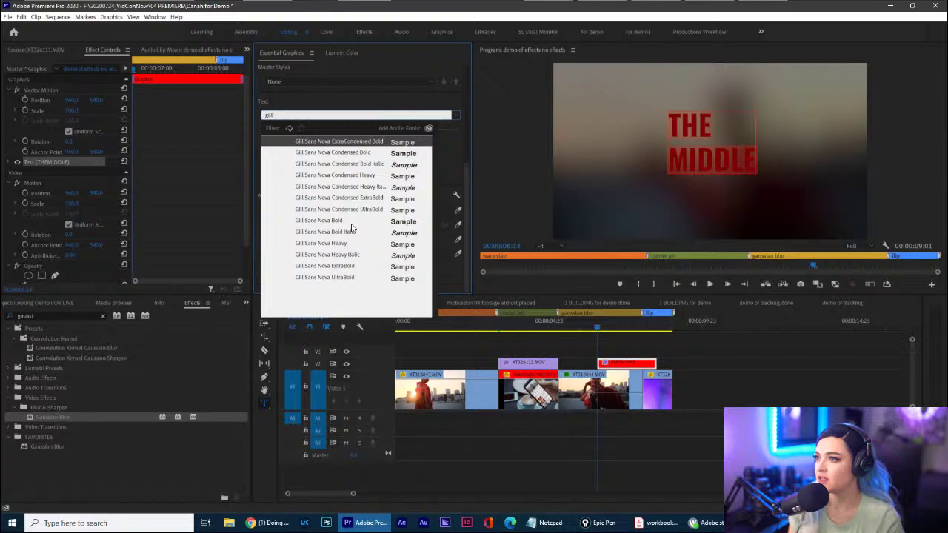
click(351, 222)
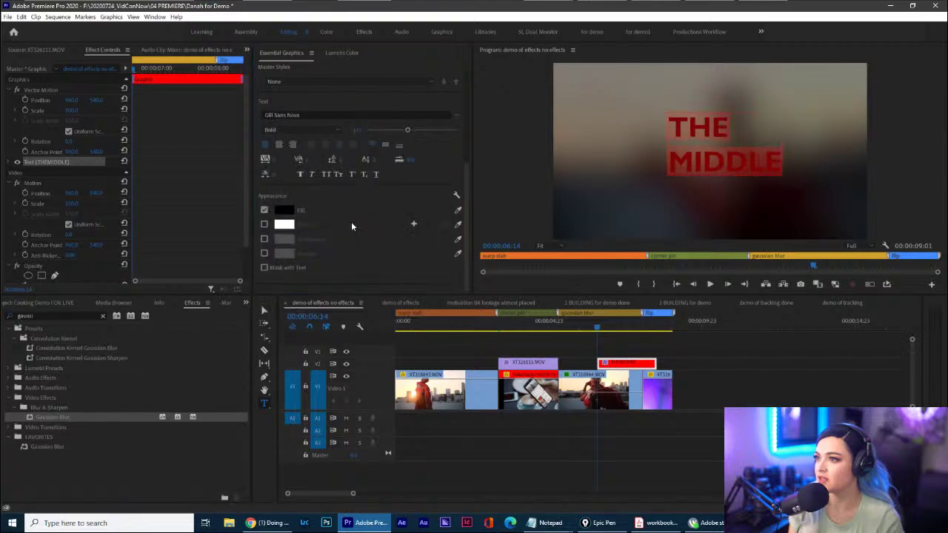
Set the title's fill colour to white and center-align its text.
click(264, 211)
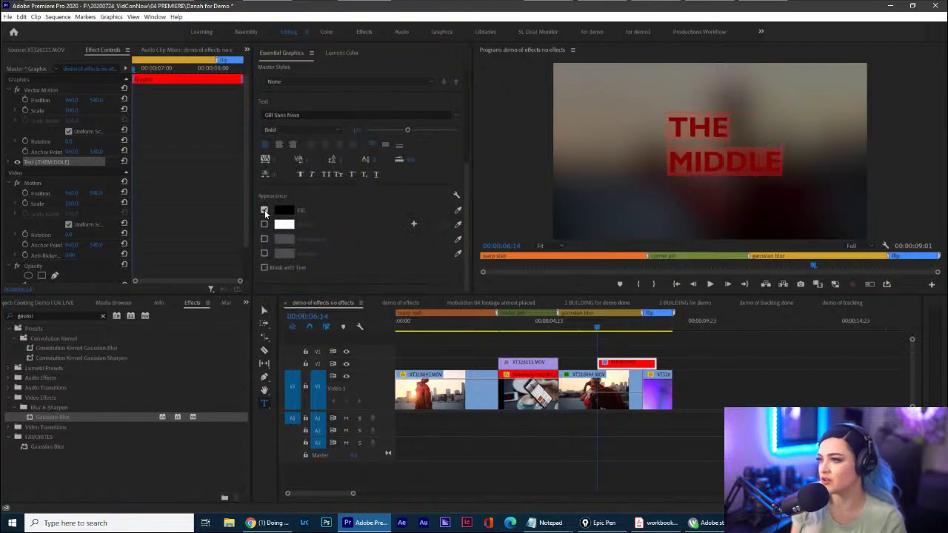
click(284, 211)
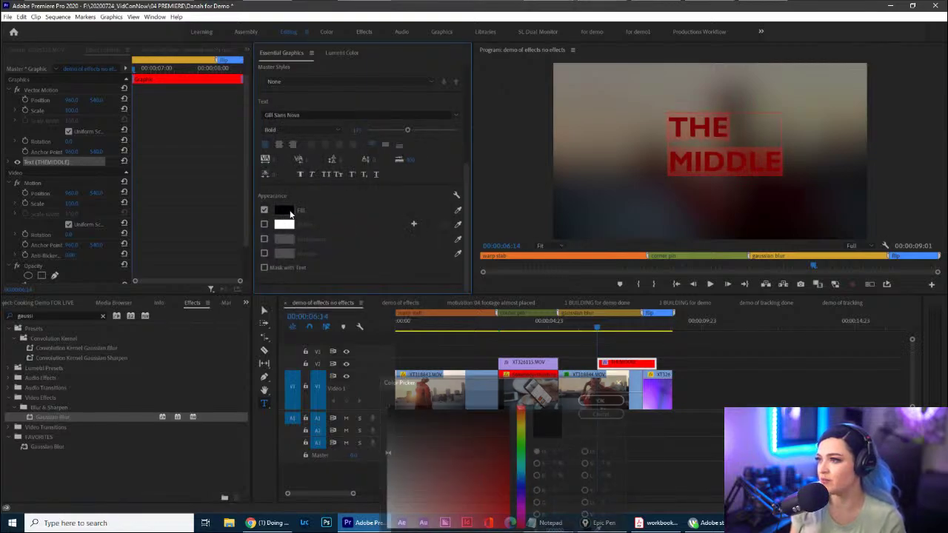
click(601, 399)
click(282, 144)
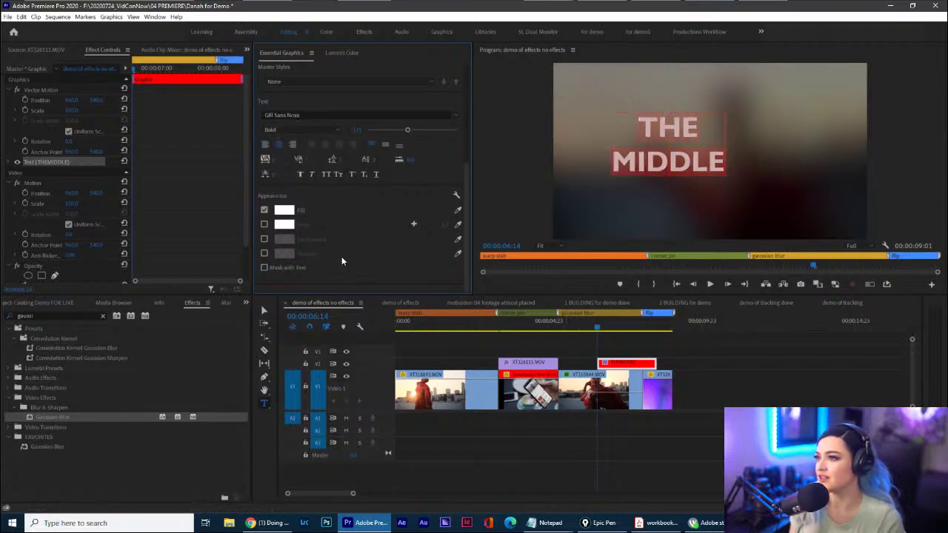
Center the THE MIDDLE title vertically and horizontally in the frame.
scroll(341, 256, up, 4)
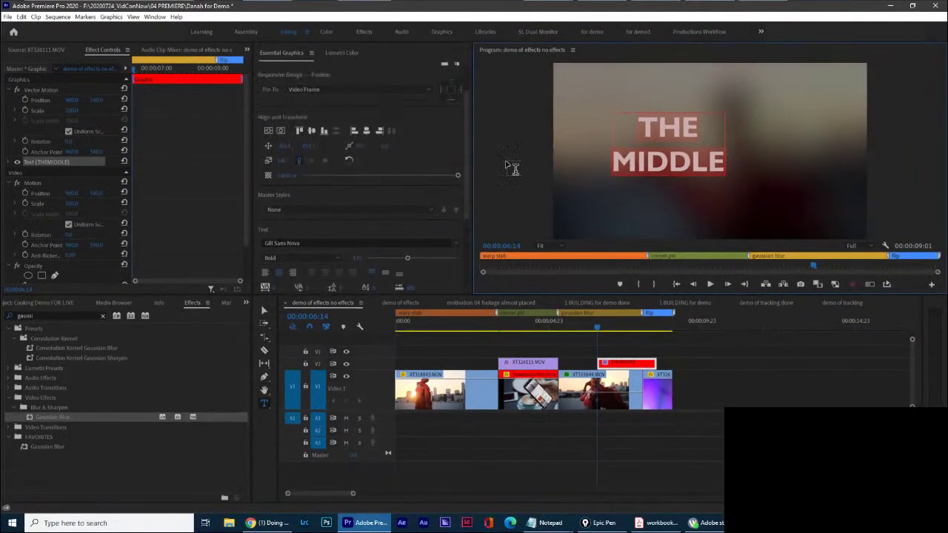
click(447, 348)
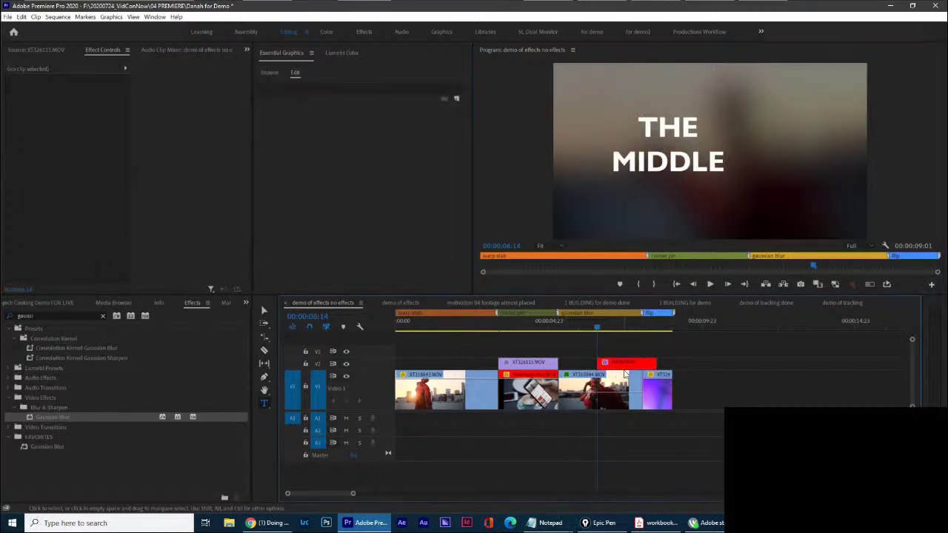
click(624, 364)
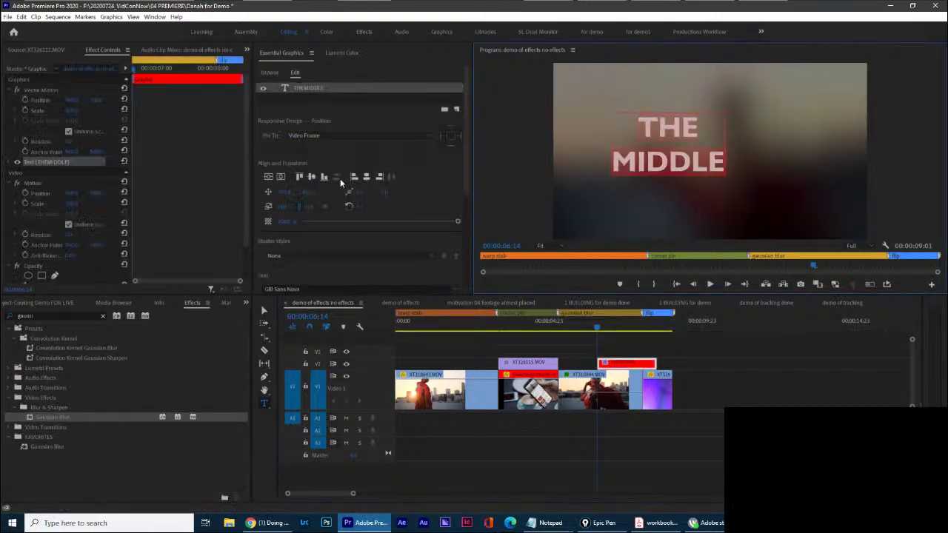
click(341, 183)
drag(295, 192, 637, 191)
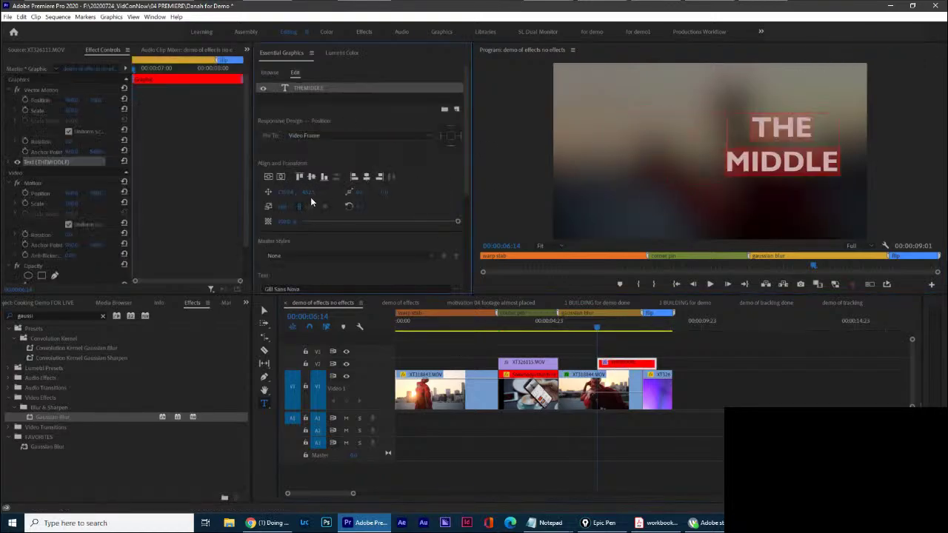
click(270, 176)
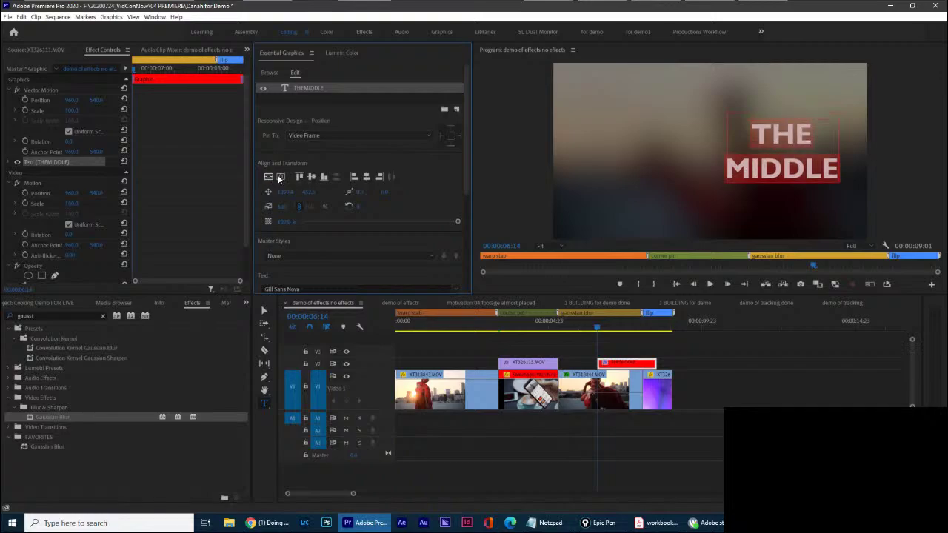
click(282, 178)
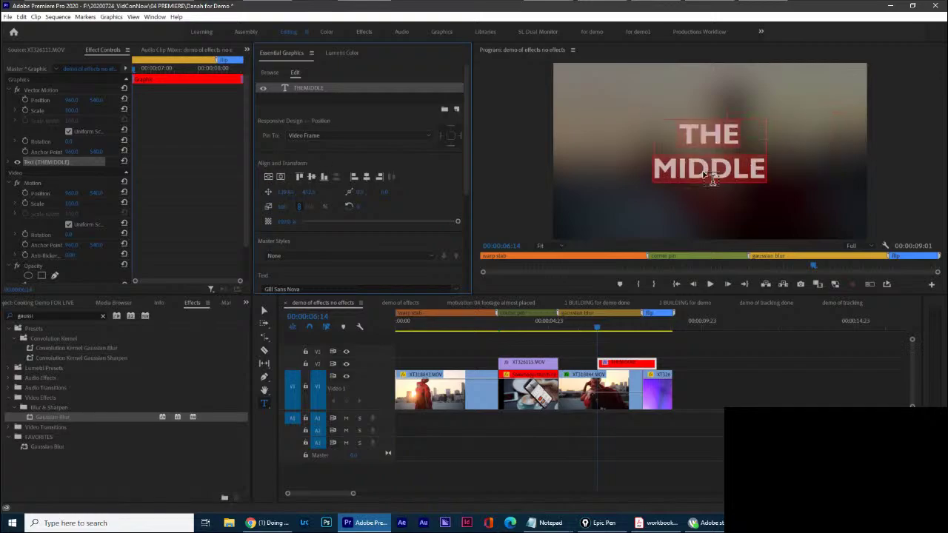
Insert filler letters inside the word MIDDLE to test the centered alignment, and delete them again.
click(728, 172)
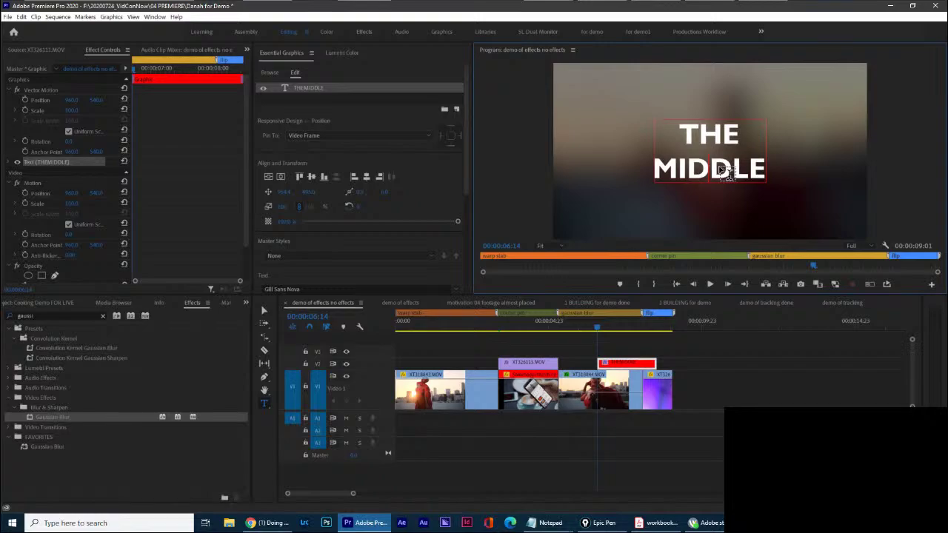
text(fasdfasdfasf)
key(BackSpace)
key(BackSpace)
key(BackSpace)
key(BackSpace)
key(BackSpace)
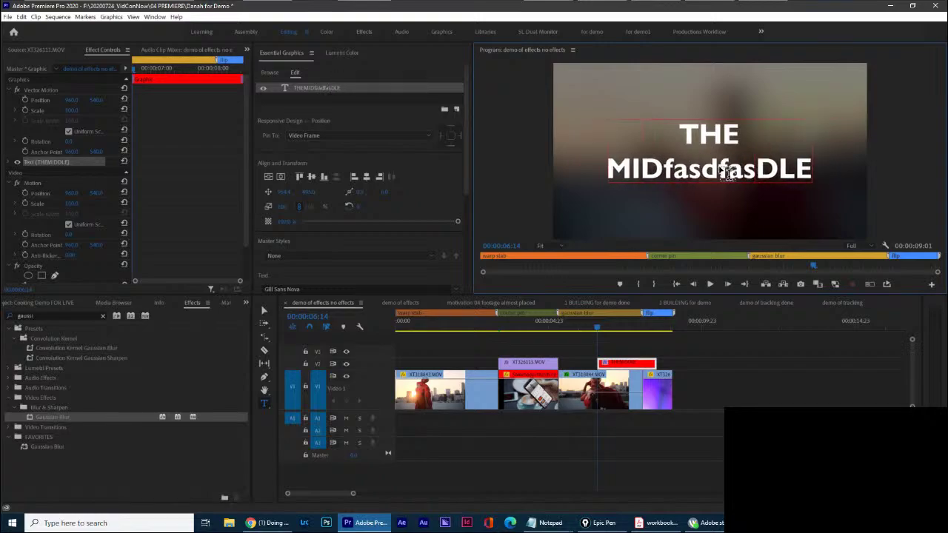
key(BackSpace)
key(BackSpace)
key(BackSpace)
key(BackSpace)
key(BackSpace)
key(BackSpace)
key(BackSpace)
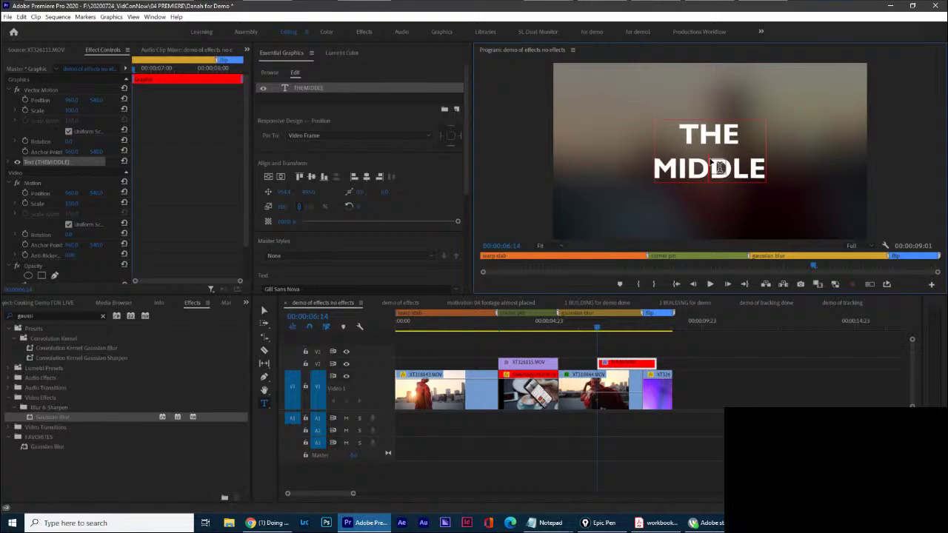
Add a near-black shadow to the whole title and raise the shadow's opacity and distance.
key(ctrl+a)
drag(465, 159, 482, 265)
click(264, 253)
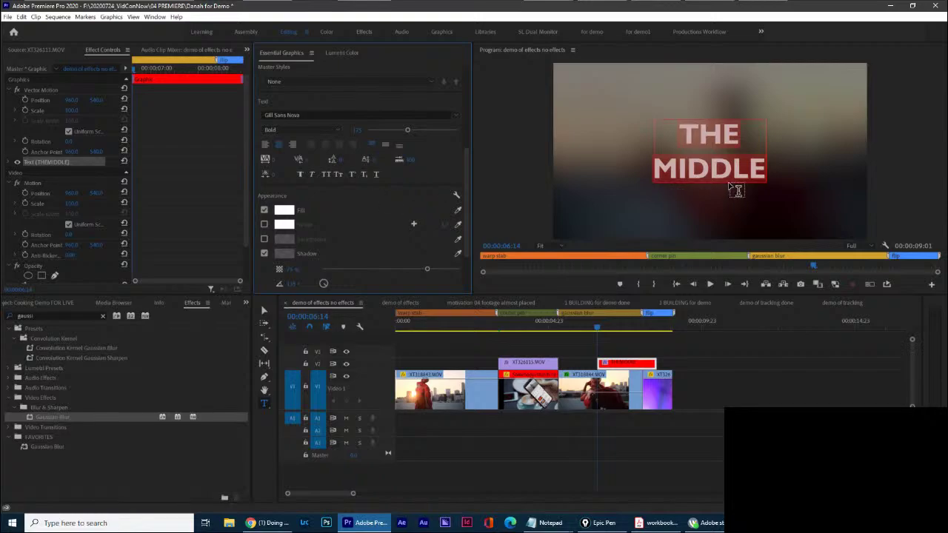
scroll(372, 265, down, 2)
scroll(373, 265, down, 3)
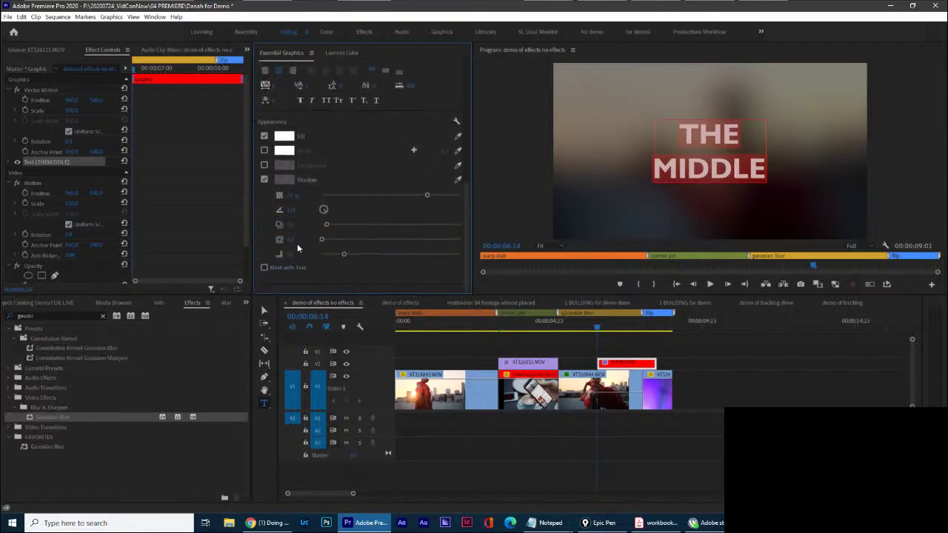
click(283, 179)
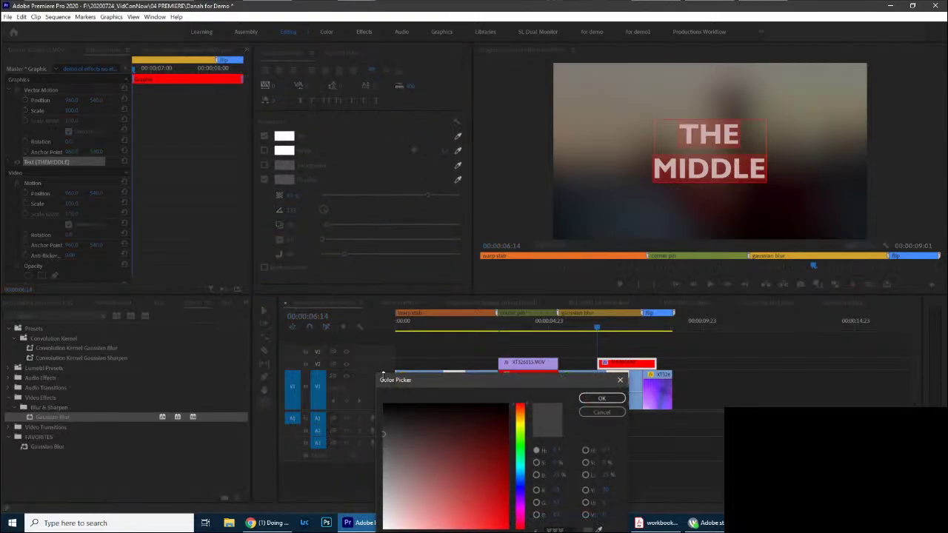
click(601, 398)
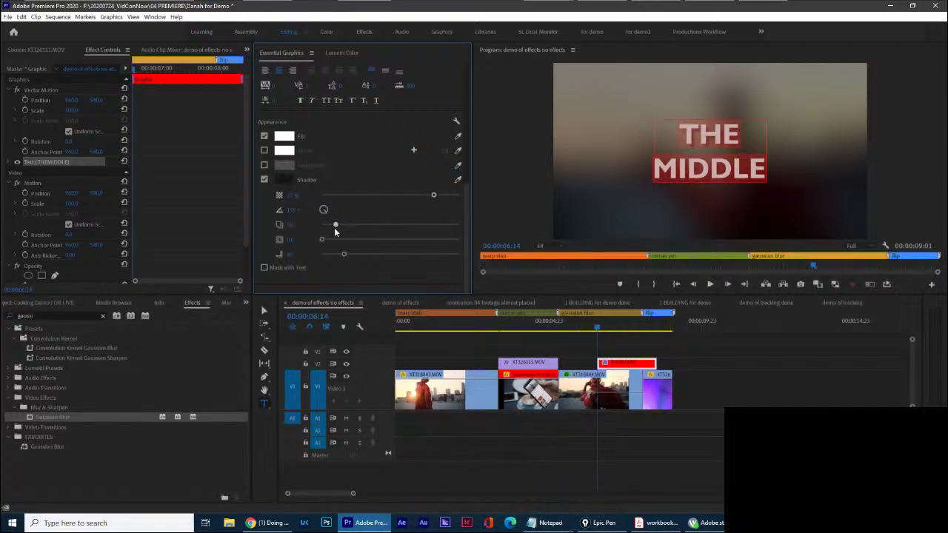
click(776, 244)
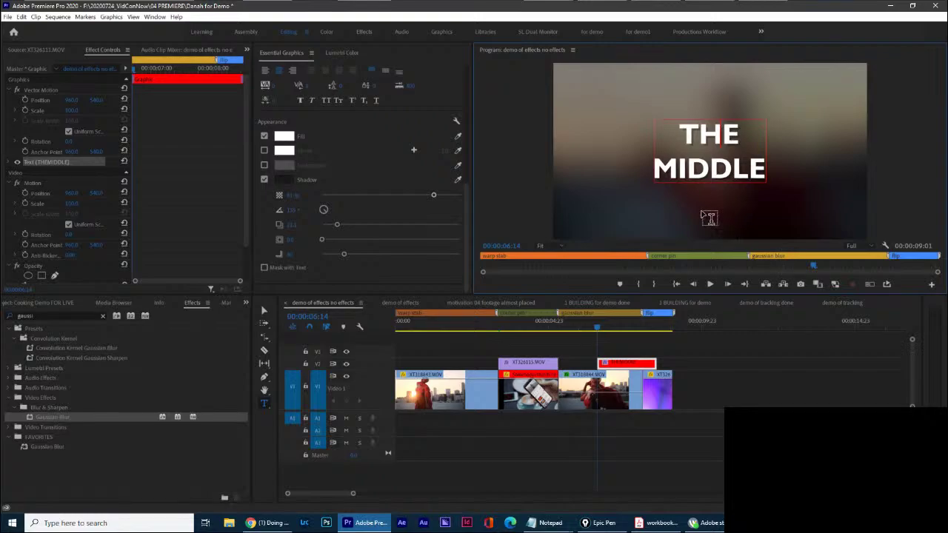
Enlarge the font size of the whole THE MIDDLE title and fit its clip to the span of the blurred clip below.
double_click(681, 179)
scroll(384, 183, up, 2)
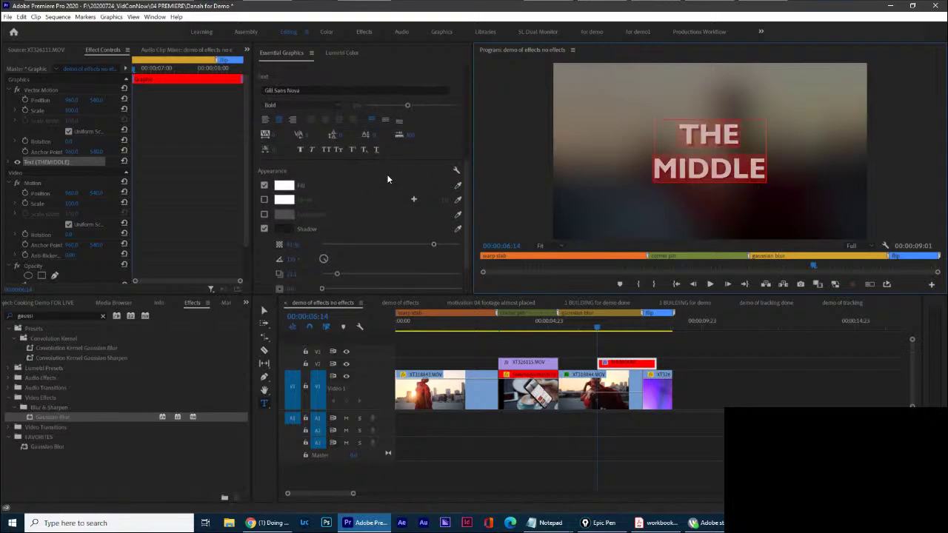
drag(406, 107, 442, 106)
click(670, 363)
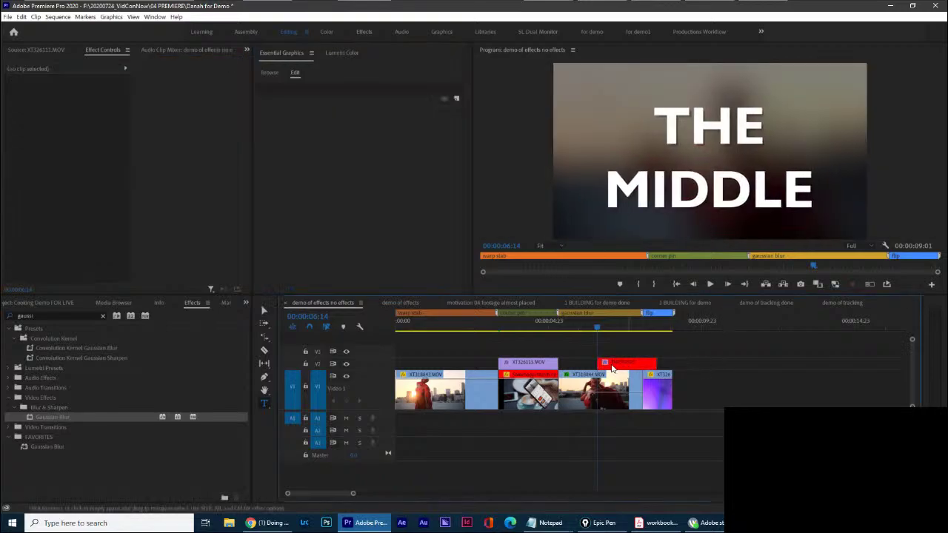
mouse_move(612, 364)
mouse_down()
mouse_move(578, 363)
mouse_move(641, 363)
mouse_up()
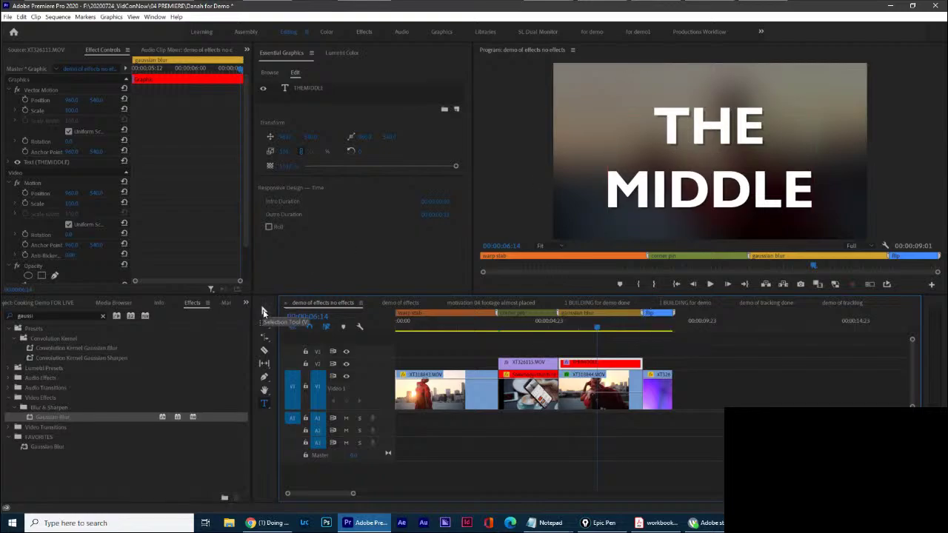
Tighten the line spacing between THE and MIDDLE by lowering the leading of the whole title.
click(771, 186)
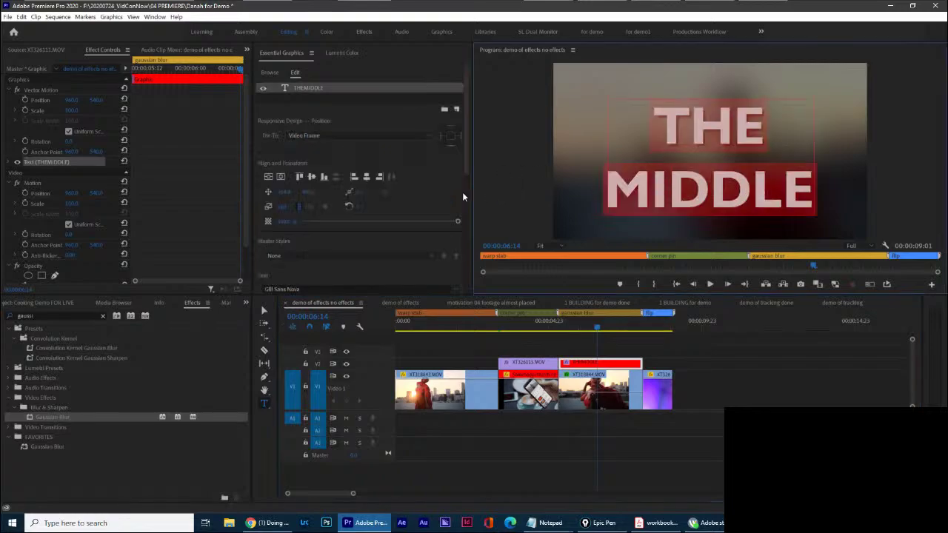
drag(464, 164, 473, 222)
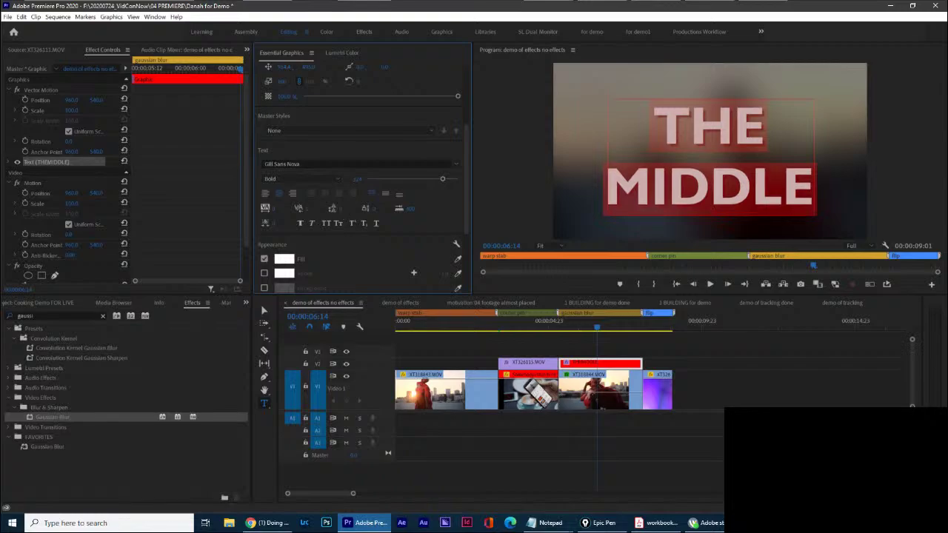
drag(348, 209, 290, 209)
drag(464, 149, 465, 86)
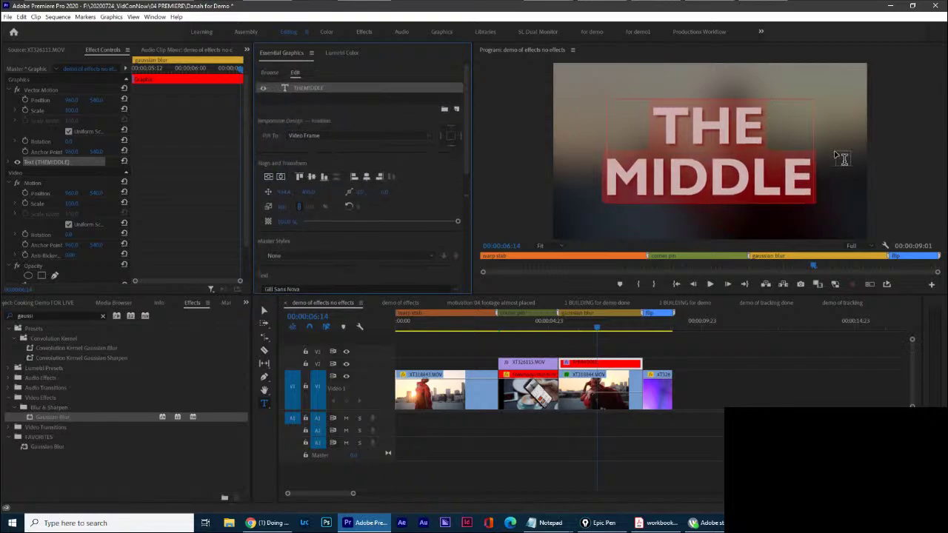
click(715, 123)
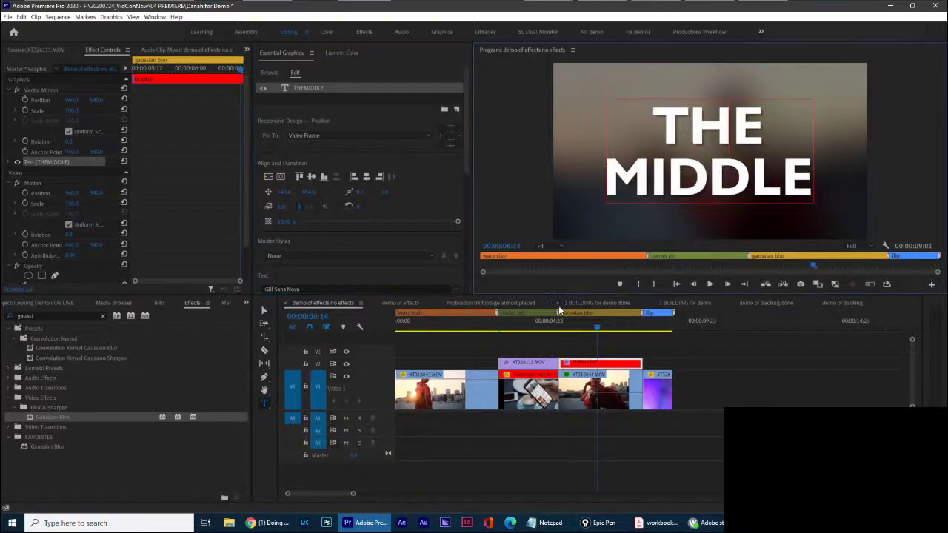
click(263, 311)
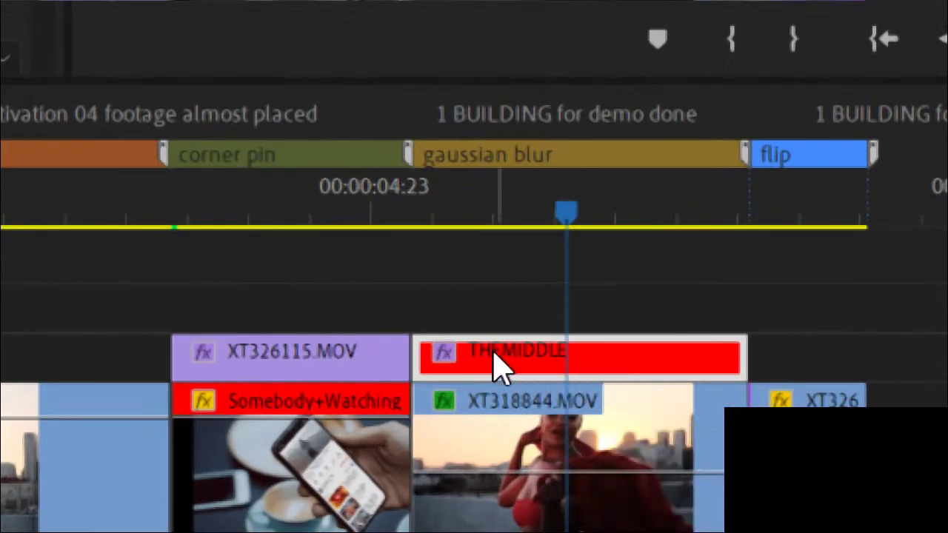
mouse_move(404, 286)
mouse_down()
mouse_move(409, 315)
mouse_move(414, 445)
mouse_move(517, 418)
mouse_move(808, 391)
mouse_move(785, 272)
mouse_move(324, 293)
mouse_up()
key(ctrl+shift+7)
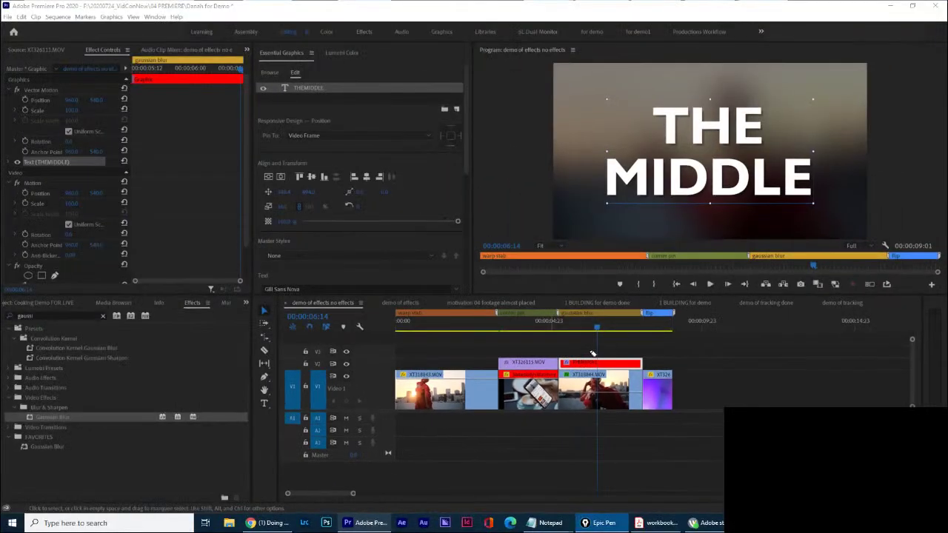
Start exporting the title clip as a Motion Graphics template named "sandard gill sans interstitial".
right_click(591, 362)
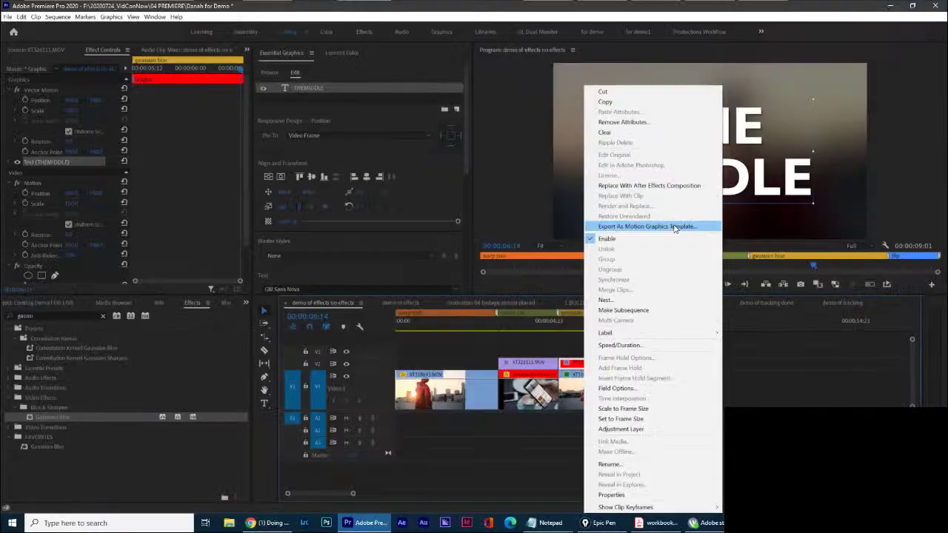
click(675, 227)
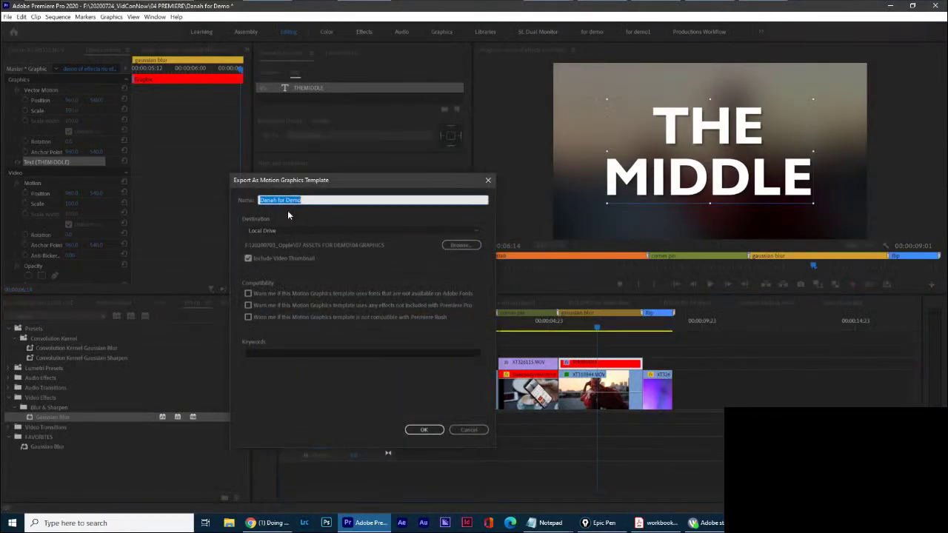
drag(330, 180, 534, 175)
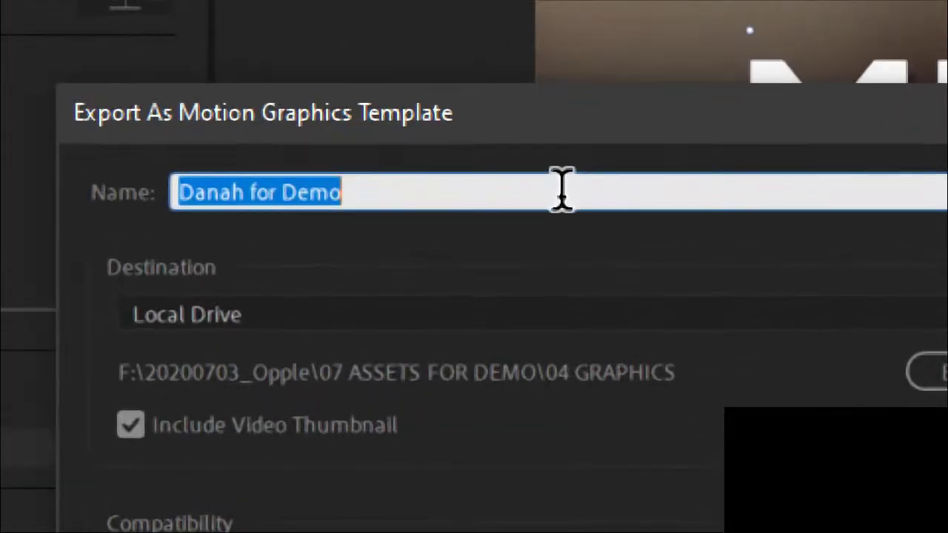
text(sandard gill)
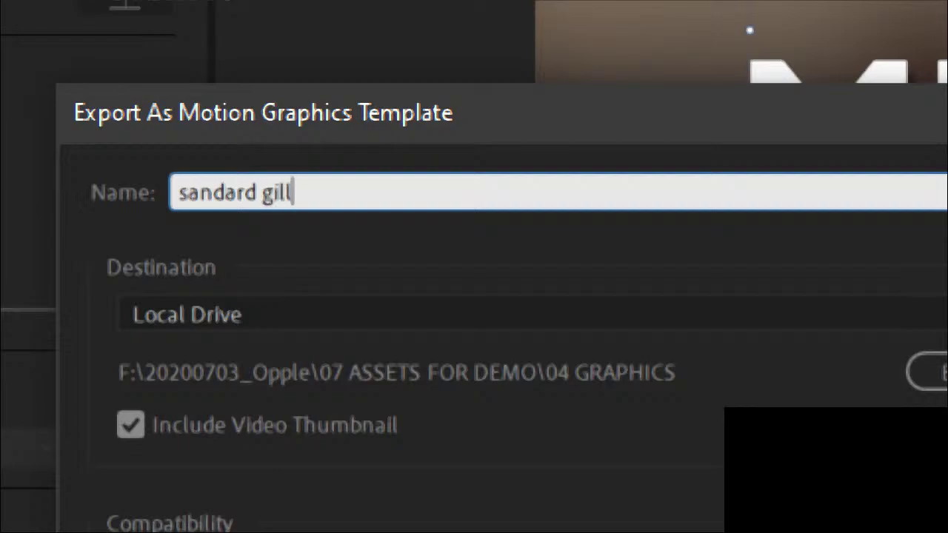
text( sans intersti)
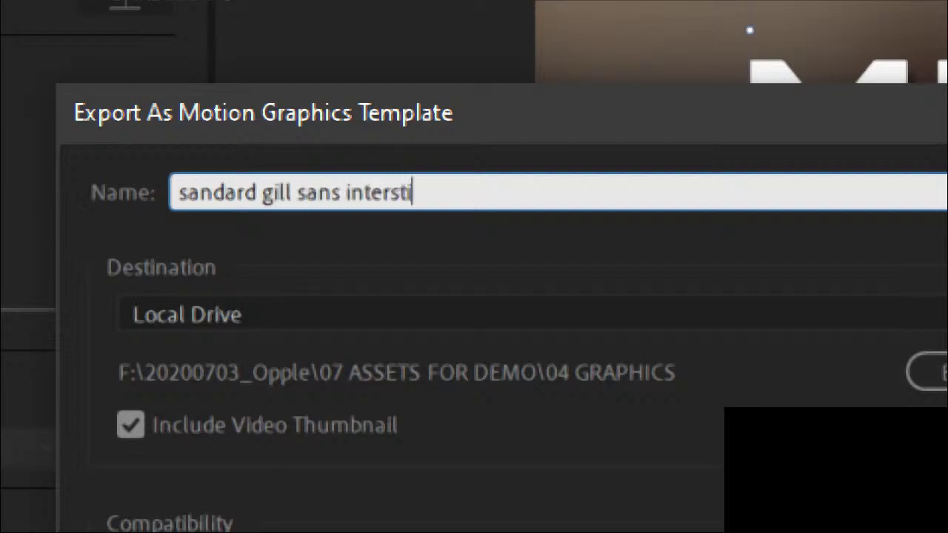
text(tial)
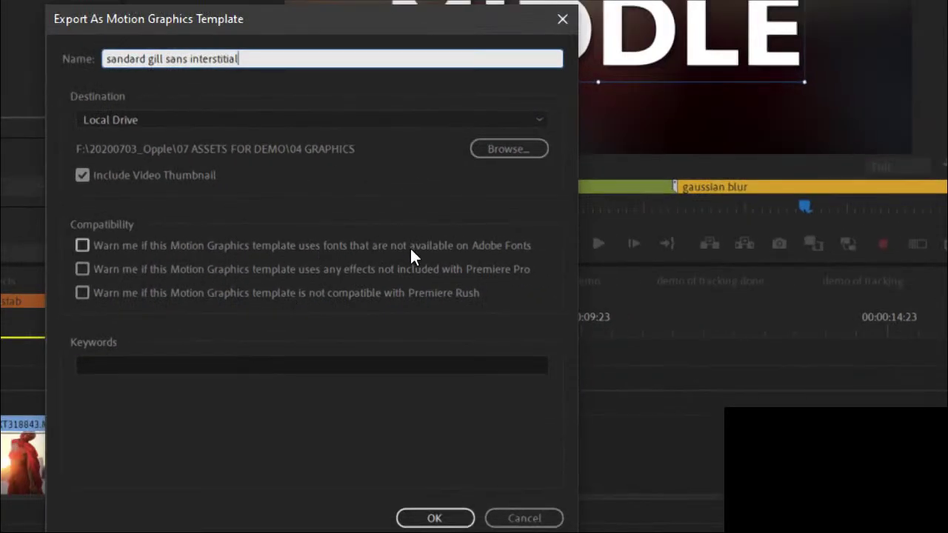
key(ctrl+shift+4)
drag(382, 251, 630, 263)
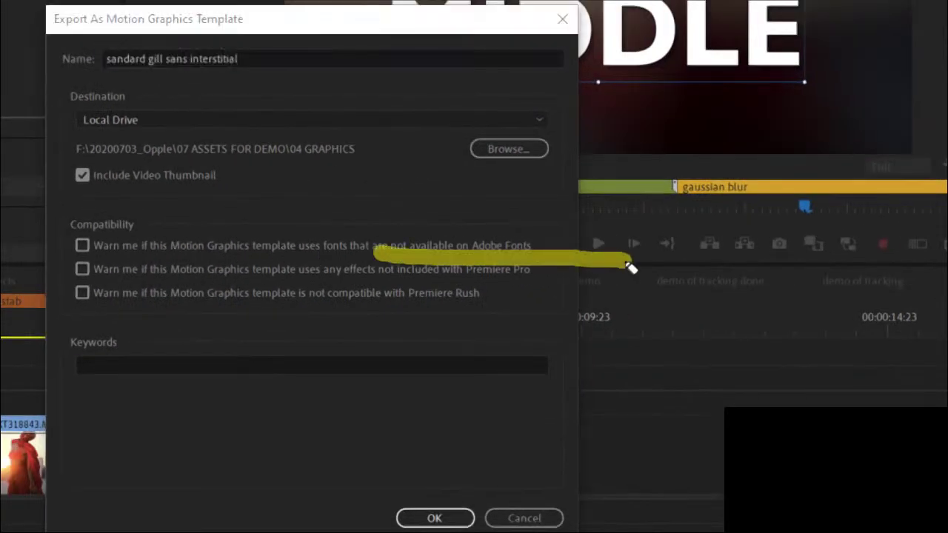
key(ctrl+shift+6)
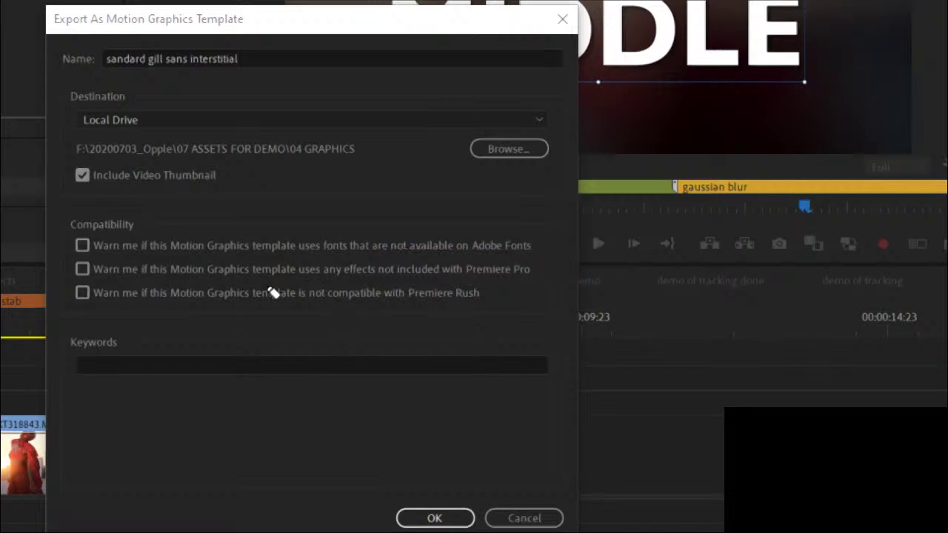
drag(149, 293, 544, 298)
mouse_move(489, 177)
mouse_down()
mouse_move(437, 463)
mouse_move(437, 208)
mouse_move(418, 211)
mouse_up()
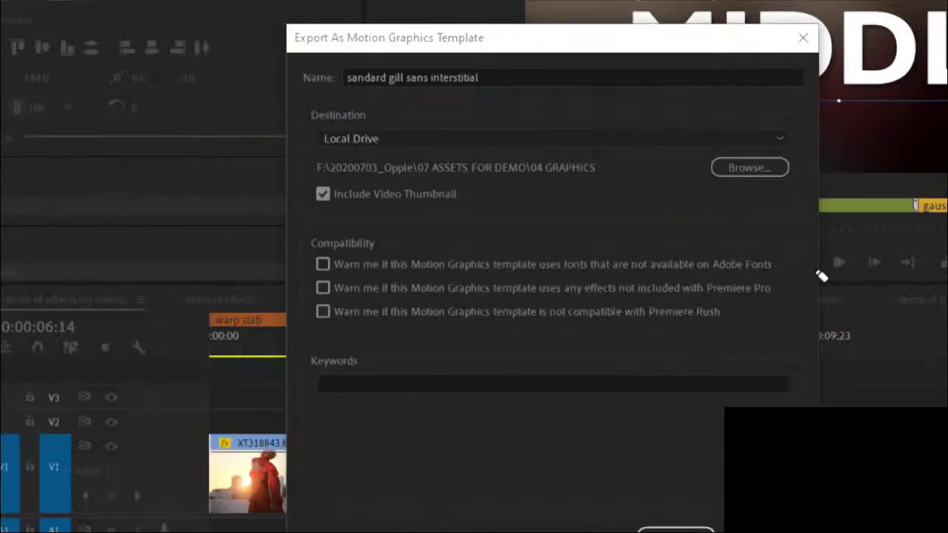
mouse_move(814, 252)
mouse_down()
mouse_move(436, 251)
mouse_move(235, 271)
mouse_move(249, 354)
mouse_move(863, 368)
mouse_move(847, 243)
mouse_move(827, 255)
mouse_up()
mouse_move(809, 305)
mouse_down()
mouse_move(807, 228)
mouse_move(716, 238)
mouse_move(243, 236)
mouse_move(273, 342)
mouse_move(441, 366)
mouse_move(777, 373)
mouse_move(810, 317)
mouse_up()
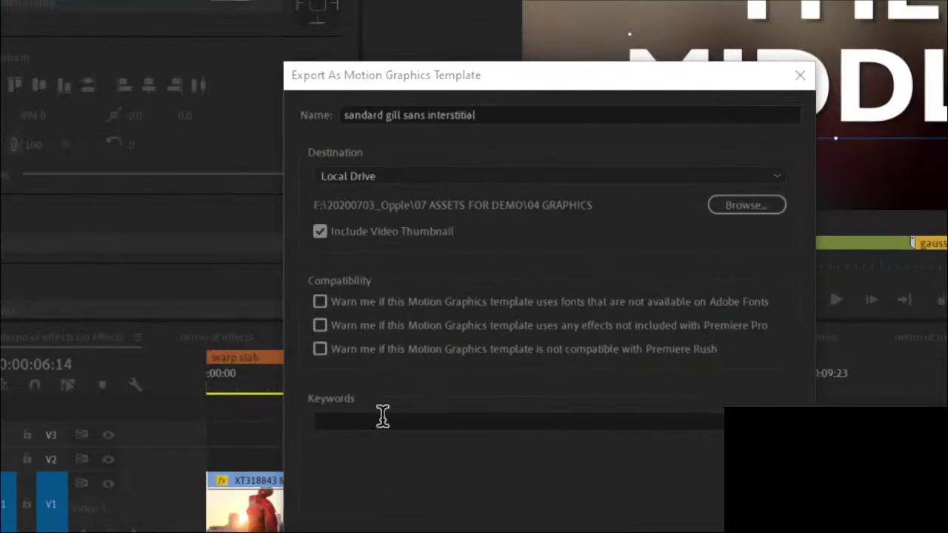
Add the template keywords "text, two lines, title, overlay, interstitial" and export it to the local drive.
click(383, 419)
text(text, two lines, title, overlay)
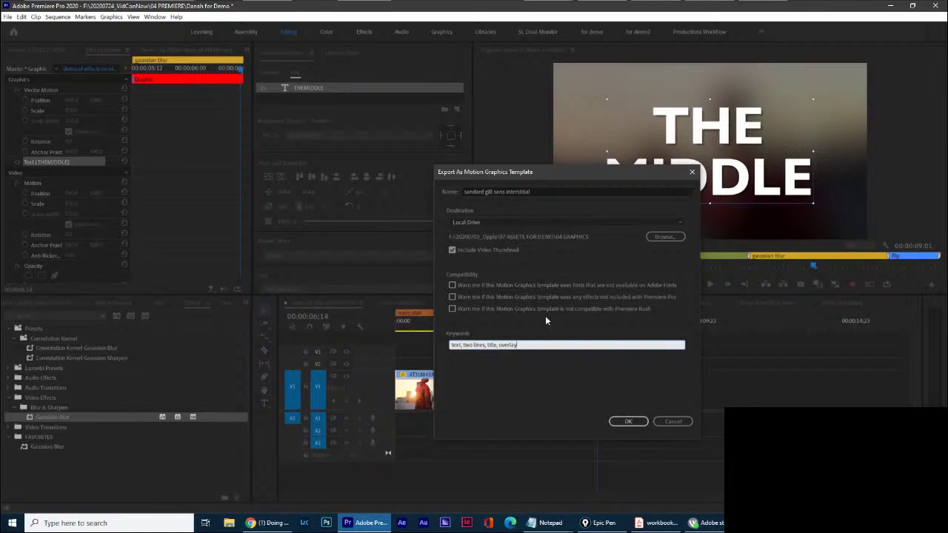
text(, interstitial)
click(641, 422)
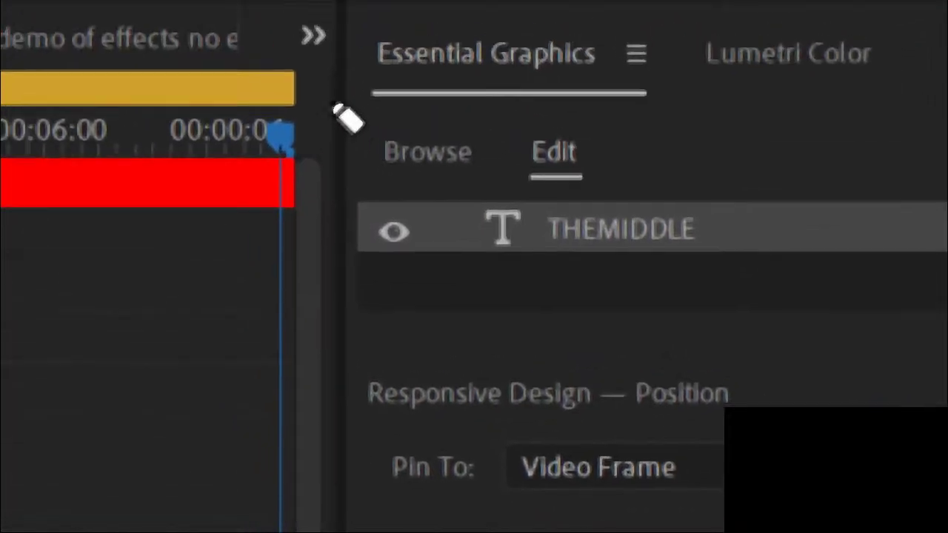
mouse_move(148, 14)
mouse_down()
mouse_move(175, 186)
mouse_move(303, 0)
mouse_up()
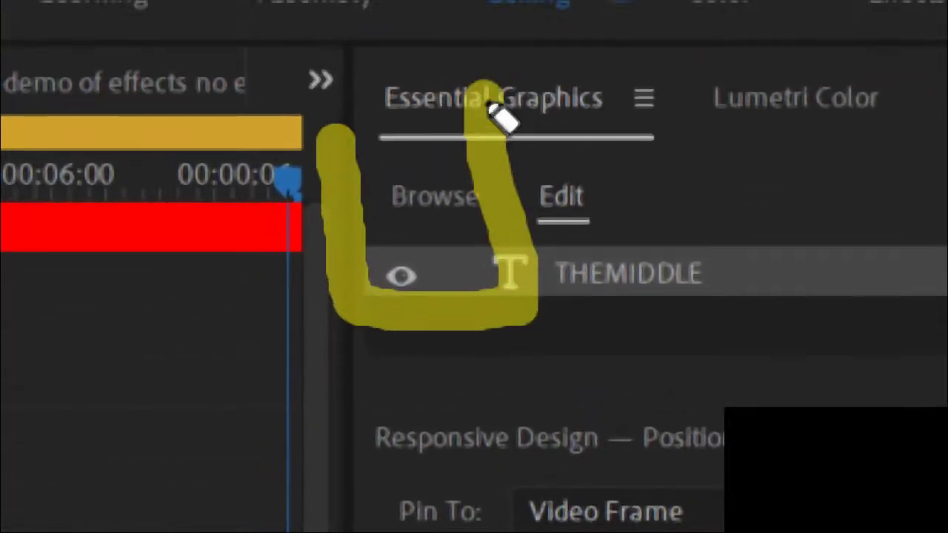
drag(489, 104, 350, 150)
key(Escape)
Browse the Motion Graphics templates in My Templates for the exported title.
click(481, 203)
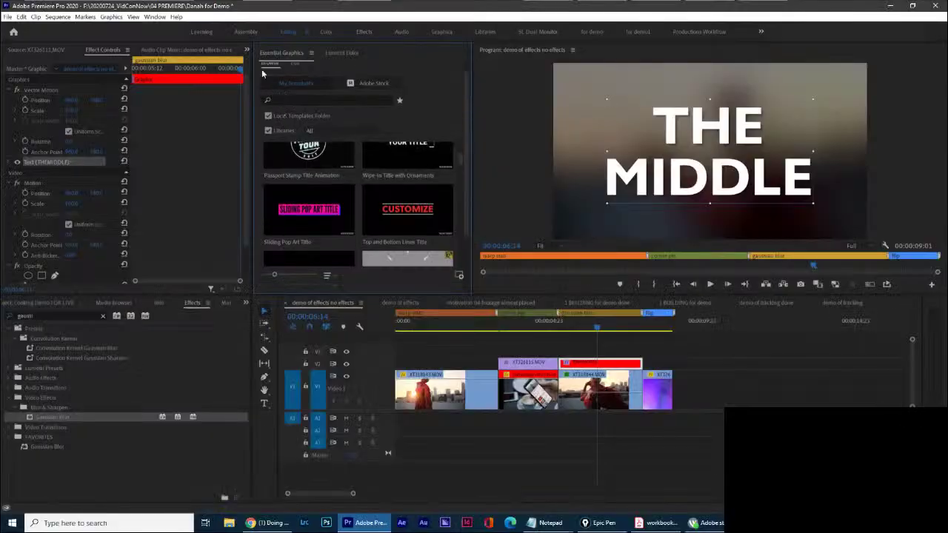
scroll(357, 162, down, 1)
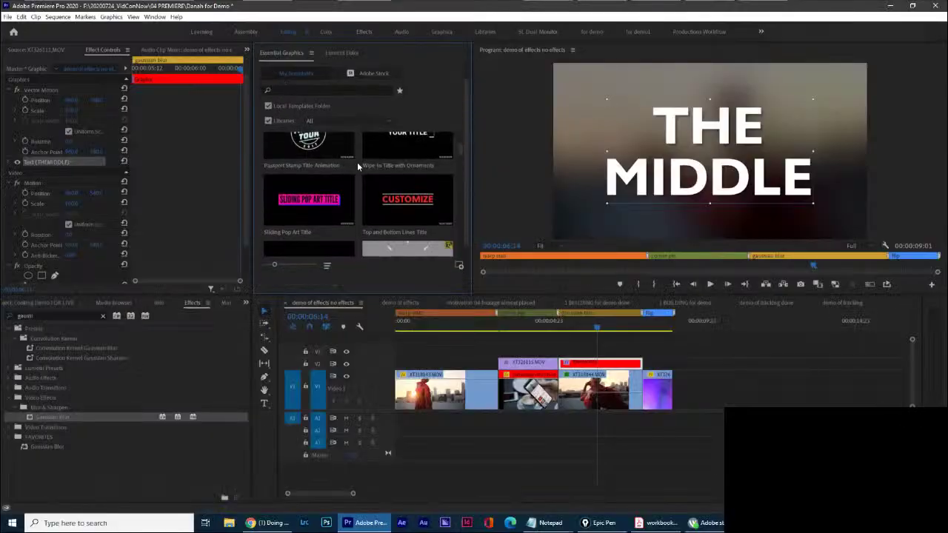
scroll(357, 162, up, 1)
scroll(459, 168, down, 3)
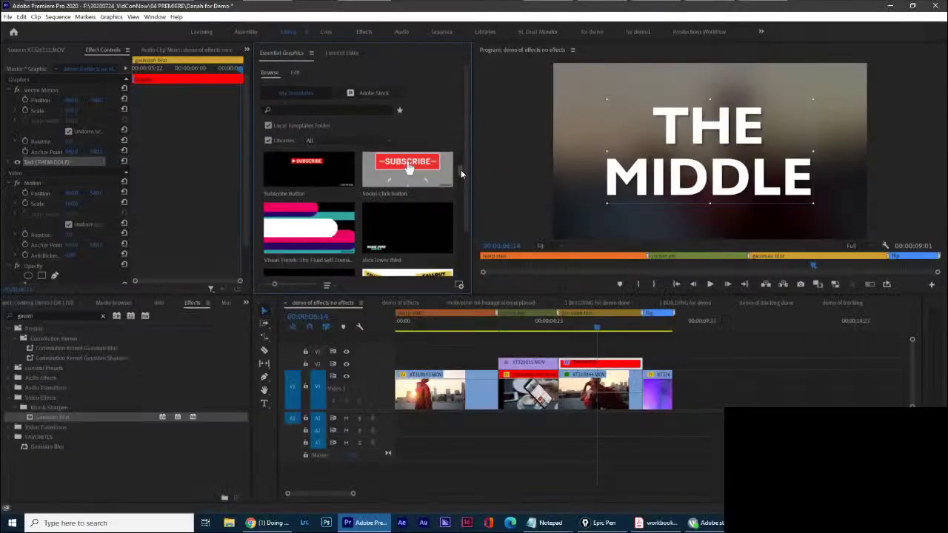
scroll(460, 170, up, 3)
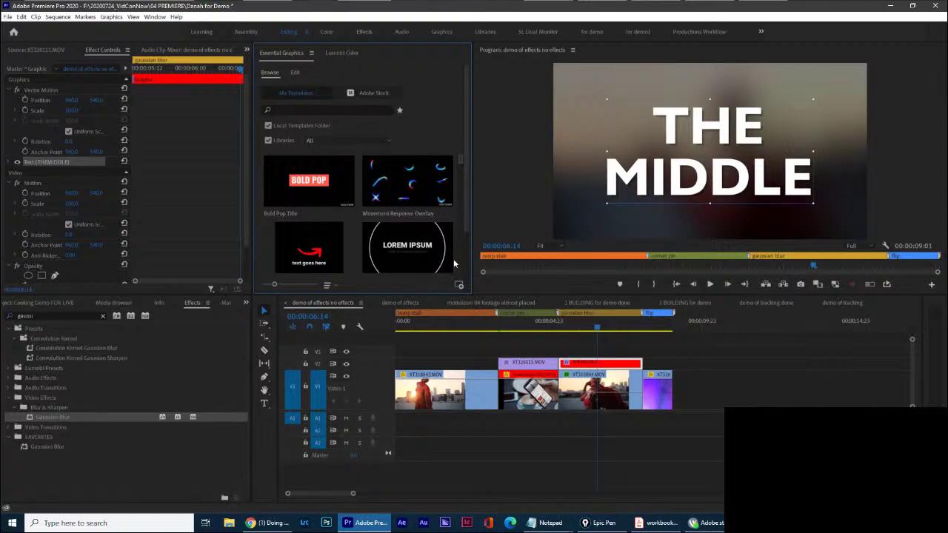
scroll(464, 197, down, 2)
scroll(467, 225, up, 2)
mouse_move(282, 286)
mouse_down()
mouse_move(262, 286)
mouse_move(270, 286)
mouse_up()
Search My Templates for "interstitial" and clear the search.
click(334, 108)
text(intera)
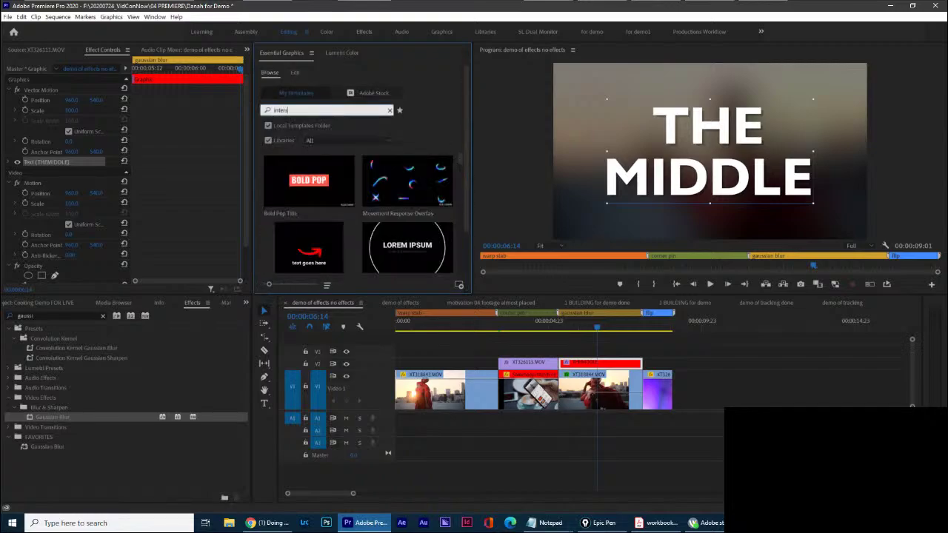
text(titiel)
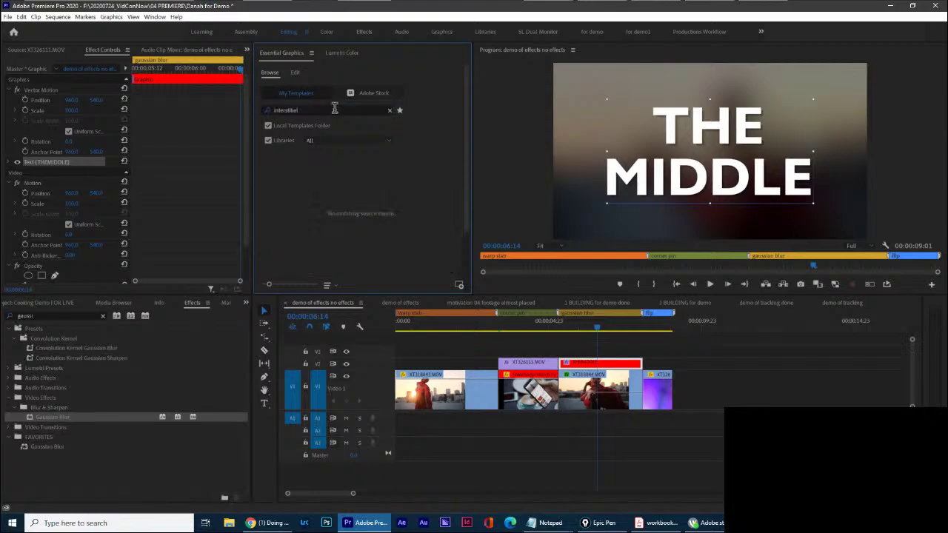
click(390, 110)
Export the title clip as a Motion Graphics template named "the middle interstitial" to the Local Templates Folder.
right_click(625, 368)
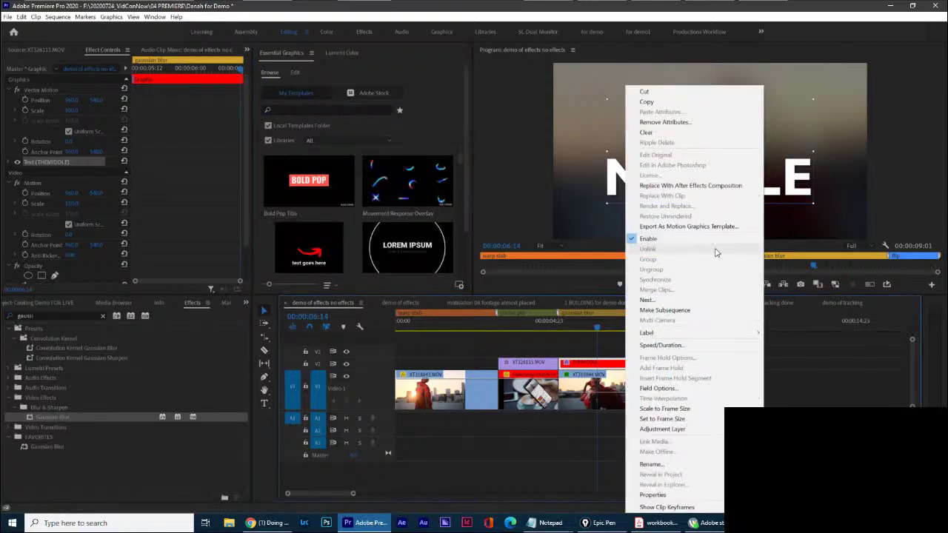
click(689, 225)
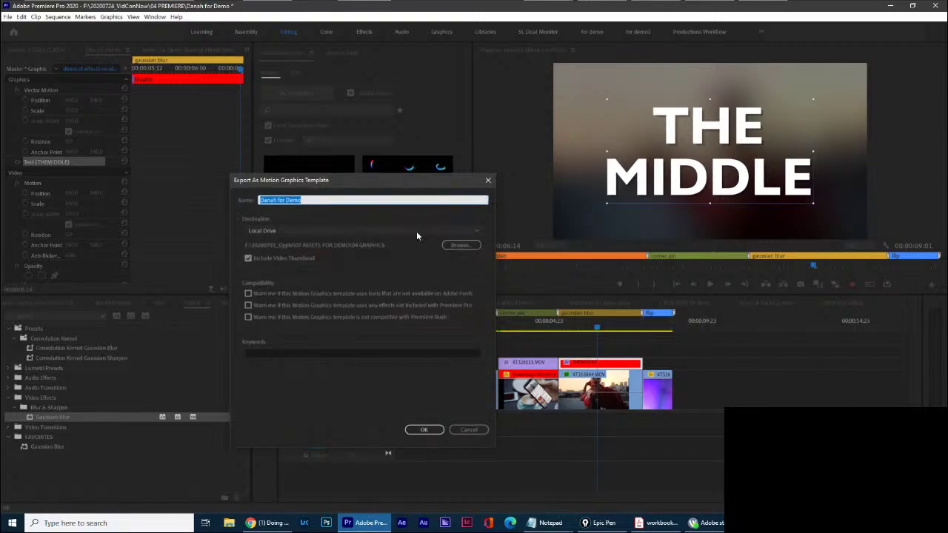
text(the middle interstitial)
click(392, 230)
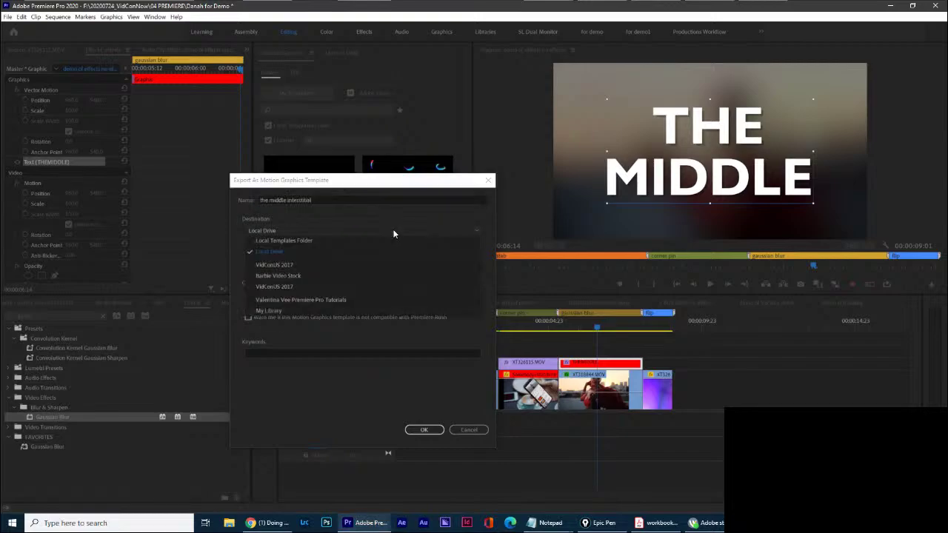
click(356, 240)
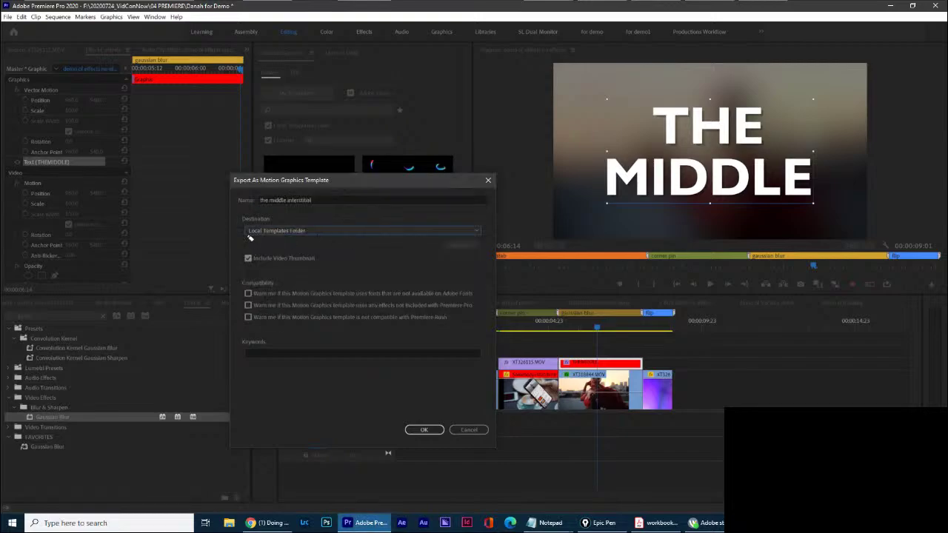
drag(239, 215, 235, 249)
mouse_move(479, 261)
mouse_down()
mouse_move(493, 216)
mouse_move(241, 215)
mouse_move(239, 250)
mouse_up()
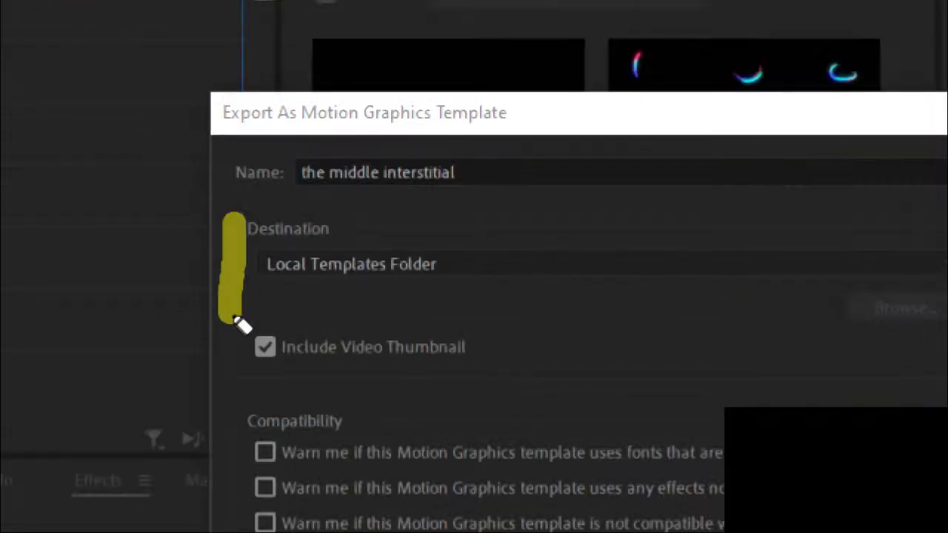
mouse_move(235, 322)
mouse_down()
mouse_move(547, 219)
mouse_move(195, 211)
mouse_up()
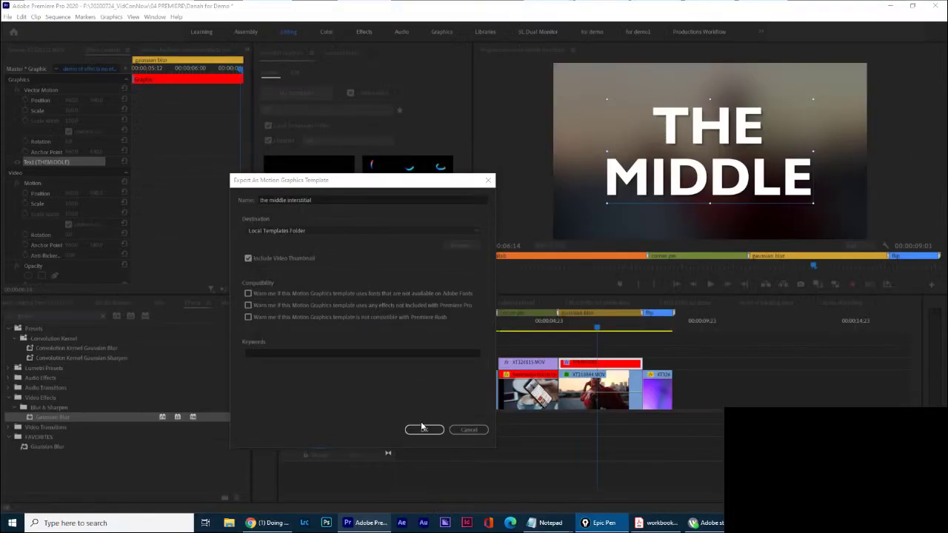
click(423, 430)
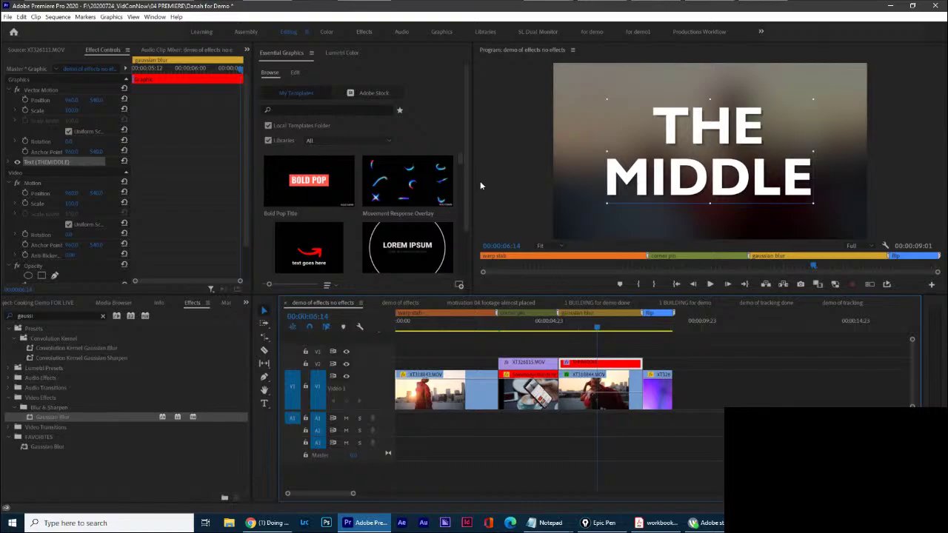
Search My Templates for "the middle" and select the "the middle interstitial" template.
drag(458, 156, 457, 140)
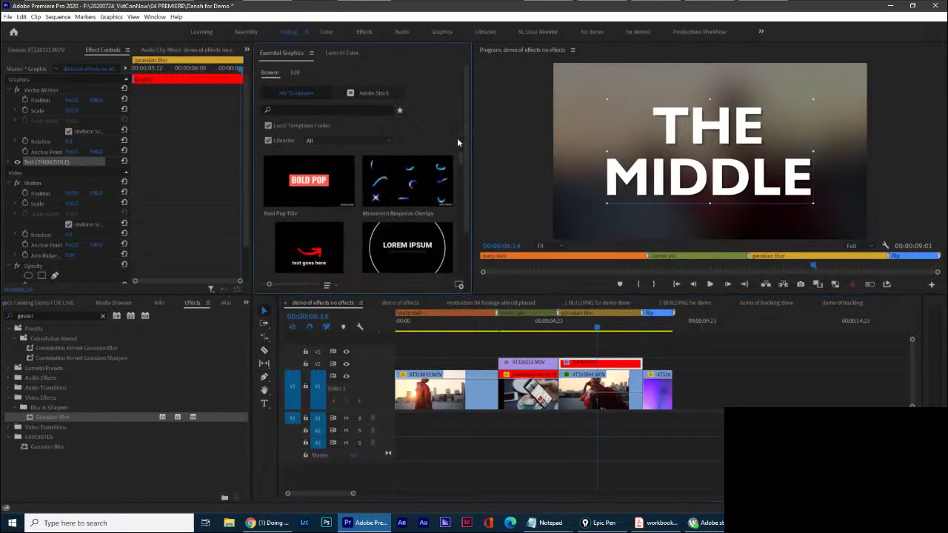
click(358, 111)
text(the)
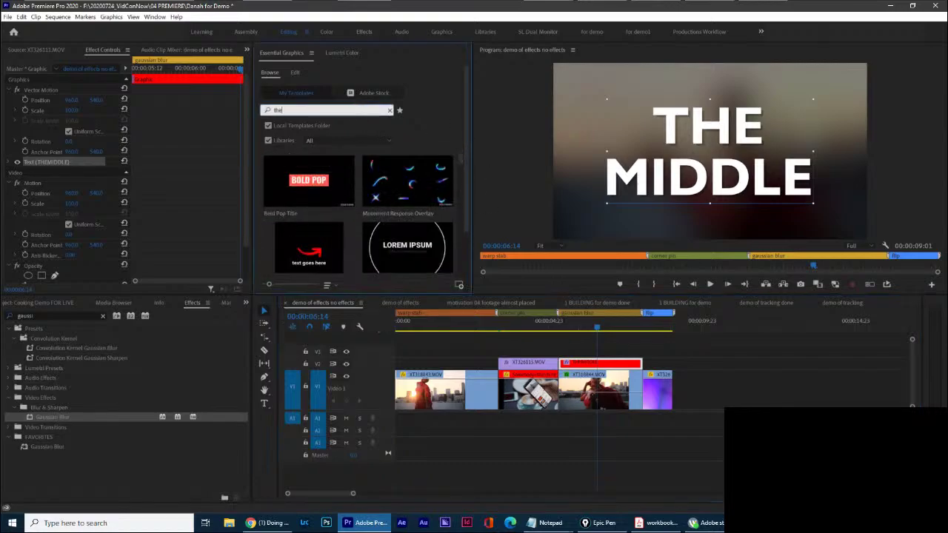
text( middle)
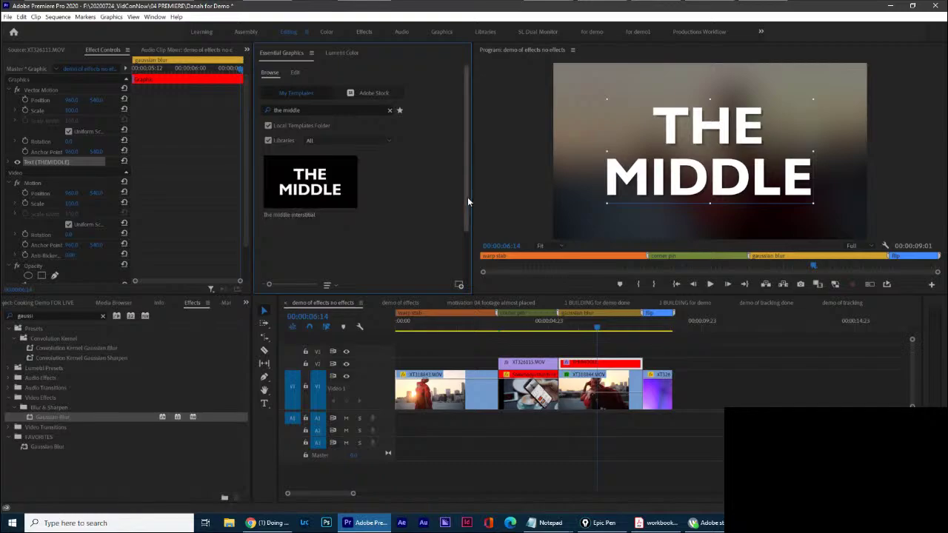
click(302, 187)
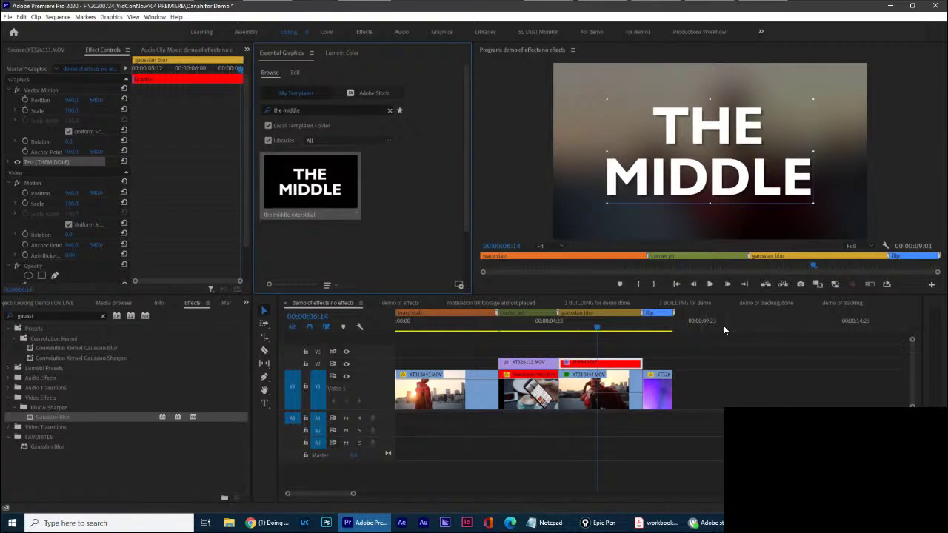
Open the "motivation 1000" sequence from the demo project's sequence list.
click(427, 329)
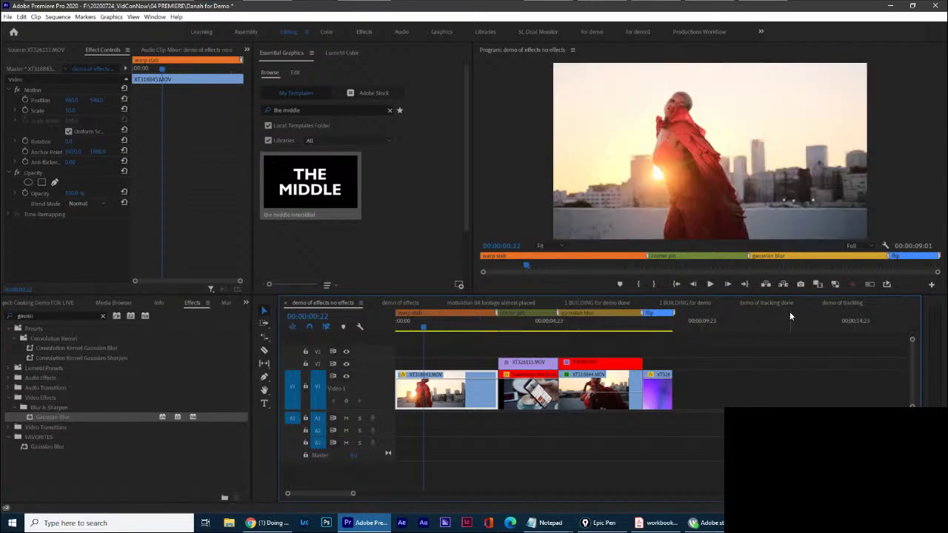
click(692, 303)
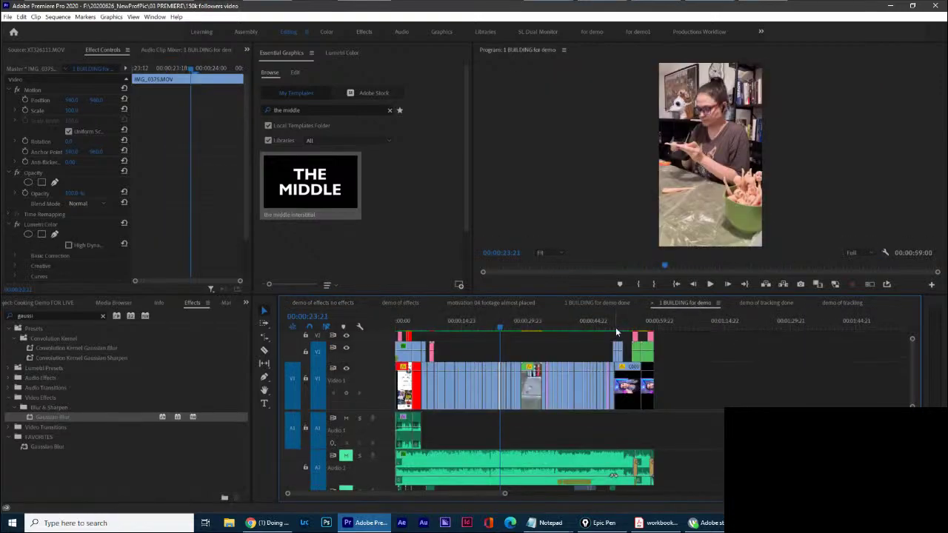
click(246, 306)
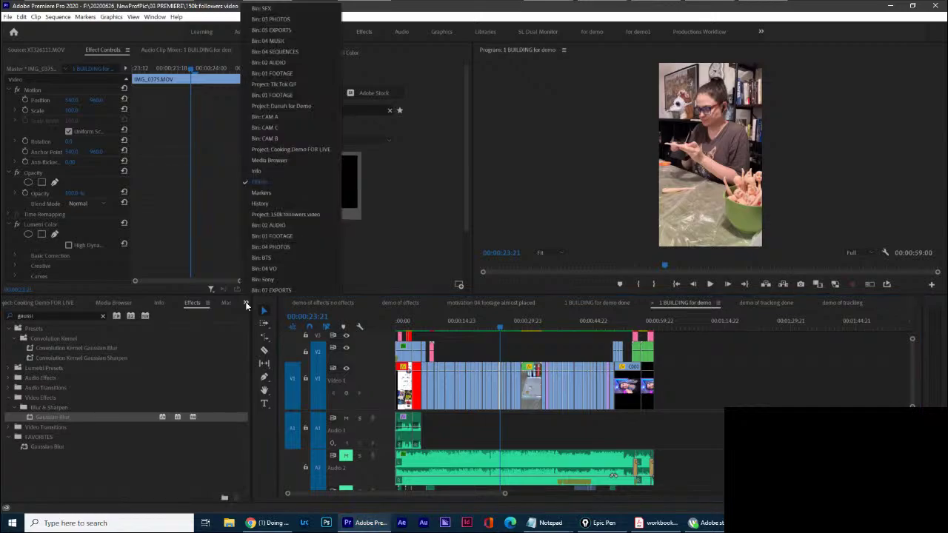
click(304, 104)
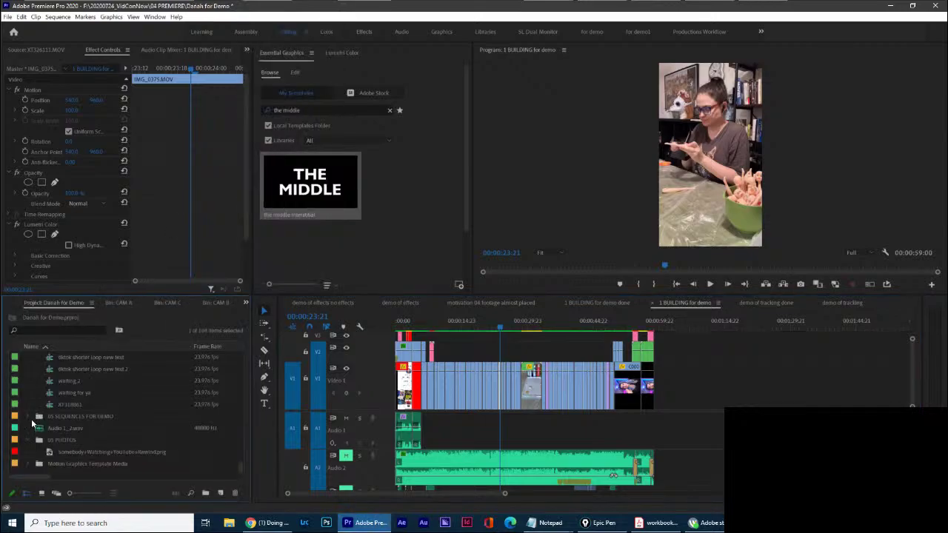
scroll(35, 410, up, 4)
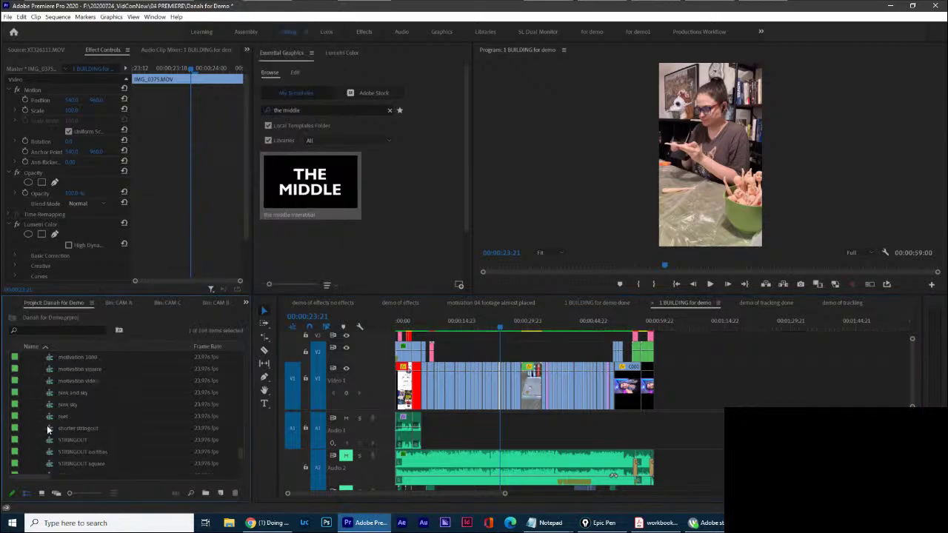
click(47, 356)
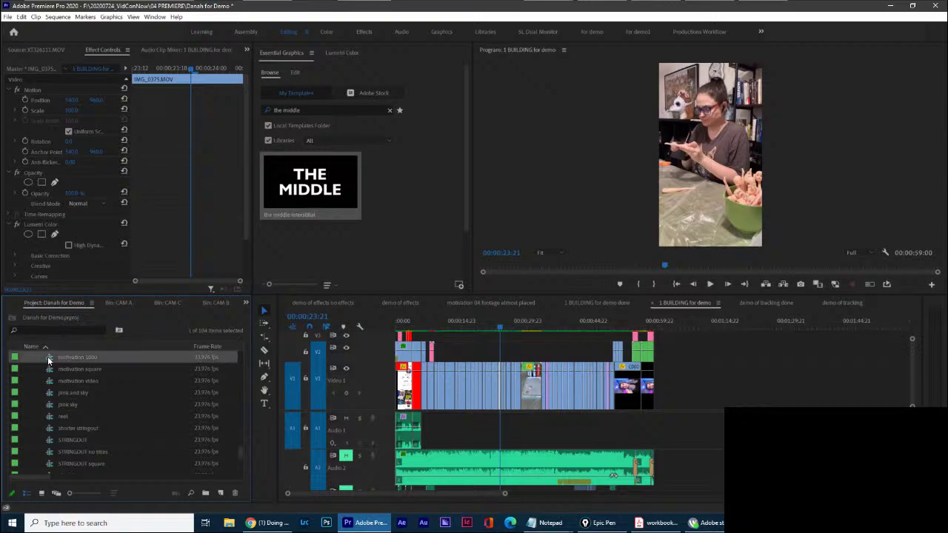
double_click(62, 358)
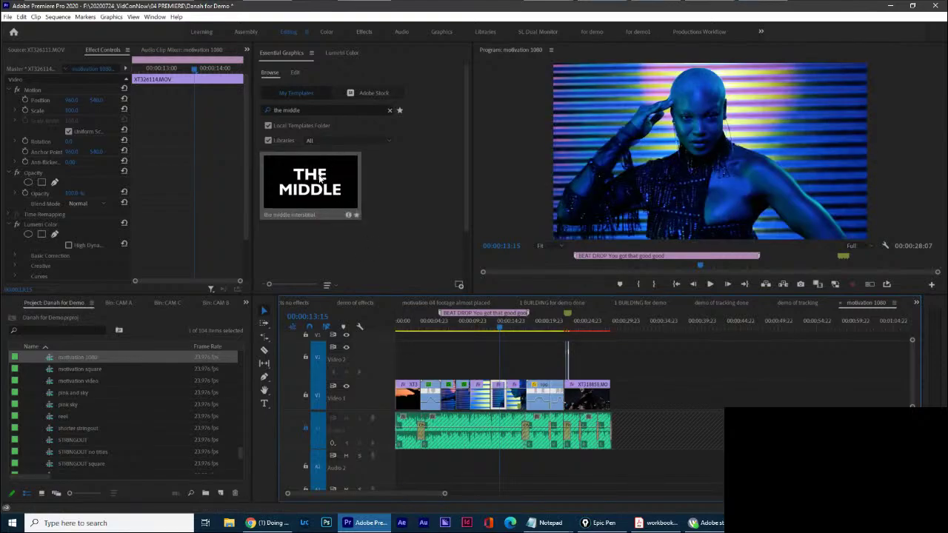
Add the "the middle interstitial" template to Video 2 above the clip at the playhead and replace its text with "NEW STUFF" on two lines.
drag(320, 180, 501, 366)
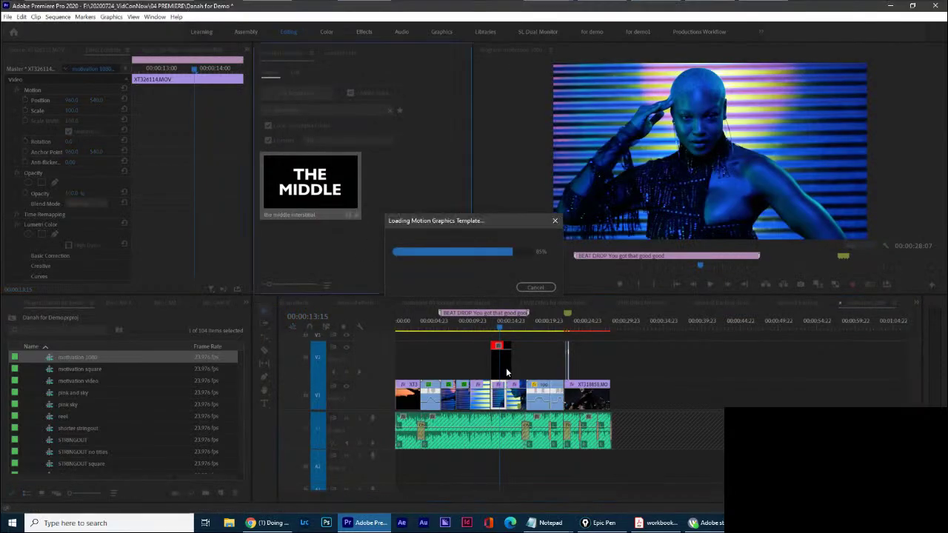
click(506, 370)
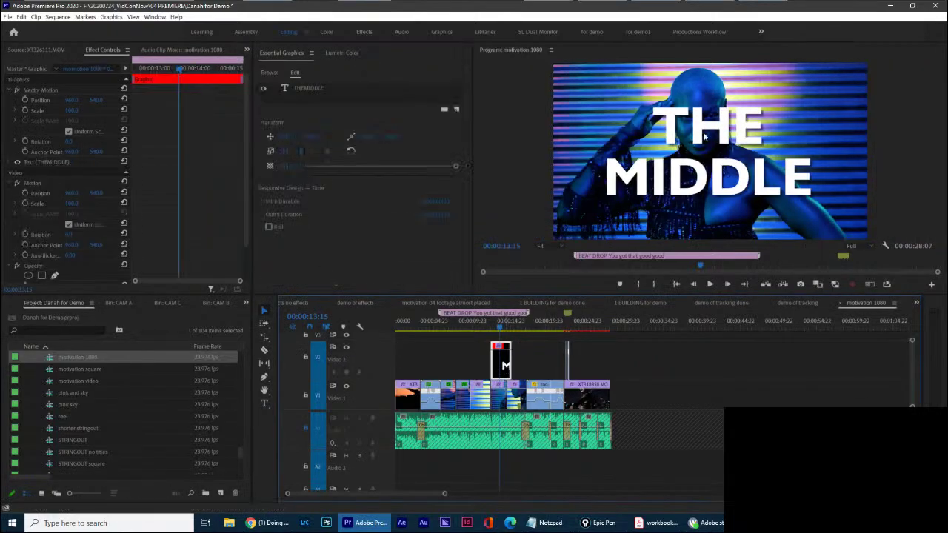
double_click(736, 124)
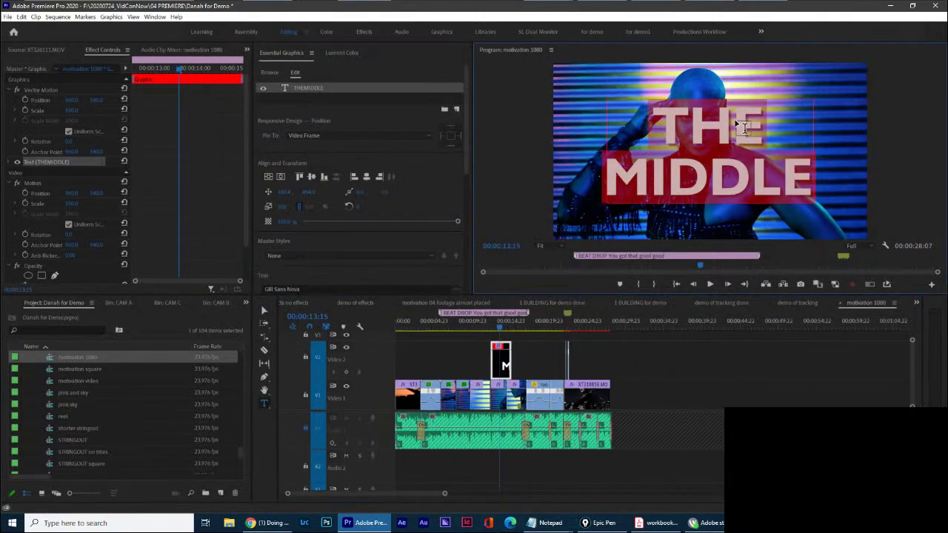
text(new)
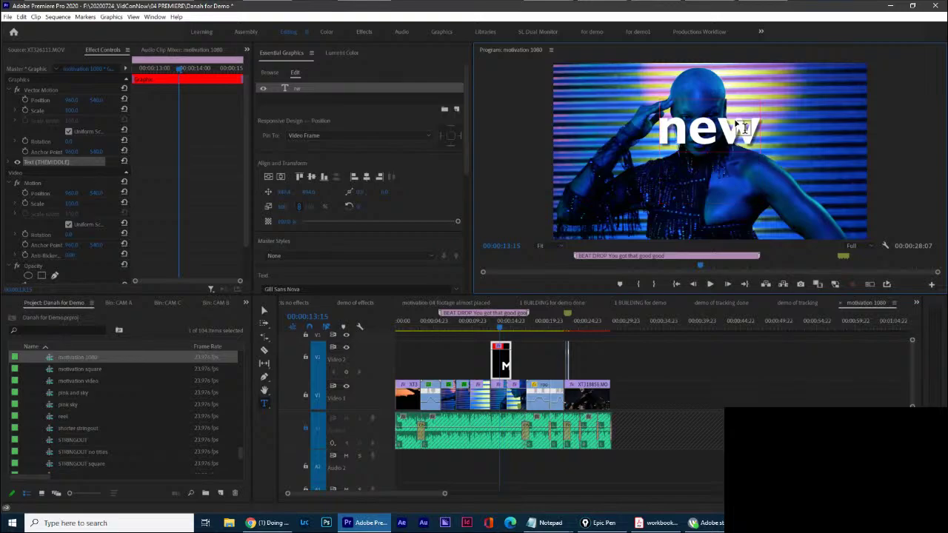
key(BackSpace)
key(BackSpace)
key(BackSpace)
text(NEW)
key(Return)
text(STUFF HERE)
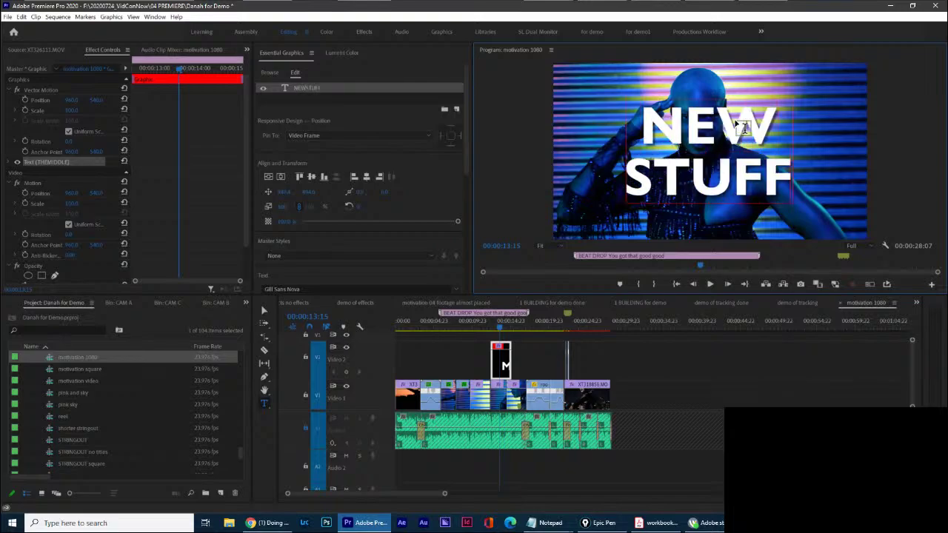
key(BackSpace)
key(BackSpace)
key(BackSpace)
key(BackSpace)
key(BackSpace)
Select all of the title's text and review its font and appearance settings.
key(ctrl+a)
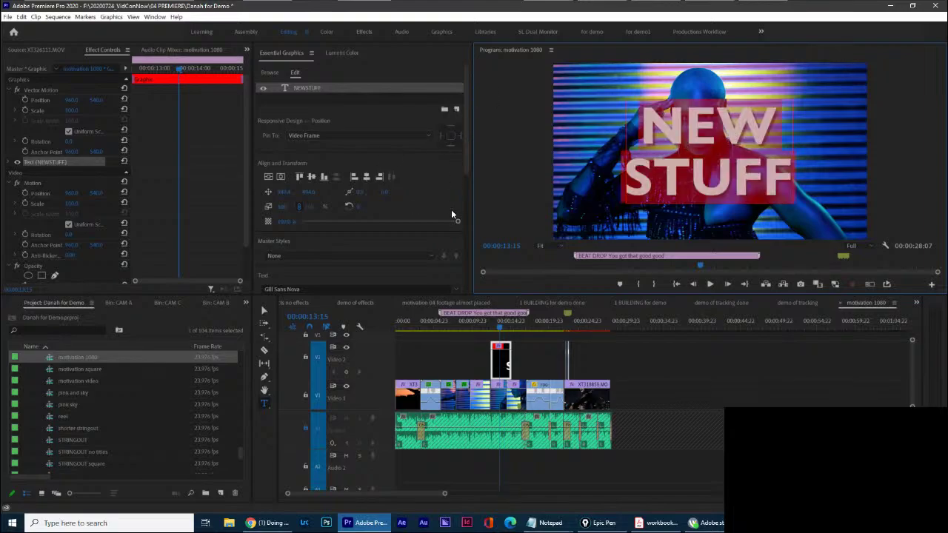
drag(465, 166, 467, 239)
drag(443, 151, 455, 191)
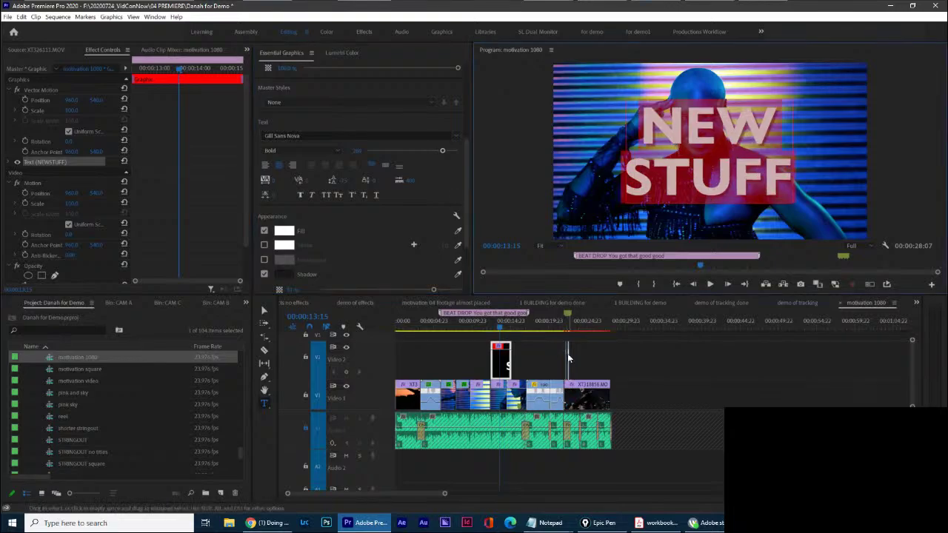
Delete the NEW STUFF title clip from Video 2 of the "motivation 1000" sequence.
click(265, 310)
click(689, 359)
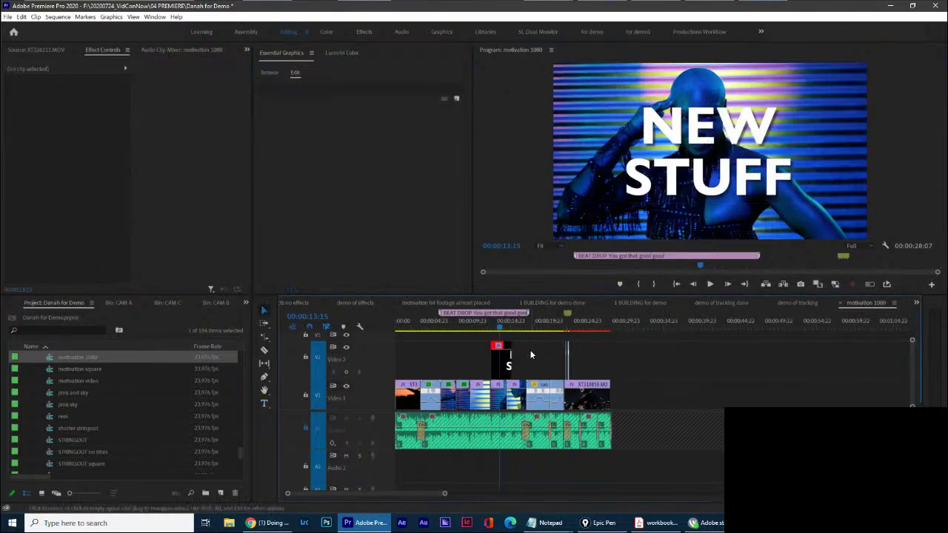
click(506, 362)
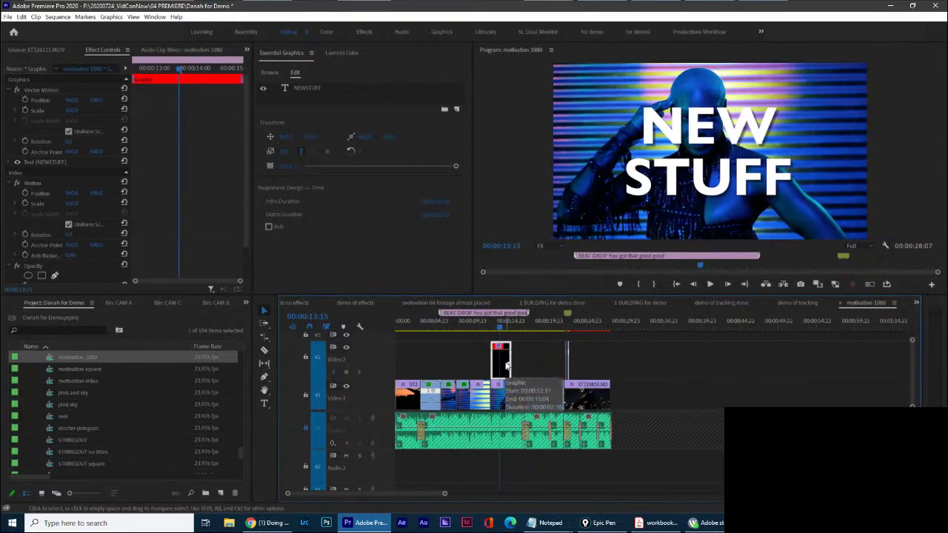
key(Delete)
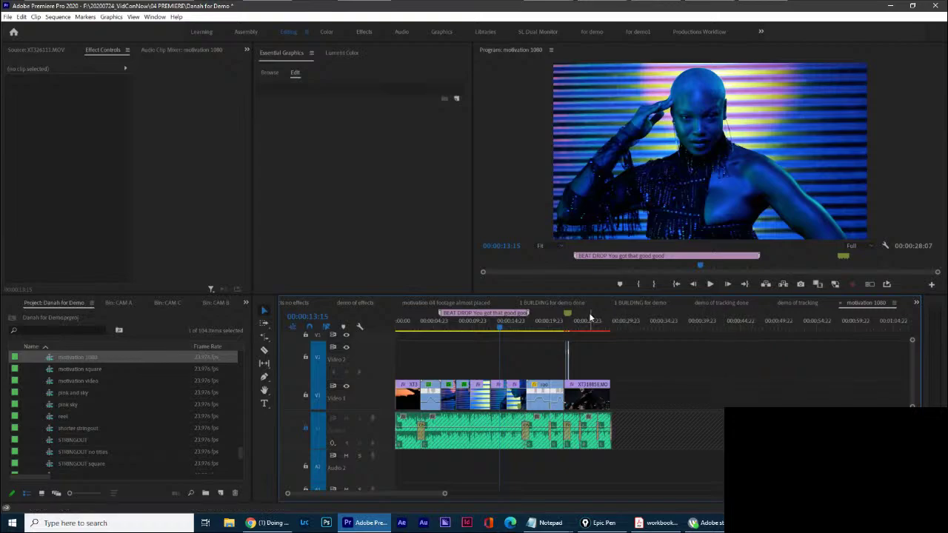
Return to the "demo of effects no effects" sequence and disable the THE MIDDLE title clip in the gaussian blur section.
click(295, 302)
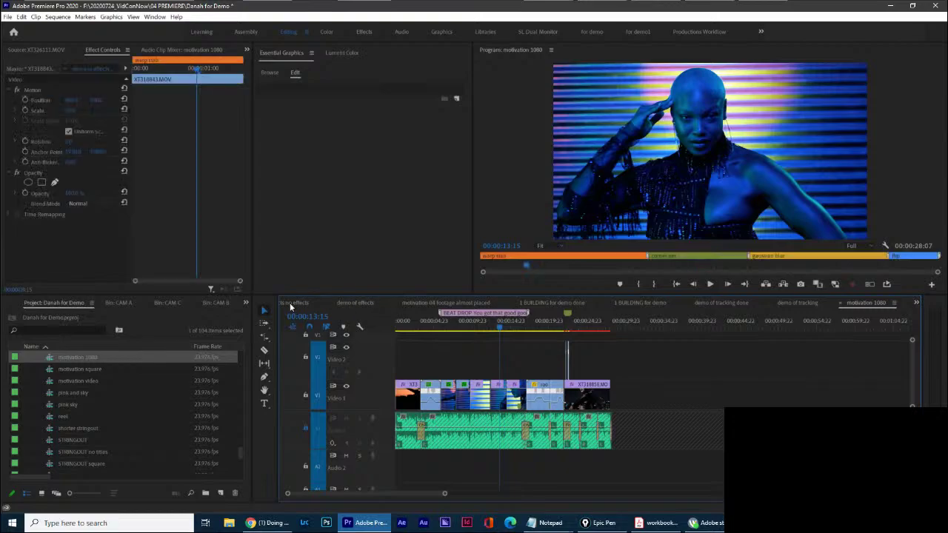
click(599, 325)
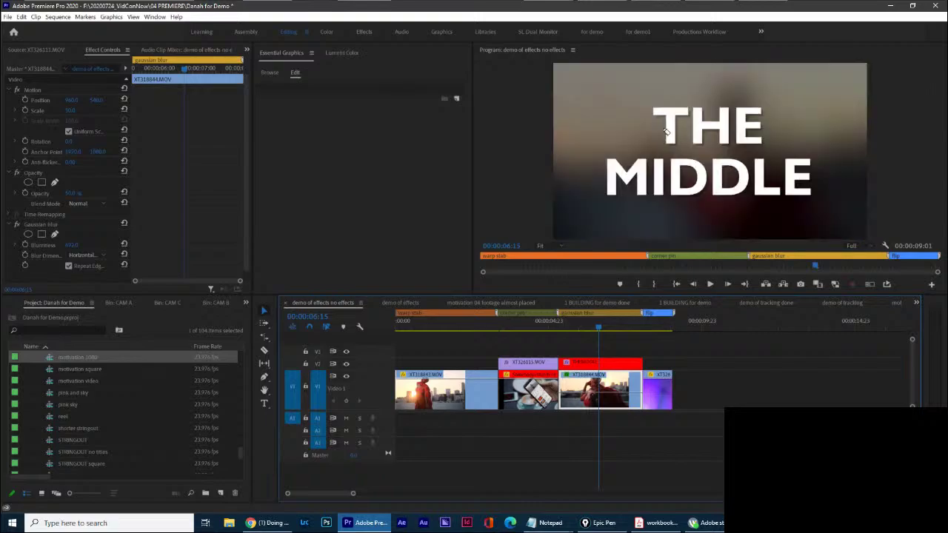
mouse_move(551, 67)
mouse_down()
mouse_move(635, 234)
mouse_move(876, 245)
mouse_move(851, 54)
mouse_move(522, 64)
mouse_up()
key(ctrl+shift+7)
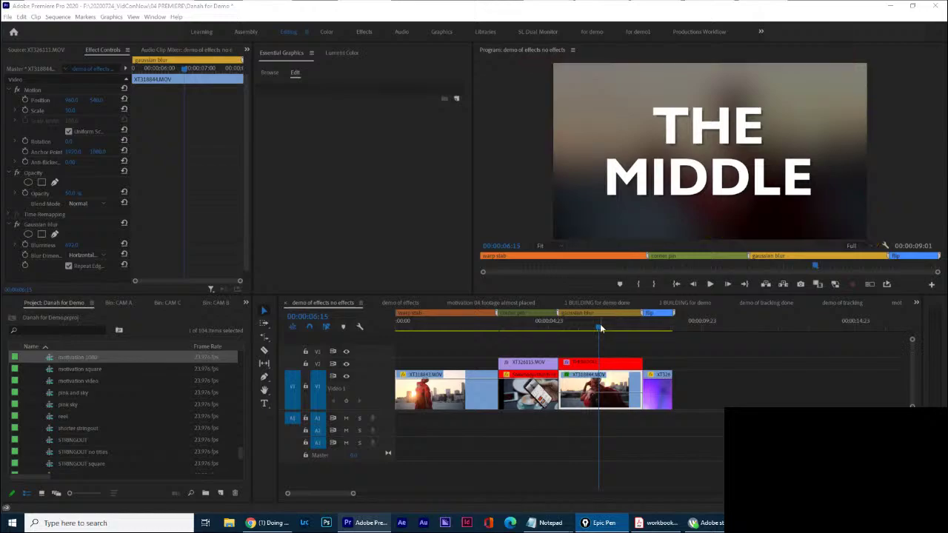
click(614, 363)
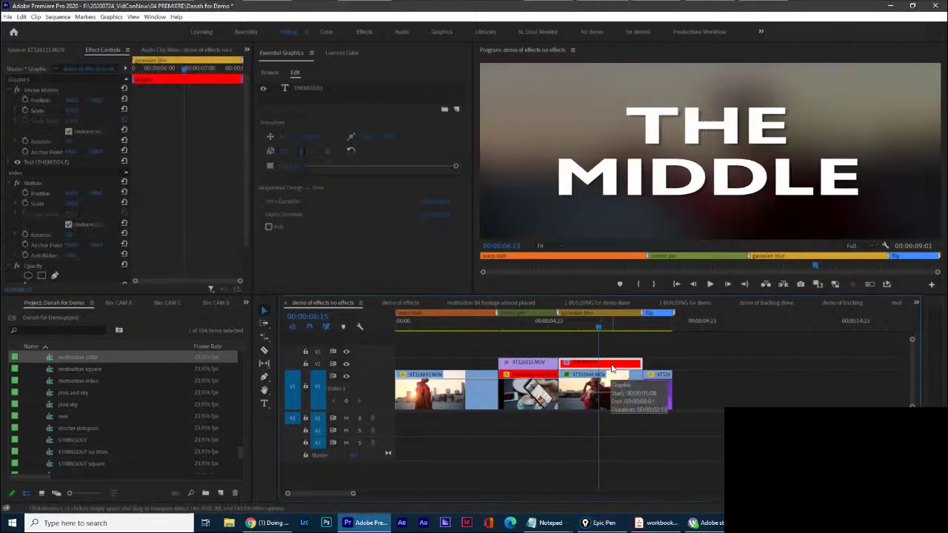
key(shift+e)
Remove the Gaussian Blur effect from the clip beneath the title and set the clip's opacity to 100%.
click(617, 391)
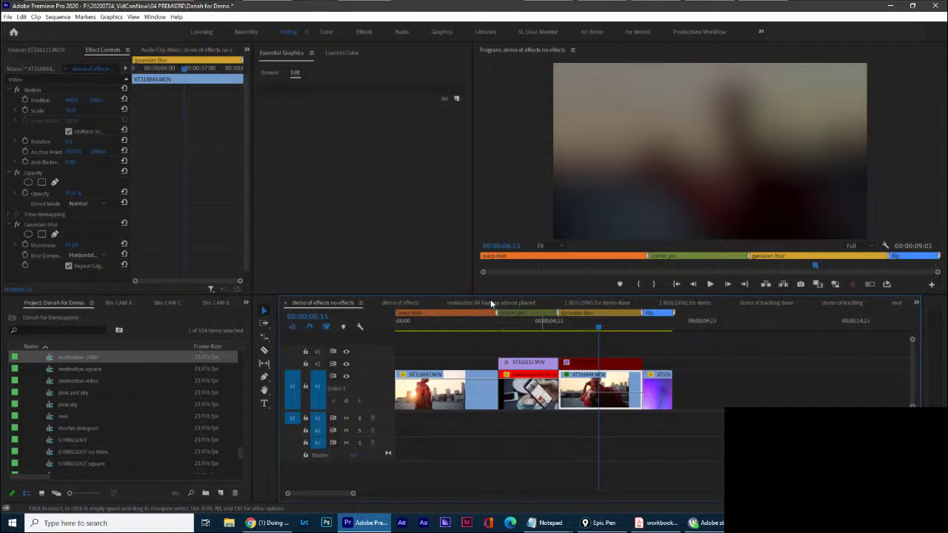
click(53, 222)
key(Delete)
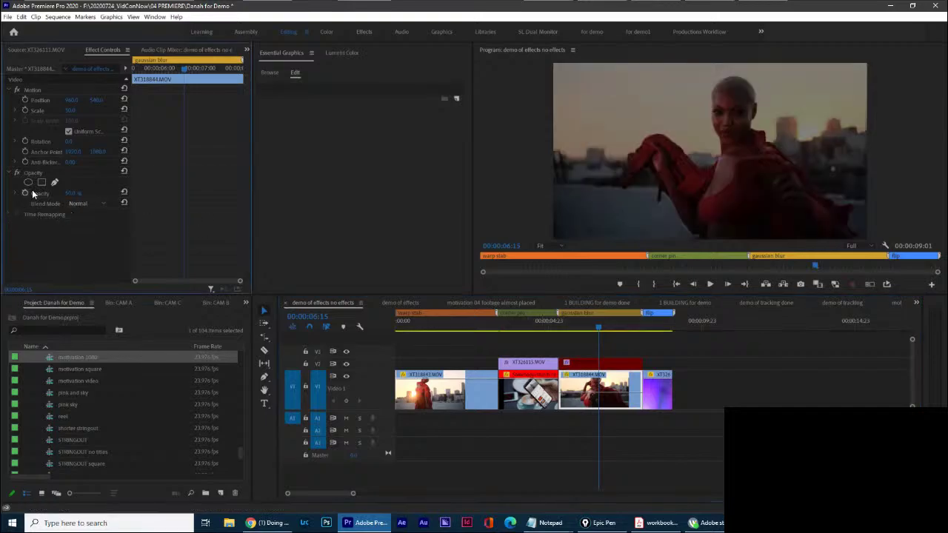
drag(70, 194, 111, 194)
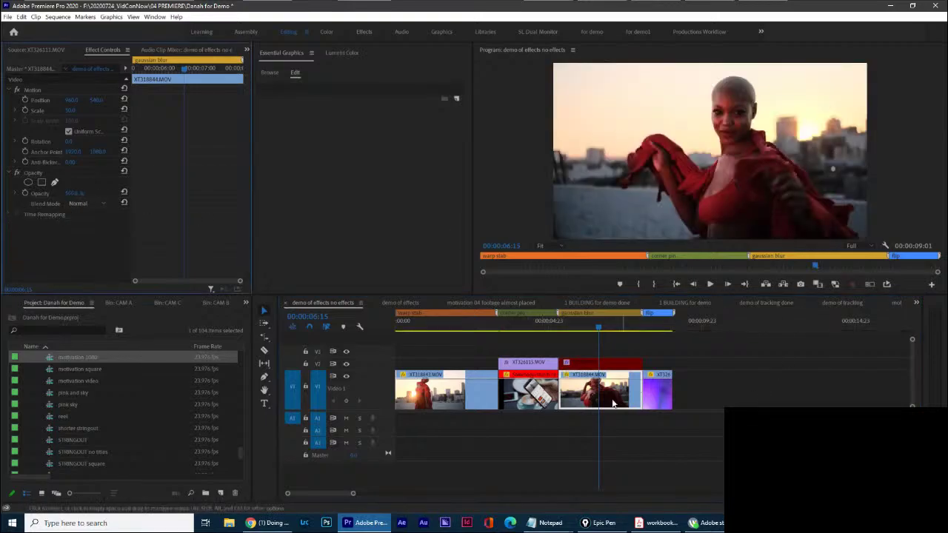
mouse_move(554, 56)
mouse_down()
mouse_move(544, 312)
mouse_move(835, 315)
mouse_move(885, 302)
mouse_move(911, 65)
mouse_move(891, 39)
mouse_move(553, 57)
mouse_up()
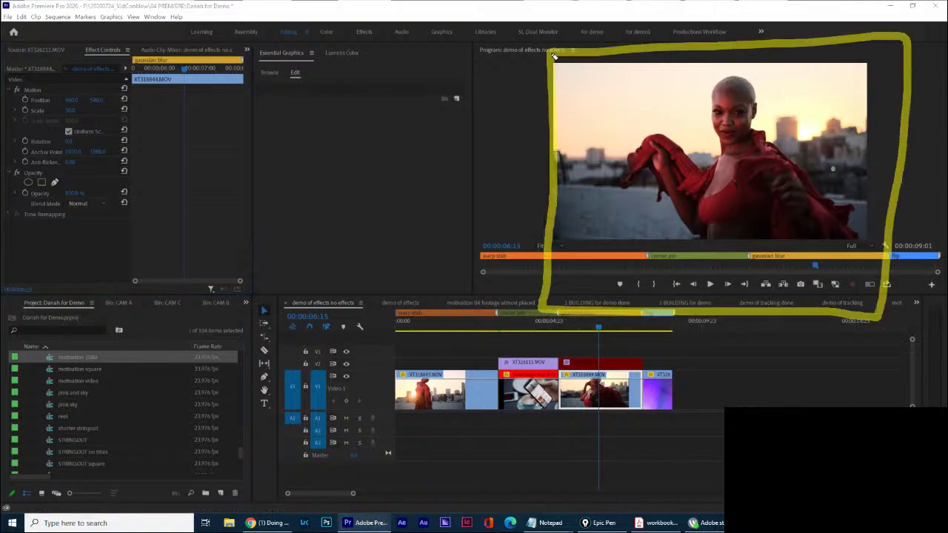
key(ctrl+shift+7)
mouse_move(457, 97)
mouse_down()
mouse_move(459, 262)
mouse_move(495, 290)
mouse_move(562, 256)
mouse_move(549, 82)
mouse_move(455, 78)
mouse_move(453, 152)
mouse_up()
key(ctrl+shift+c)
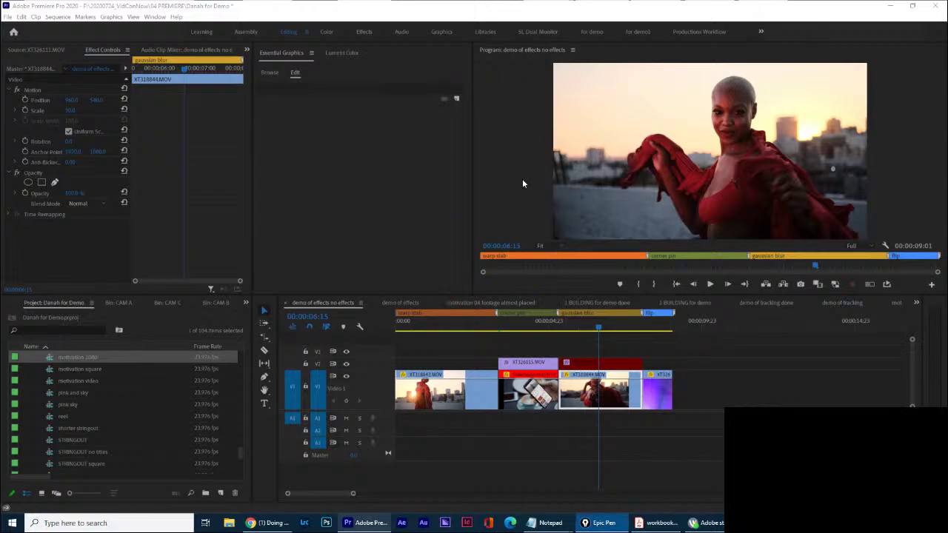
Reveal the "demo of effects no effects" sequence in the project.
right_click(317, 303)
click(316, 306)
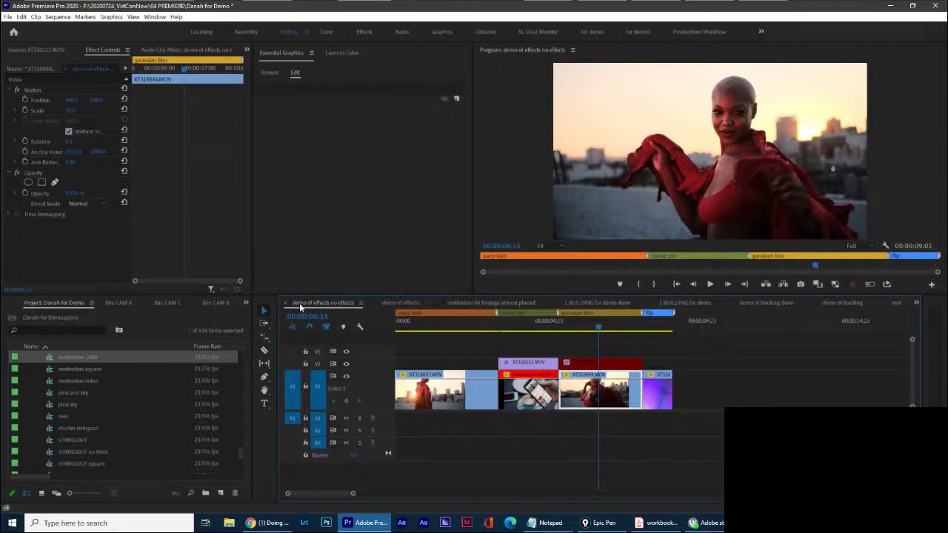
key(ctrl+shift+p)
mouse_move(270, 275)
mouse_down()
mouse_move(270, 331)
mouse_move(378, 317)
mouse_move(275, 279)
mouse_up()
key(ctrl+shift+c)
right_click(319, 301)
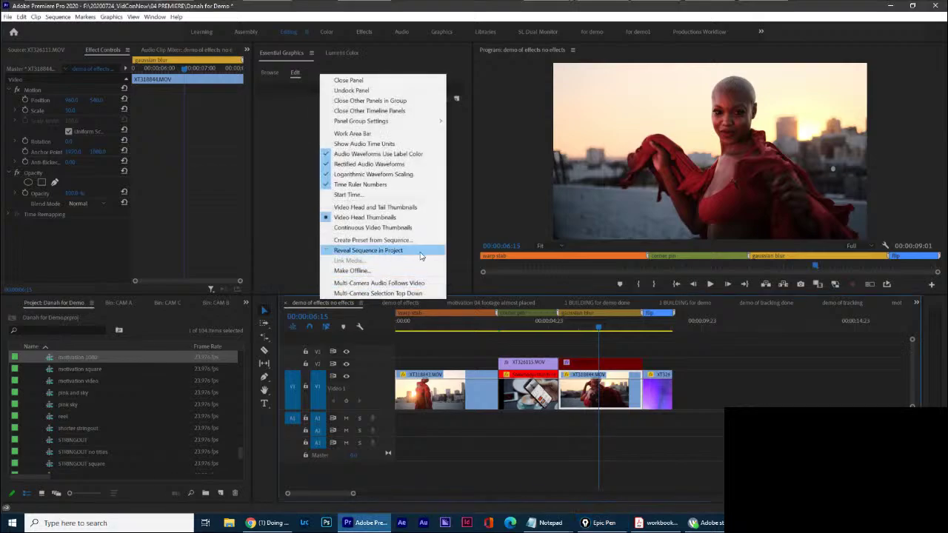
click(413, 250)
Duplicate the "demo of effects no effects" sequence in the project and rename the copy "demo of effects VERTICAL".
key(ctrl+shift+p)
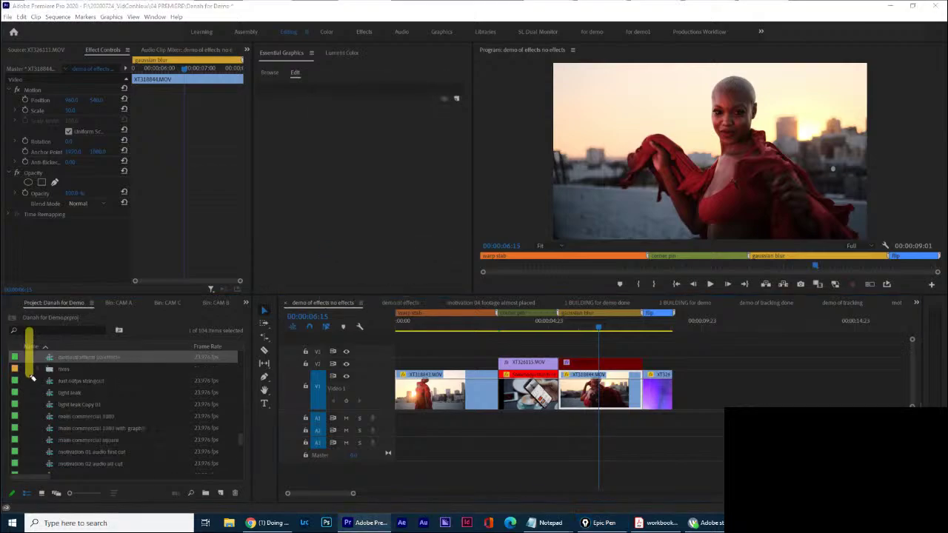
mouse_move(29, 370)
mouse_down()
mouse_move(178, 376)
mouse_move(139, 341)
mouse_move(31, 339)
mouse_up()
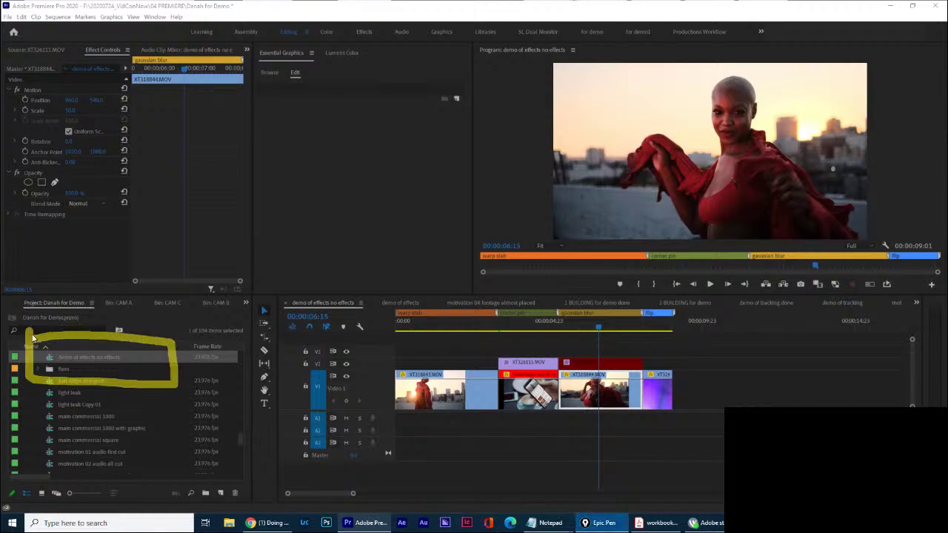
right_click(81, 361)
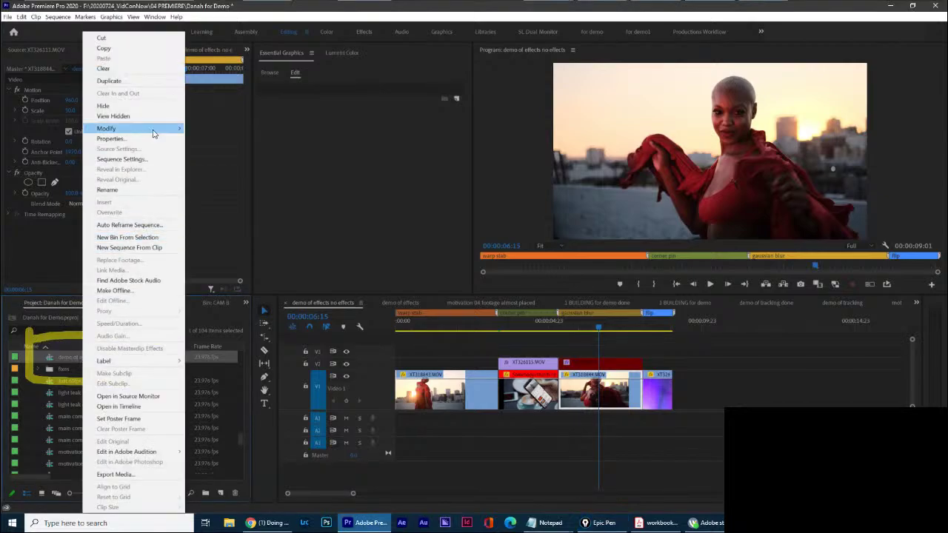
click(152, 80)
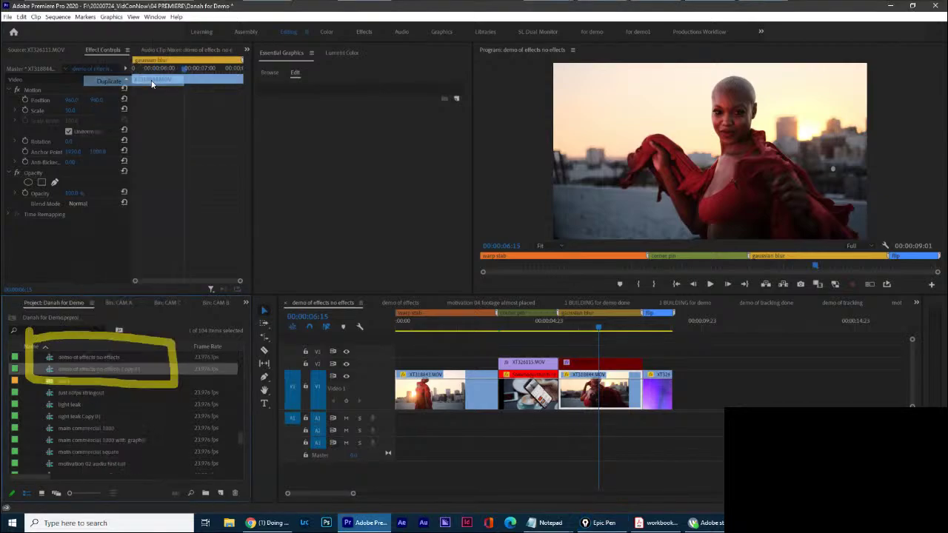
click(116, 375)
drag(97, 369, 216, 377)
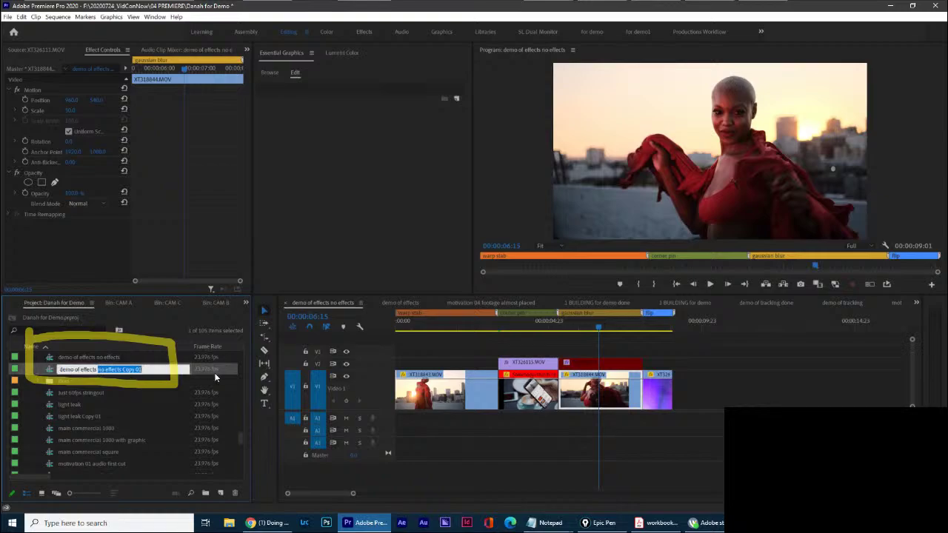
text(VERTICAL)
key(Return)
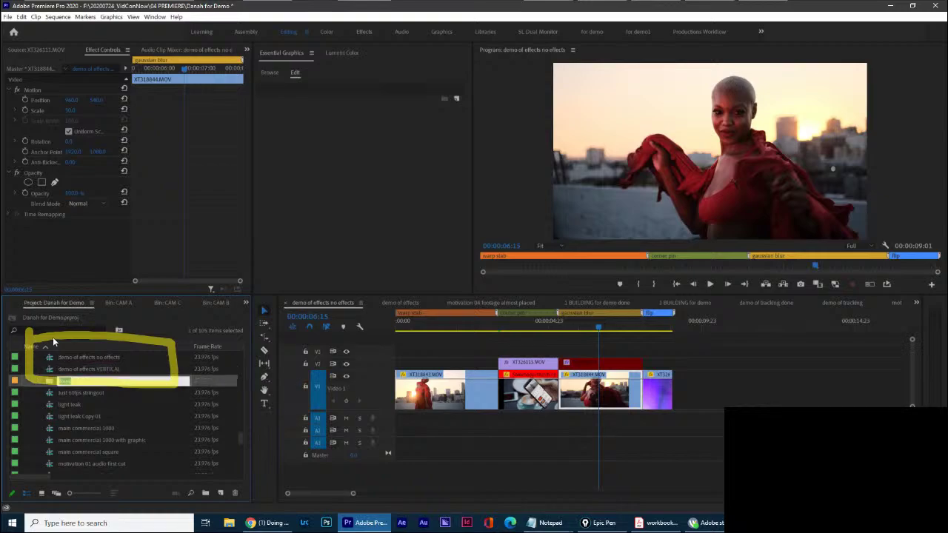
Open the "demo of effects VERTICAL" sequence and change its frame size to 1080 horizontal by 1920 vertical, accepting the deletion of previews.
double_click(49, 370)
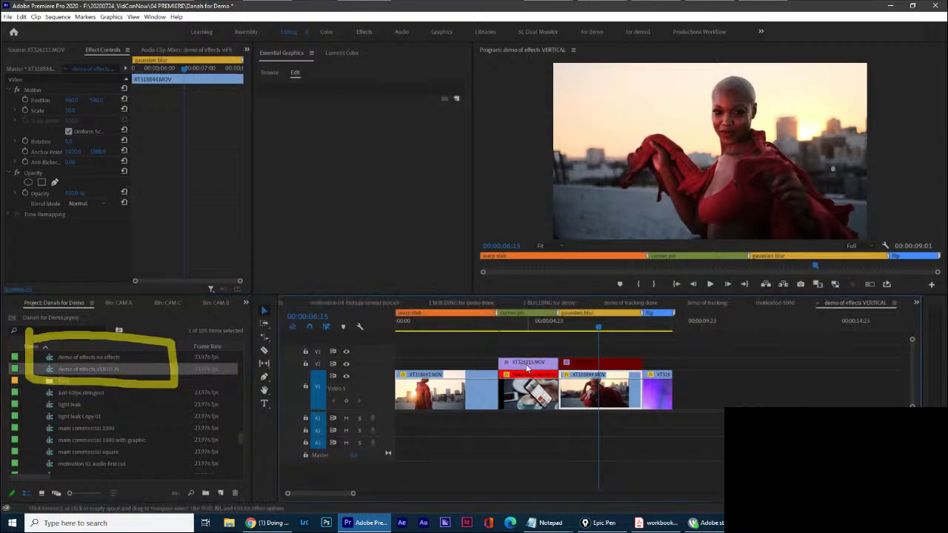
click(57, 16)
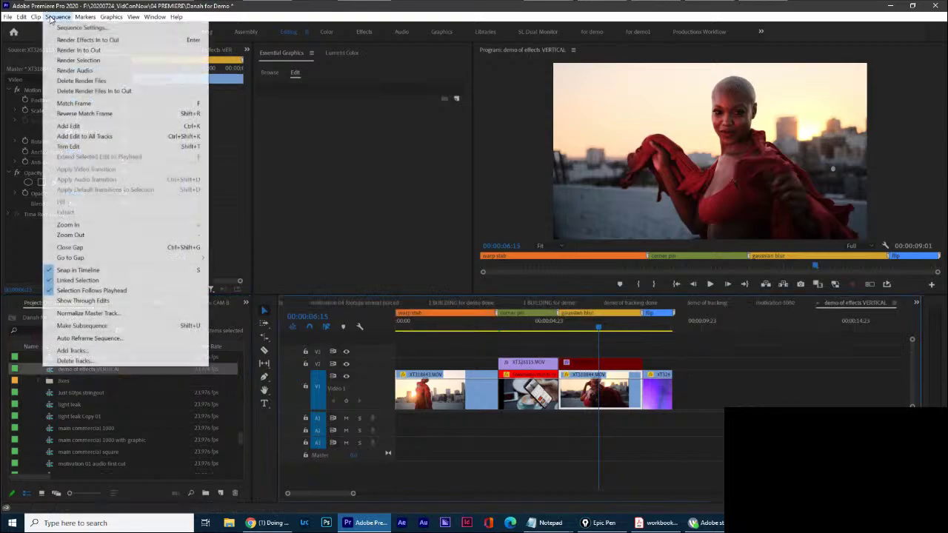
click(58, 29)
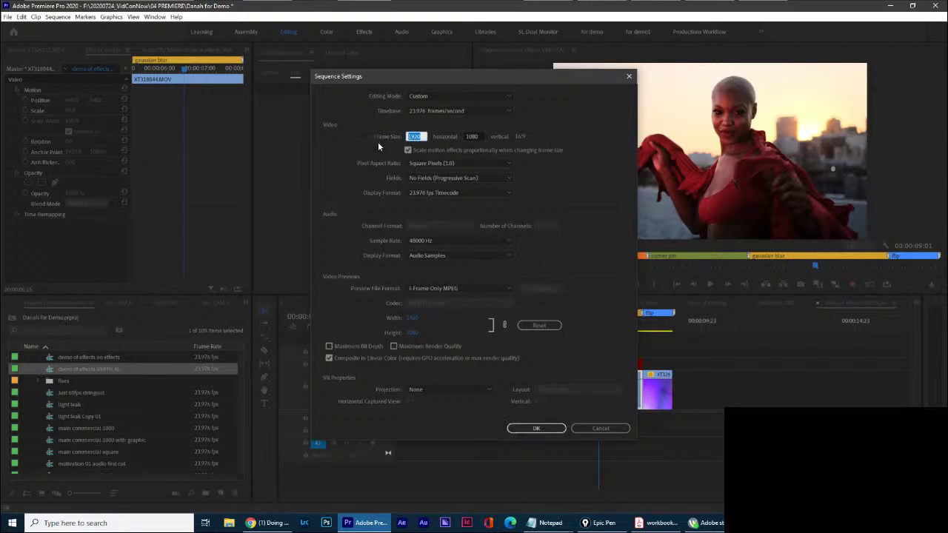
text(1080)
key(Tab)
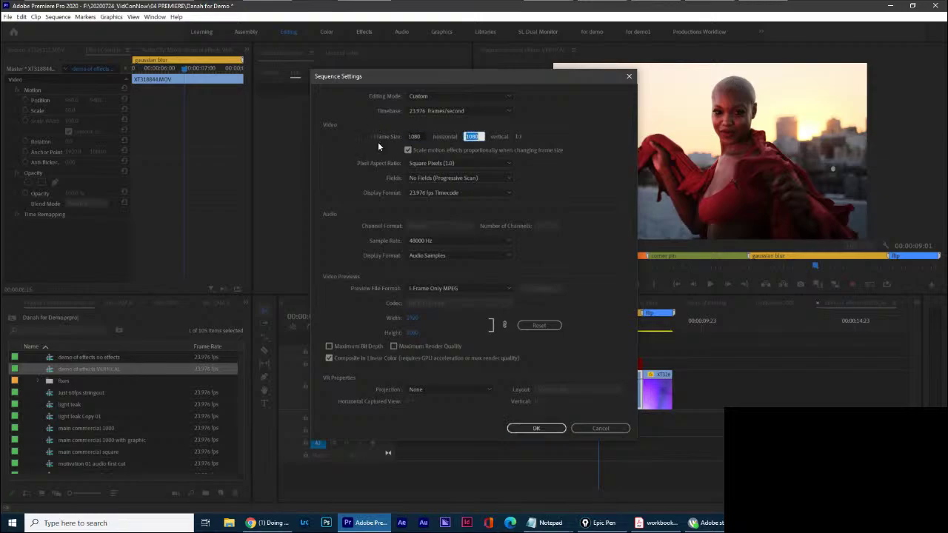
text(1920)
key(Return)
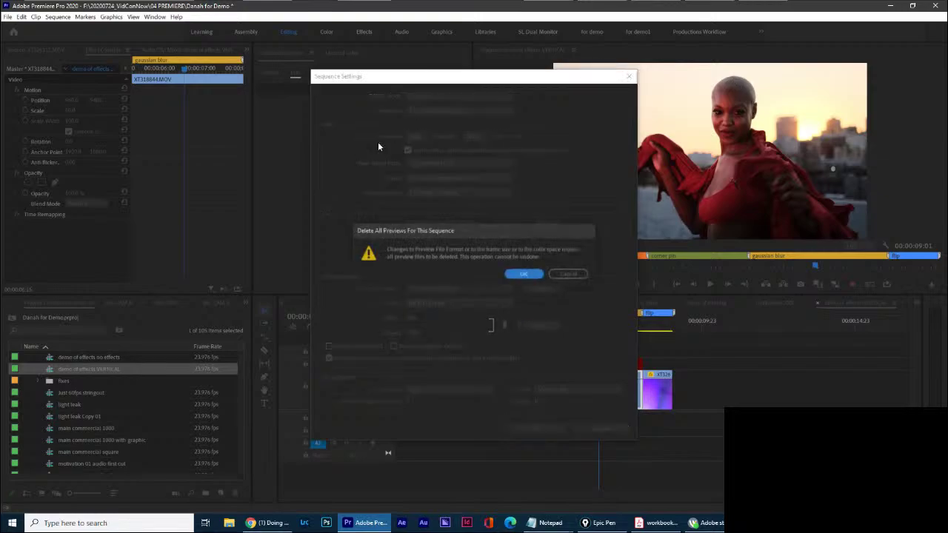
key(Return)
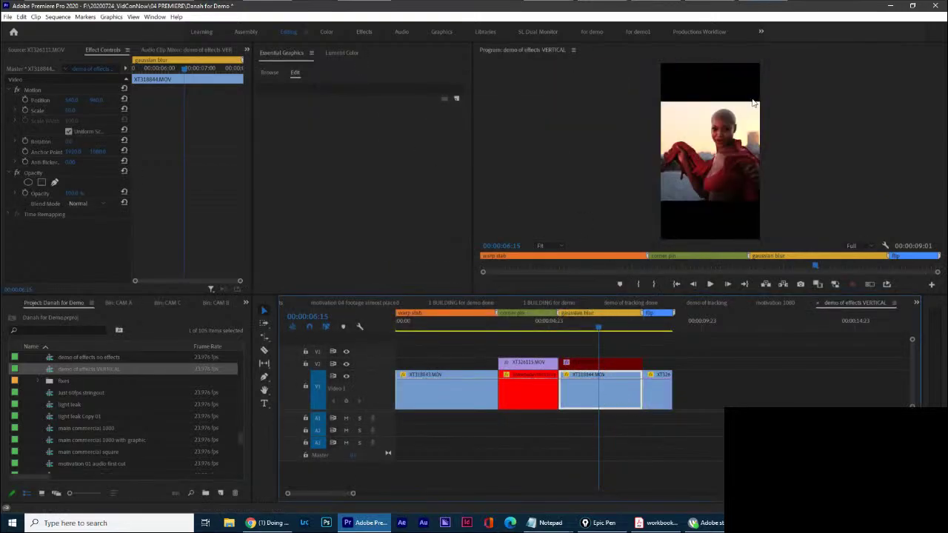
Reduce the gaussian blur section's XT318844.MOV clip to a scale of 30 so its width fits the vertical frame.
drag(74, 110, 80, 111)
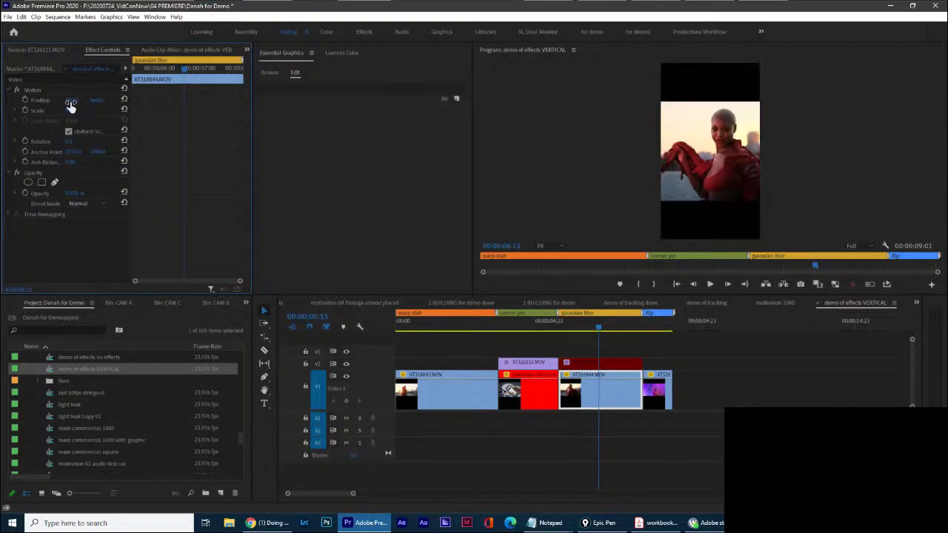
click(70, 101)
click(68, 110)
click(97, 112)
drag(71, 111, 63, 111)
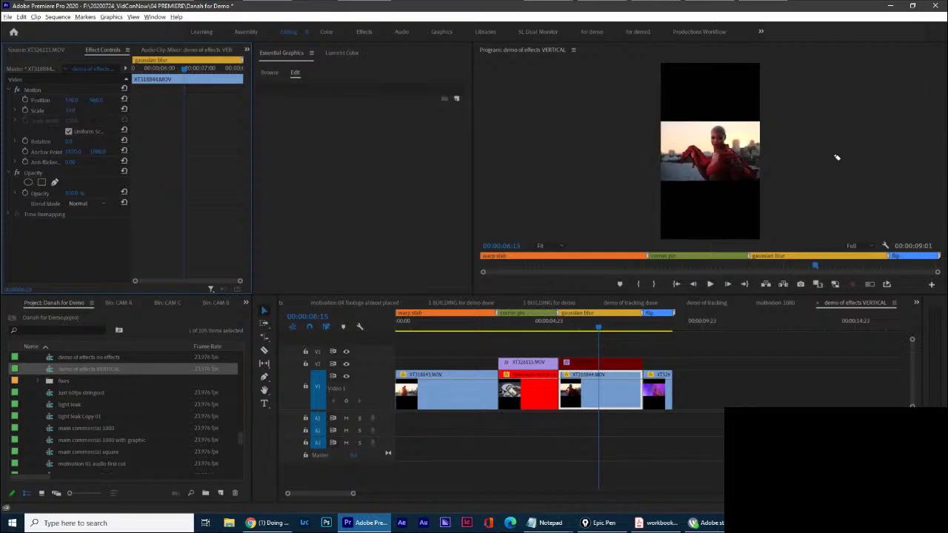
mouse_move(658, 57)
mouse_down()
mouse_move(658, 179)
mouse_move(684, 249)
mouse_move(779, 133)
mouse_move(756, 53)
mouse_move(641, 56)
mouse_up()
drag(669, 85, 755, 90)
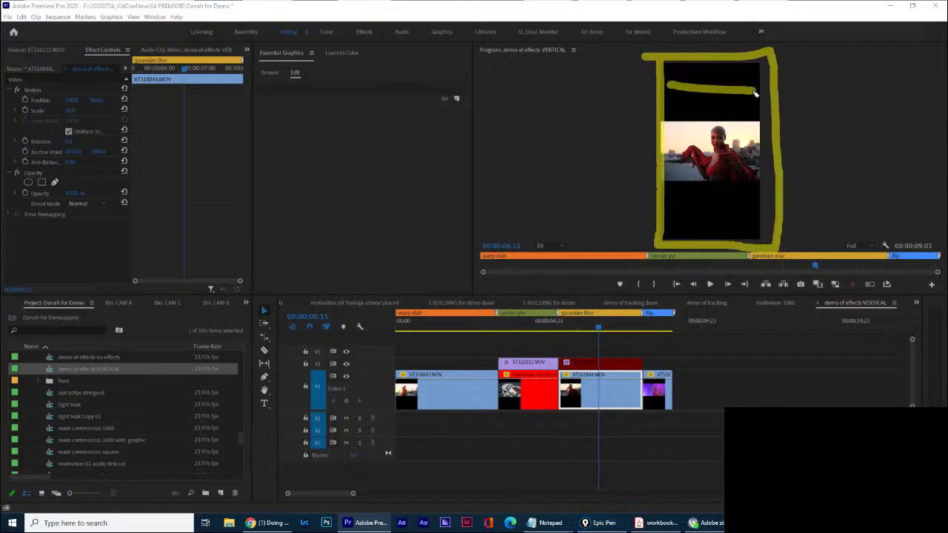
drag(689, 211, 767, 215)
key(ctrl+shift+7)
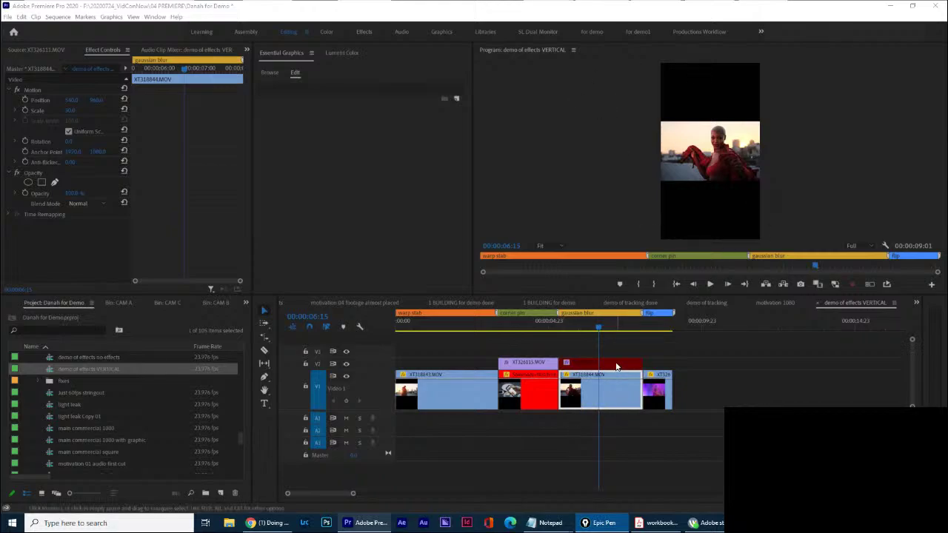
Move the disabled THE MIDDLE title clip onto Video 1 past the last clip, and select the XT318844.MOV clip.
drag(616, 366, 801, 378)
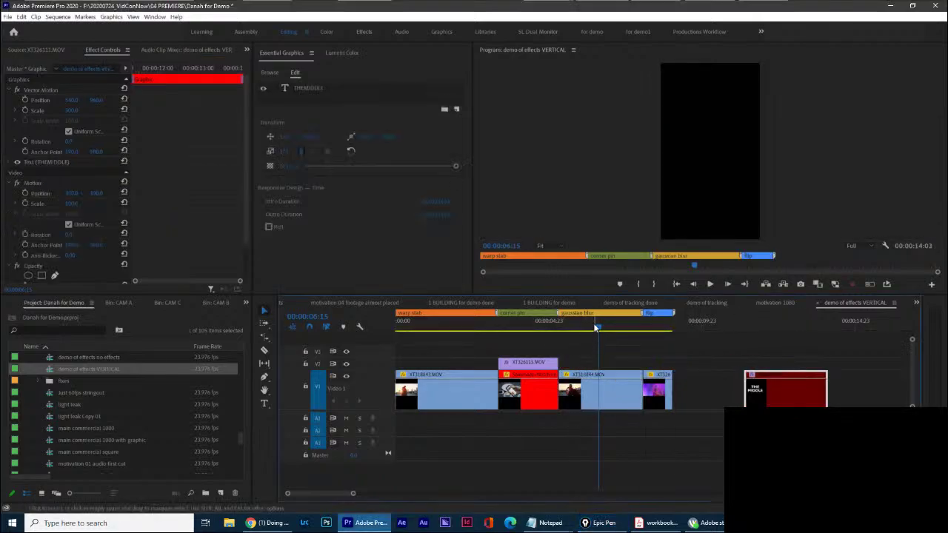
drag(597, 327, 592, 327)
click(605, 392)
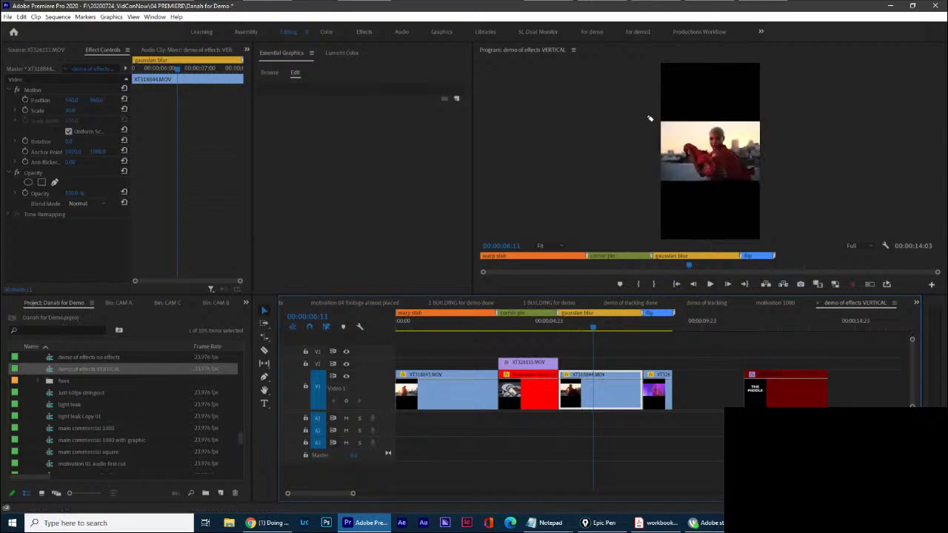
mouse_move(653, 115)
mouse_down()
mouse_move(658, 181)
mouse_move(764, 187)
mouse_move(770, 119)
mouse_move(644, 113)
mouse_up()
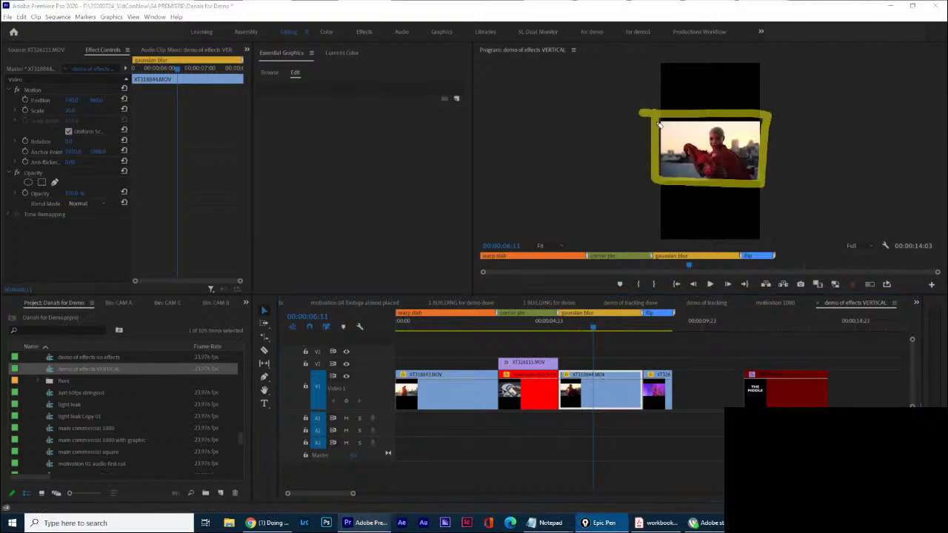
key(ctrl+shift+7)
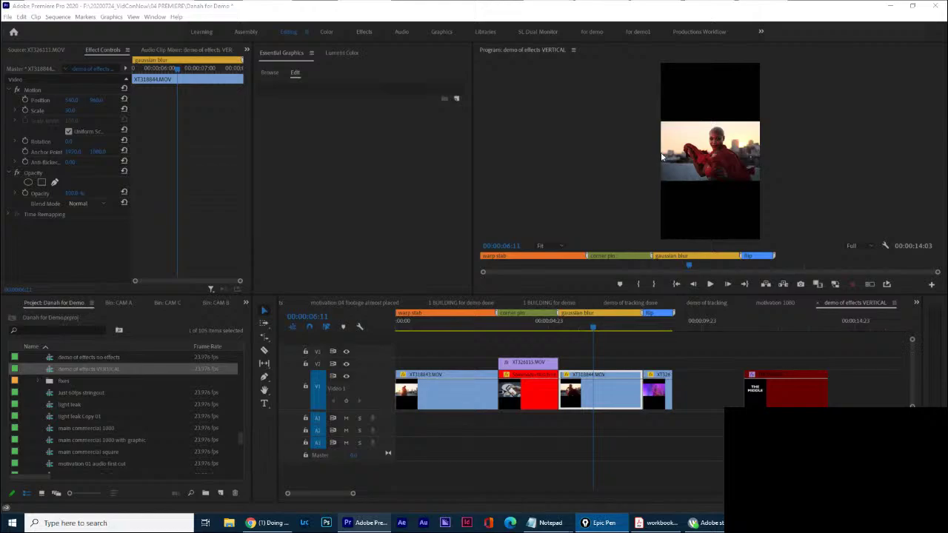
key(ctrl+shift+4)
mouse_move(661, 58)
mouse_down()
mouse_move(666, 248)
mouse_move(770, 243)
mouse_move(769, 56)
mouse_move(671, 65)
mouse_up()
key(ctrl+shift+c)
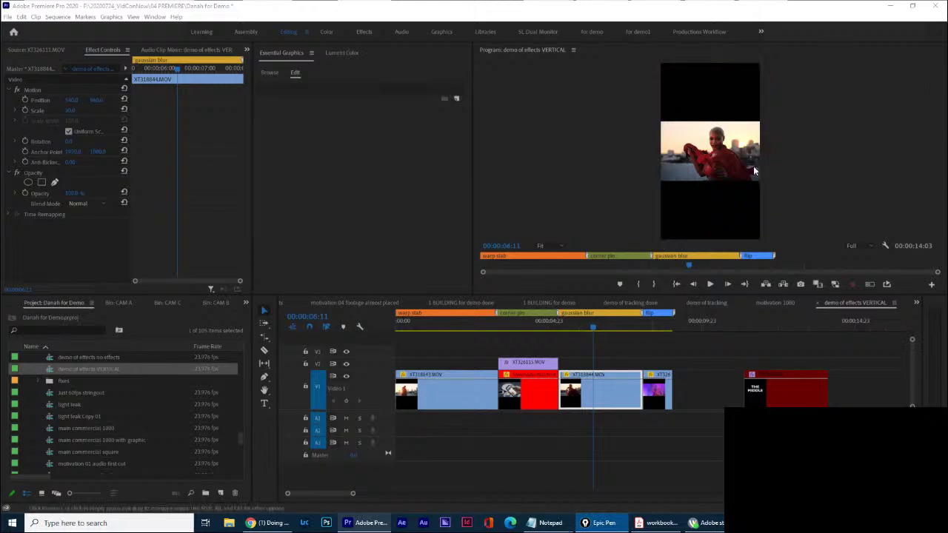
key(super)
Duplicate the XT318844.MOV clip onto Video 2 directly above the original.
click(614, 354)
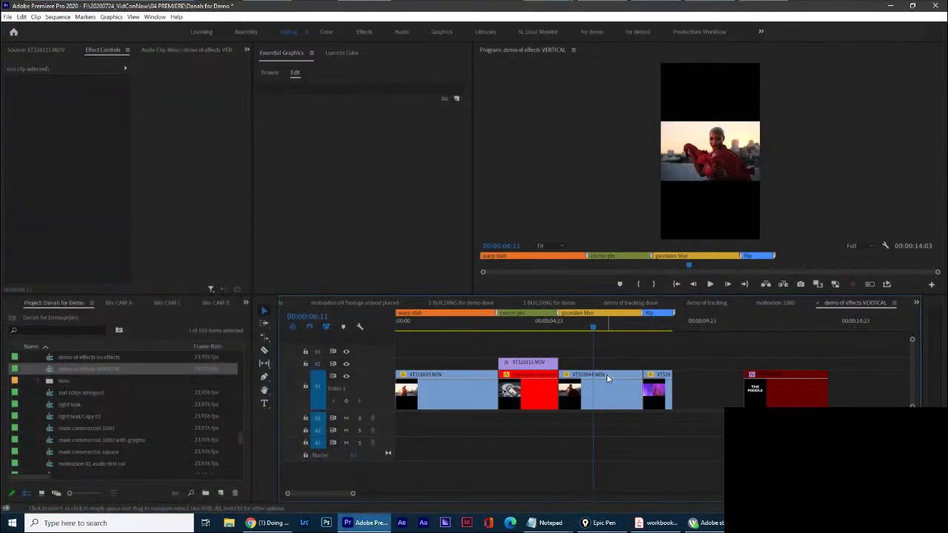
click(606, 376)
drag(604, 374, 605, 368)
key(ctrl+shift+4)
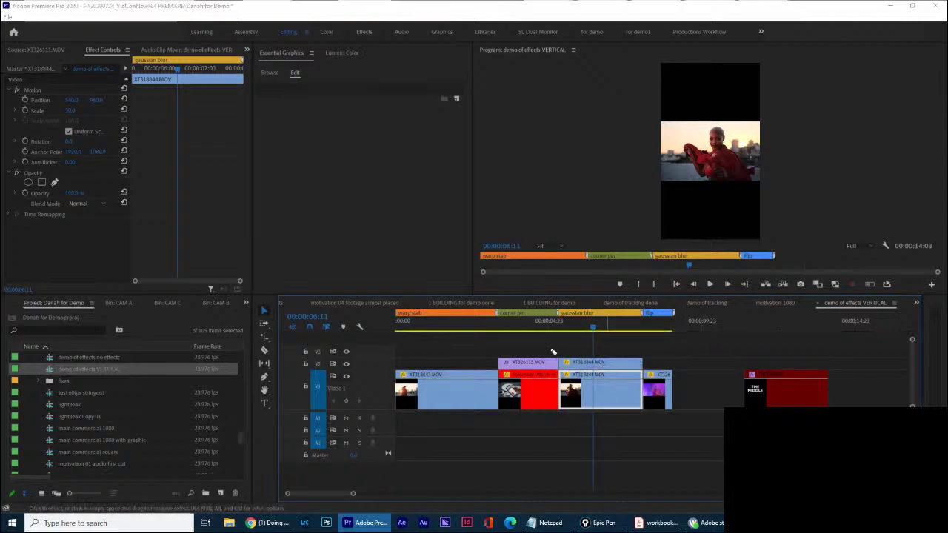
mouse_move(549, 349)
mouse_down()
mouse_move(553, 381)
mouse_move(656, 382)
mouse_move(657, 349)
mouse_move(555, 359)
mouse_up()
key(ctrl+shift+7)
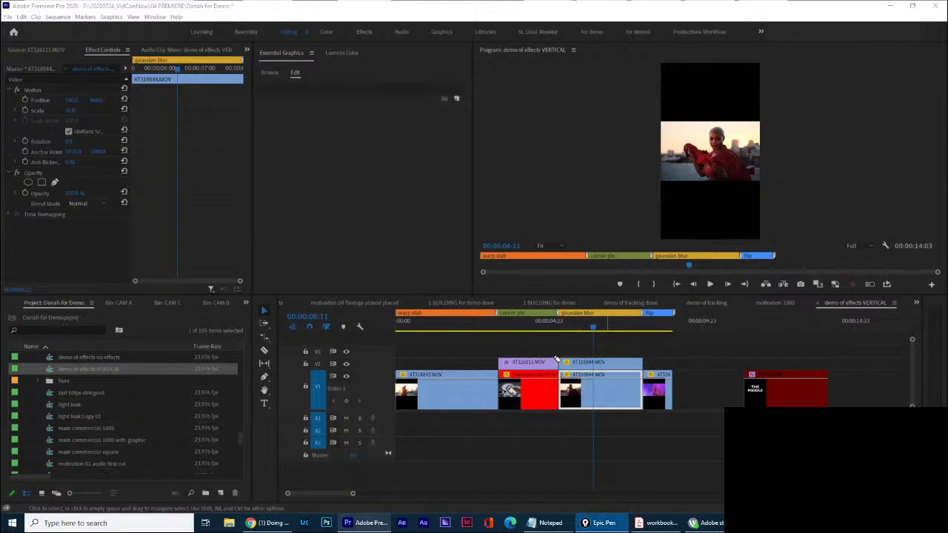
key(ctrl+shift+2)
mouse_move(549, 372)
mouse_down()
mouse_move(553, 426)
mouse_move(638, 419)
mouse_up()
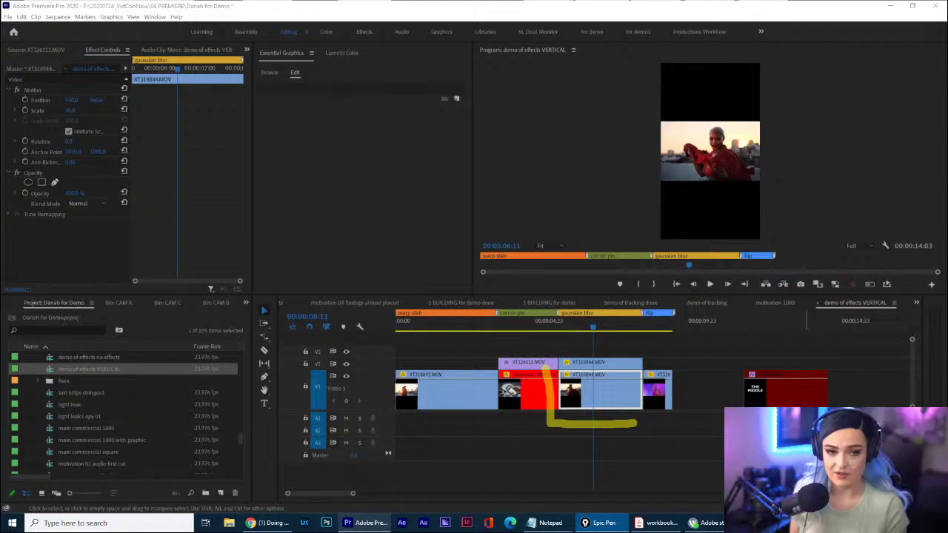
click(144, 523)
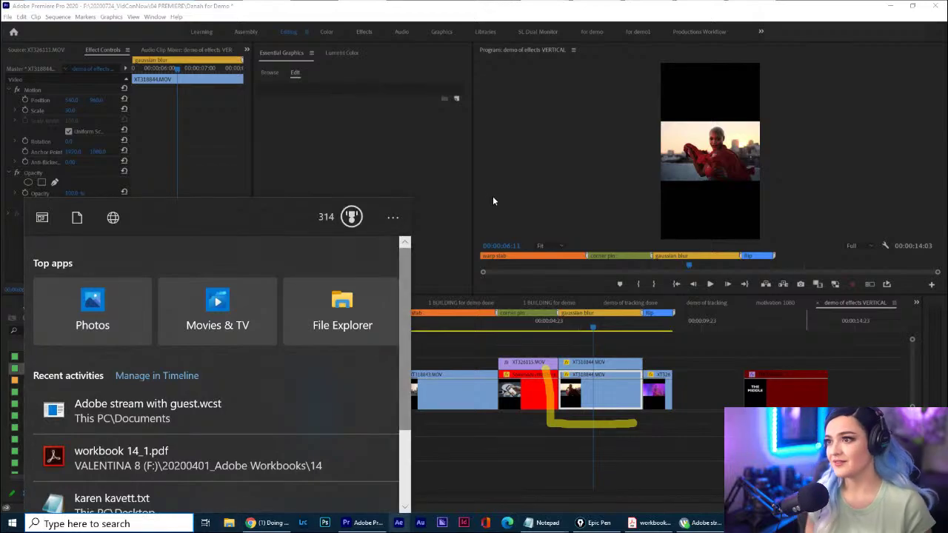
click(644, 232)
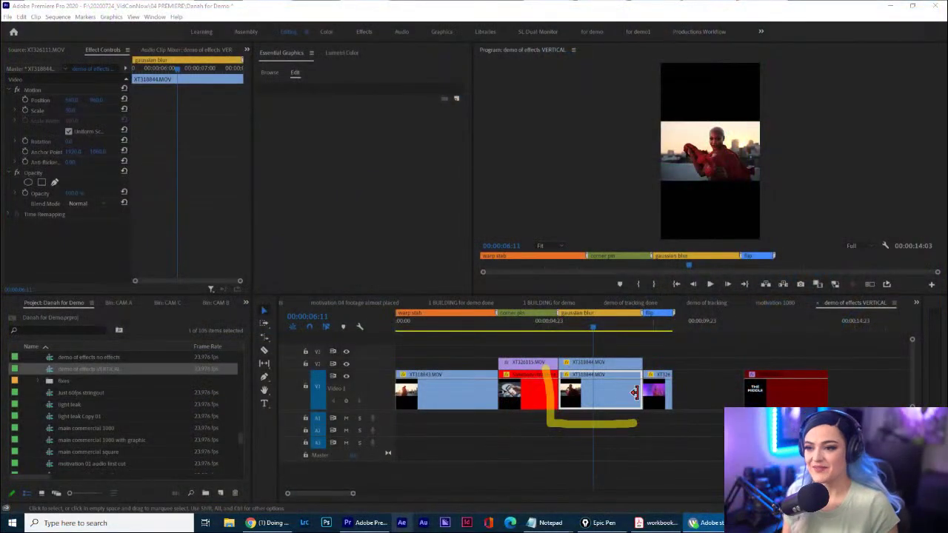
scroll(530, 420, right, 2)
scroll(531, 420, left, 2)
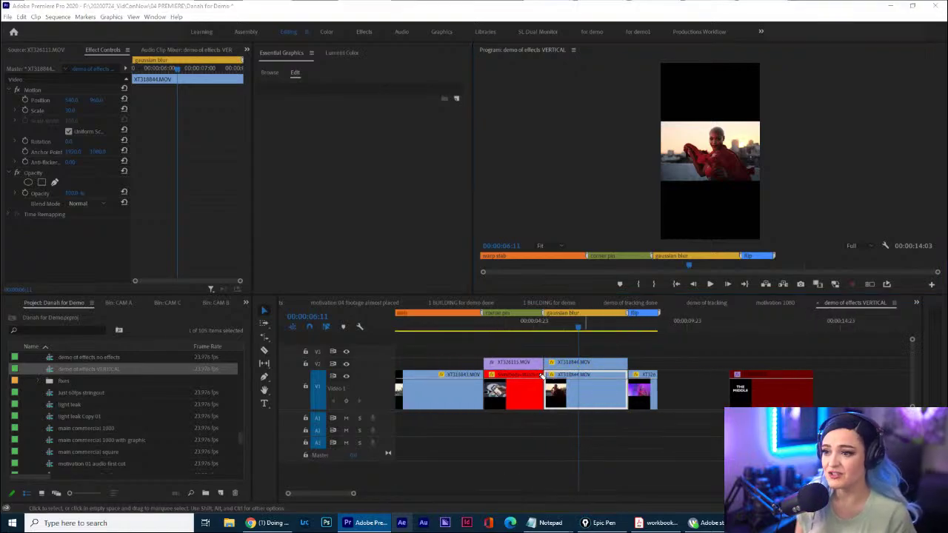
mouse_move(542, 370)
mouse_down()
mouse_move(538, 426)
mouse_move(623, 425)
mouse_move(638, 370)
mouse_move(539, 375)
mouse_up()
key(ctrl+shift+6)
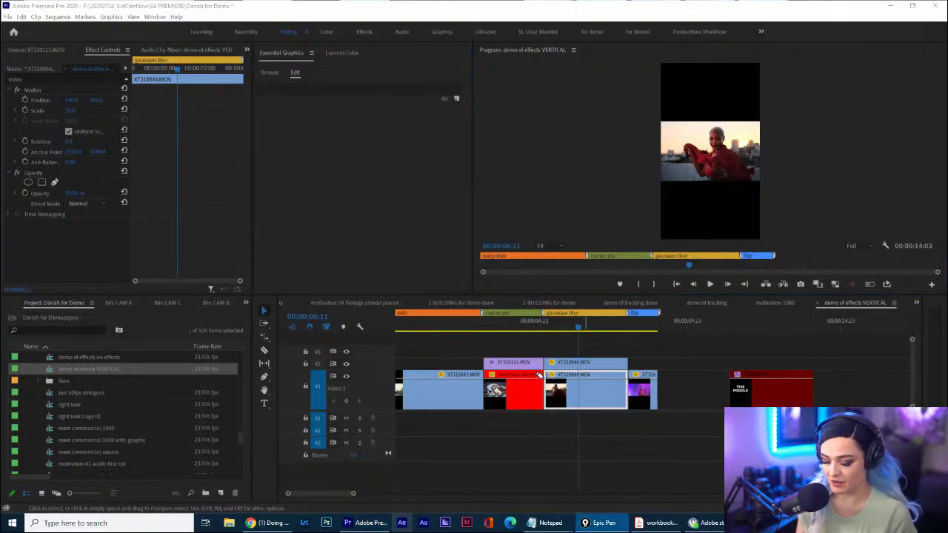
Change the label colour of the lower XT318844.MOV clip on Video 1 to orange.
right_click(586, 371)
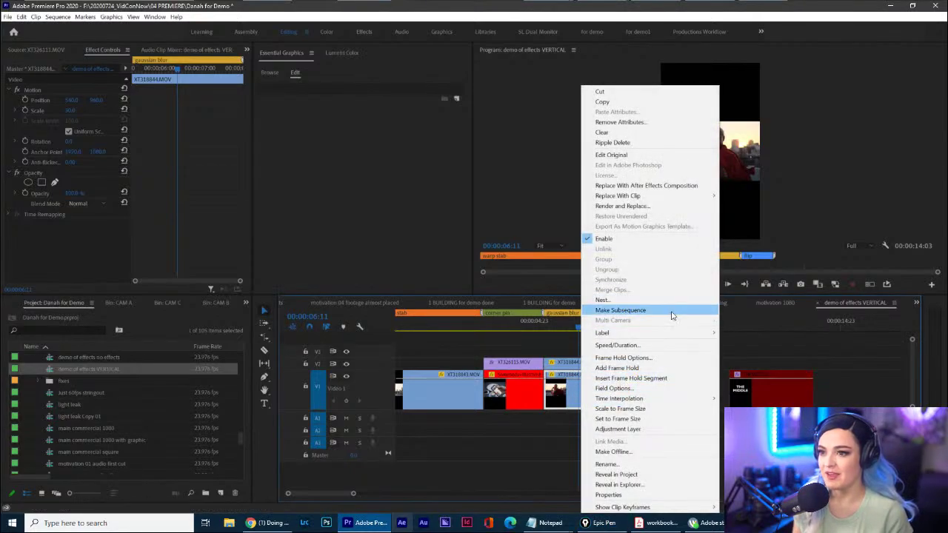
mouse_move(689, 332)
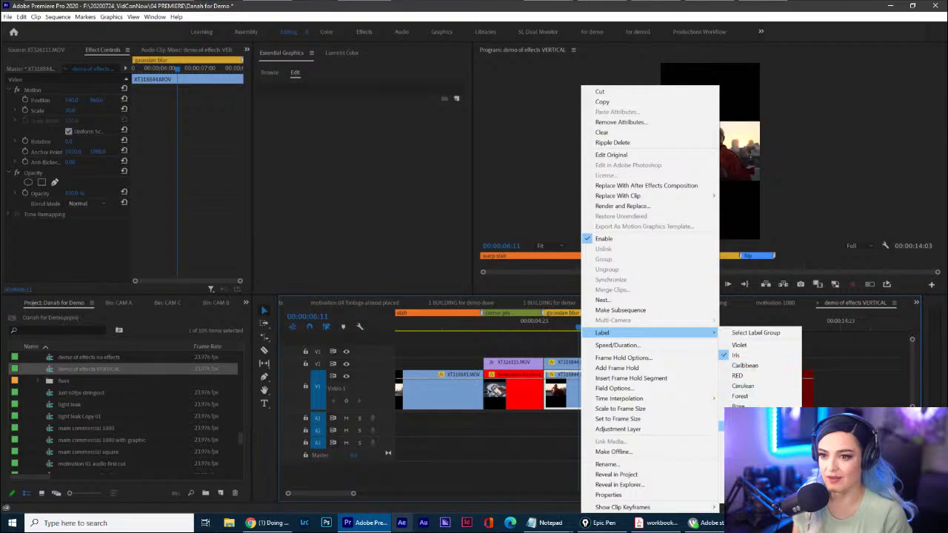
click(722, 416)
Make the Video 2 track taller, then enlarge the orange clip to a scale of 90 and reposition it horizontally to fill the frame.
double_click(376, 358)
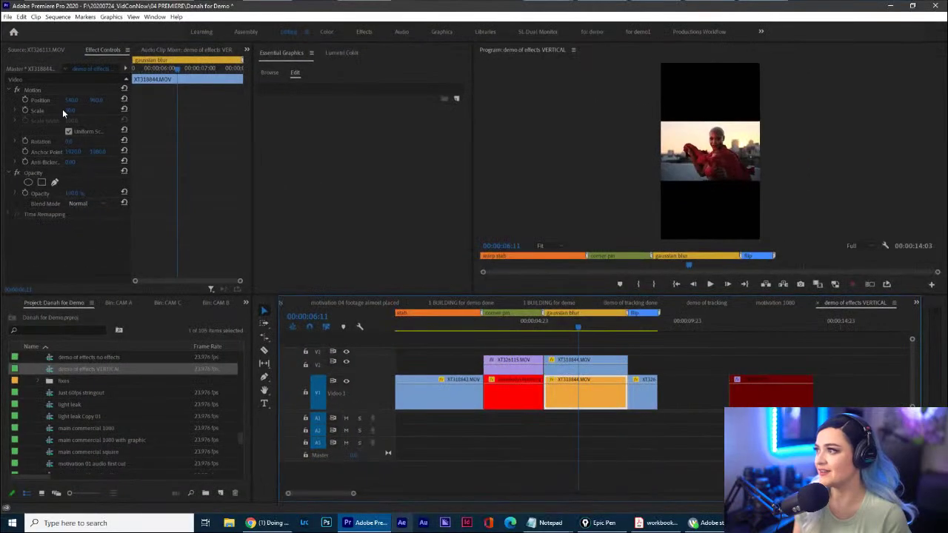
drag(71, 110, 4, 100)
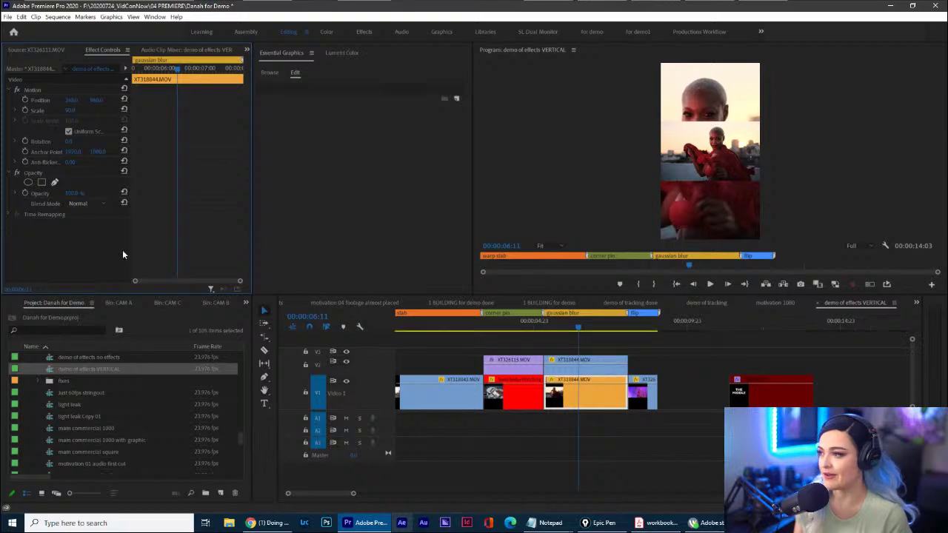
Apply the Gaussian Blur video effect to the orange background clip on Video 1 and increase its blurriness.
click(246, 302)
click(285, 182)
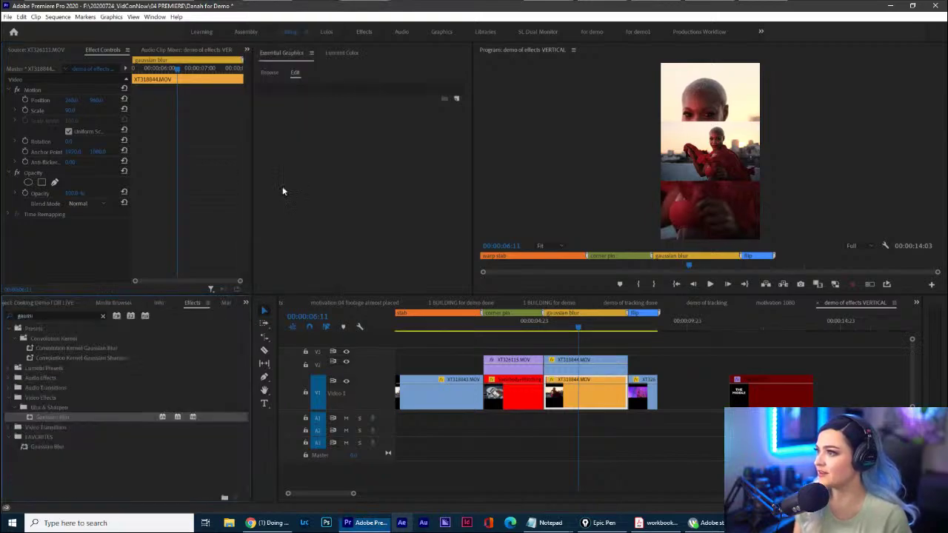
drag(50, 417, 600, 402)
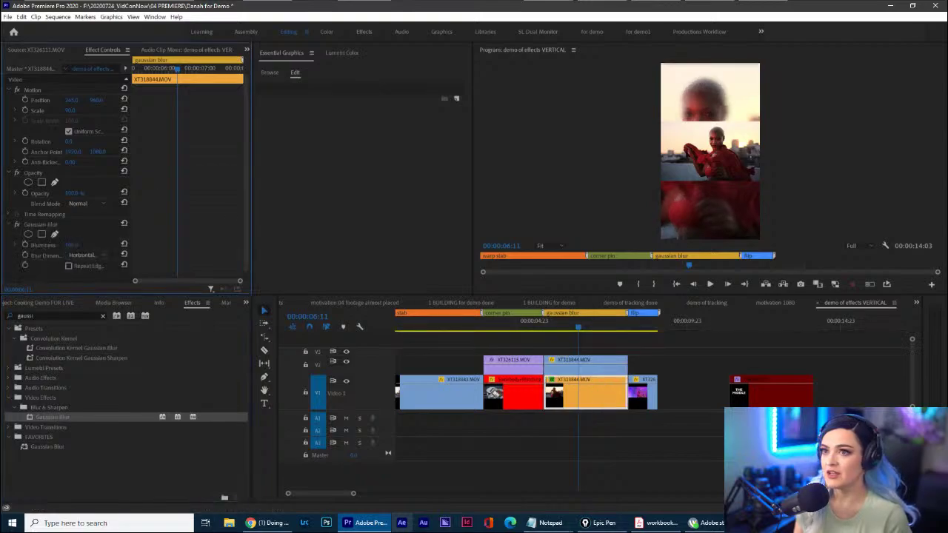
Strengthen the orange background clip's Gaussian Blur with Repeat Edge Pixels enabled, and lower the clip's opacity to darken it.
drag(72, 245, 137, 244)
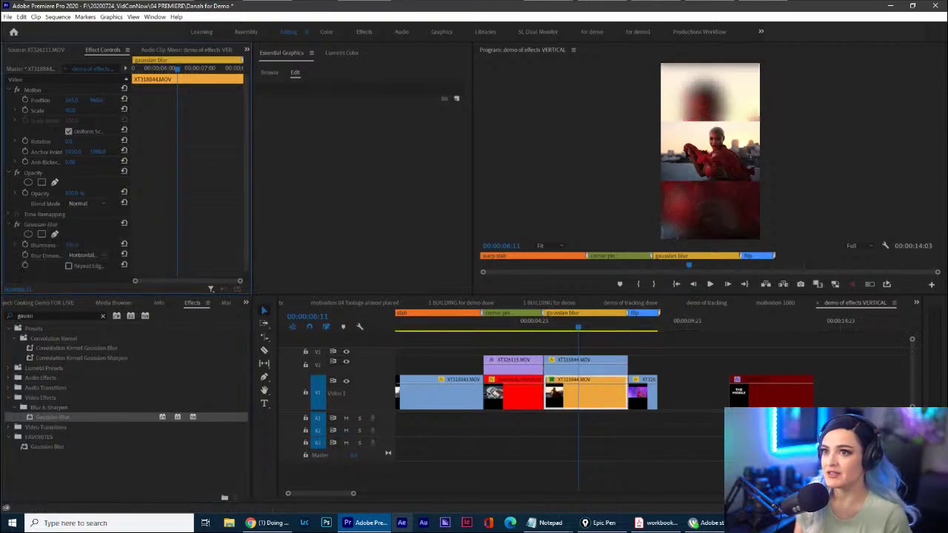
click(68, 266)
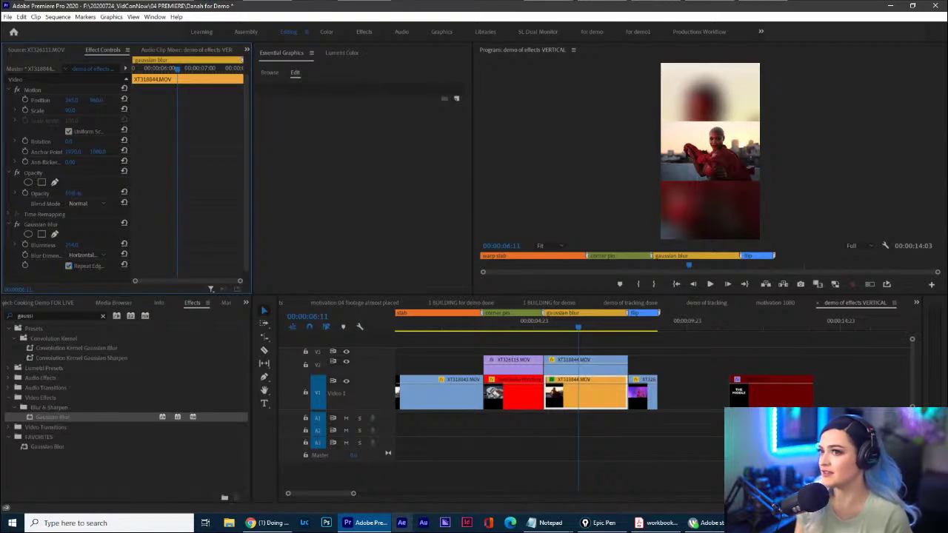
drag(78, 193, 46, 193)
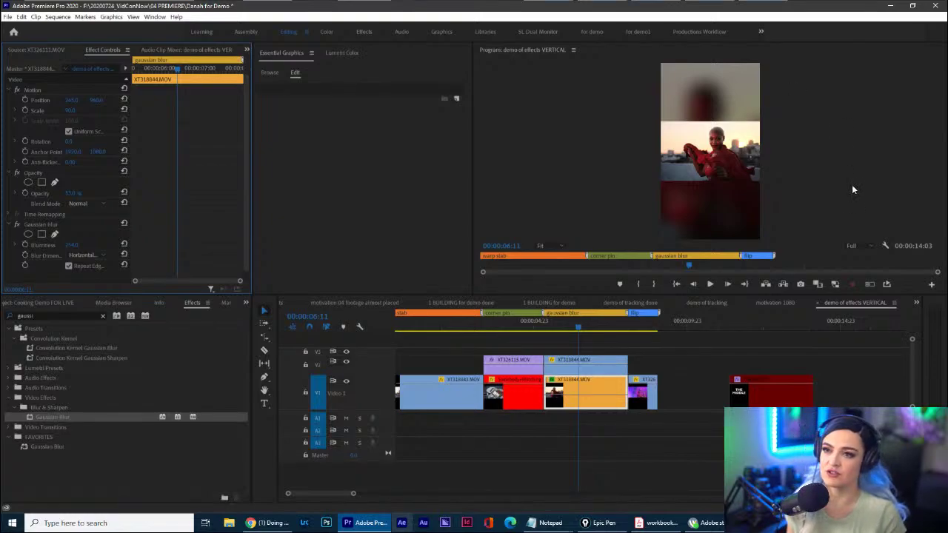
Try scaling up and repositioning the upper XT318844.MOV clip to fill the vertical frame, then undo those changes.
click(596, 360)
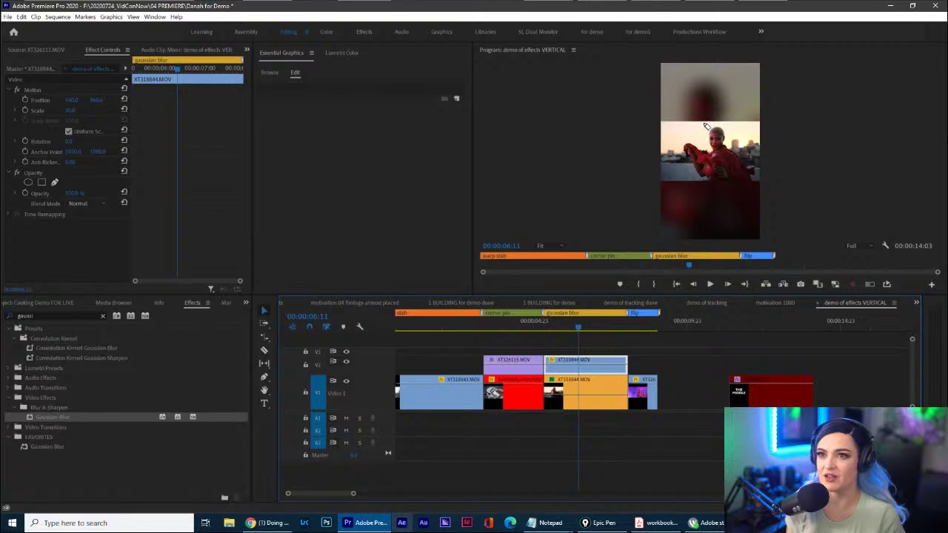
mouse_move(702, 122)
mouse_down()
mouse_move(702, 184)
mouse_move(737, 185)
mouse_move(734, 120)
mouse_move(703, 121)
mouse_up()
key(ctrl+shift+1)
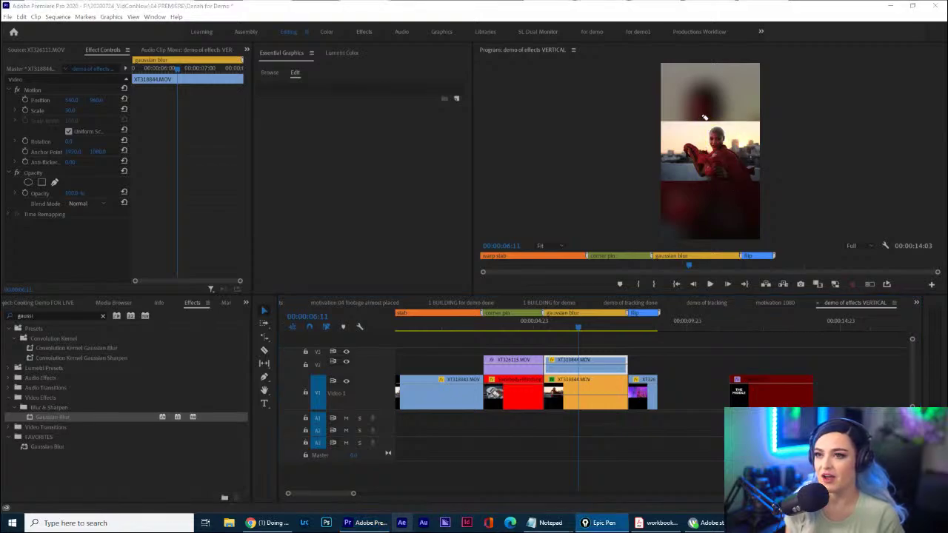
click(595, 369)
drag(72, 112, 259, 185)
drag(72, 111, 10, 100)
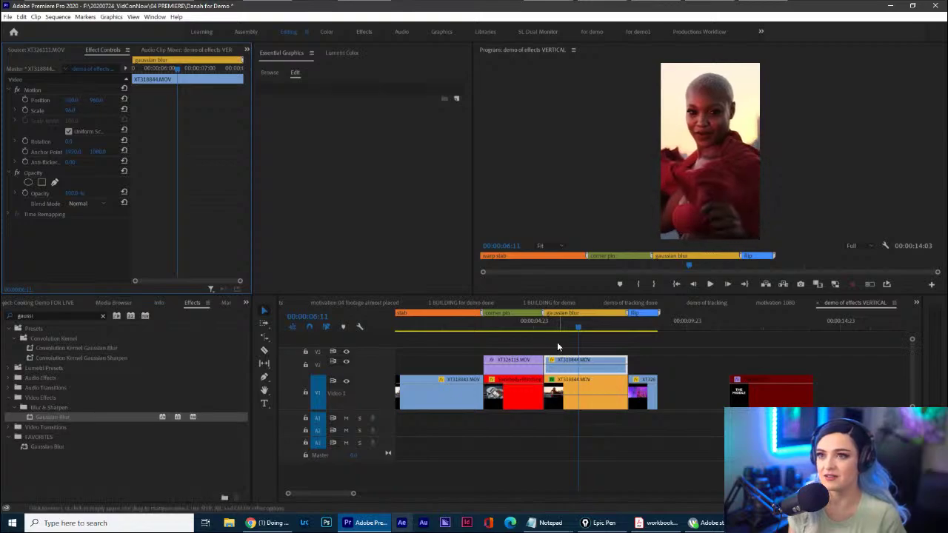
key(ctrl+z)
key(ctrl+z)
key(ctrl+z)
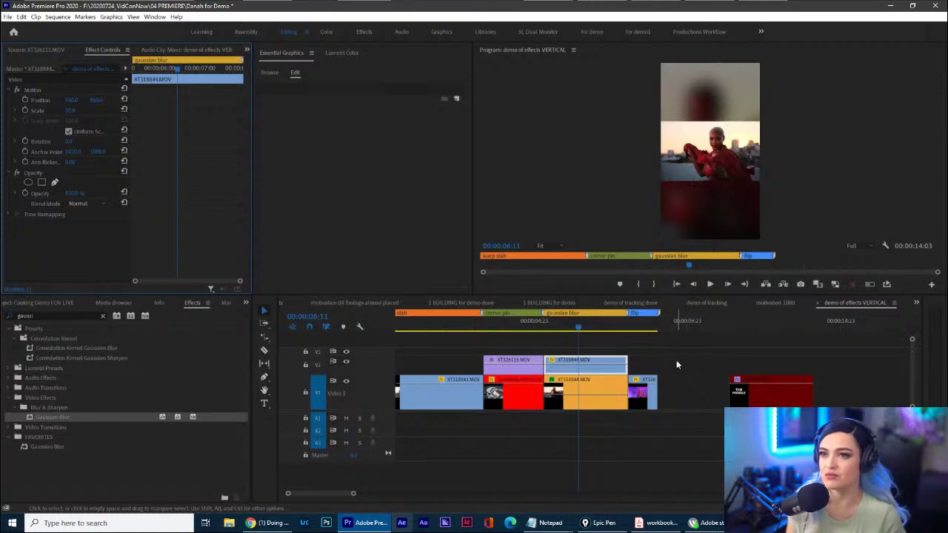
mouse_move(656, 120)
mouse_down()
mouse_move(650, 172)
mouse_move(678, 189)
mouse_move(787, 188)
mouse_move(777, 122)
mouse_move(608, 115)
mouse_up()
key(ctrl+shift+1)
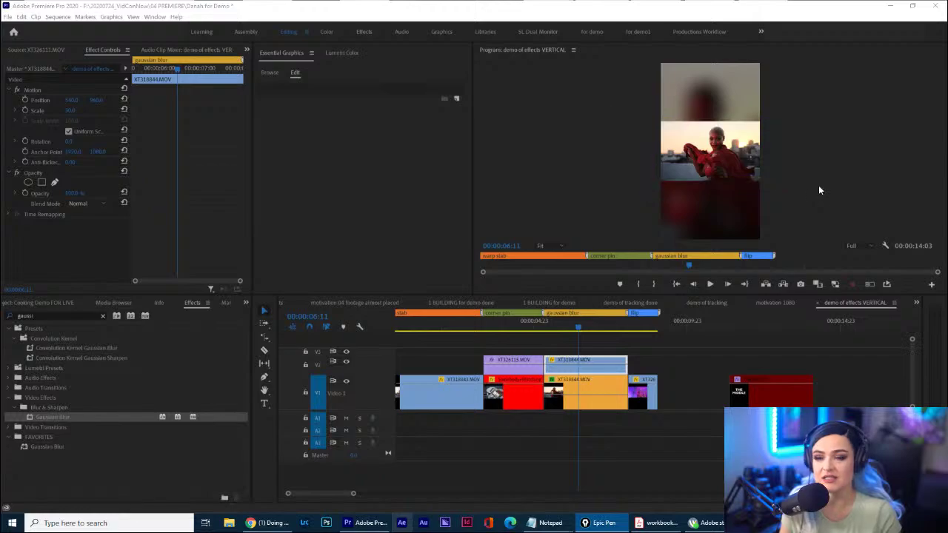
Open the "demo of effects no effects" sequence and play its first clip, XT318843.MOV, from the start.
click(390, 303)
scroll(370, 306, up, 2)
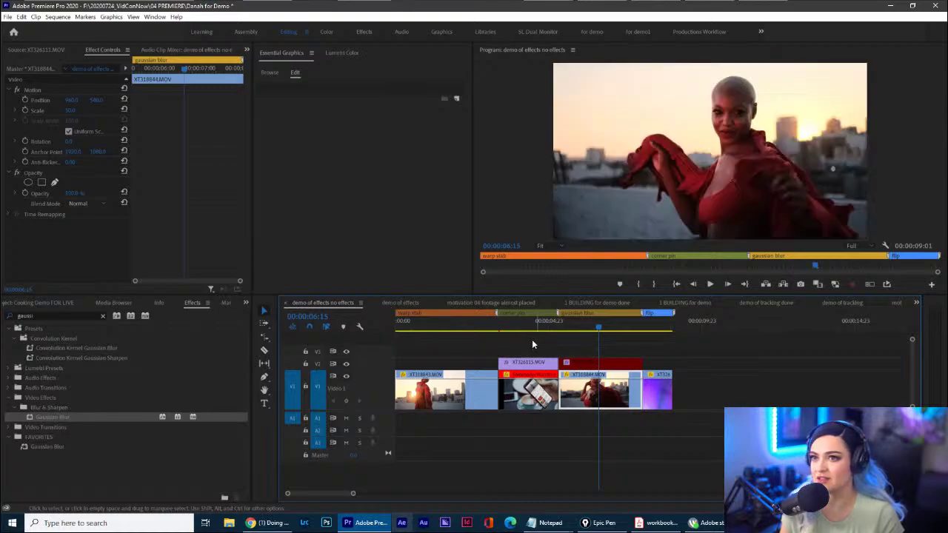
click(445, 326)
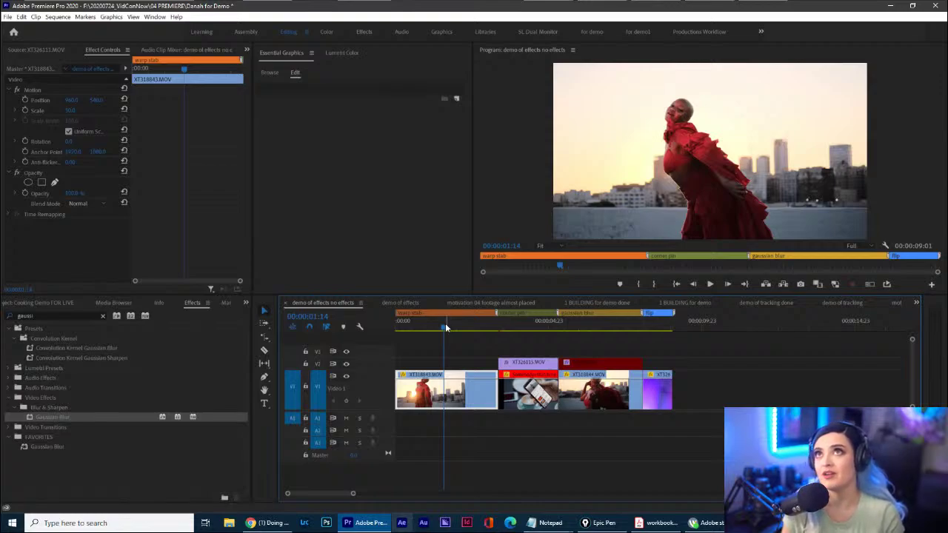
click(396, 329)
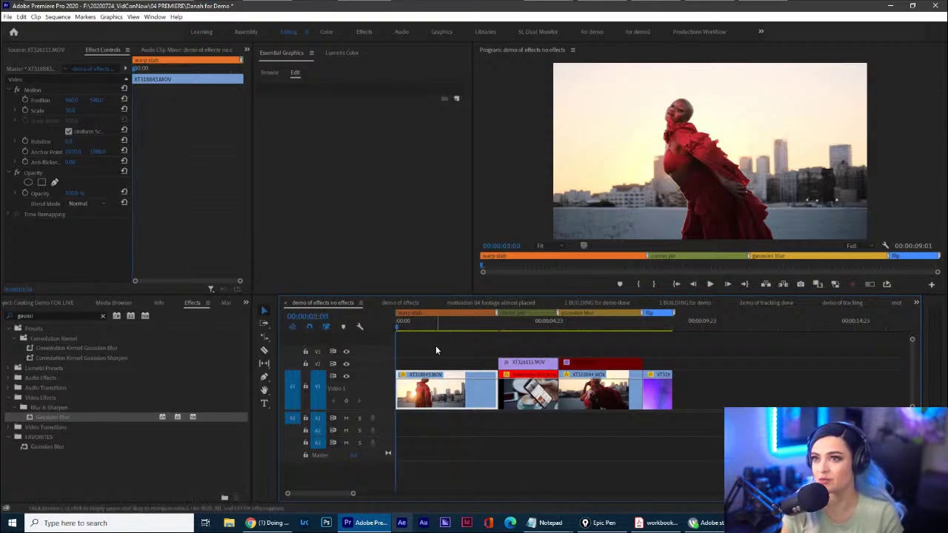
mouse_move(548, 56)
mouse_down()
mouse_move(540, 296)
mouse_move(900, 243)
mouse_up()
drag(904, 180, 486, 77)
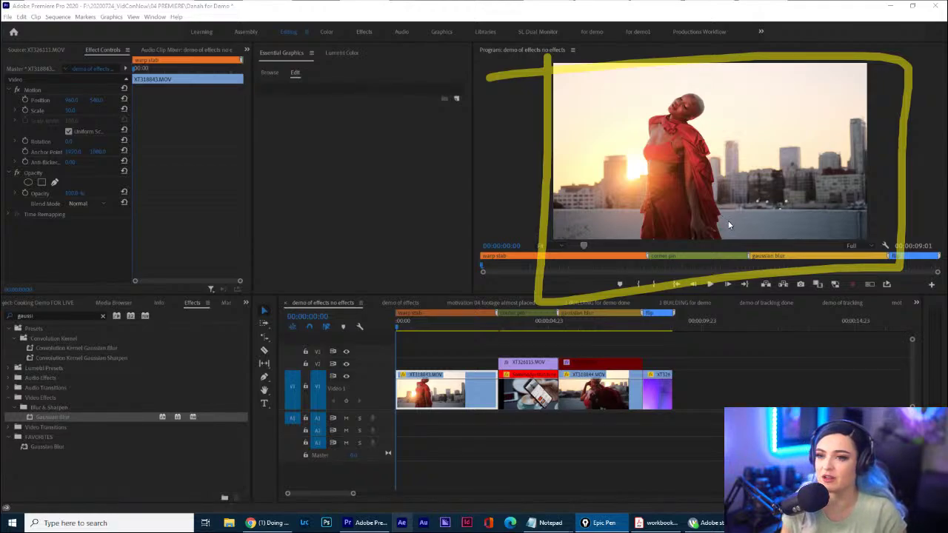
click(711, 285)
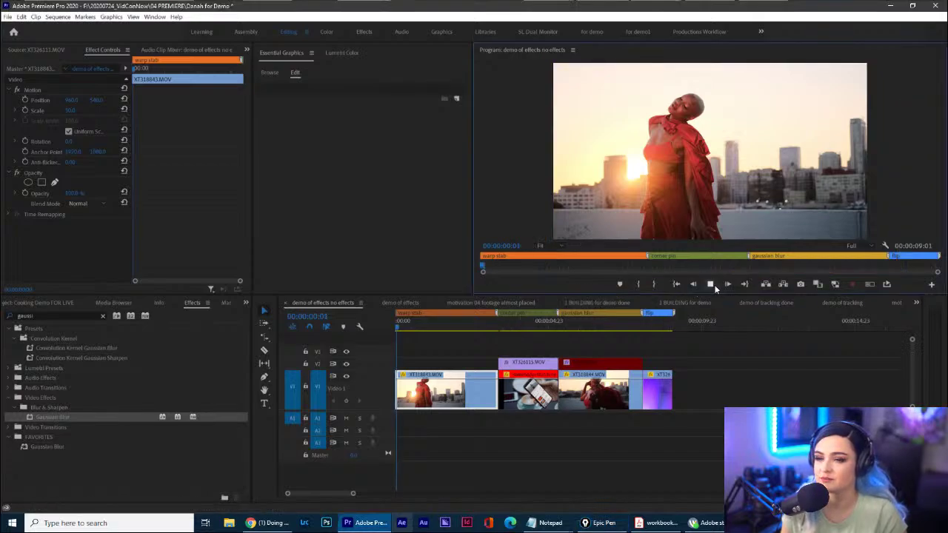
click(711, 289)
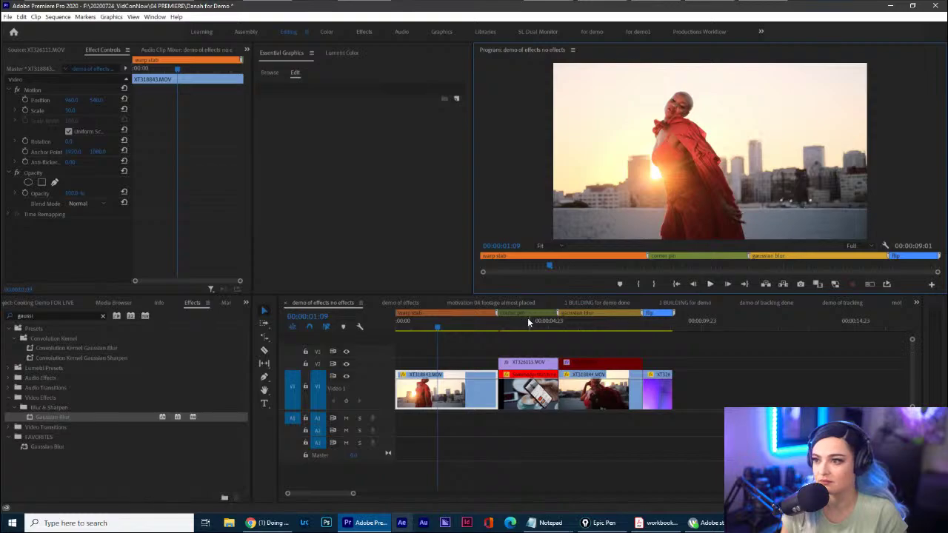
Mark an in-to-out range over the XT318843.MOV clip, render it, and stop the playback.
click(496, 328)
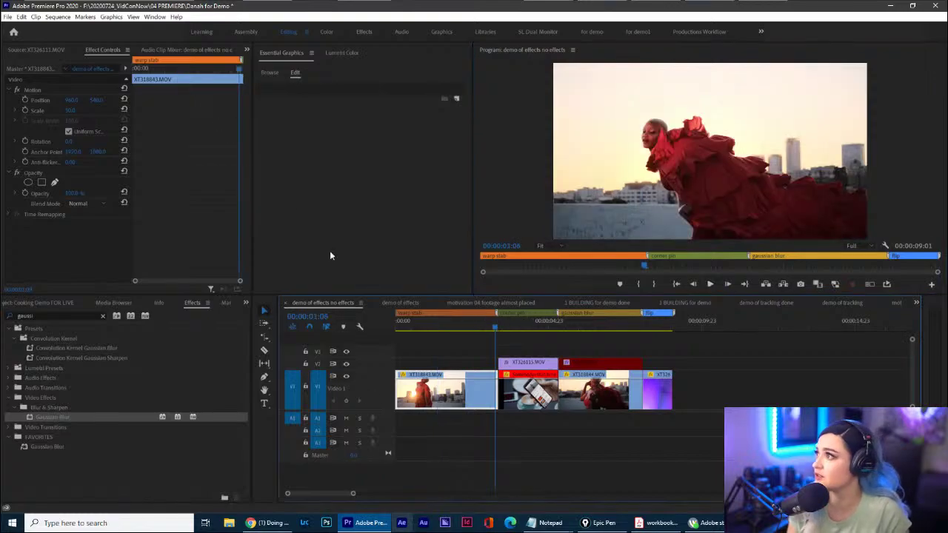
click(58, 17)
click(74, 51)
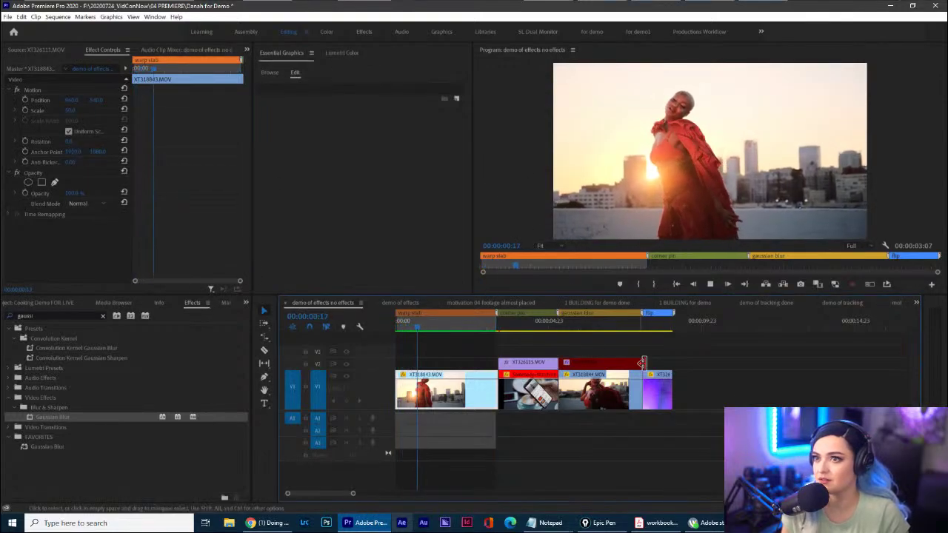
click(669, 222)
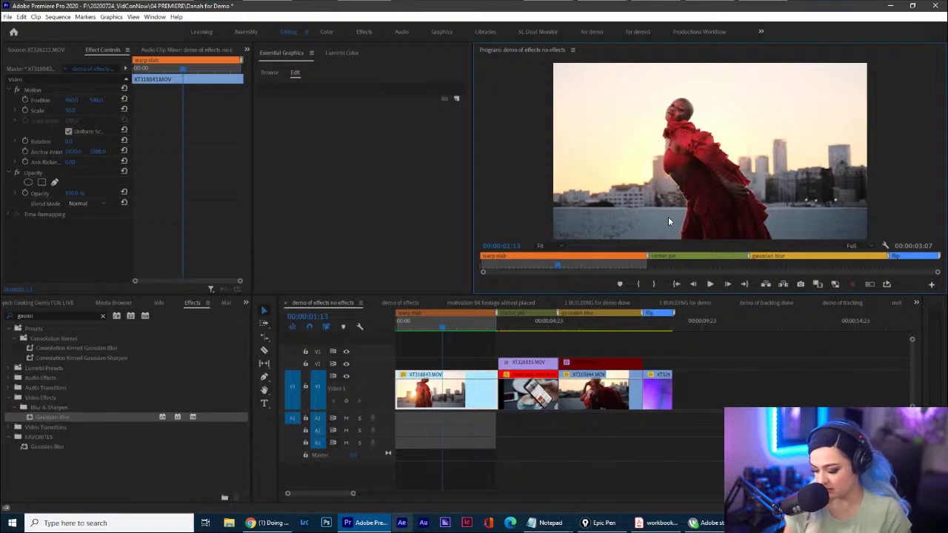
View the rendered frame in a maximized Program Monitor, restore the layout, and sketch temporary Epic Pen marks over the screen.
key(grave)
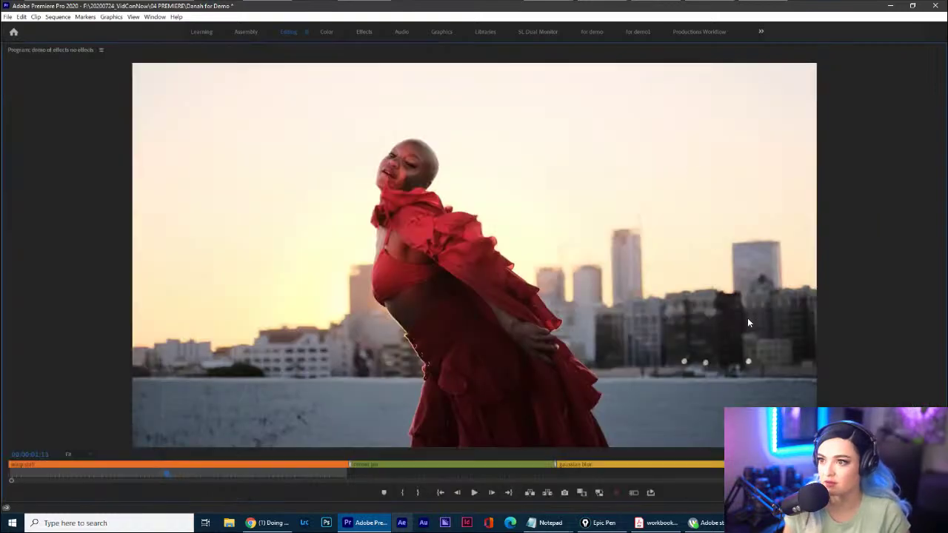
key(grave)
mouse_move(265, 305)
mouse_down()
mouse_move(260, 342)
mouse_move(731, 260)
mouse_up()
drag(758, 205, 769, 165)
key(ctrl+shift+6)
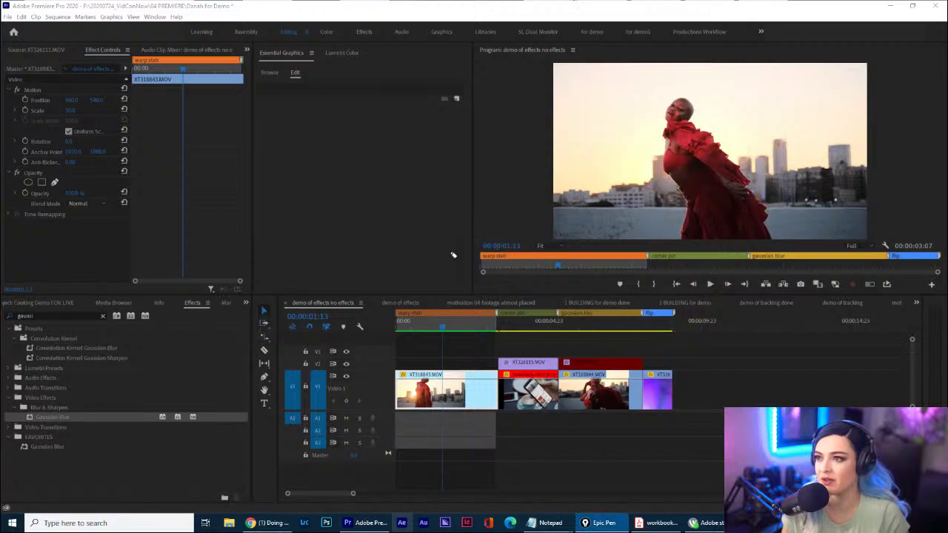
mouse_move(249, 331)
mouse_down()
mouse_move(280, 236)
mouse_move(580, 324)
mouse_move(731, 104)
mouse_up()
key(ctrl+shift+6)
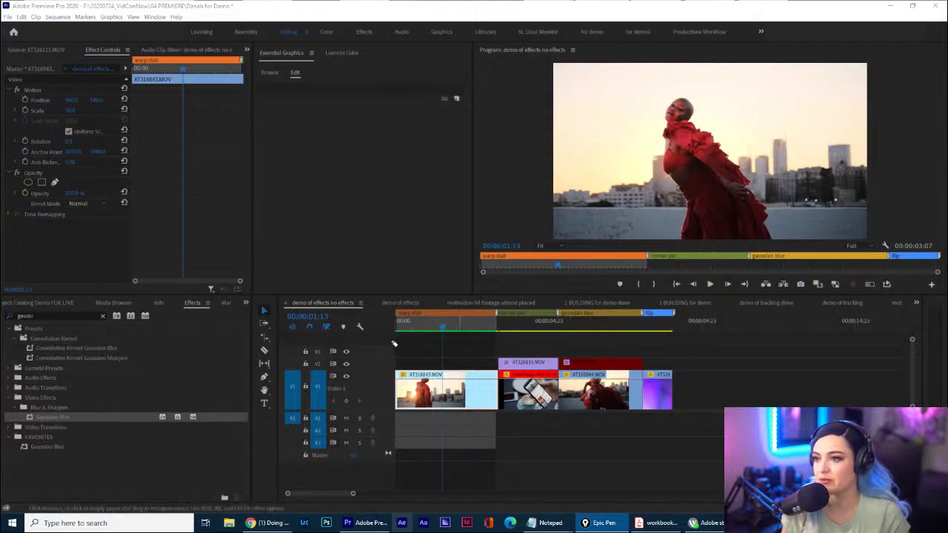
mouse_move(394, 342)
mouse_down()
mouse_move(387, 444)
mouse_move(433, 466)
mouse_move(495, 467)
mouse_move(507, 339)
mouse_move(372, 343)
mouse_up()
key(ctrl+shift+7)
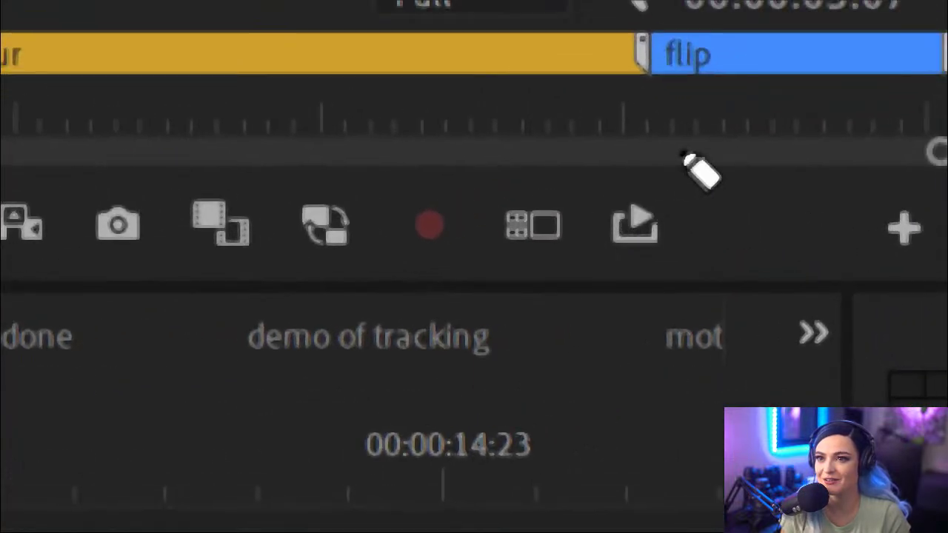
Circle the Loop Playback control temporarily, then examine the Program Monitor's Button Editor and close it without changes.
mouse_move(717, 148)
mouse_down()
mouse_move(552, 159)
mouse_move(743, 339)
mouse_move(744, 193)
mouse_up()
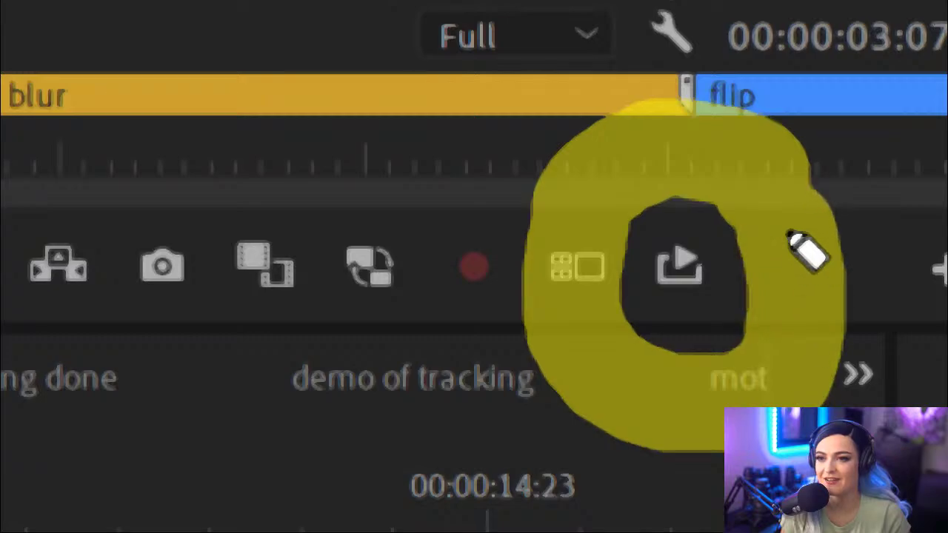
key(ctrl+z)
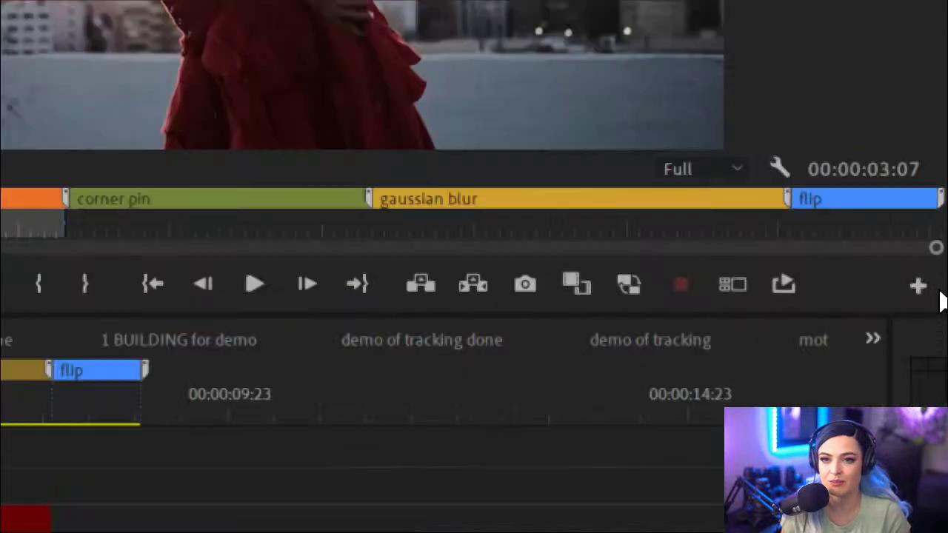
click(922, 292)
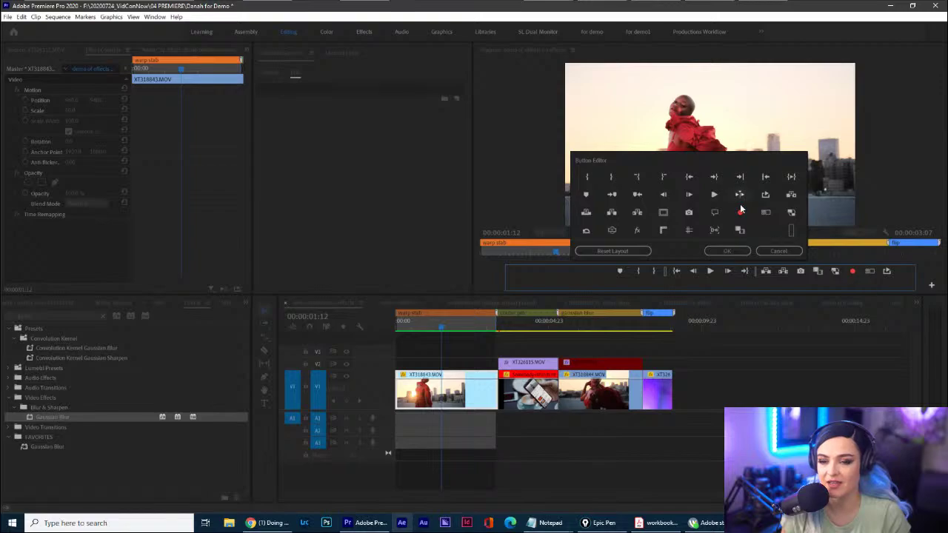
click(779, 251)
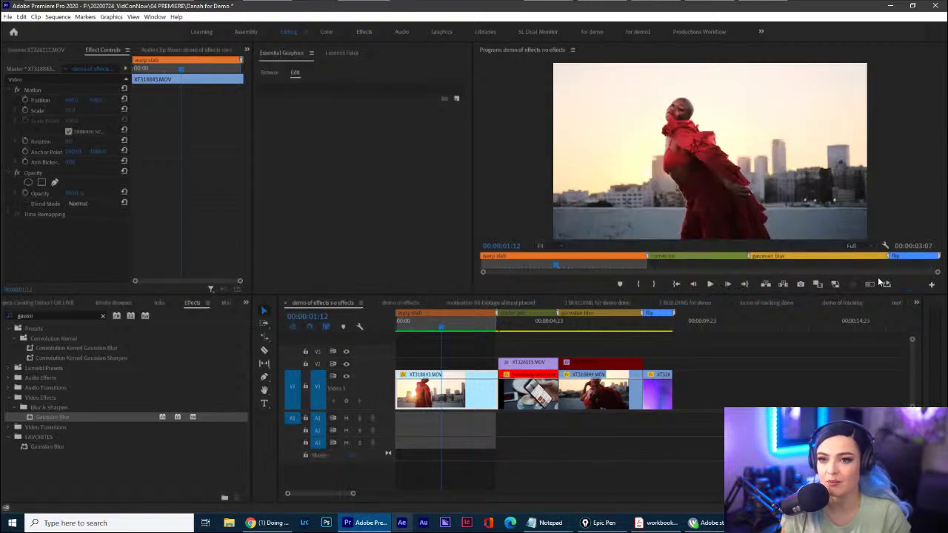
Loop the playback of the rendered XT318843.MOV range from its start in a maximized Program Monitor, then restore the layout.
click(478, 314)
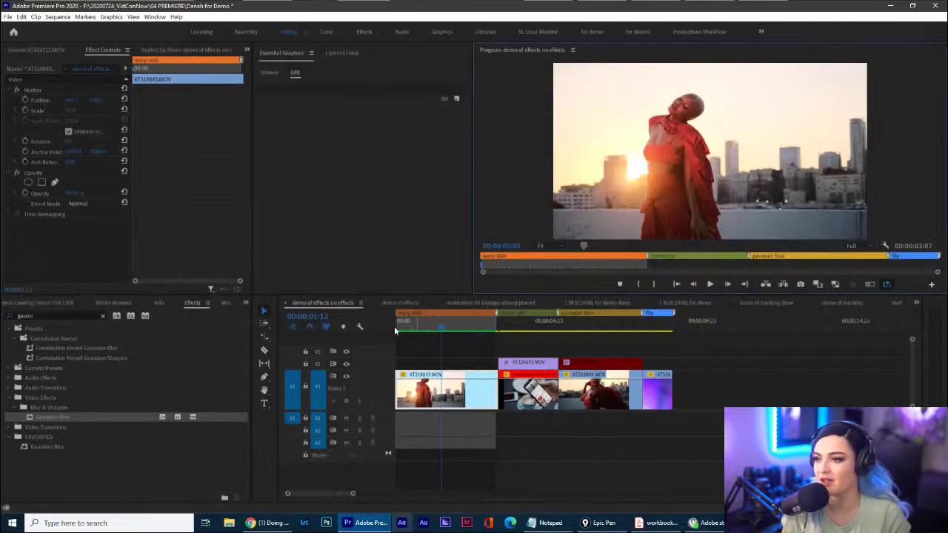
key(grave)
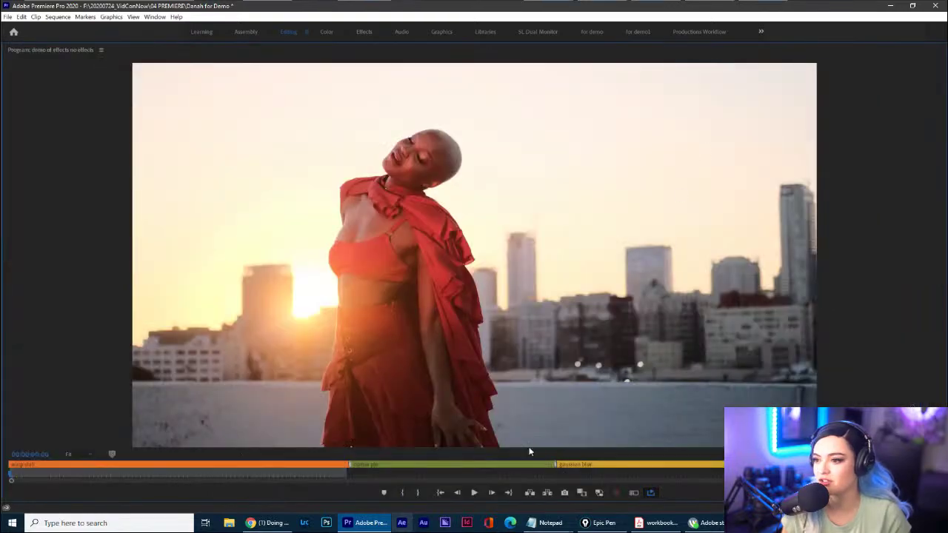
click(474, 493)
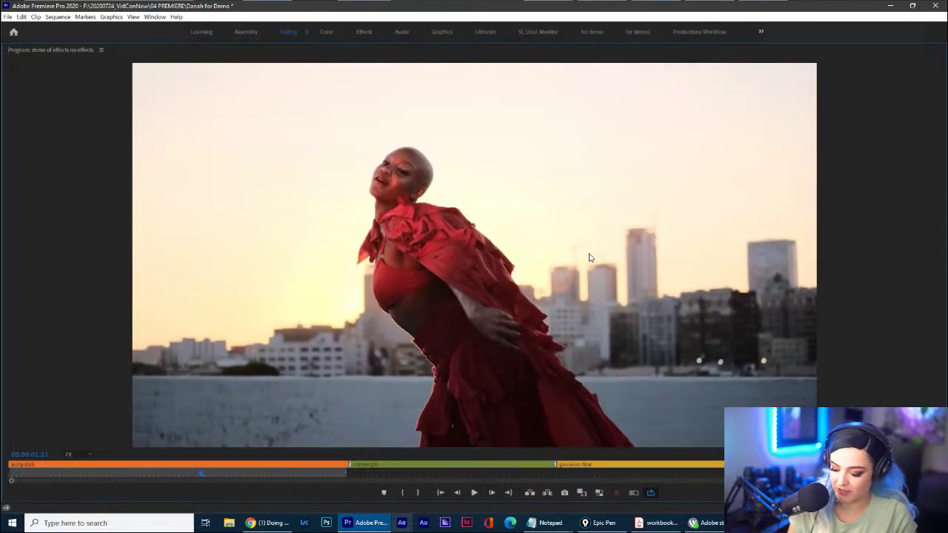
key(grave)
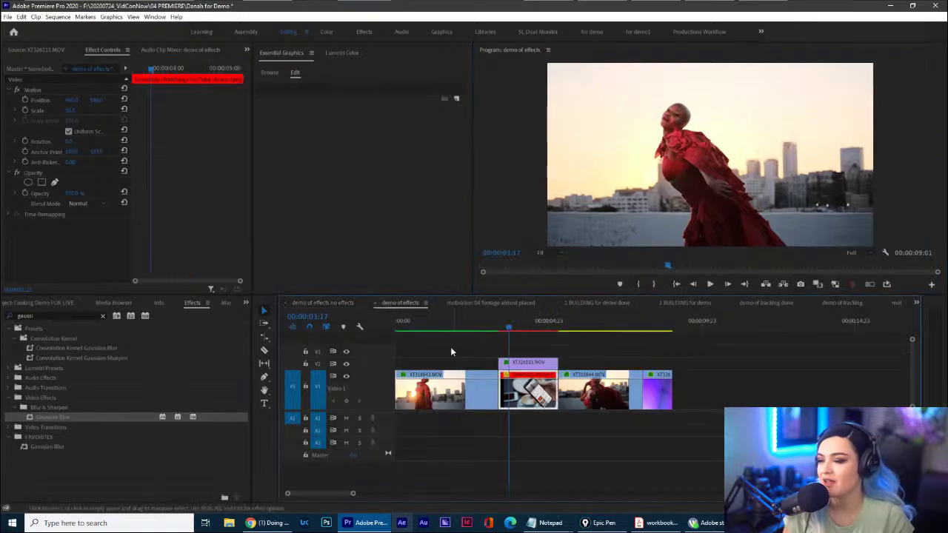
Apply the Warp Stabilizer effect to the XT318843.MOV clip in the "demo of effects" sequence and widen the Effect Controls panel.
click(431, 326)
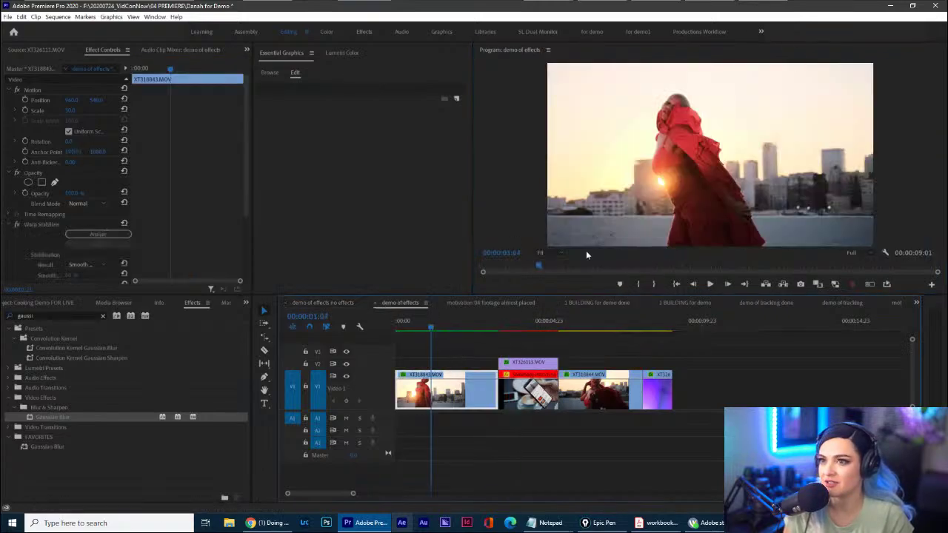
click(102, 316)
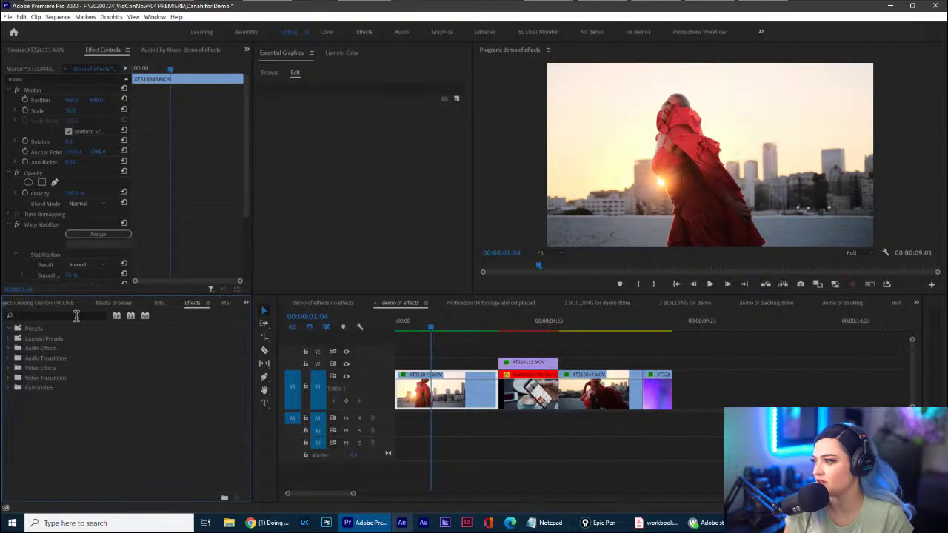
click(61, 315)
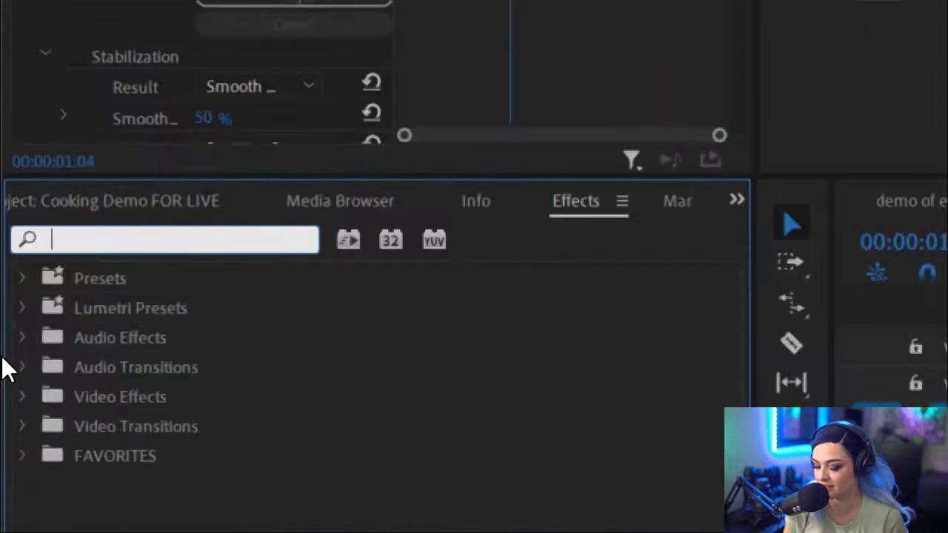
text(war)
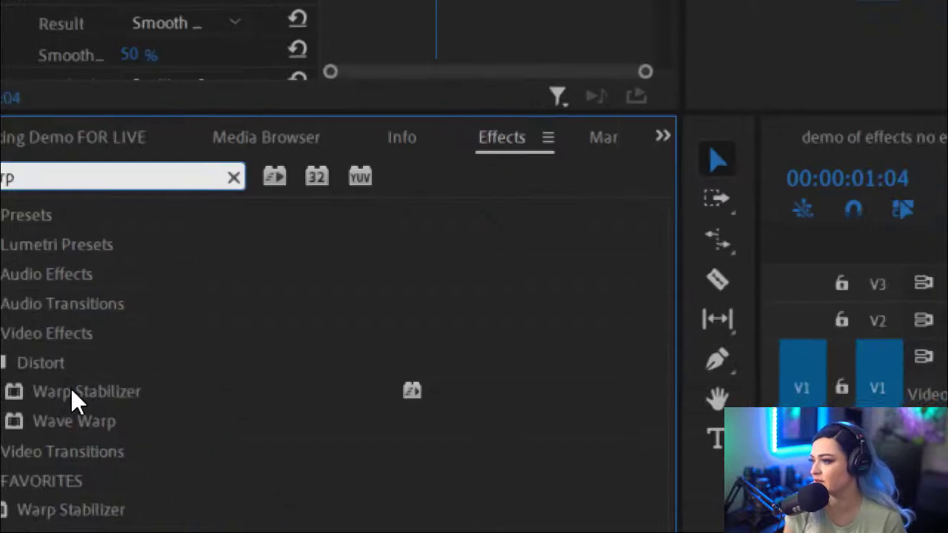
click(70, 391)
drag(52, 387, 437, 394)
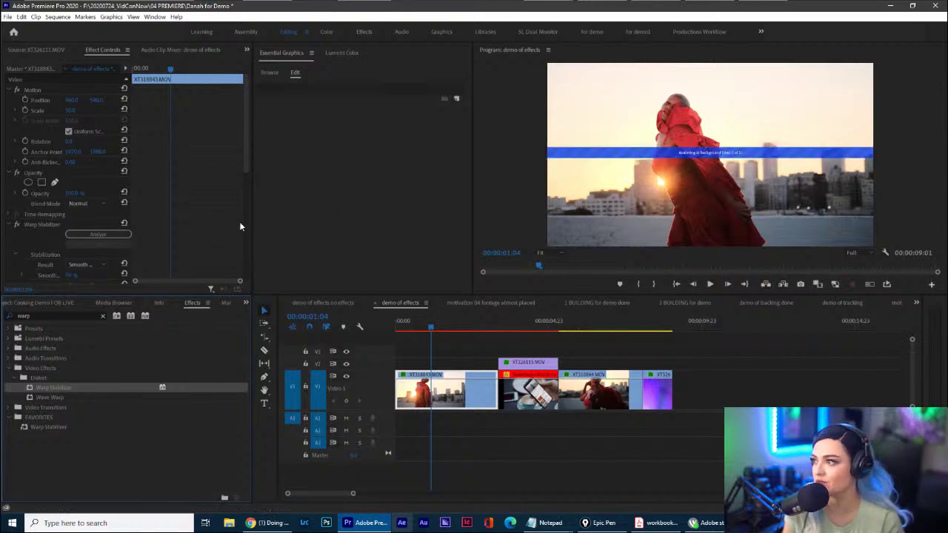
drag(253, 215, 369, 221)
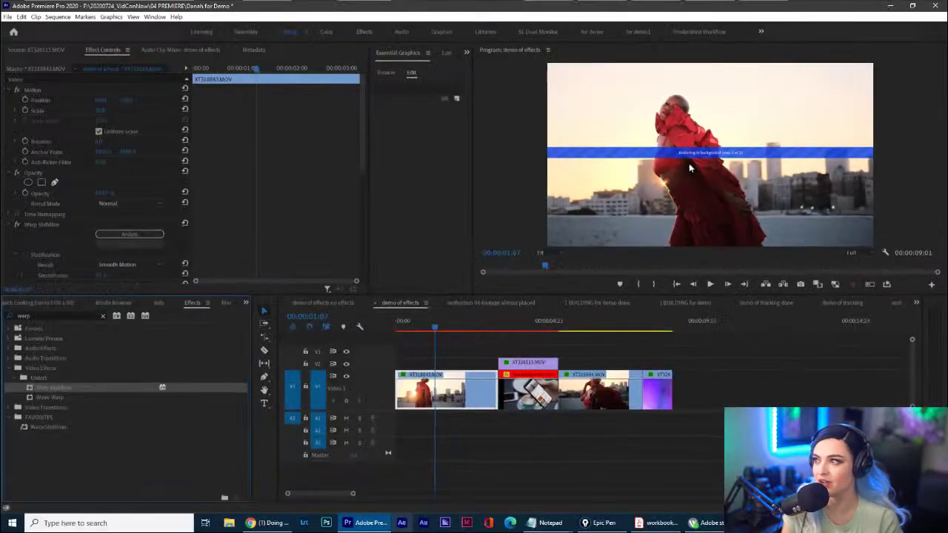
Start the Warp Stabilizer analysis on XT318843.MOV and review the first instance's Result options, keeping Smooth Motion.
click(127, 234)
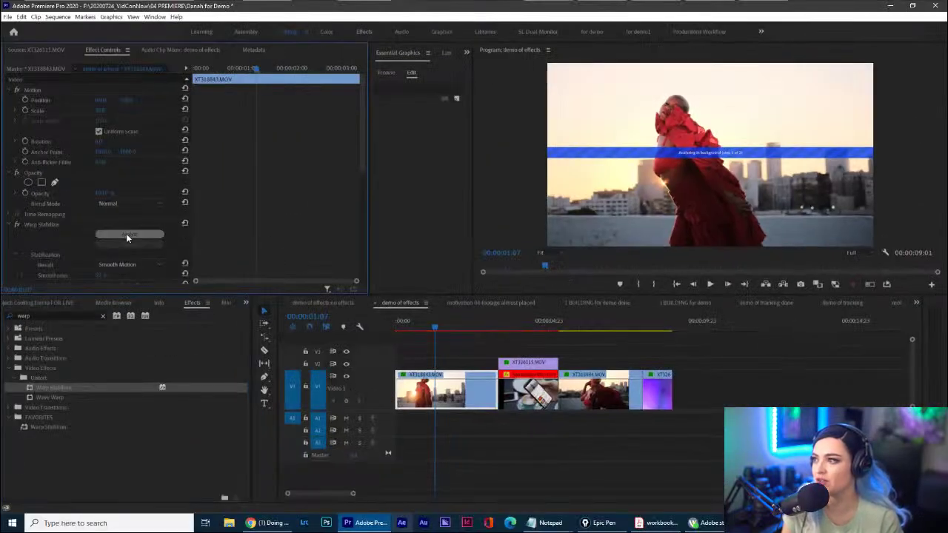
scroll(321, 242, down, 2)
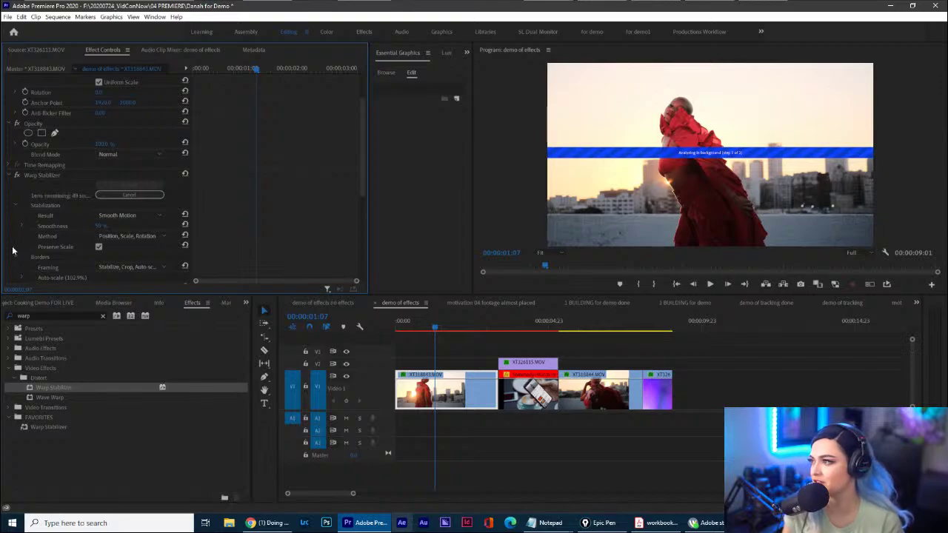
scroll(249, 248, down, 3)
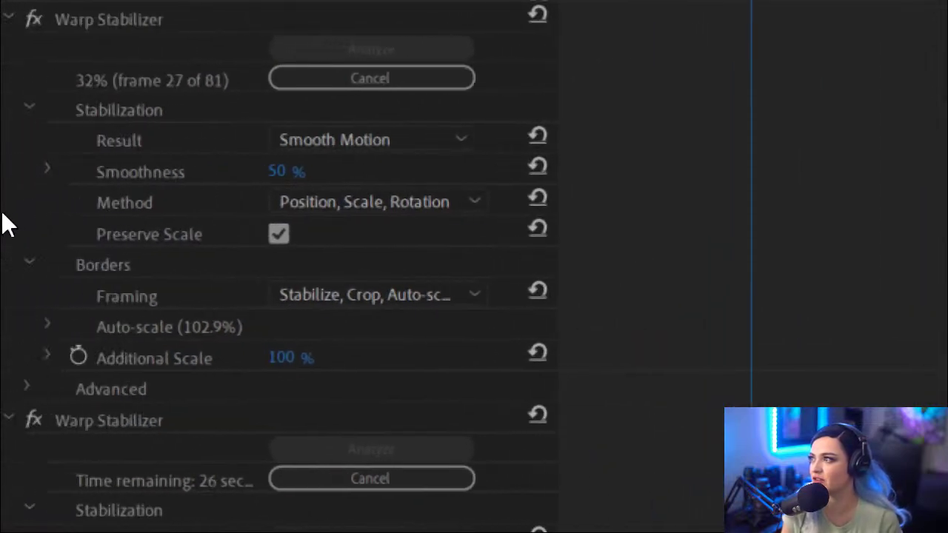
click(452, 142)
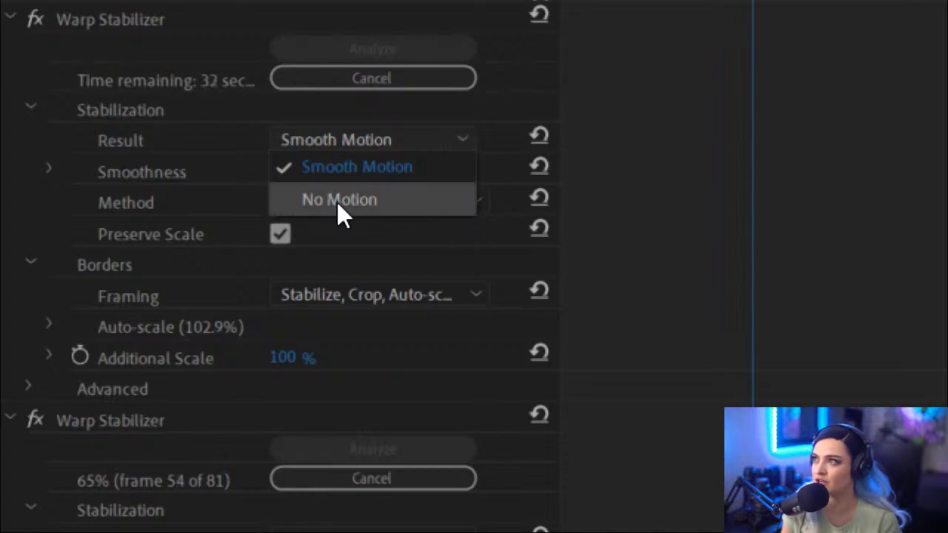
click(409, 211)
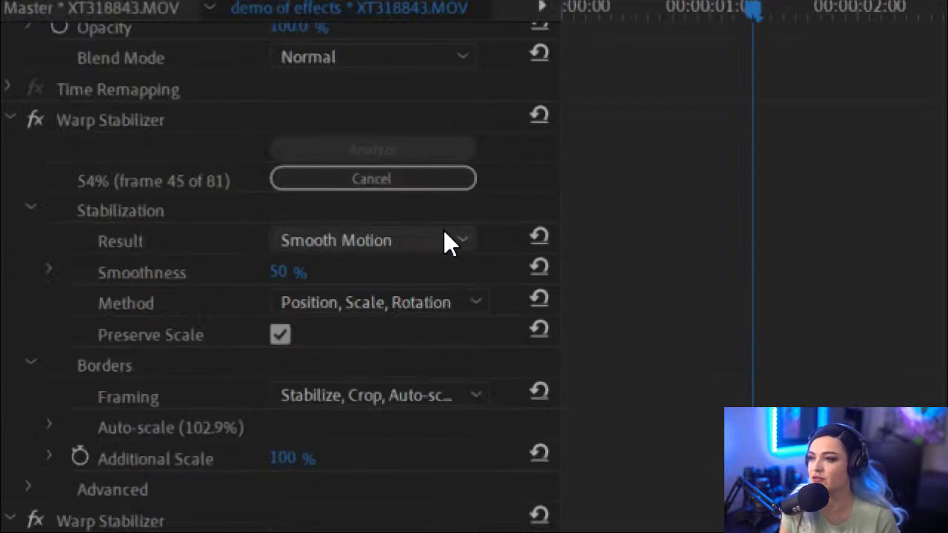
click(449, 244)
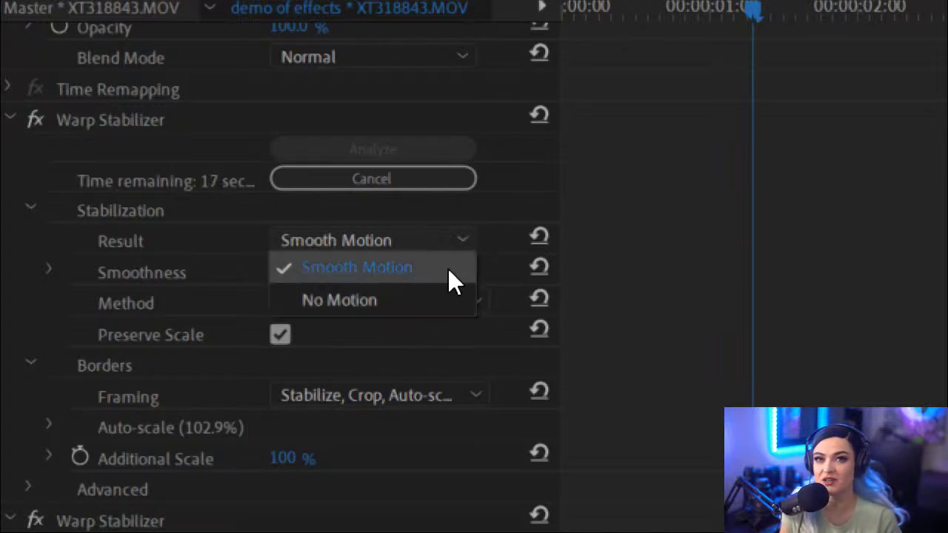
click(477, 213)
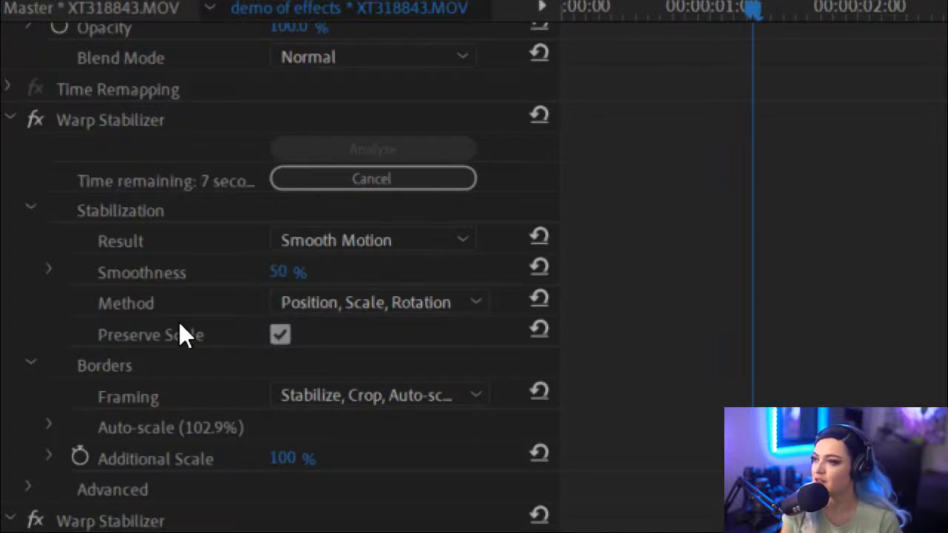
Mark the Preserve Scale setting temporarily with Epic Pen, then clear the marks.
key(ctrl+shift+4)
drag(94, 338, 332, 353)
key(ctrl+shift+6)
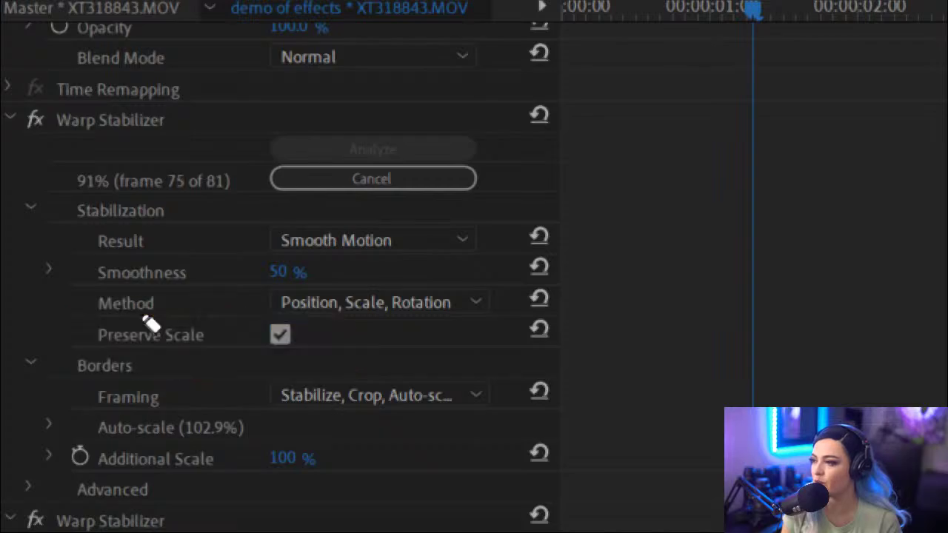
mouse_move(72, 348)
mouse_down()
mouse_move(202, 366)
mouse_move(508, 364)
mouse_move(542, 352)
mouse_move(556, 320)
mouse_move(531, 230)
mouse_move(81, 229)
mouse_move(6, 264)
mouse_move(93, 340)
mouse_up()
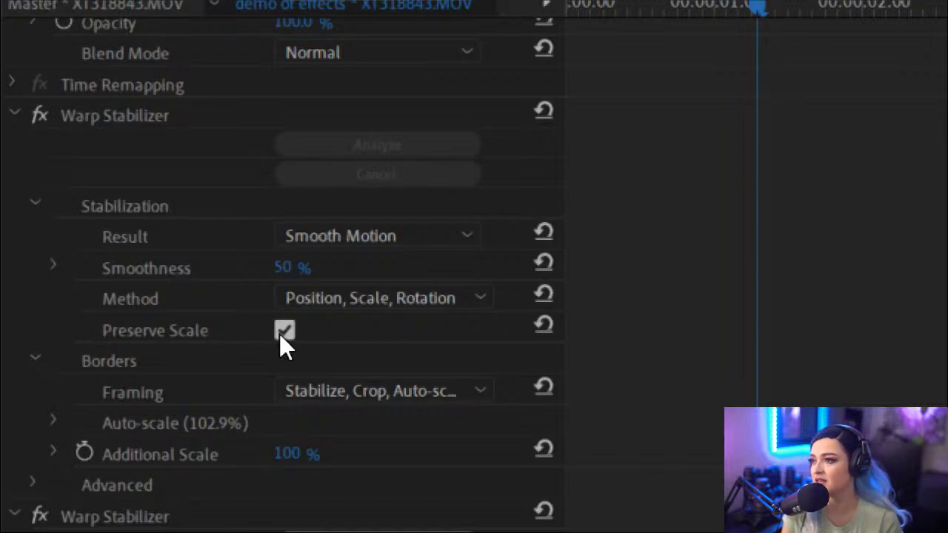
Try Subspace Warp as the first Warp Stabilizer's stabilization method, then switch the Method to Position.
click(488, 303)
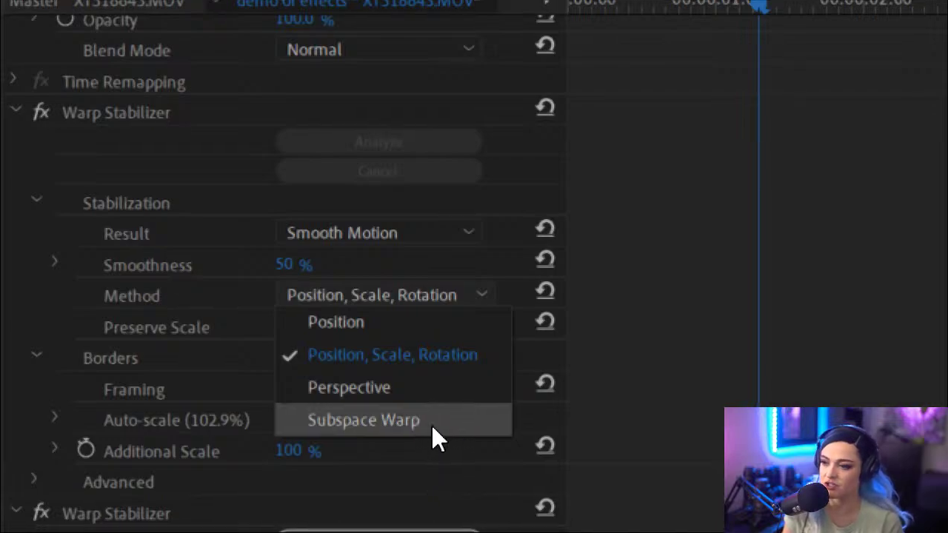
click(431, 424)
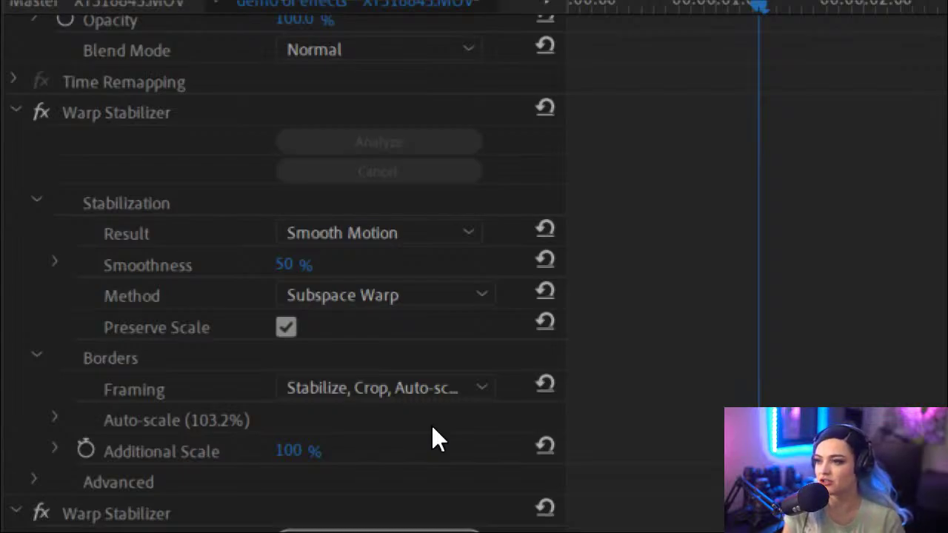
click(485, 296)
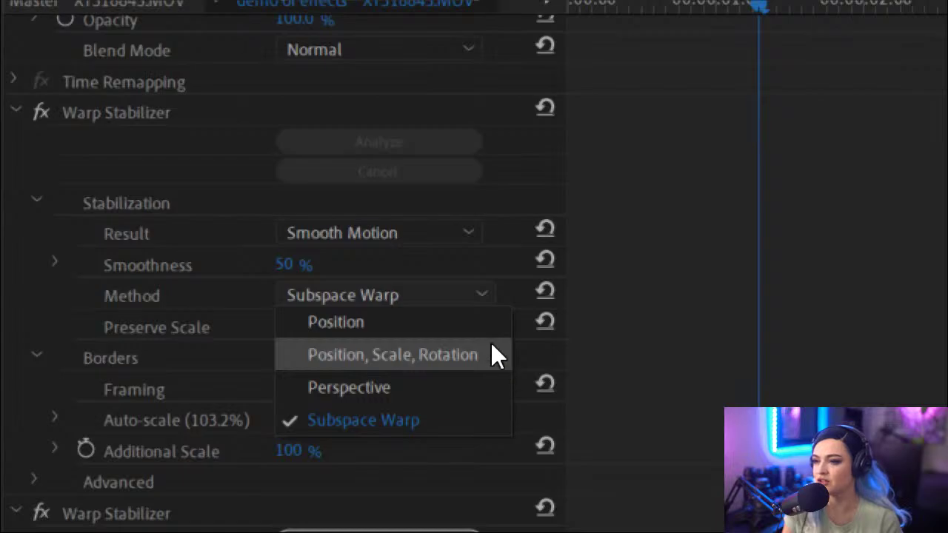
click(488, 325)
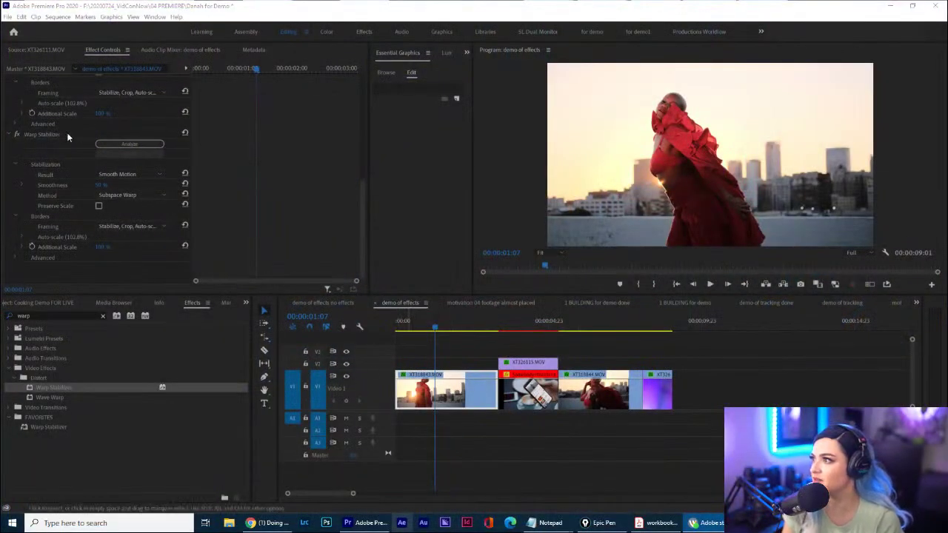
Play a short section of the stabilized XT318843.MOV clip from about 00:00:00:19.
click(419, 328)
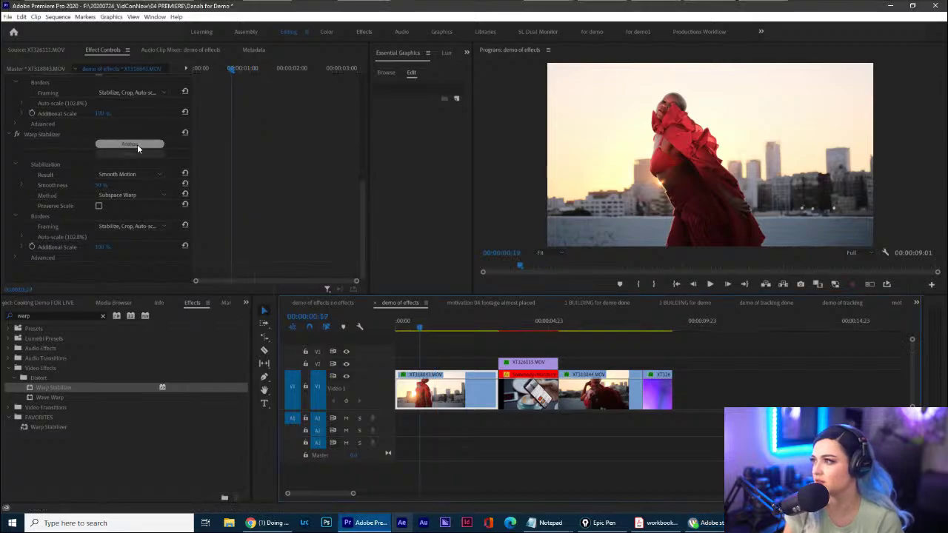
key(space)
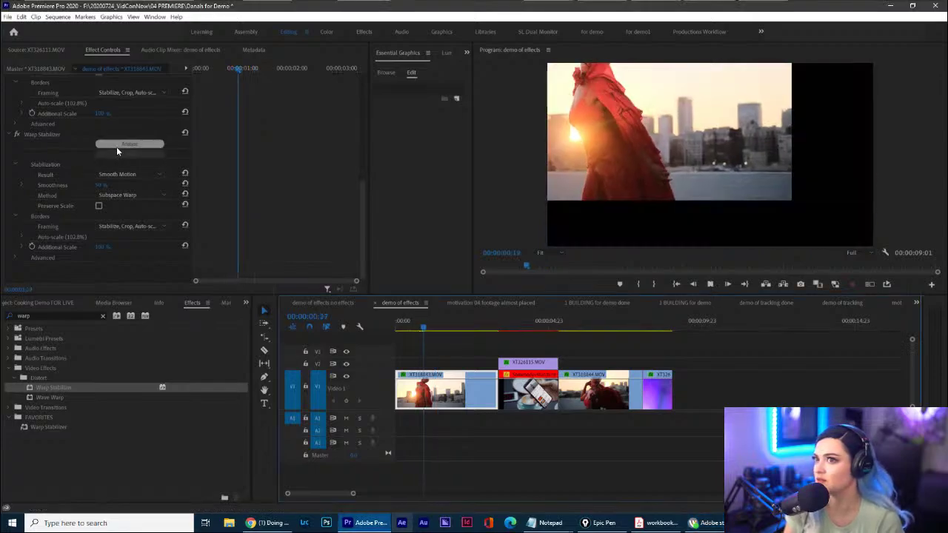
key(space)
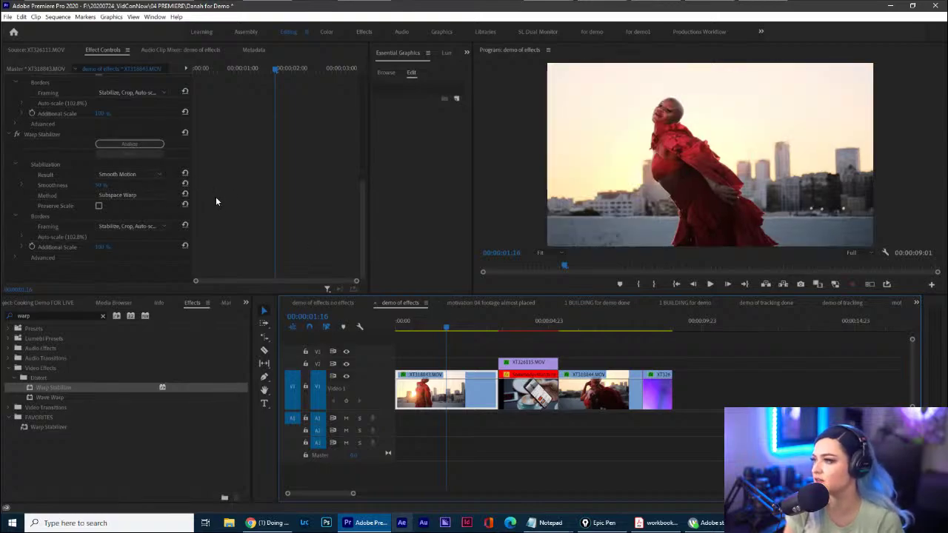
Configure the second Warp Stabilizer with Method Position, Scale, Rotation, Preserve Scale enabled and Framing set to Stabilize Only.
click(144, 195)
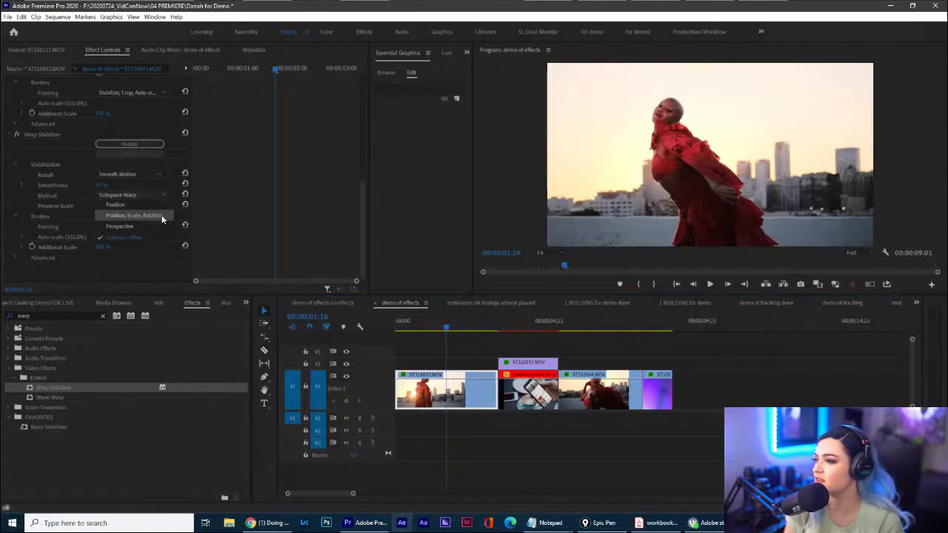
click(162, 215)
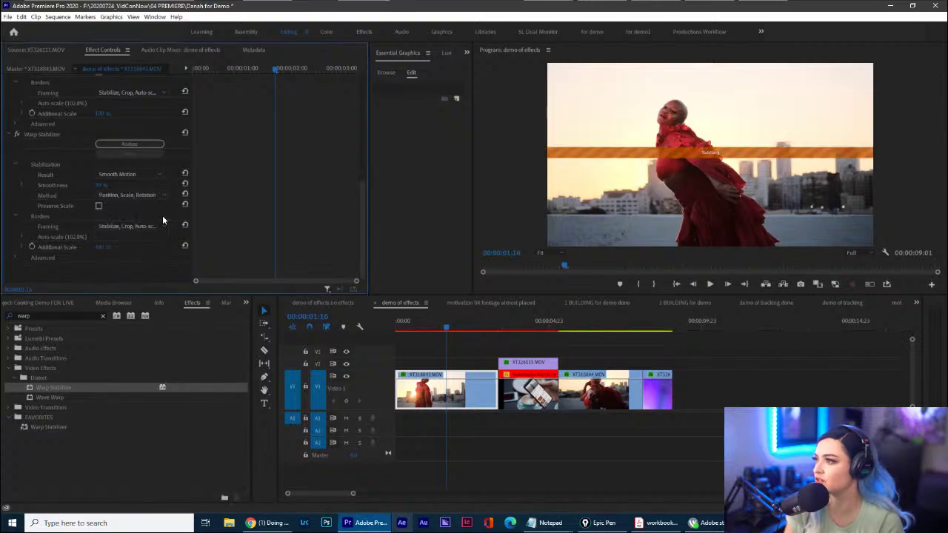
scroll(41, 211, up, 3)
scroll(40, 210, down, 2)
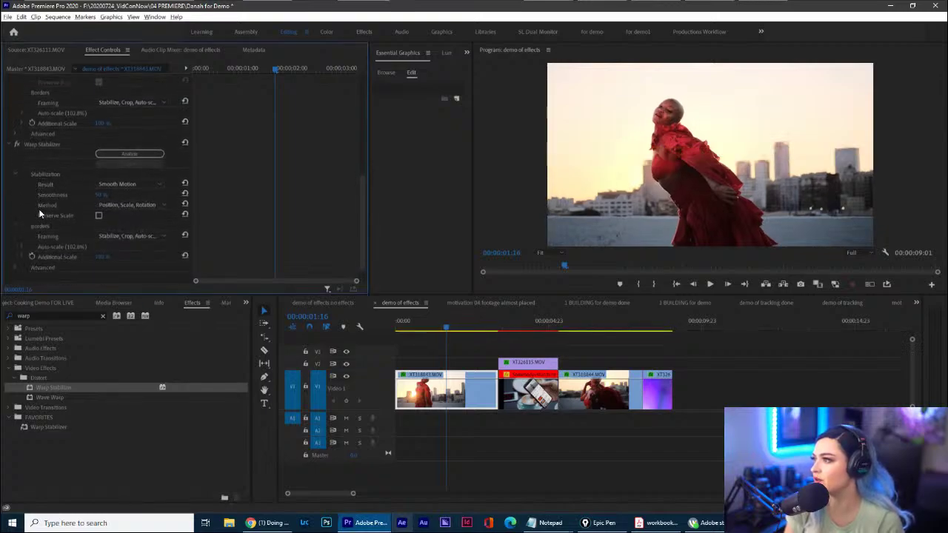
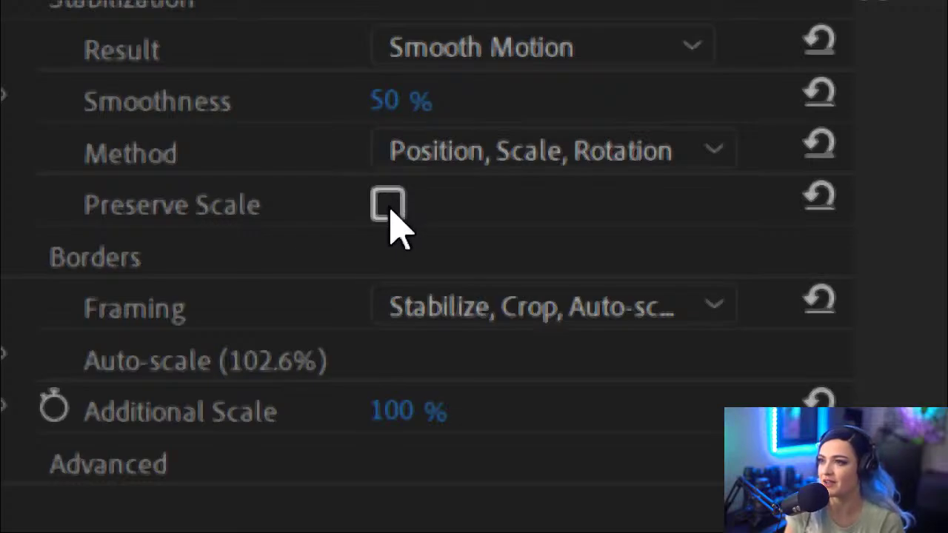
click(390, 205)
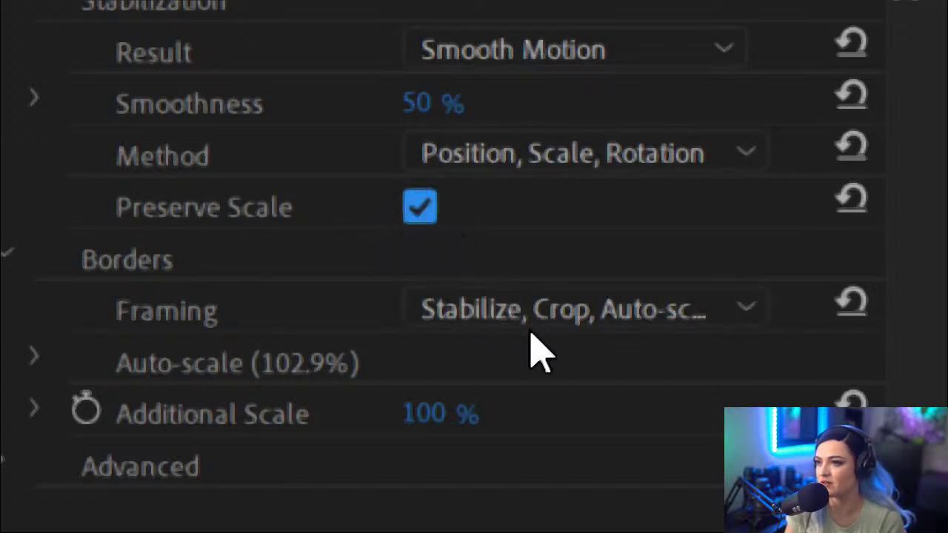
click(611, 317)
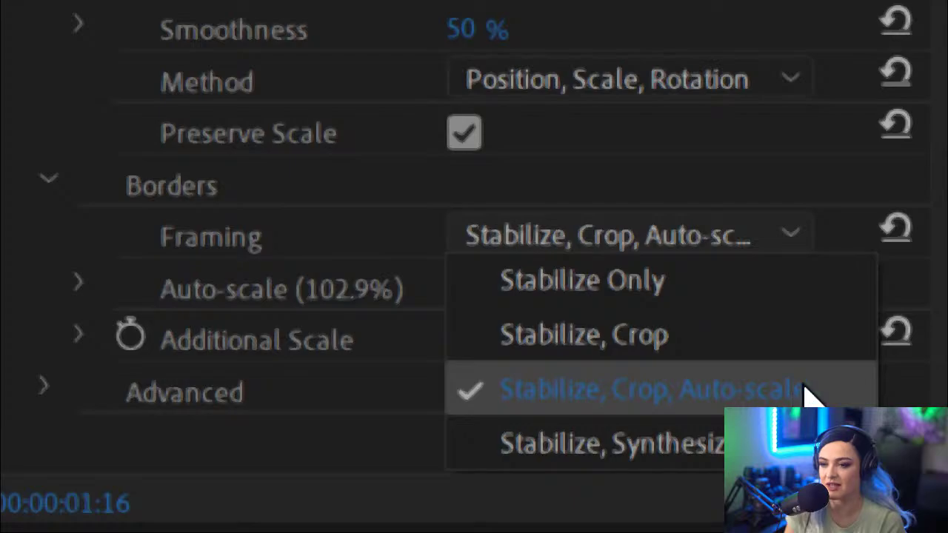
click(713, 300)
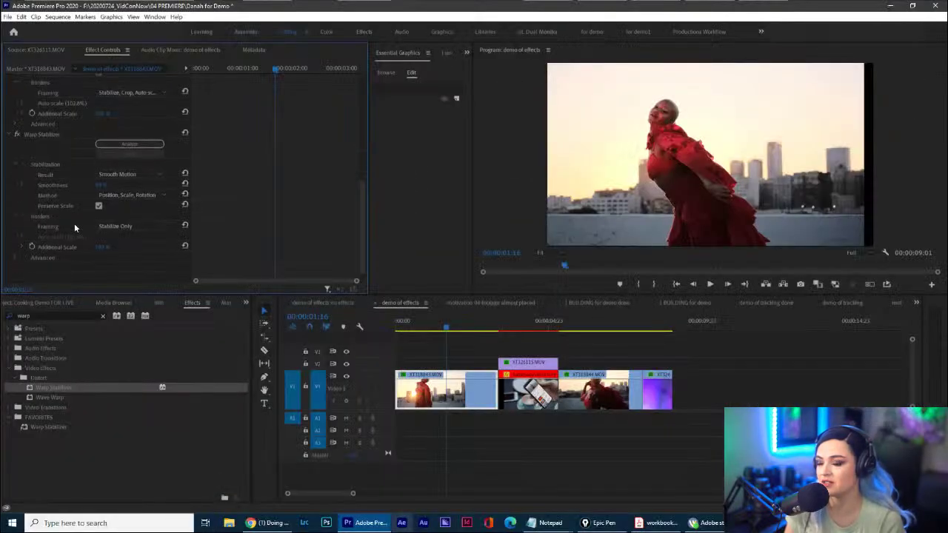
Set an Out point at 00:00:03:09, where XT318843.MOV ends, and render the sequence from In to Out.
click(501, 326)
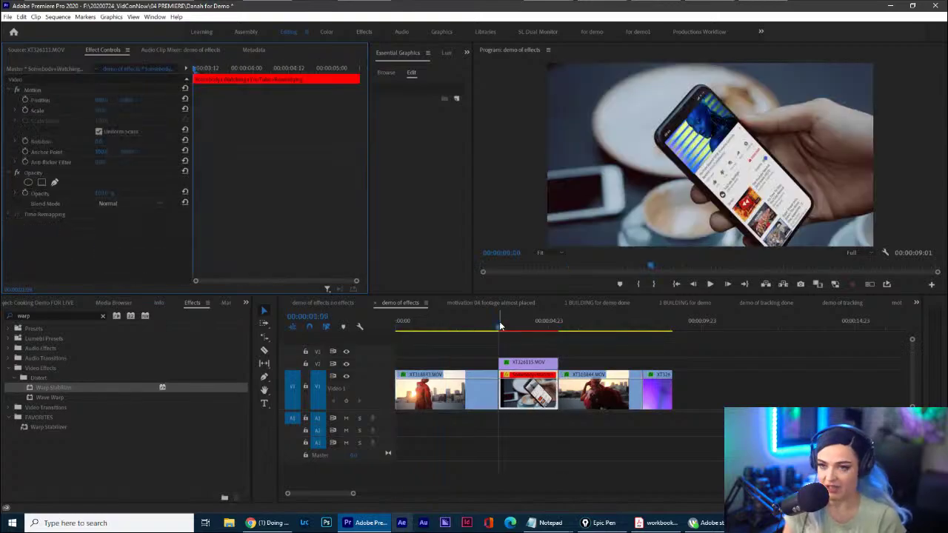
key(o)
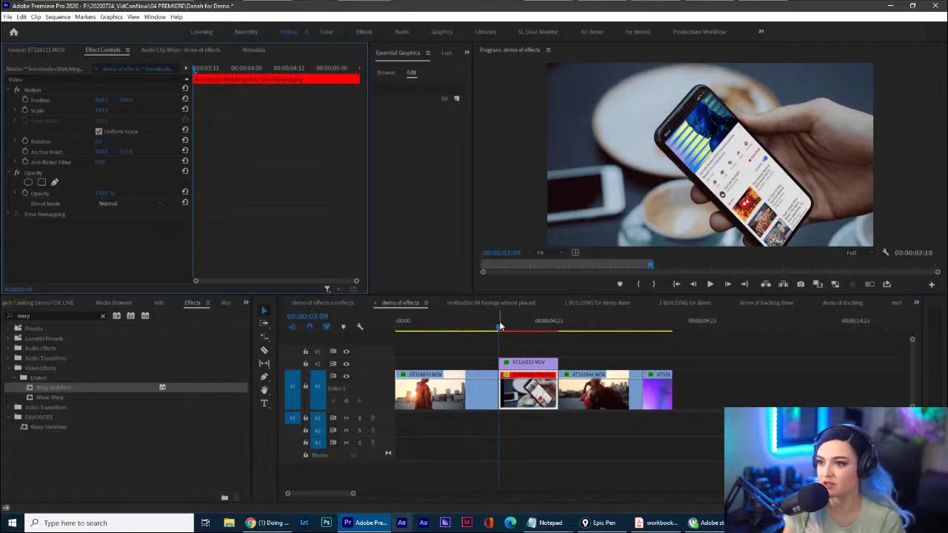
mouse_move(382, 295)
mouse_down()
mouse_move(390, 462)
mouse_move(495, 478)
mouse_move(510, 400)
mouse_up()
drag(508, 285, 390, 286)
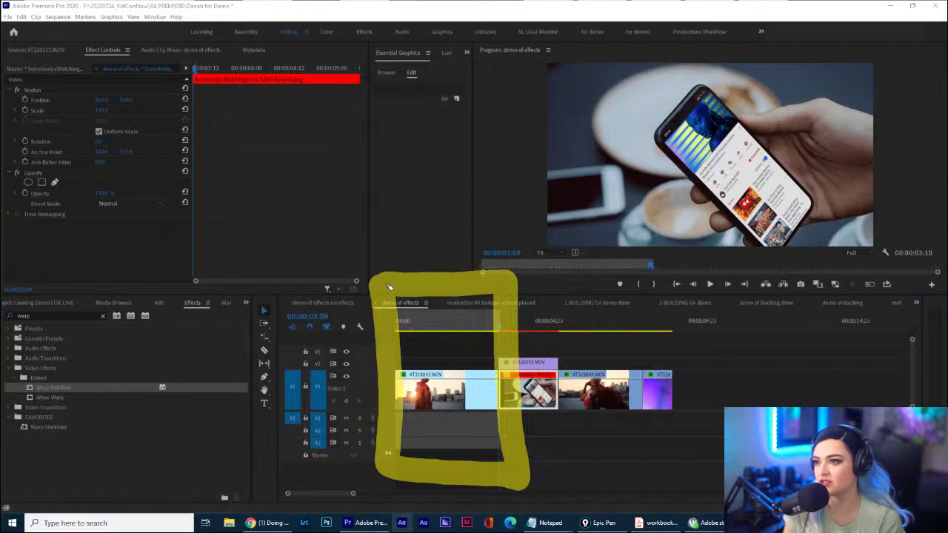
key(ctrl+shift+7)
click(58, 16)
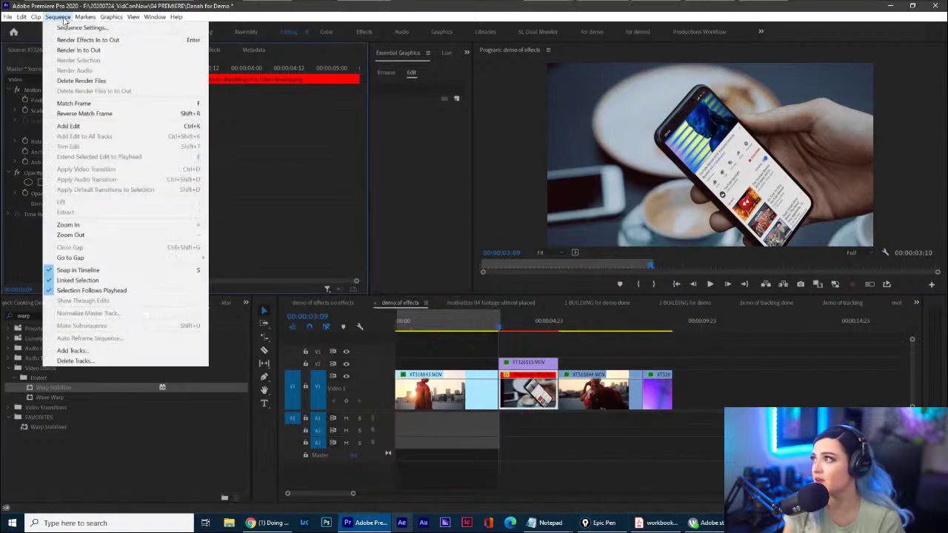
click(80, 52)
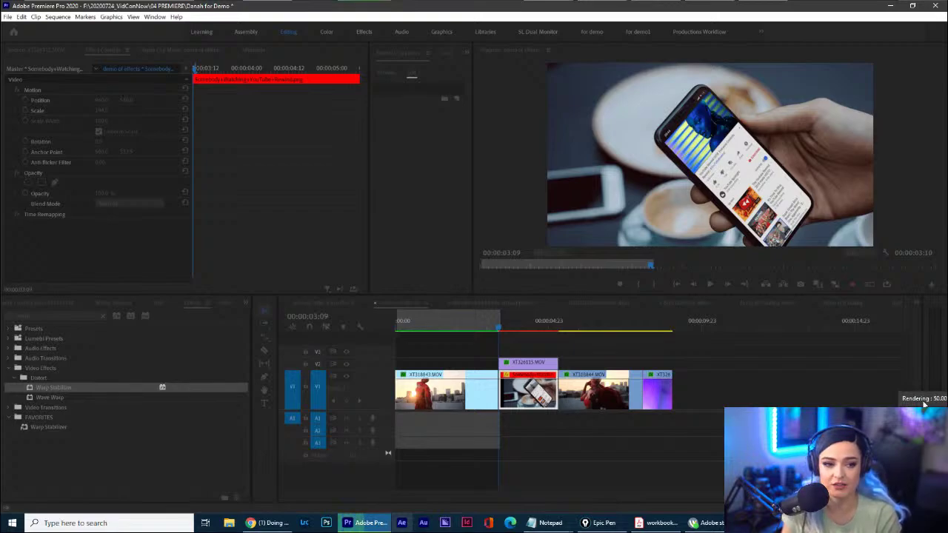
Return the playhead to the sequence start, turn on loop playback and maximize the Program Monitor.
drag(407, 327, 377, 331)
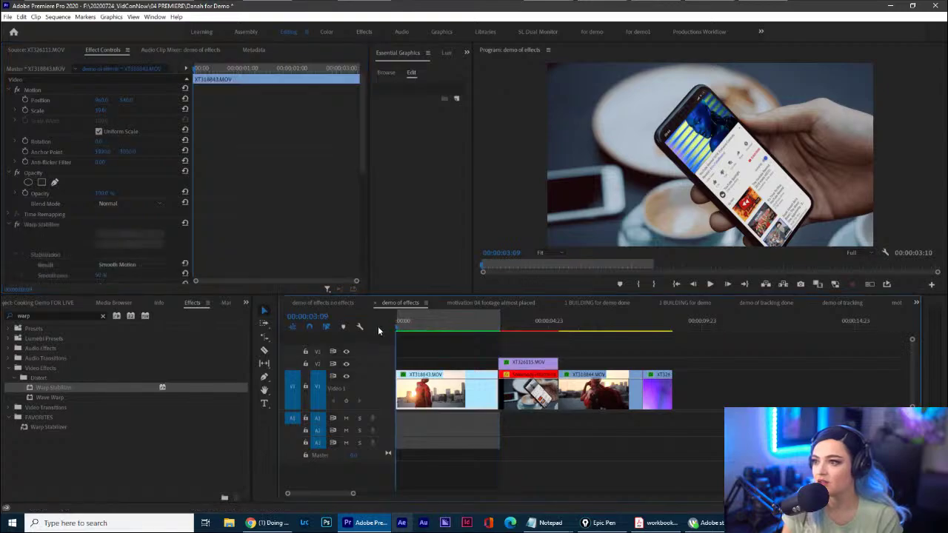
click(885, 283)
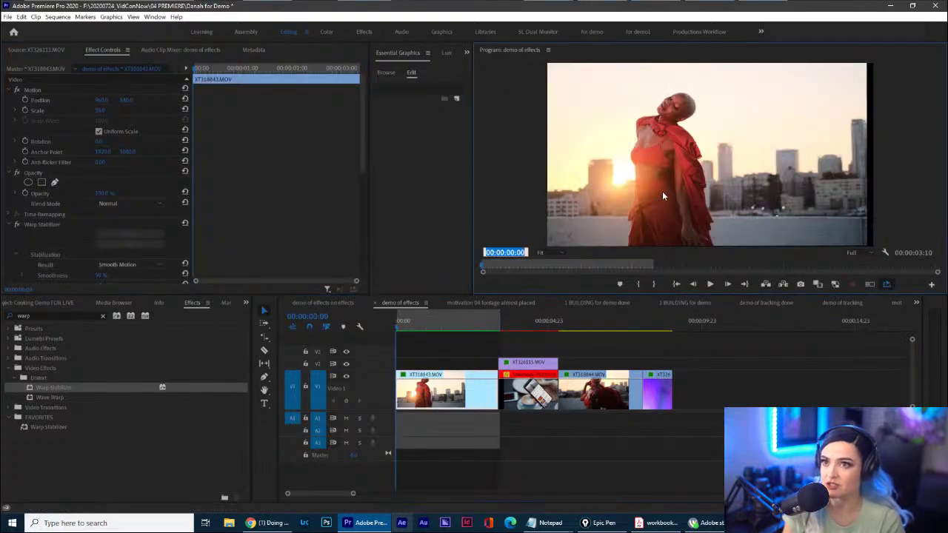
key(grave)
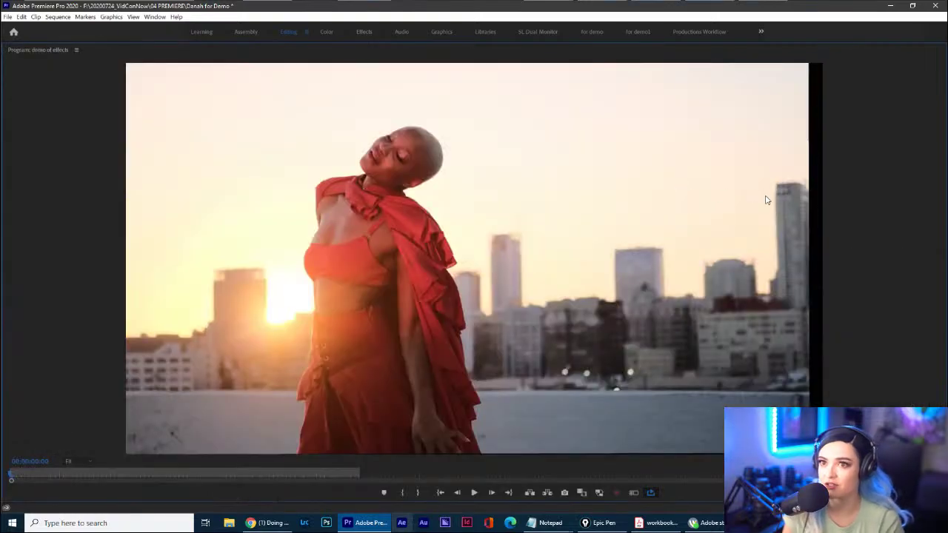
Outline the black border beside the stabilized frame temporarily with Epic Pen, then clear the marks.
mouse_move(805, 61)
mouse_down()
mouse_move(798, 403)
mouse_move(839, 149)
mouse_move(831, 42)
mouse_move(795, 45)
mouse_up()
key(ctrl+shift+7)
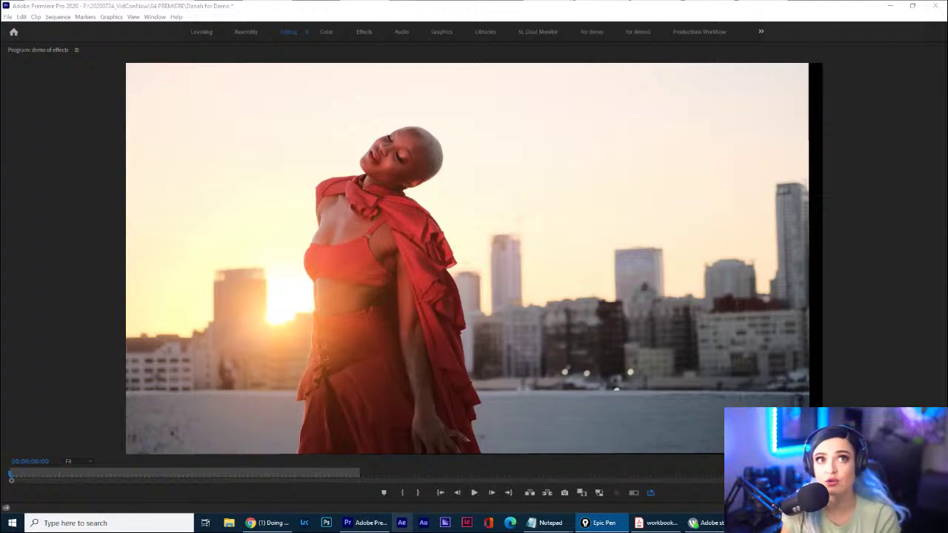
click(800, 111)
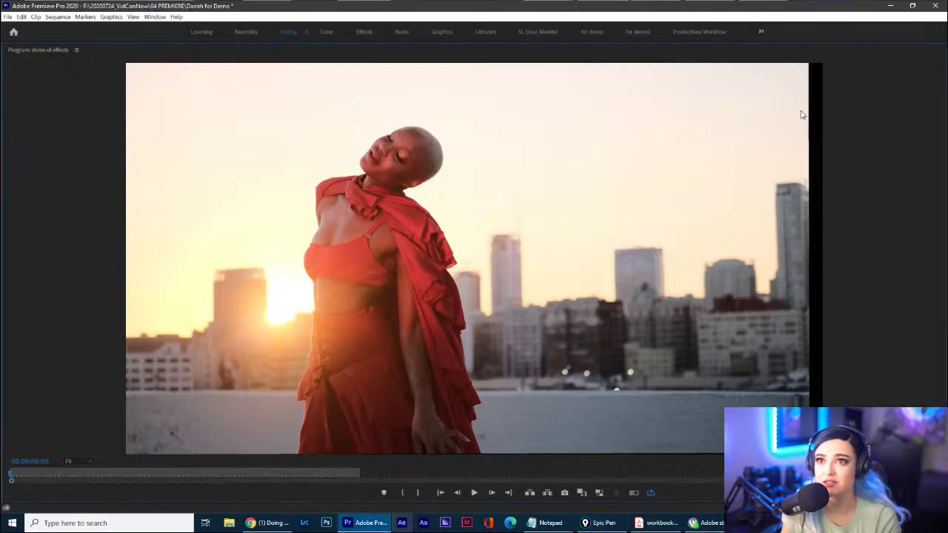
drag(797, 52, 793, 406)
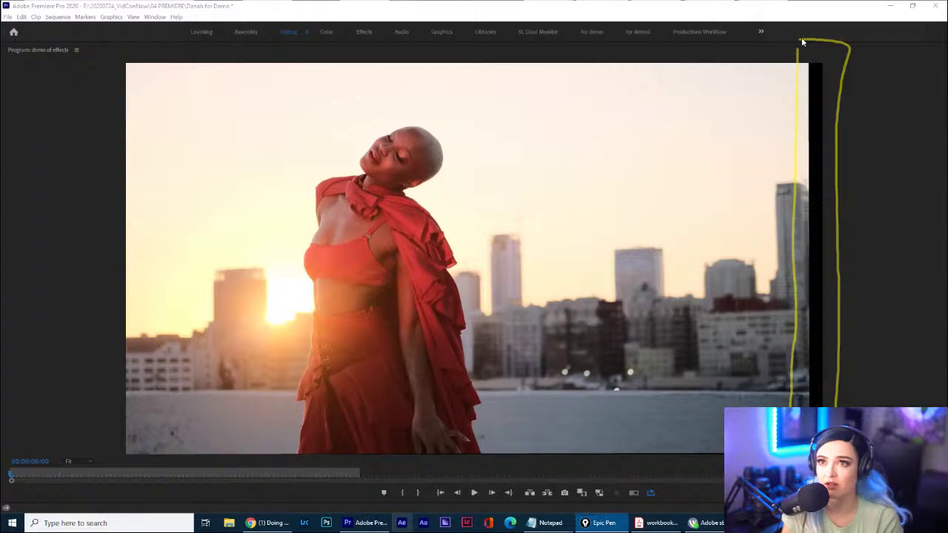
key(ctrl+shift+7)
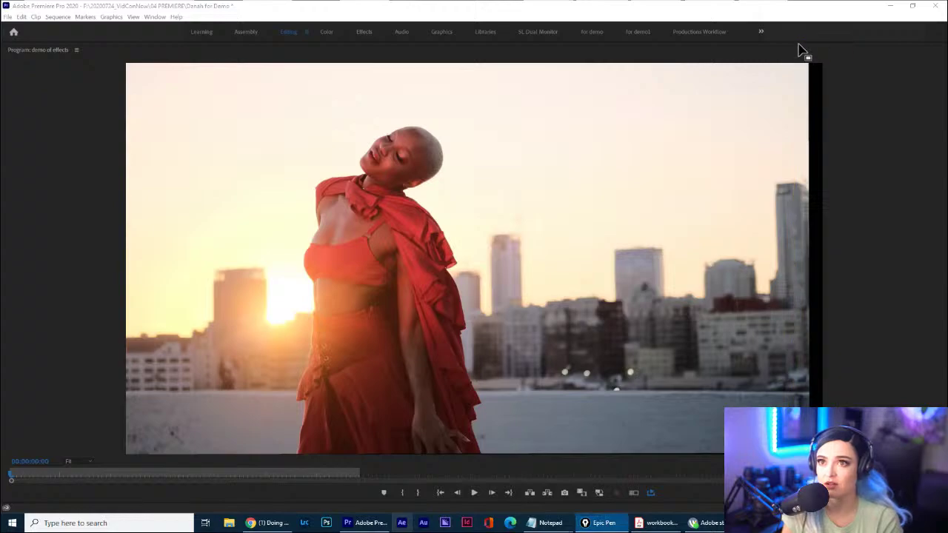
Play the stabilized loop, move the Out point slightly earlier before the end of the first clip, and resume looped playback.
click(474, 493)
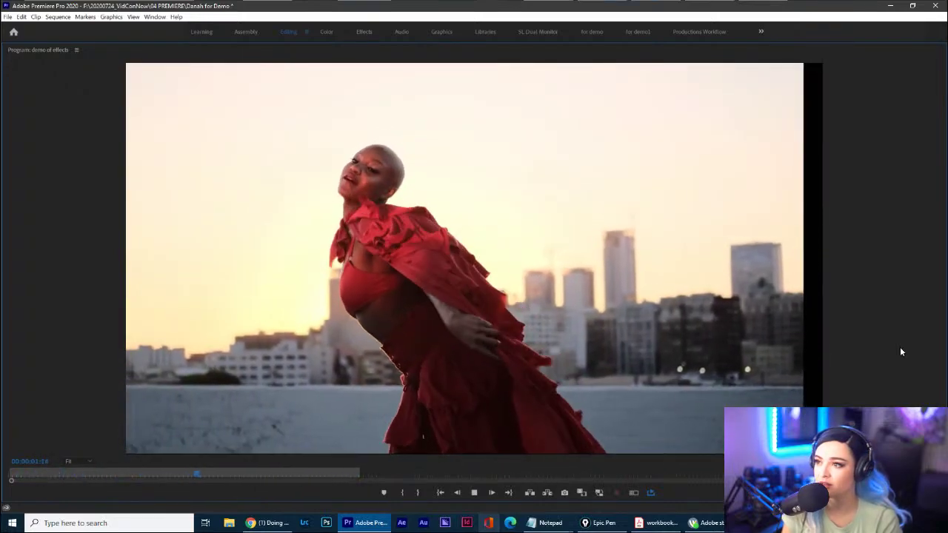
key(space)
drag(359, 471, 355, 471)
click(475, 492)
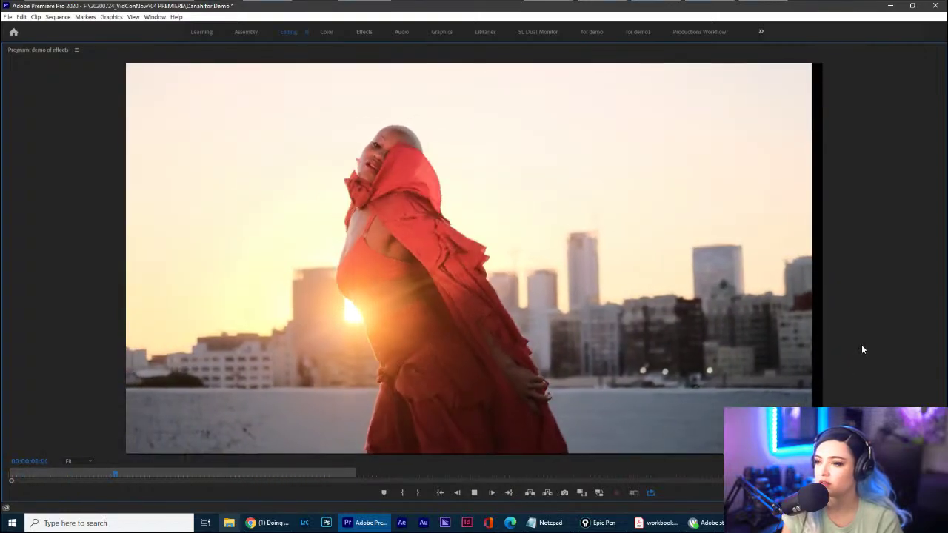
Circle the black border and the dancer temporarily with Epic Pen, then clear the marks and return to the Program Monitor.
mouse_move(867, 80)
mouse_down()
mouse_move(778, 46)
mouse_move(767, 411)
mouse_up()
drag(899, 403, 884, 78)
mouse_move(492, 184)
mouse_down()
mouse_move(277, 146)
mouse_move(243, 335)
mouse_move(470, 445)
mouse_move(621, 241)
mouse_move(416, 99)
mouse_move(194, 283)
mouse_move(372, 428)
mouse_move(480, 416)
mouse_up()
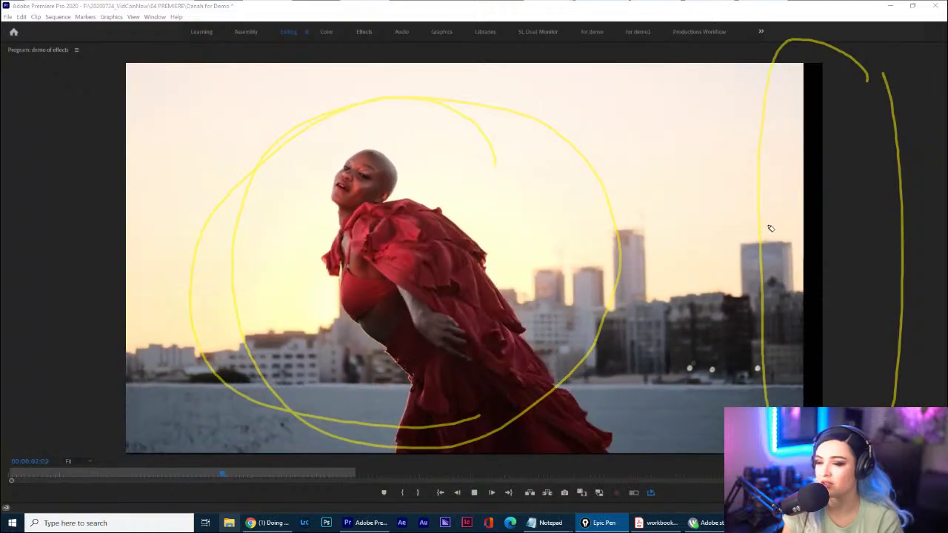
mouse_move(846, 134)
mouse_down()
mouse_move(825, 16)
mouse_move(740, 426)
mouse_up()
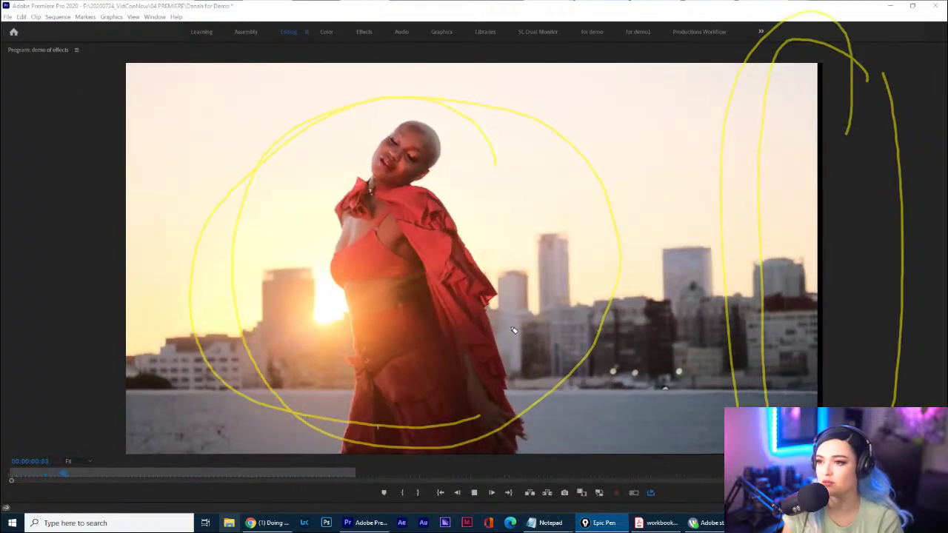
key(ctrl+shift+7)
click(511, 327)
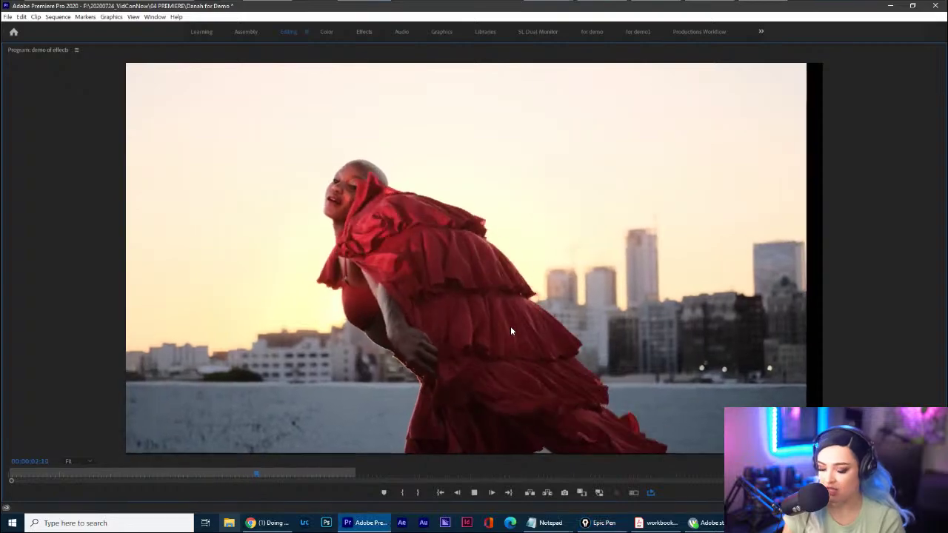
Restore the full panel layout and delete the second Warp Stabilizer from XT318843.MOV.
key(grave)
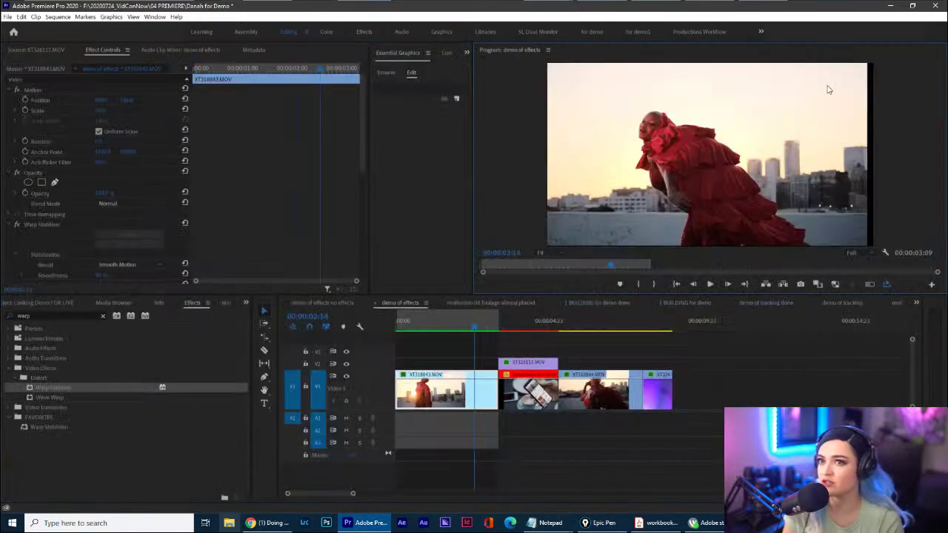
scroll(231, 232, down, 8)
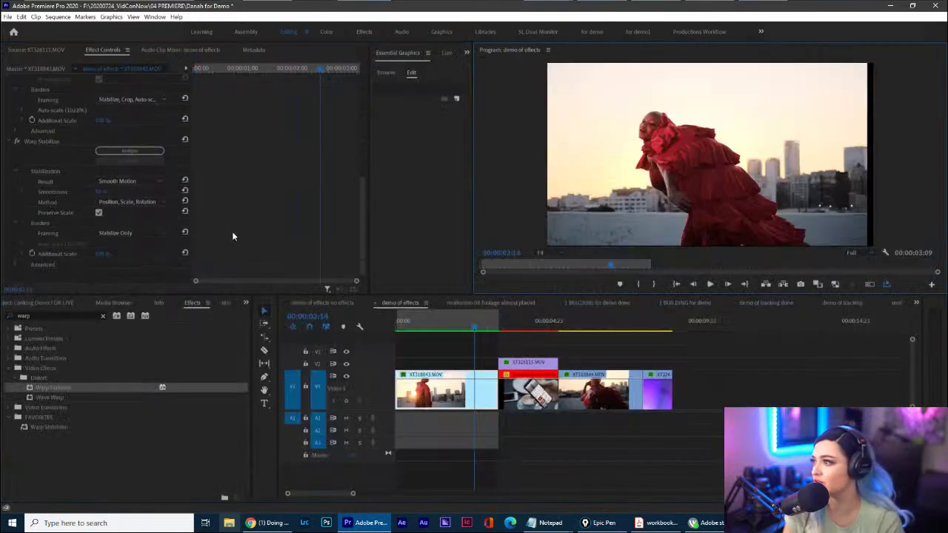
scroll(231, 236, up, 2)
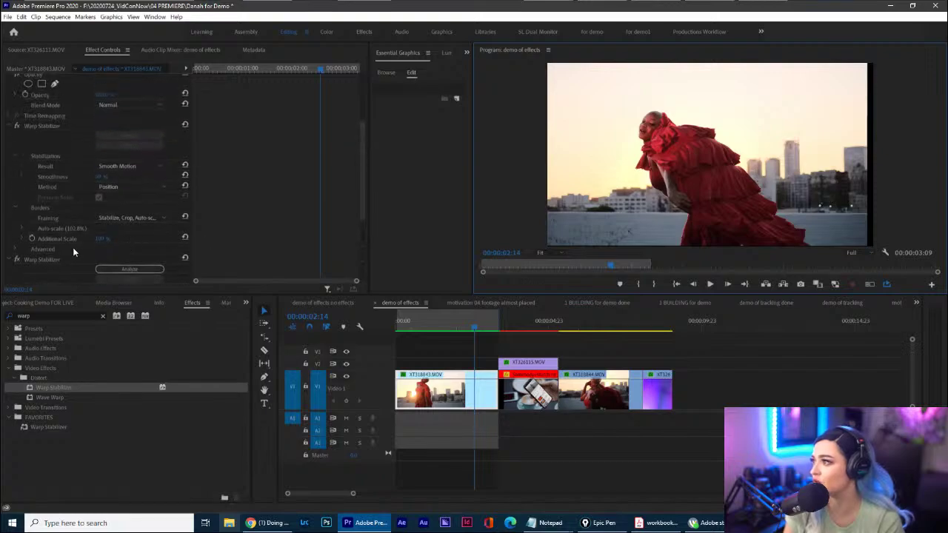
click(53, 260)
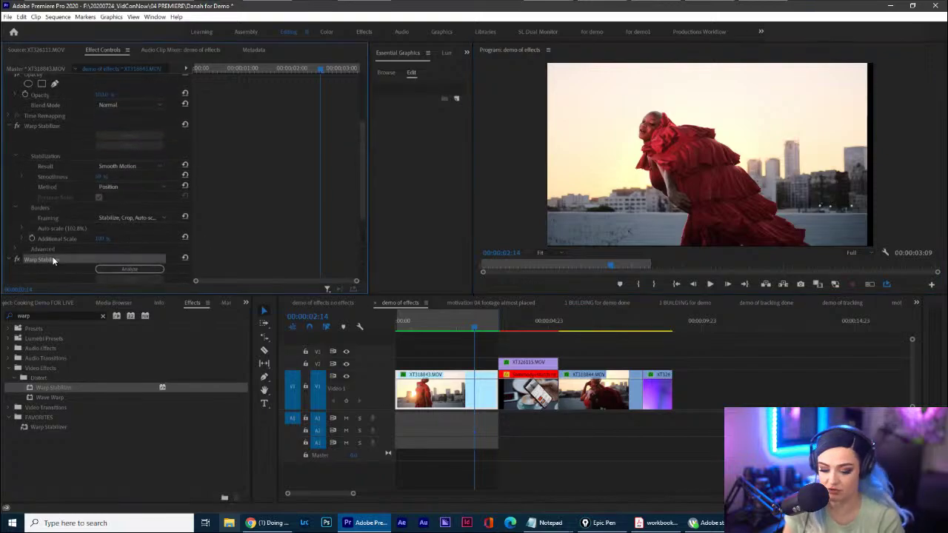
key(Delete)
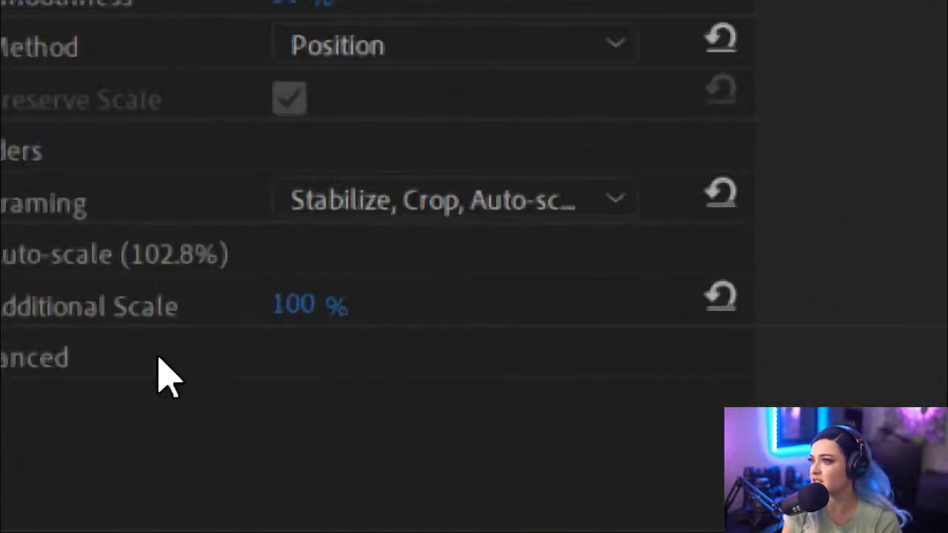
Review the Framing options of the remaining Warp Stabilizer, keeping Stabilize, Crop, Auto-scale.
click(430, 201)
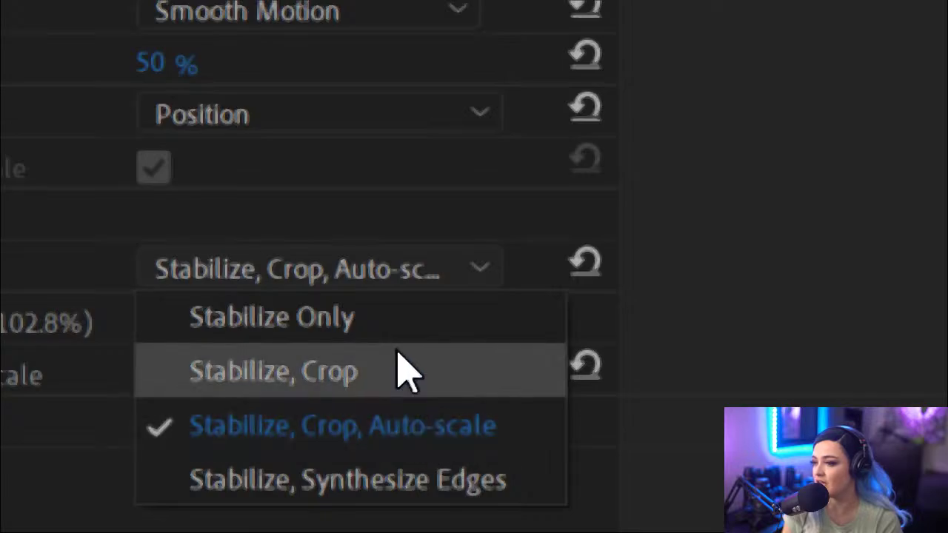
click(328, 281)
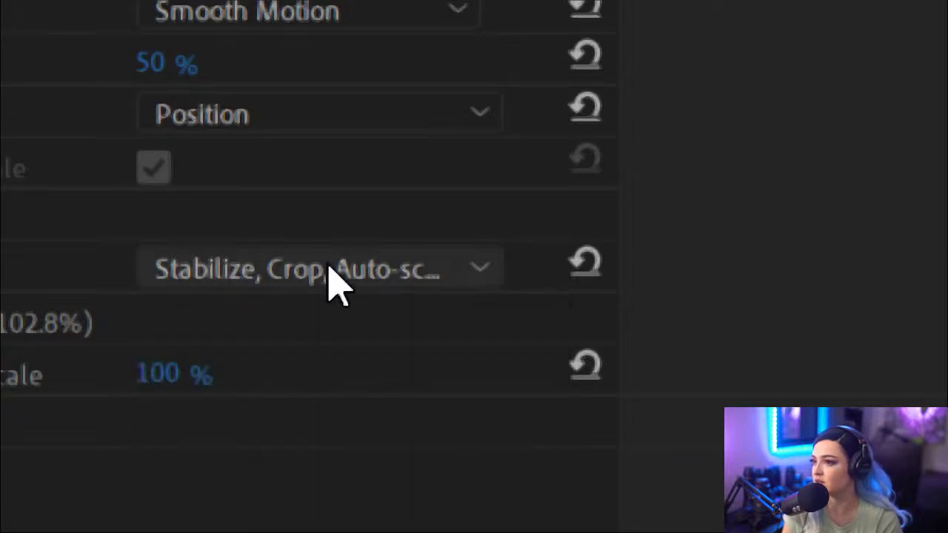
click(345, 282)
click(594, 423)
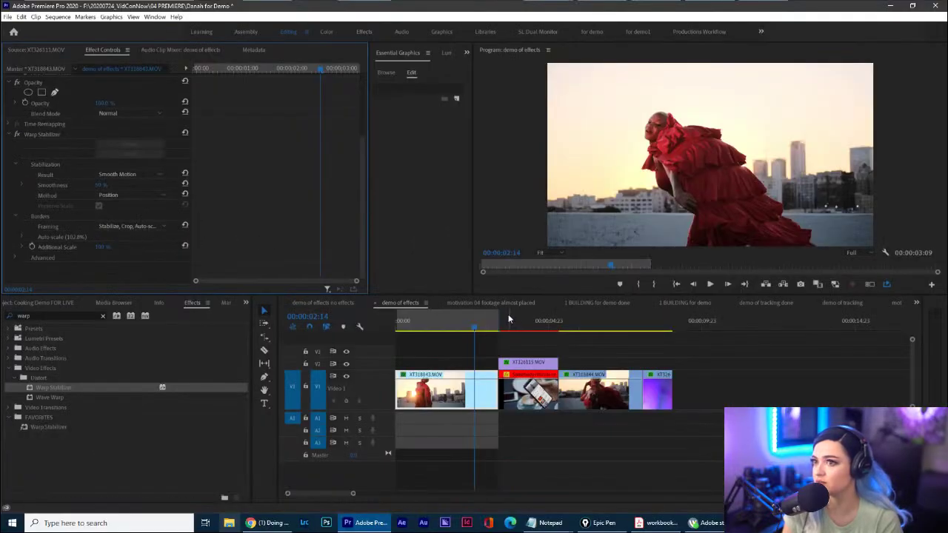
Render the sequence from In to Out and loop the result in the maximized Program Monitor.
click(435, 328)
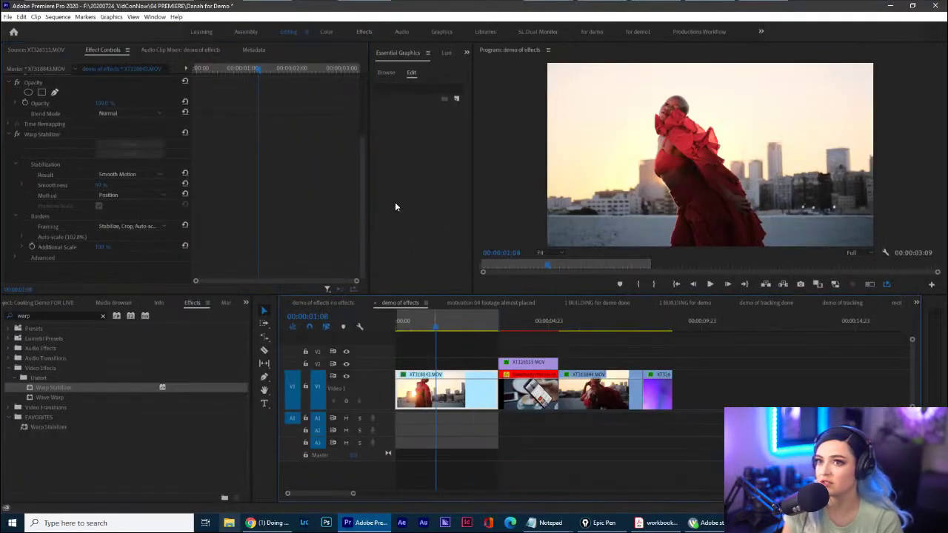
click(58, 16)
click(94, 52)
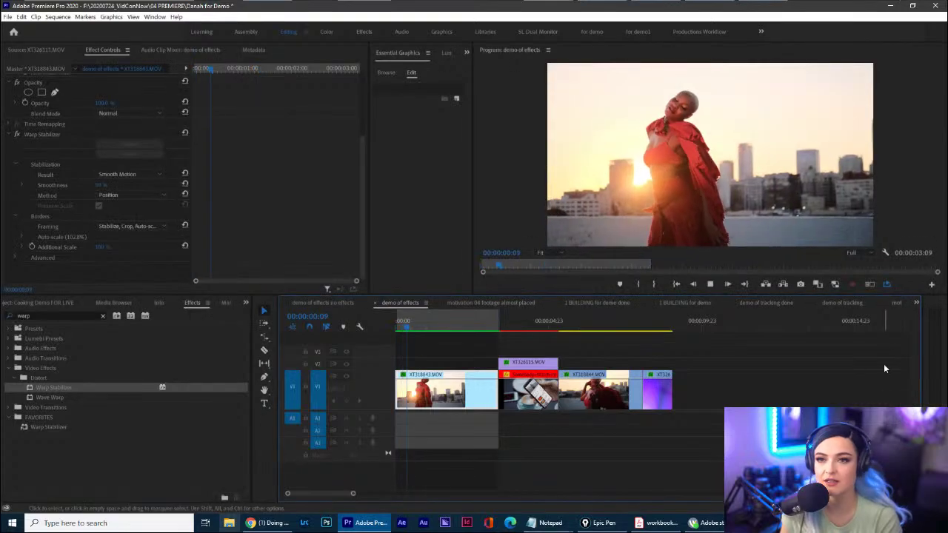
click(723, 170)
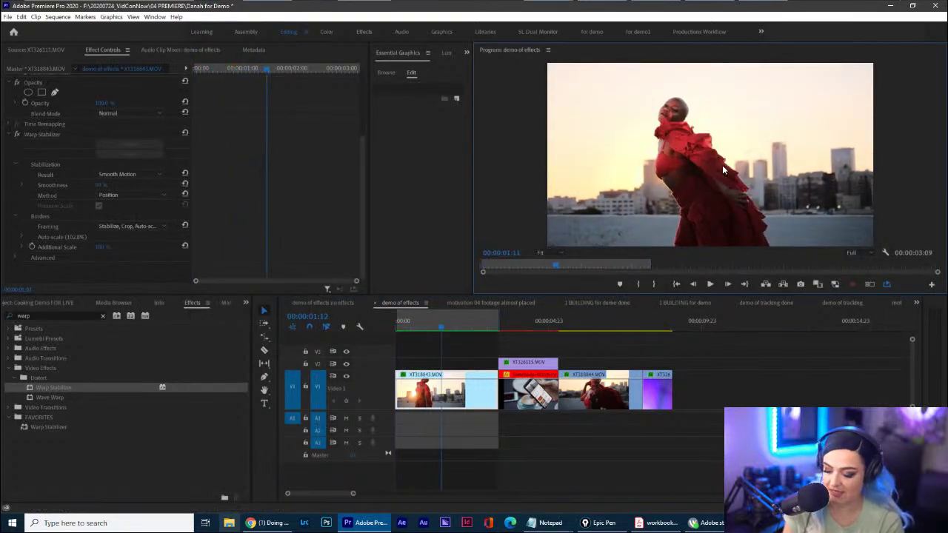
key(grave)
key(space)
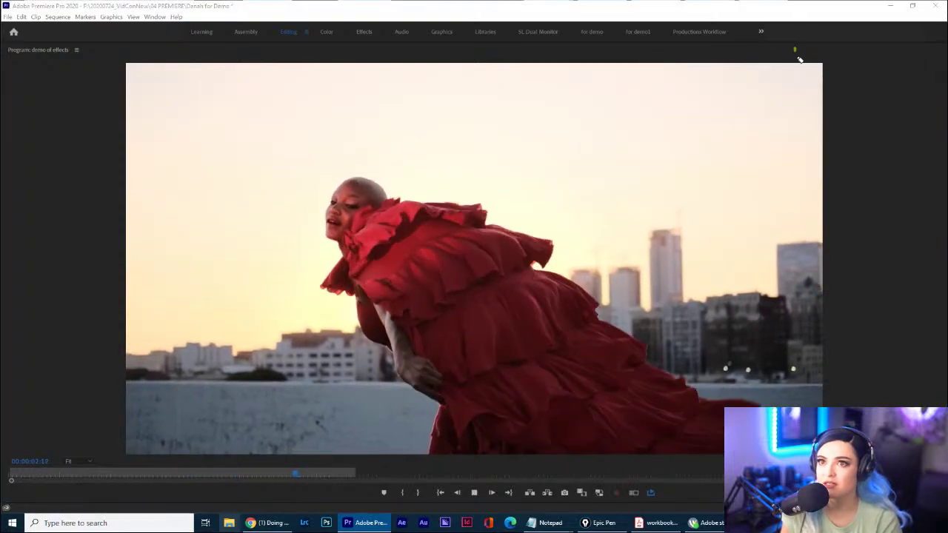
Outline the auto-scaled frame edge and the dancer temporarily with Epic Pen, then clear the marks and leave drawing mode.
mouse_move(797, 58)
mouse_down()
mouse_move(791, 415)
mouse_move(902, 84)
mouse_move(795, 45)
mouse_up()
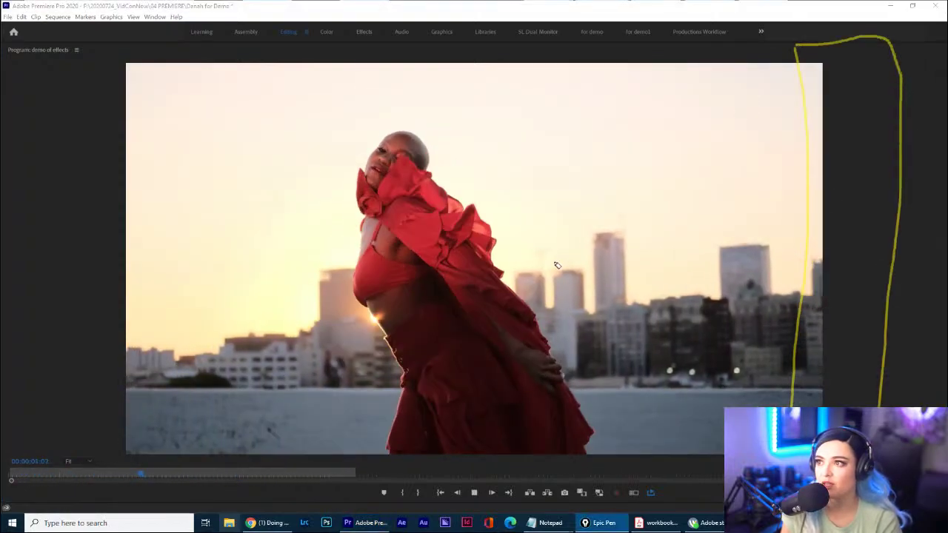
mouse_move(444, 454)
mouse_down()
mouse_move(382, 406)
mouse_move(353, 123)
mouse_move(587, 293)
mouse_move(296, 375)
mouse_move(261, 339)
mouse_up()
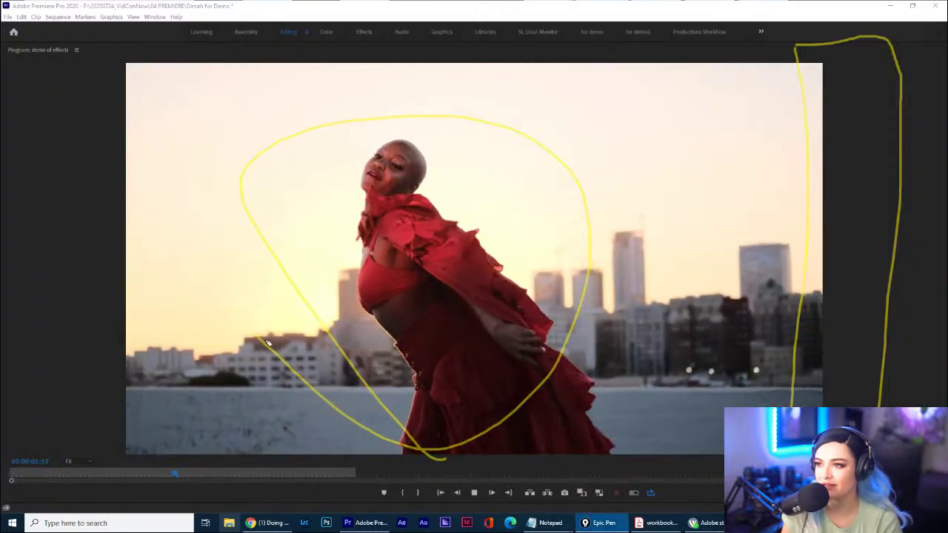
key(ctrl+shift+7)
mouse_move(789, 407)
mouse_down()
mouse_move(780, 18)
mouse_move(853, 63)
mouse_move(858, 406)
mouse_up()
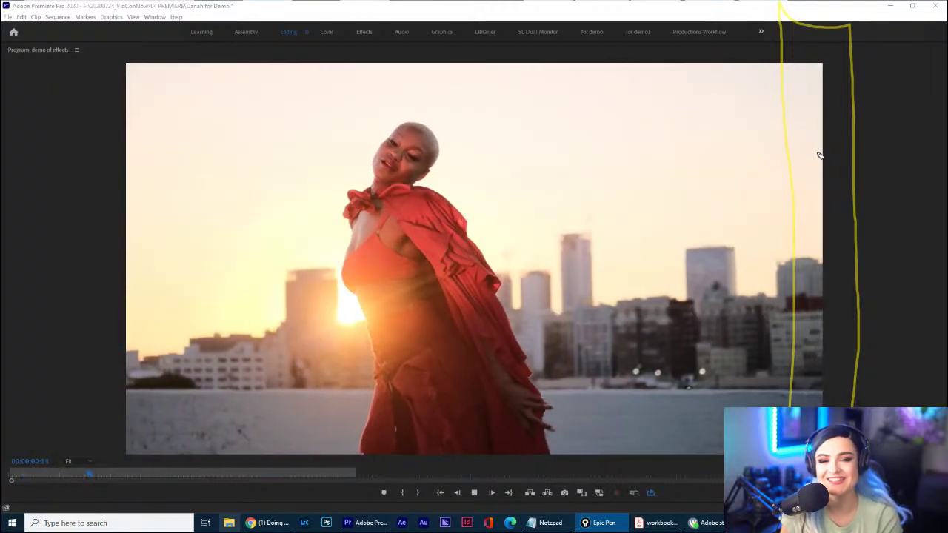
key(ctrl+shift+7)
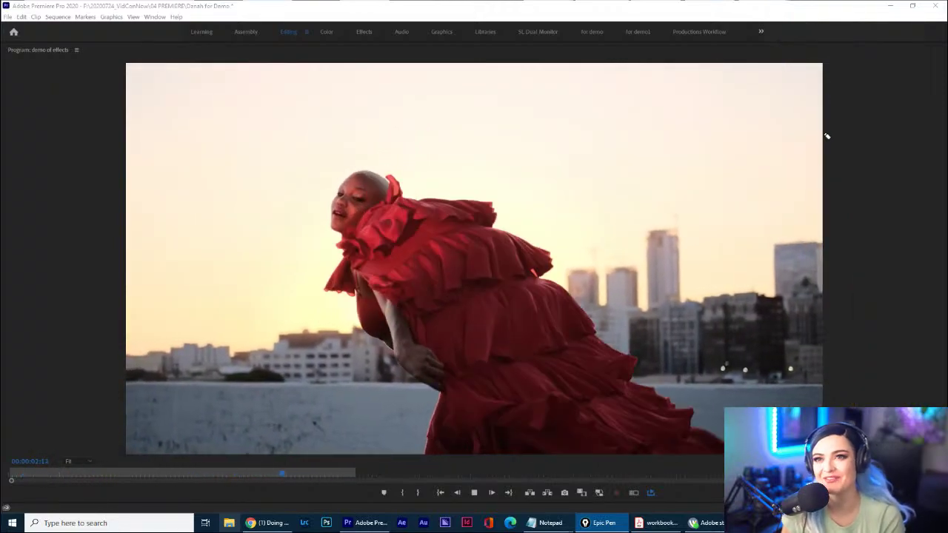
key(ctrl+shift+2)
click(644, 197)
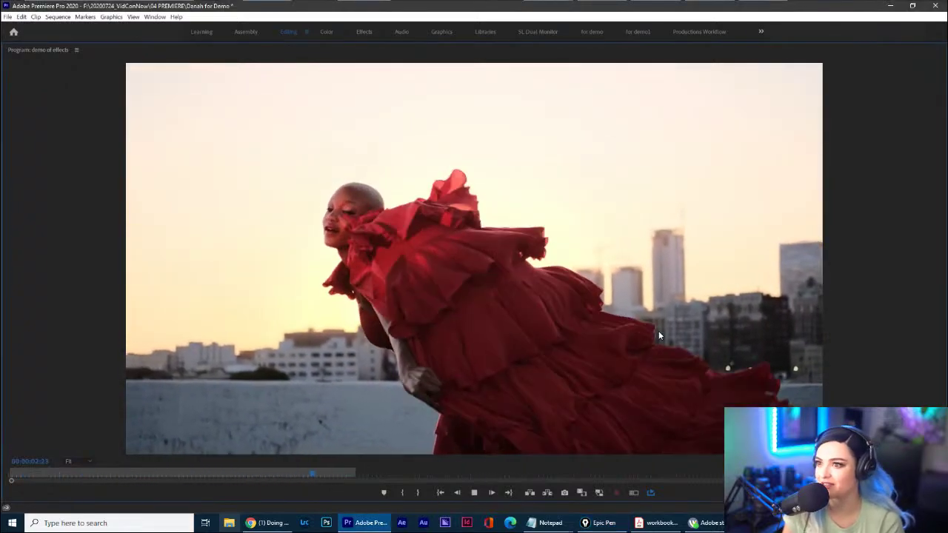
Restore the panel layout with the playhead parked at 00:00:02:05, and temporarily outline the whole frame with Epic Pen.
key(grave)
key(space)
mouse_move(447, 327)
mouse_down()
mouse_move(459, 325)
mouse_move(438, 327)
mouse_move(471, 327)
mouse_move(463, 331)
mouse_up()
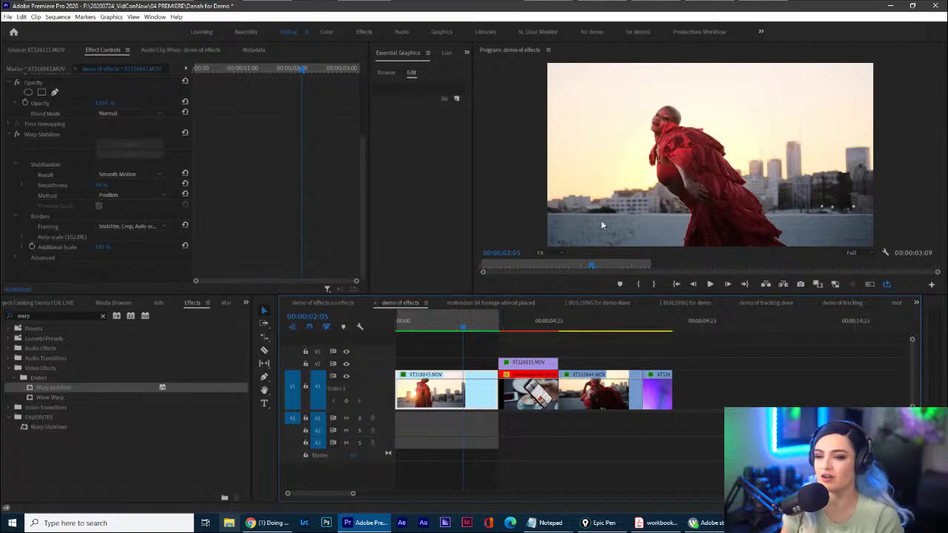
mouse_move(541, 68)
mouse_down()
mouse_move(524, 340)
mouse_move(743, 311)
mouse_move(883, 197)
mouse_move(580, 52)
mouse_up()
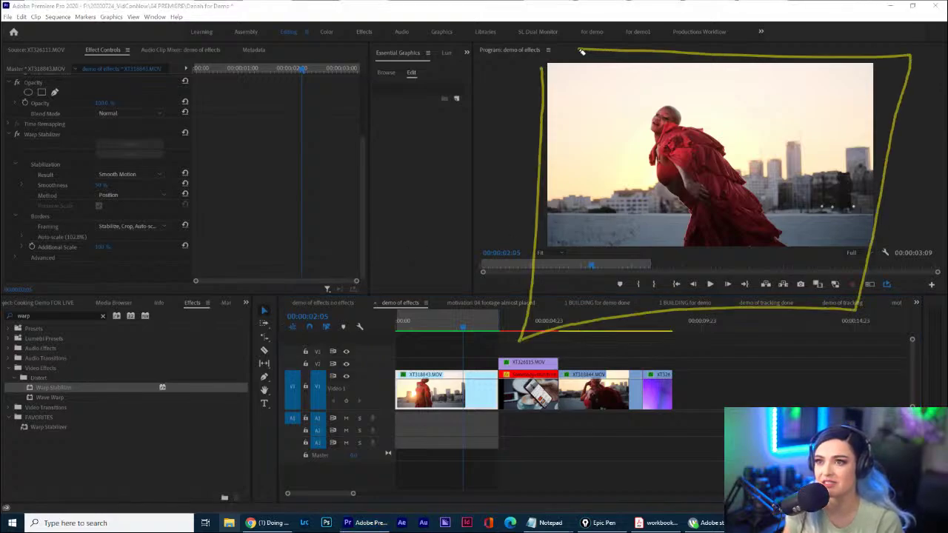
key(ctrl+shift+6)
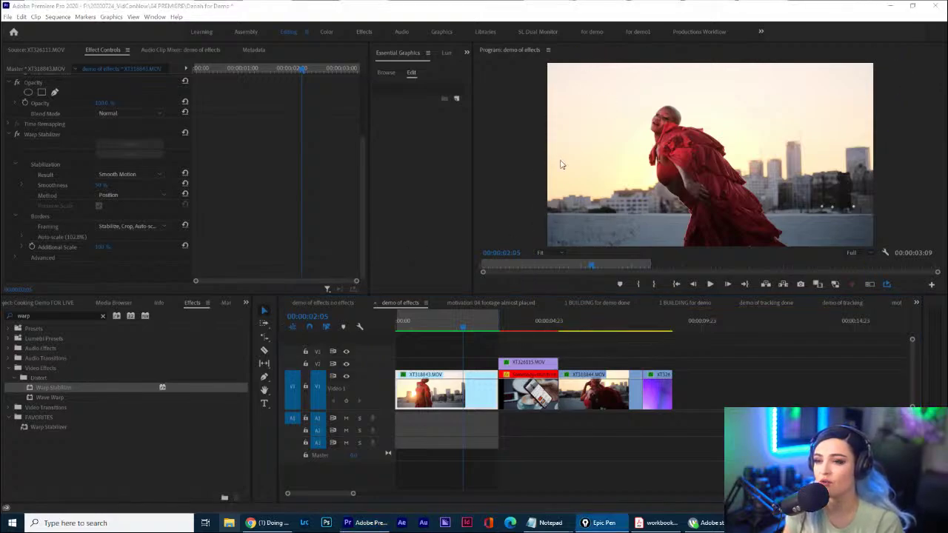
Set the Warp Stabilizer's Framing to Stabilize Only and reduce the clip's Motion Scale to 31.
click(149, 227)
click(150, 234)
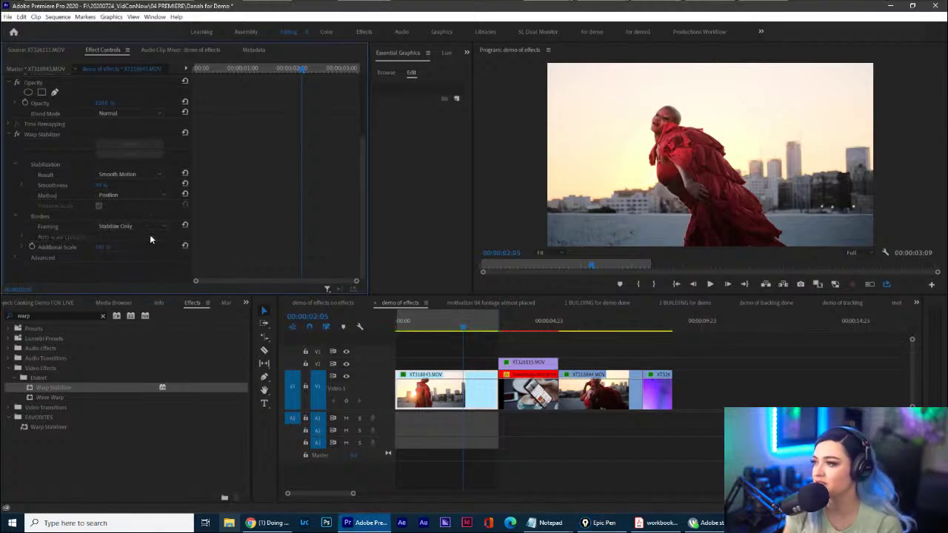
scroll(247, 242, up, 3)
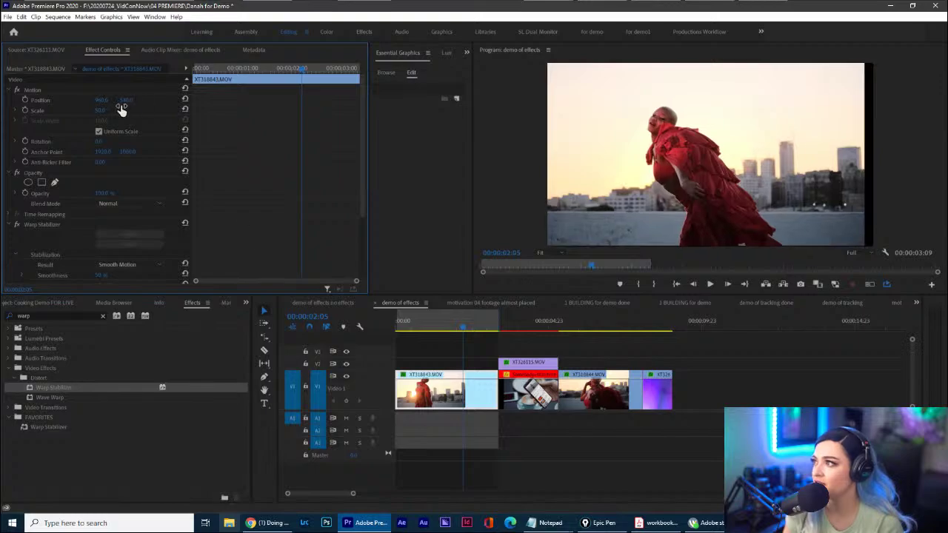
drag(108, 111, 94, 111)
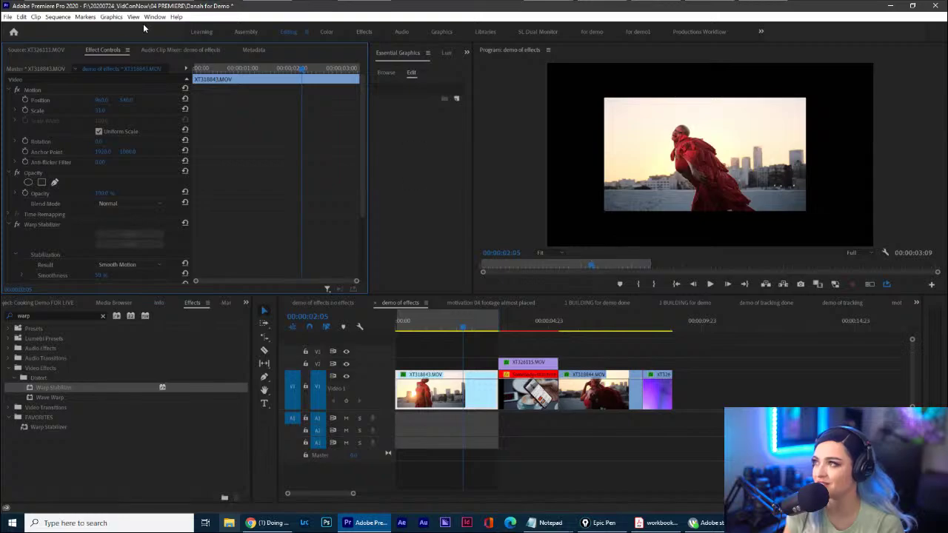
Render the sequence from In to Out and temporarily outline the scaled-down moving frame with Epic Pen during playback.
click(56, 17)
click(81, 46)
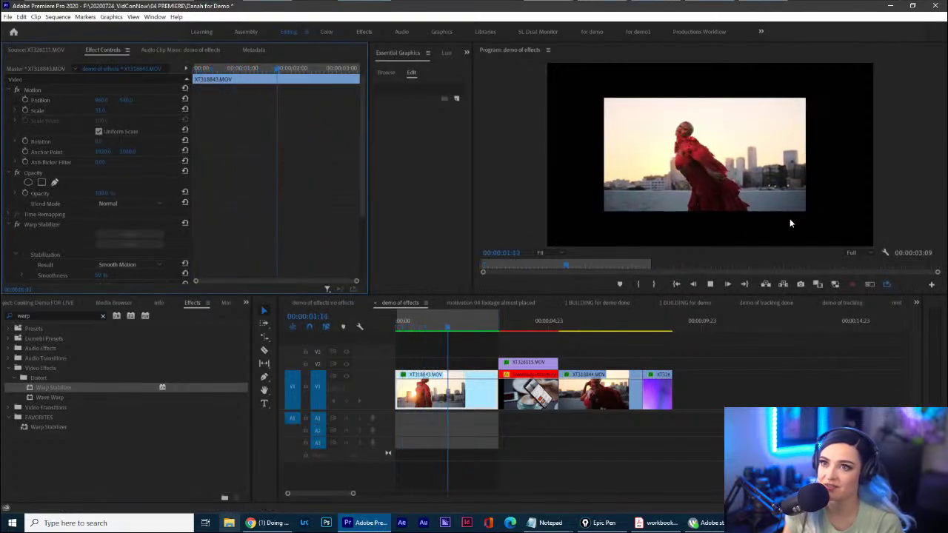
mouse_move(593, 89)
mouse_down()
mouse_move(618, 211)
mouse_move(810, 221)
mouse_move(831, 83)
mouse_move(521, 103)
mouse_up()
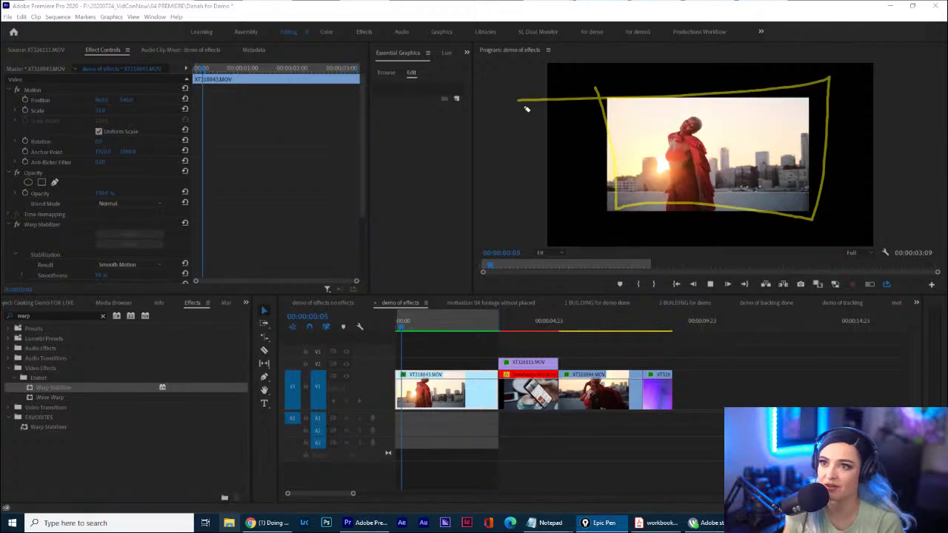
key(ctrl+shift+7)
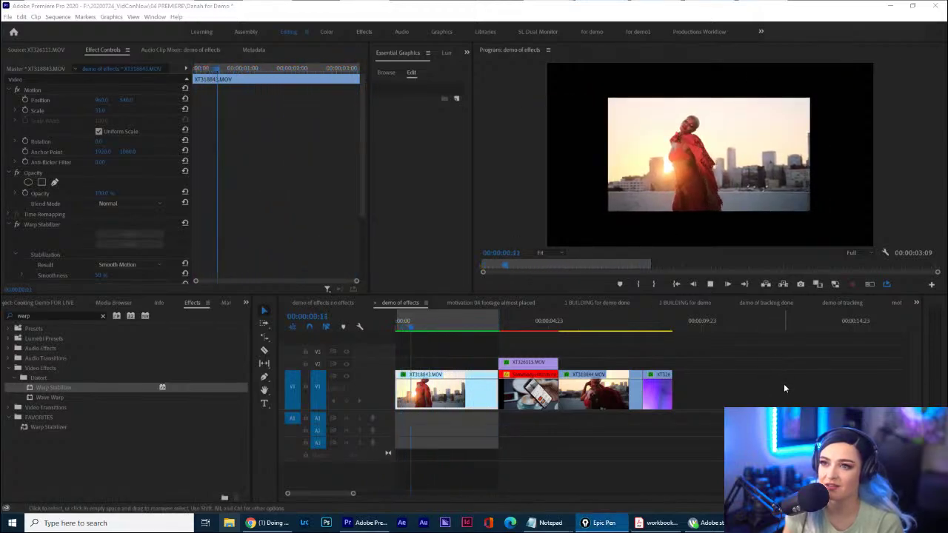
Stop playback and scrub through XT318843.MOV to examine how the stabilized frame shifts against the black background.
click(539, 342)
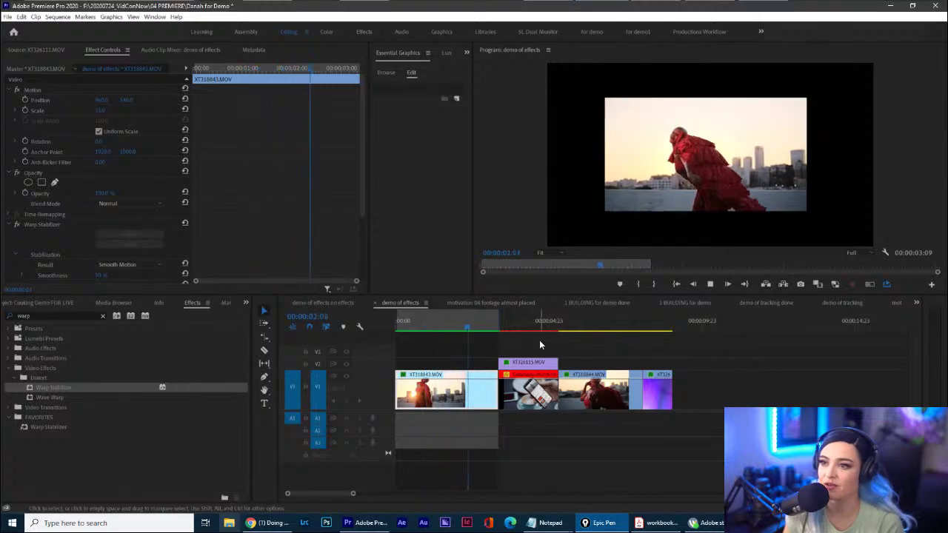
click(433, 325)
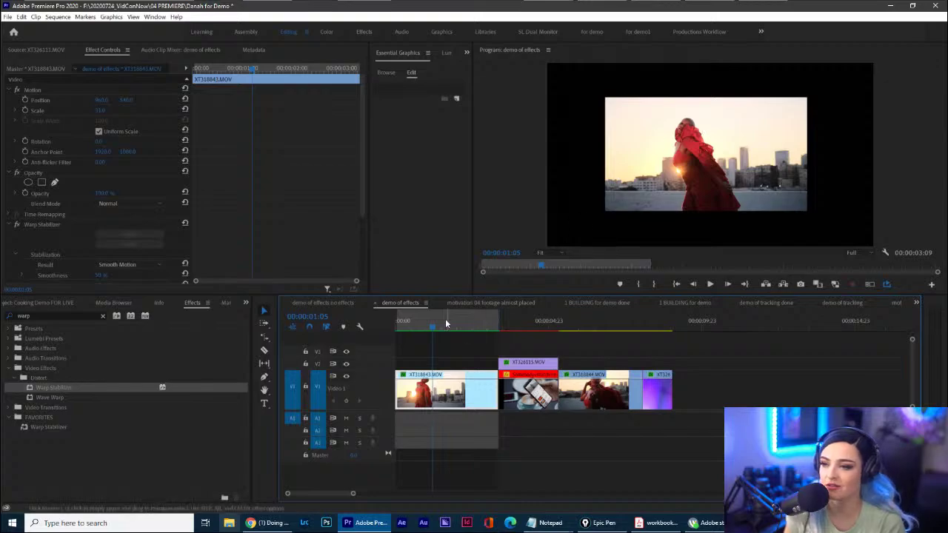
drag(445, 318, 471, 333)
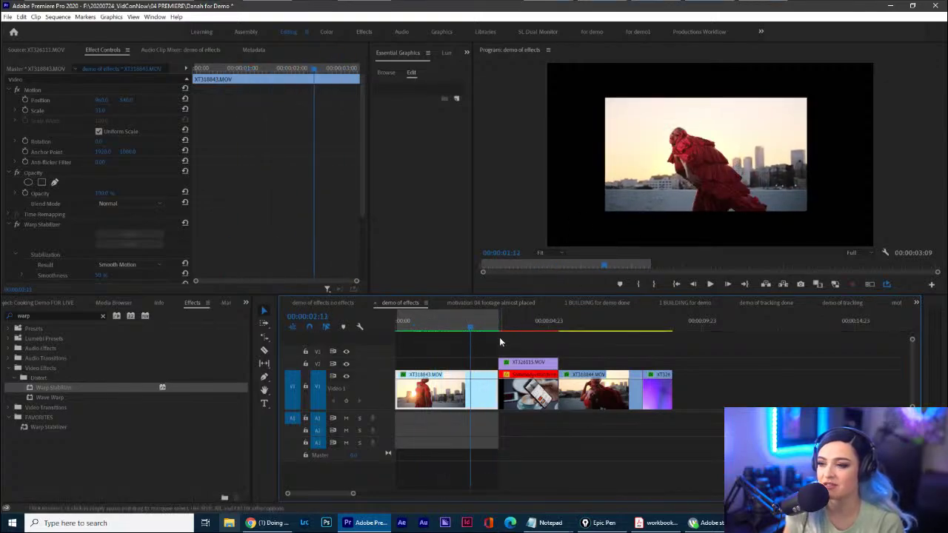
Nest the stabilized clip XT318843.MOV, naming the sequence "nested", the subject's first name and "stabilized".
right_click(436, 396)
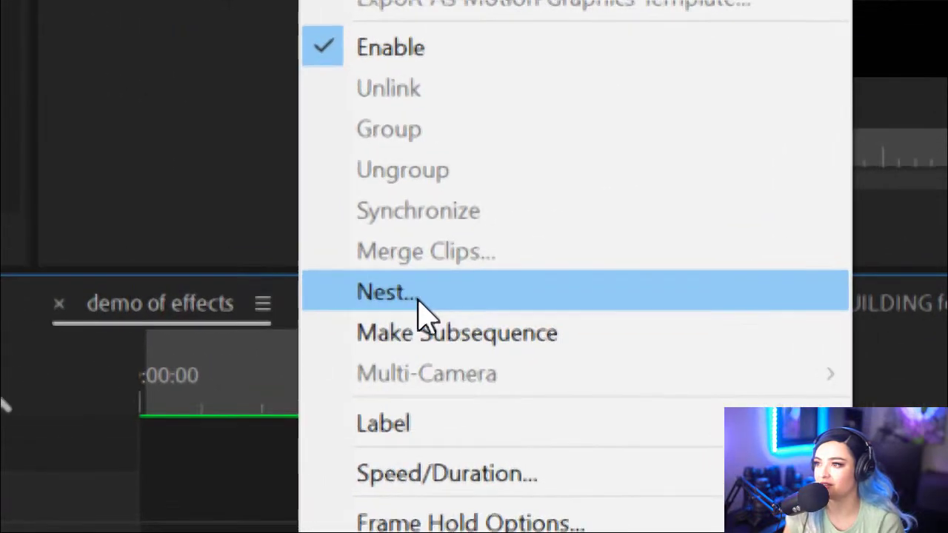
click(486, 302)
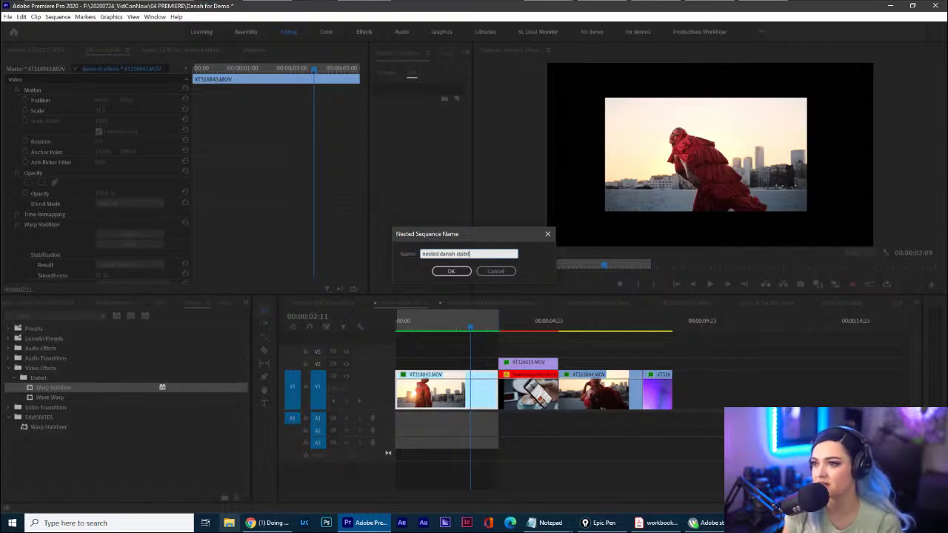
text(d)
key(Return)
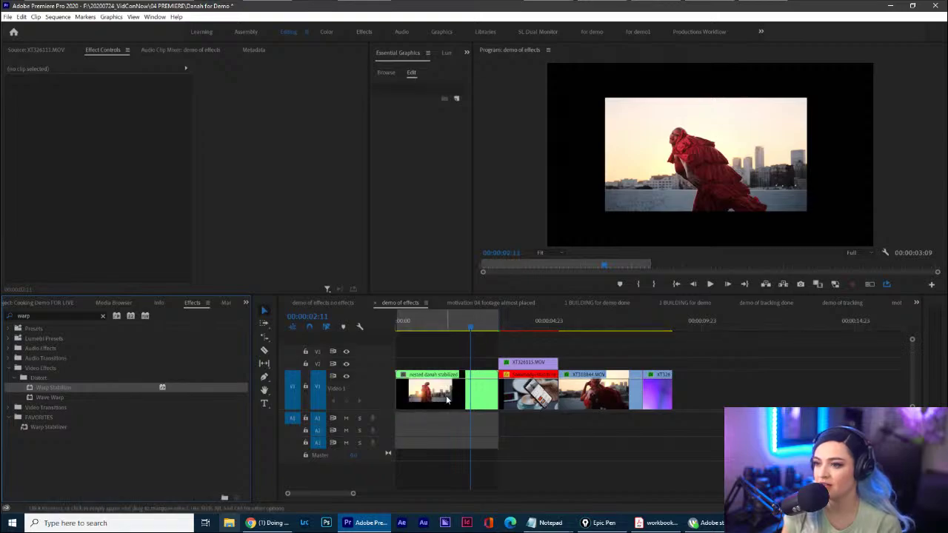
Apply the Crop effect to the nested clip, trim its left, top and right edges, and shift it toward the frame's lower-right corner.
click(101, 316)
text(crop)
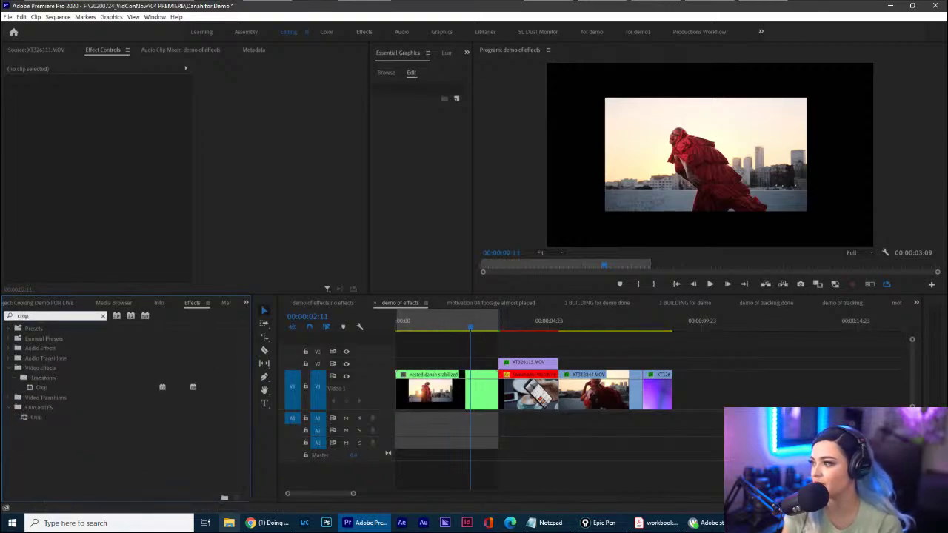
drag(36, 417, 481, 389)
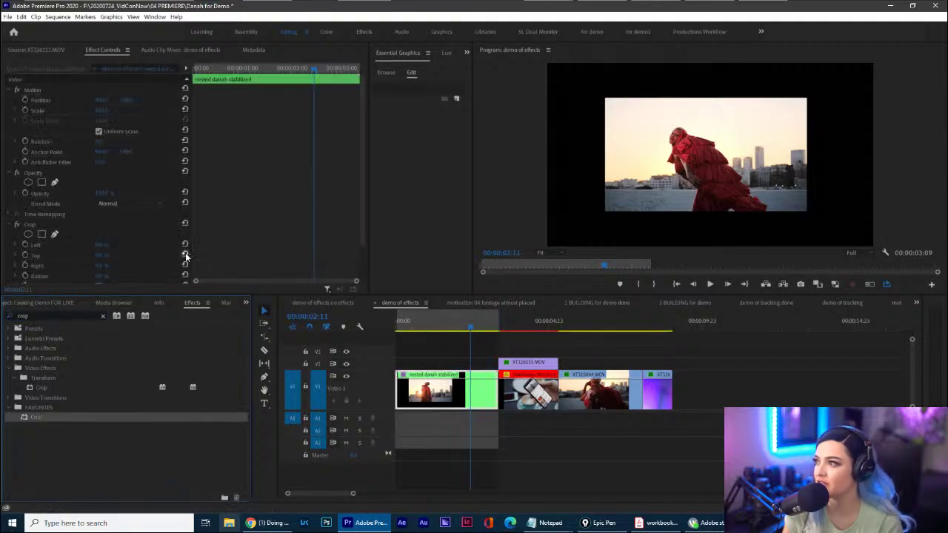
scroll(138, 256, down, 2)
mouse_move(101, 207)
mouse_down()
mouse_move(123, 206)
mouse_move(104, 206)
mouse_up()
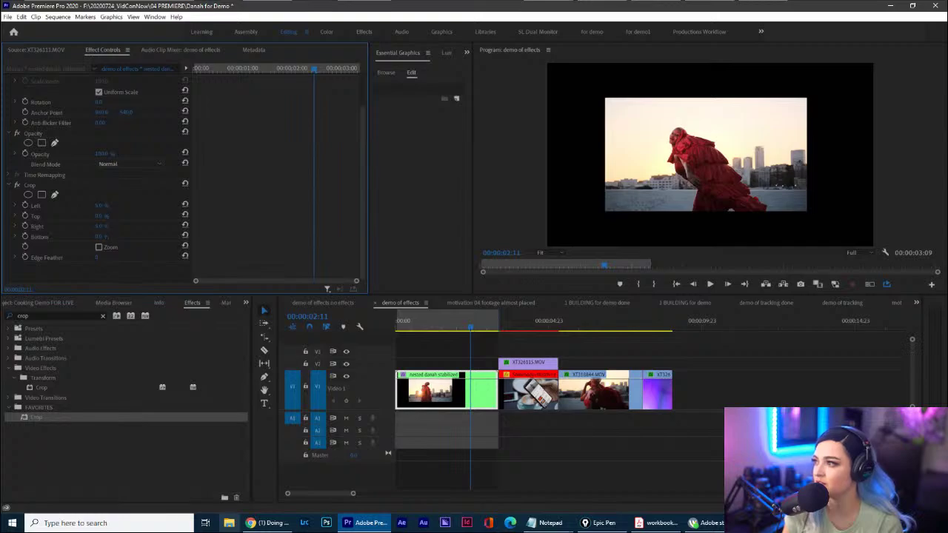
mouse_move(101, 226)
mouse_down()
mouse_move(142, 208)
mouse_move(114, 209)
mouse_move(110, 219)
mouse_up()
scroll(249, 167, up, 2)
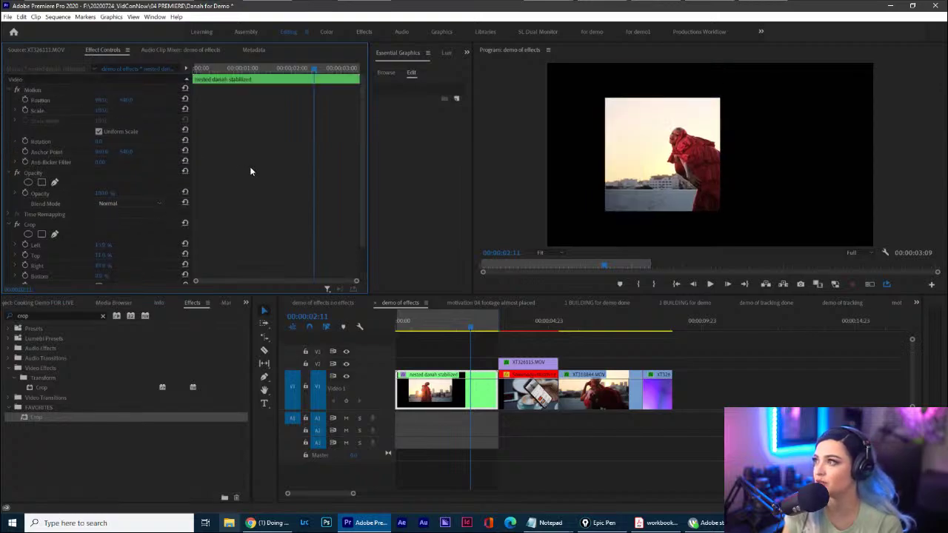
drag(102, 99, 159, 99)
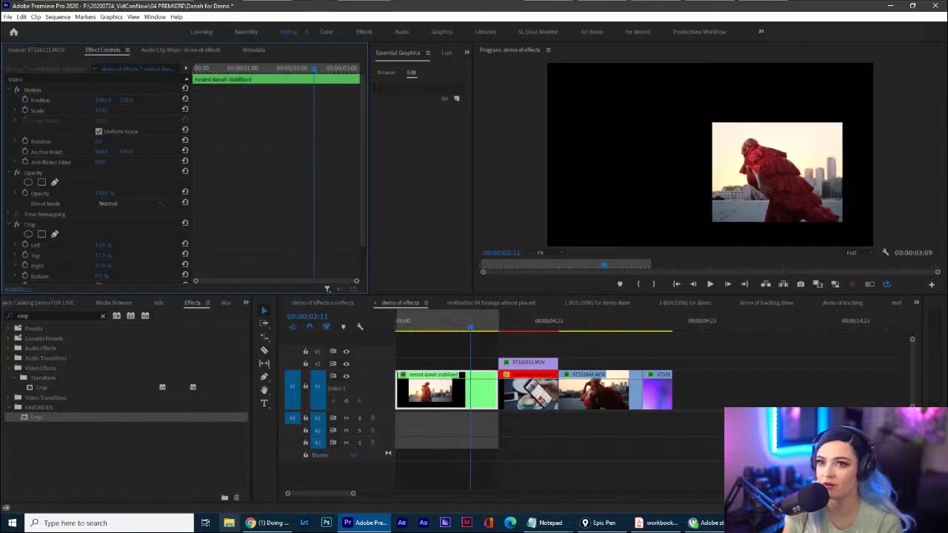
Place the nested clip on V2 directly above XT318844.MOV and clear the sequence's In and Out points.
click(453, 389)
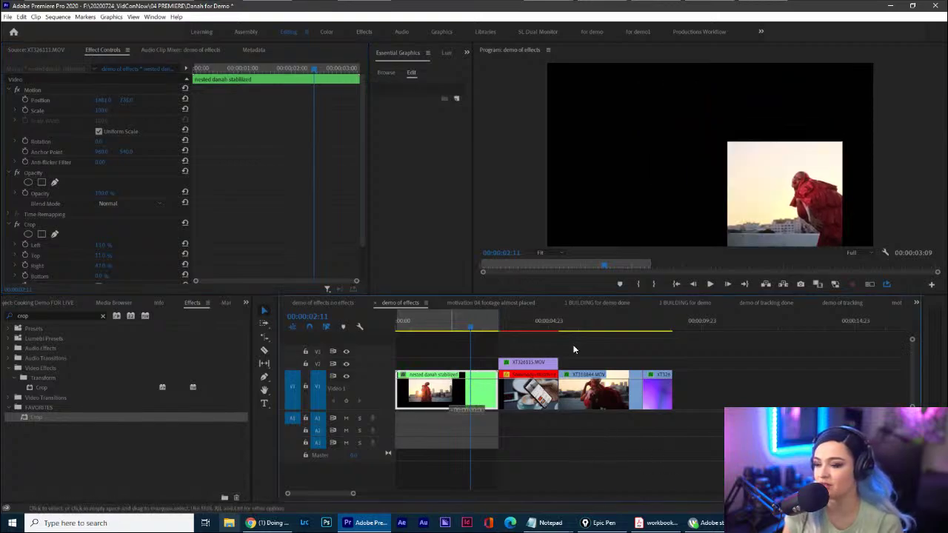
drag(572, 349, 611, 363)
click(588, 329)
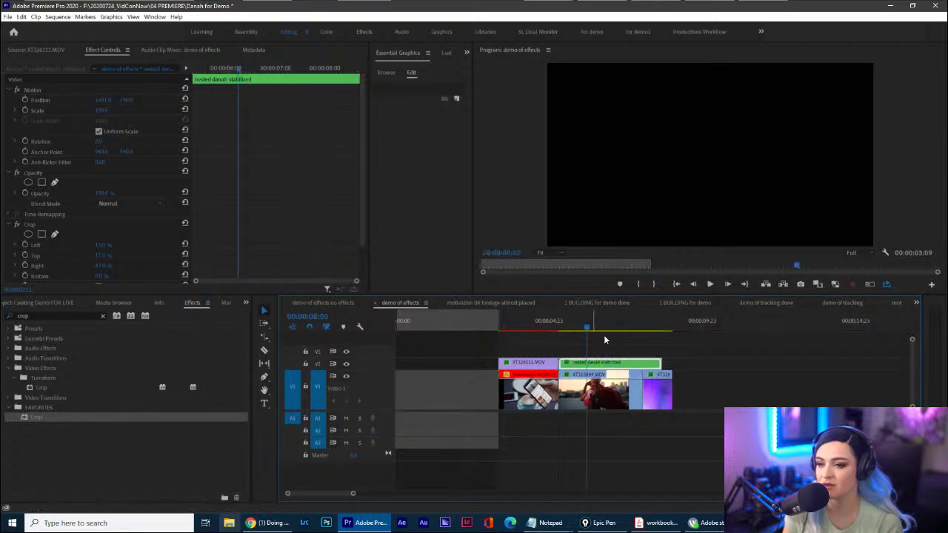
right_click(620, 313)
click(671, 204)
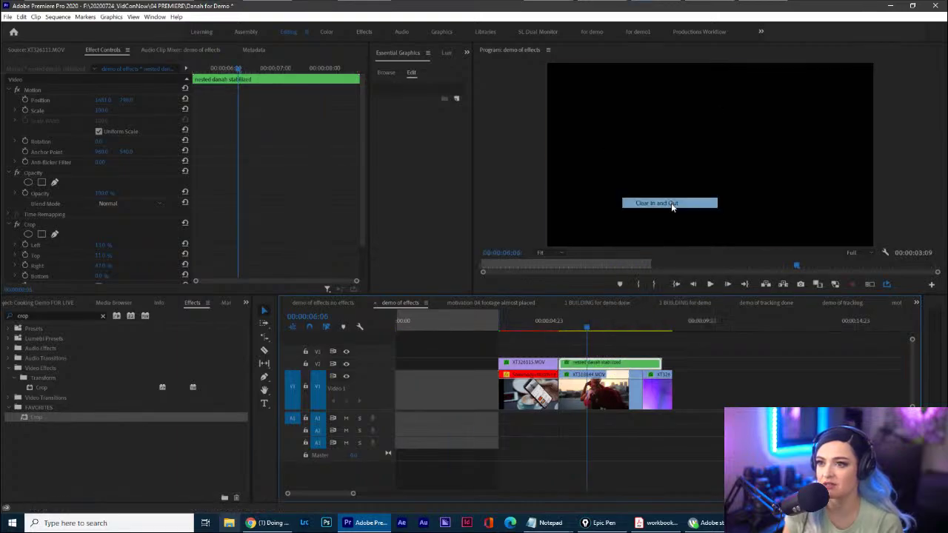
Disable the Gaussian Blur on XT318844.MOV and reposition the nested clip to the lower-left area of the frame.
click(622, 388)
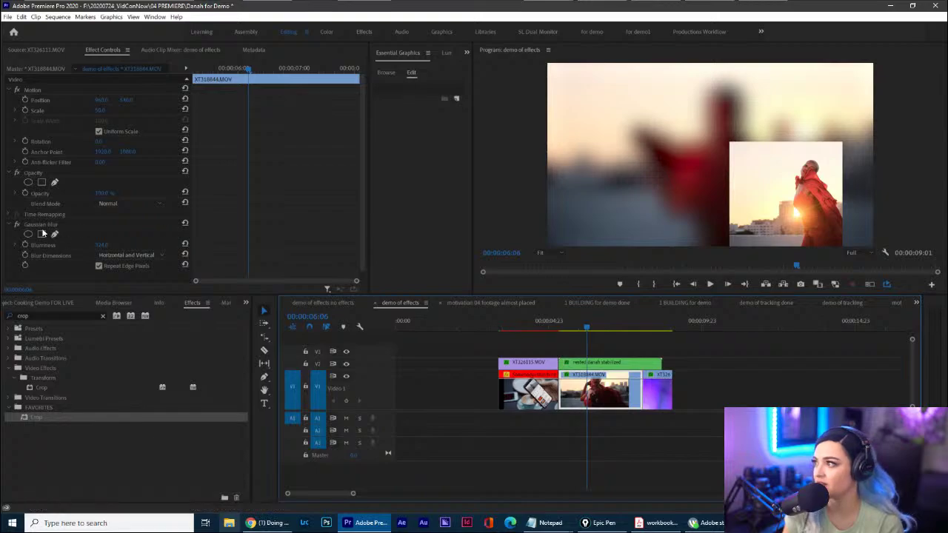
click(17, 223)
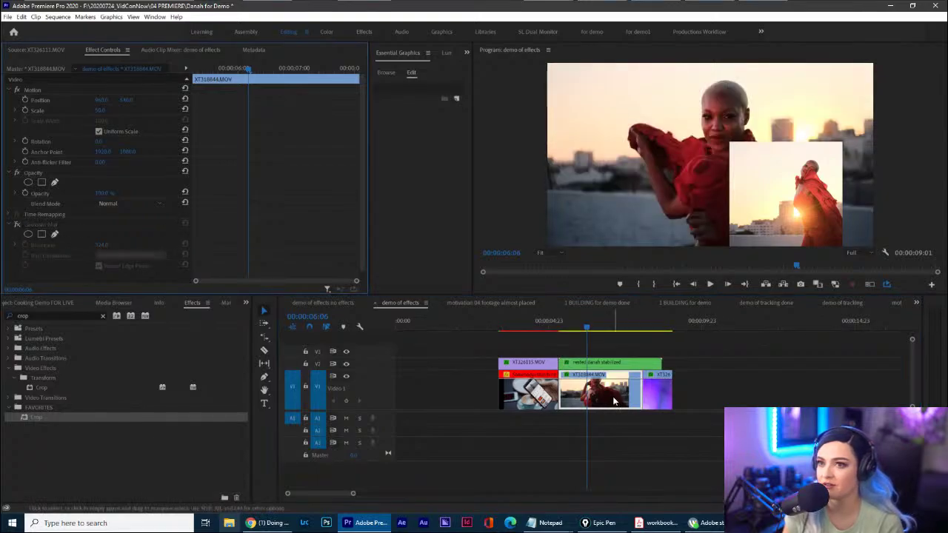
click(638, 365)
mouse_move(102, 100)
mouse_down()
mouse_move(14, 99)
mouse_move(152, 100)
mouse_move(106, 101)
mouse_up()
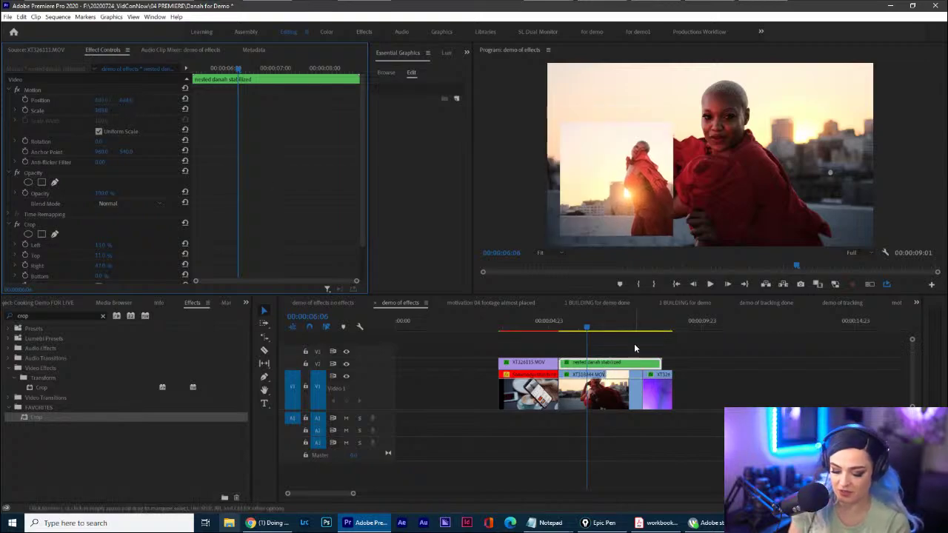
Mark In at 00:00:05:08 and Out at 00:00:08:02 around the overlaid clips and start rendering that range.
key(Up)
key(i)
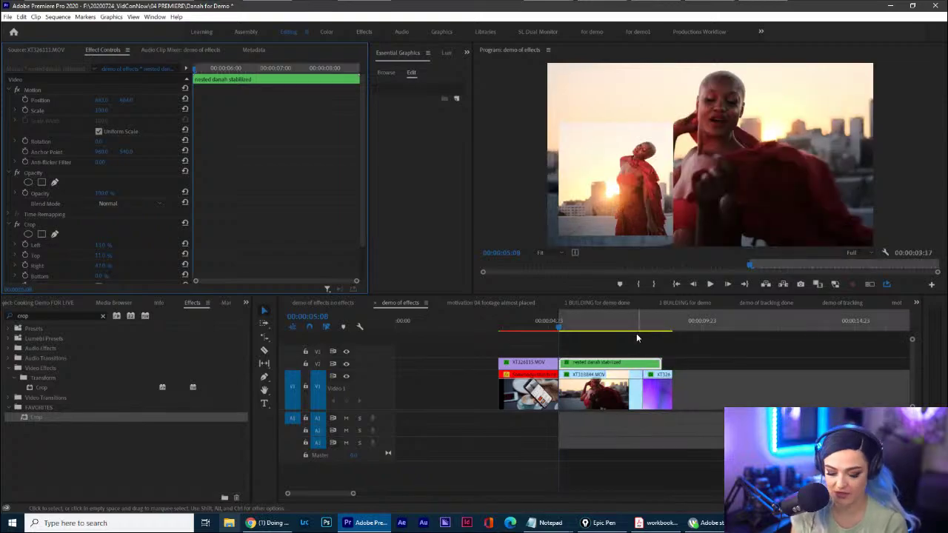
click(642, 332)
key(o)
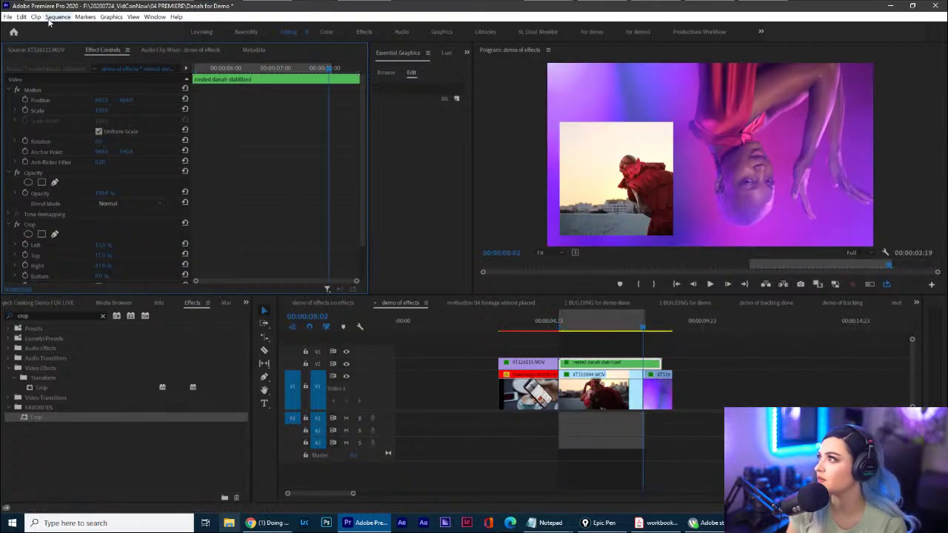
click(57, 16)
click(78, 50)
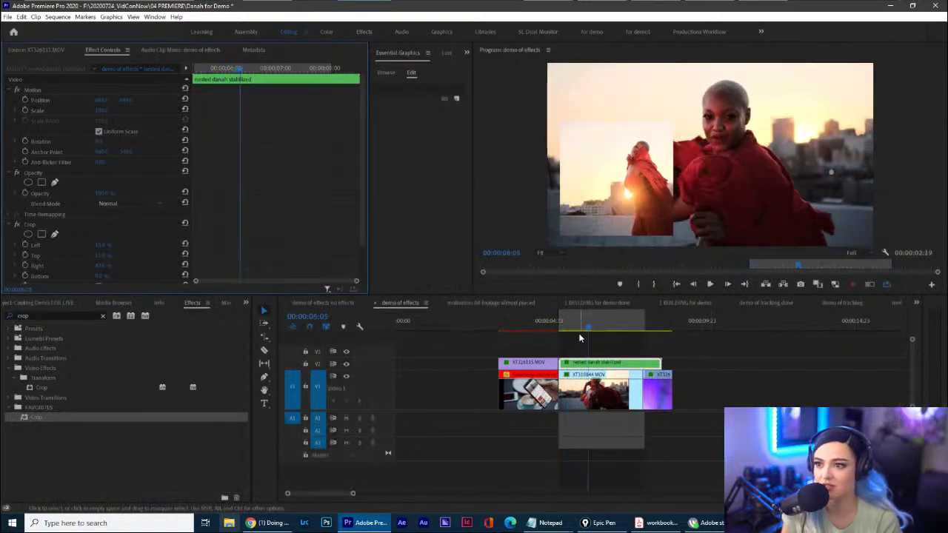
Render the marked range from In to Out and play back the picture-in-picture, stopping near its beginning.
click(564, 330)
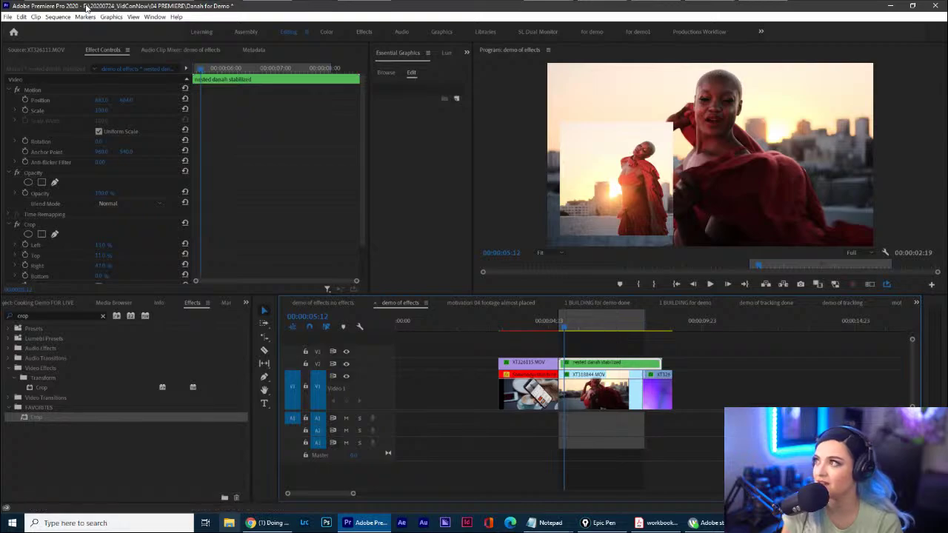
click(58, 16)
click(75, 50)
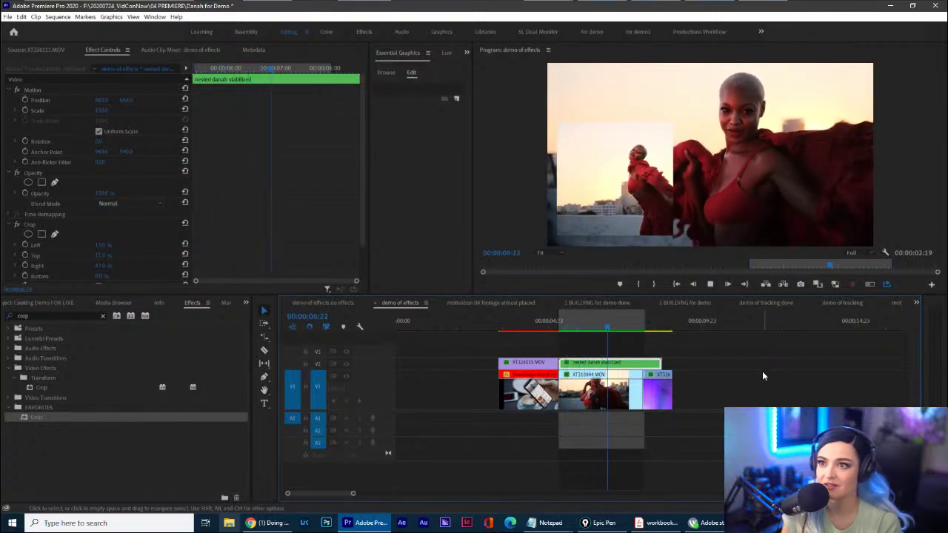
key(space)
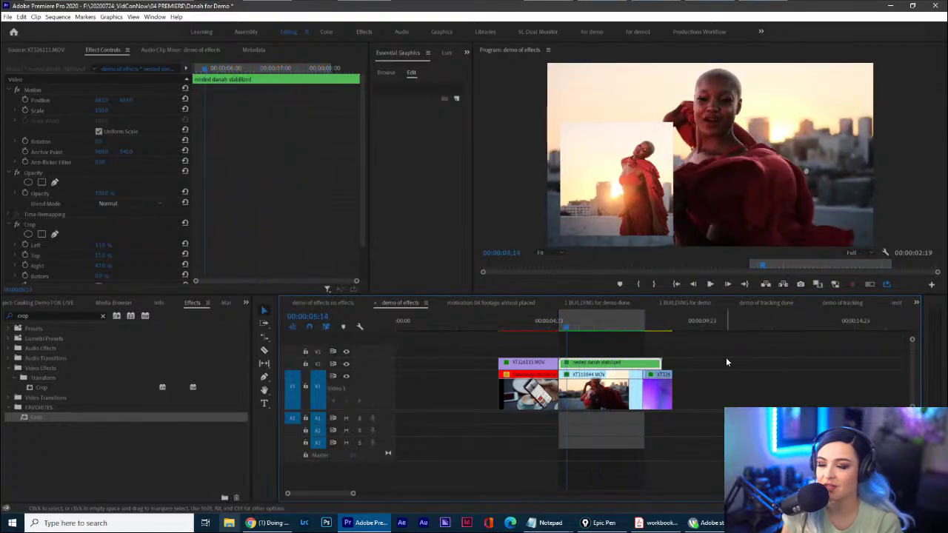
Clear the In and Out points and move the nested clip back to the start of V1.
right_click(633, 330)
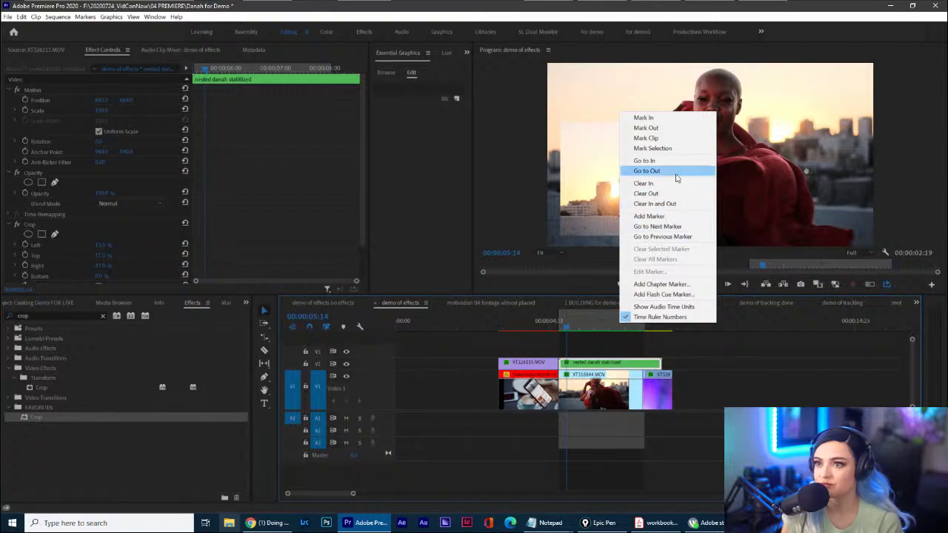
click(651, 197)
drag(623, 365, 459, 387)
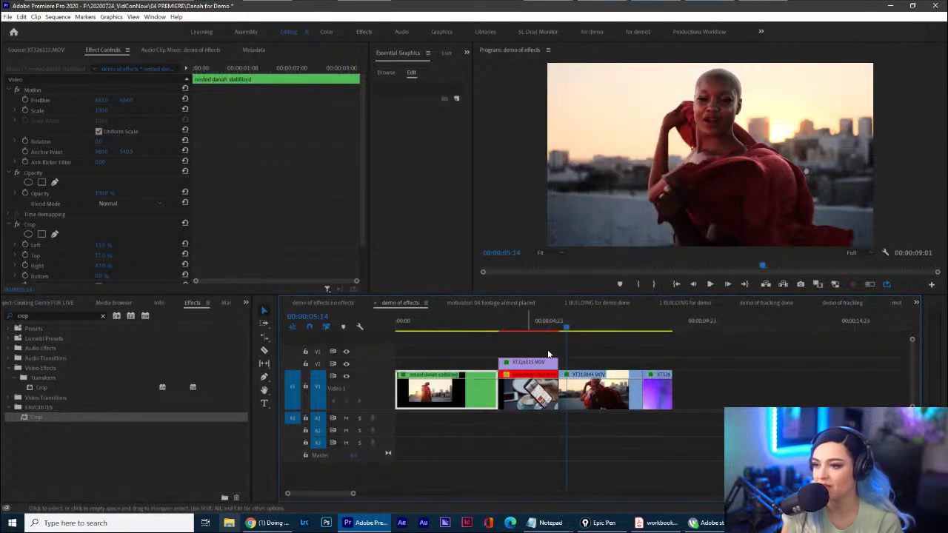
Move the playhead over XT326111.MOV at the end of V1 to view its vertically flipped picture.
click(658, 345)
click(653, 323)
mouse_move(653, 323)
mouse_down()
mouse_move(666, 325)
mouse_move(648, 324)
mouse_up()
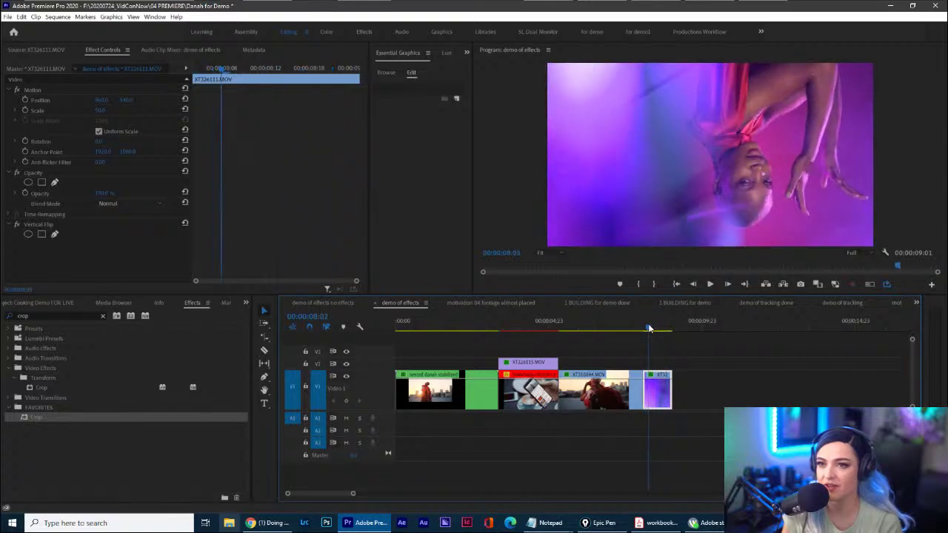
Replace the Vertical Flip effect on the last clip, XT326111.MOV, with Horizontal Flip.
click(52, 226)
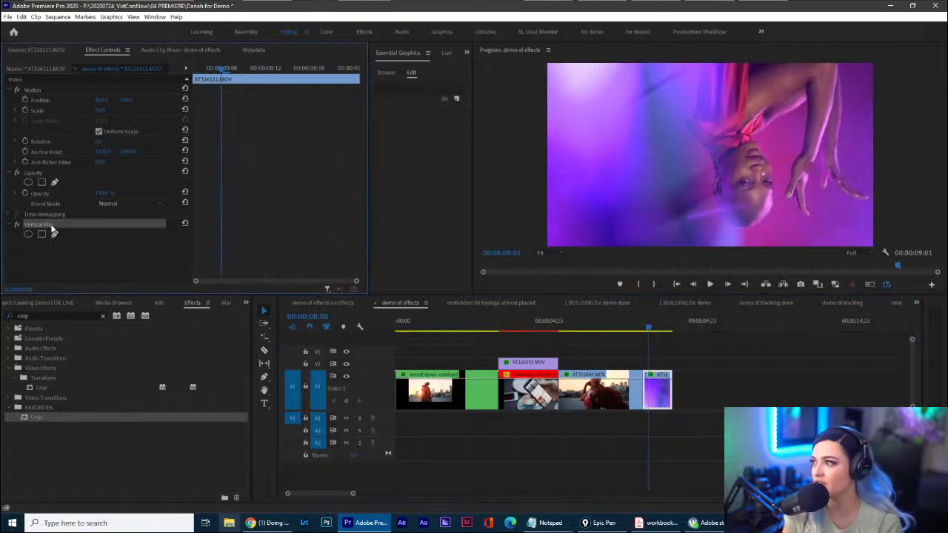
click(103, 316)
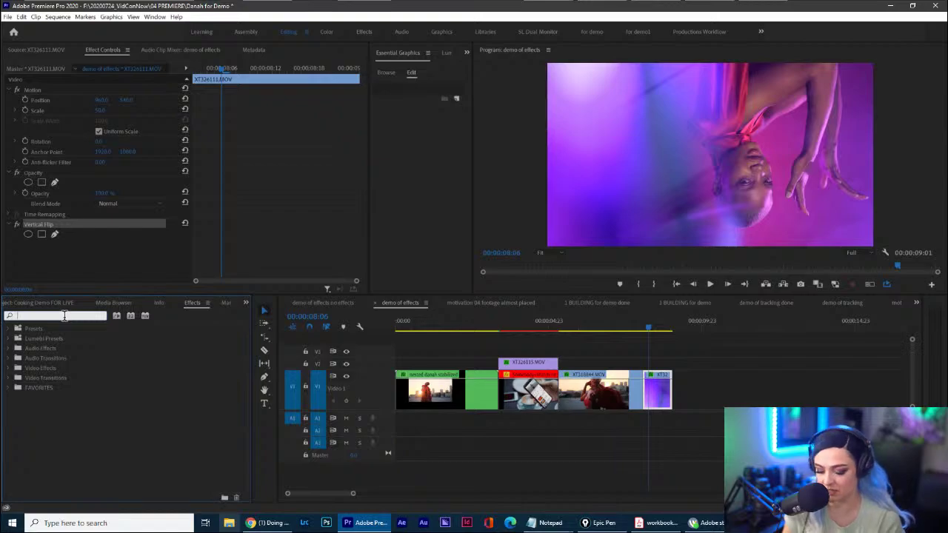
text(flip)
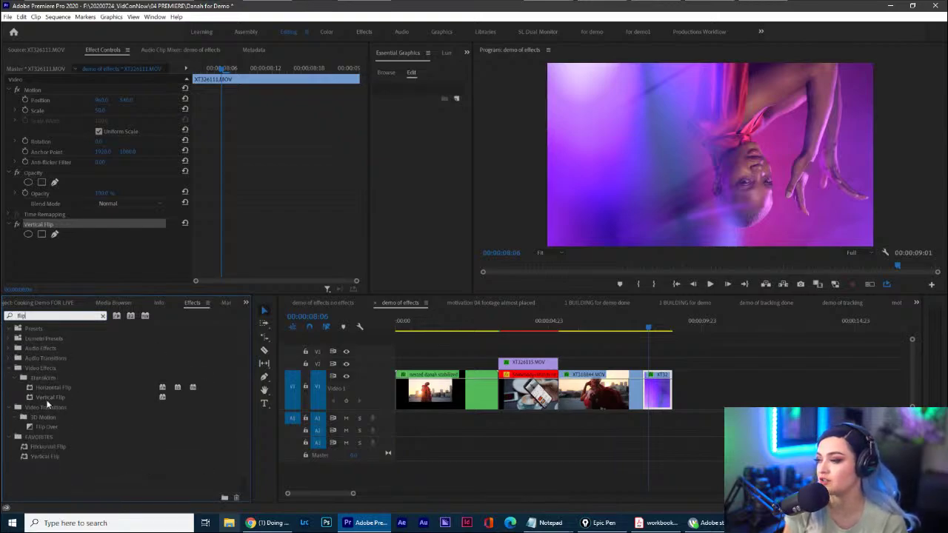
click(27, 222)
key(Delete)
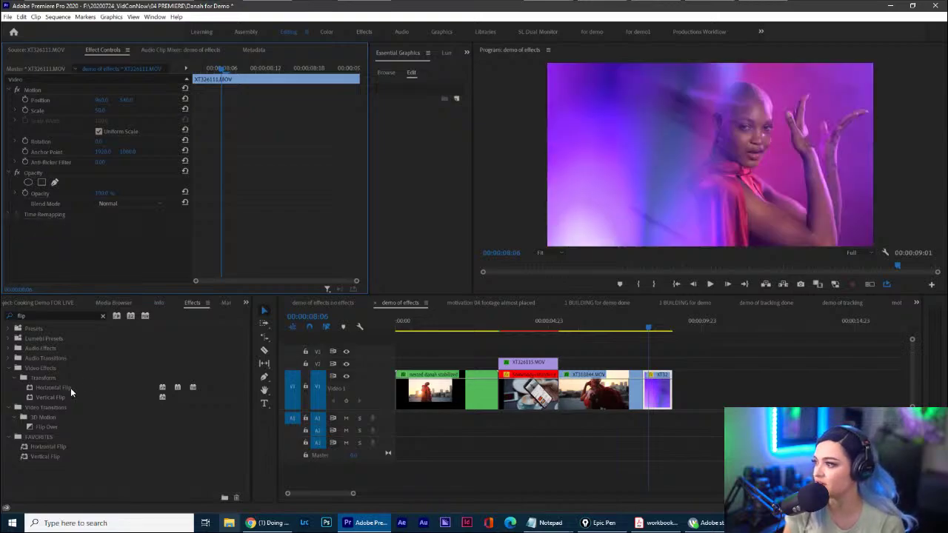
drag(65, 387, 666, 392)
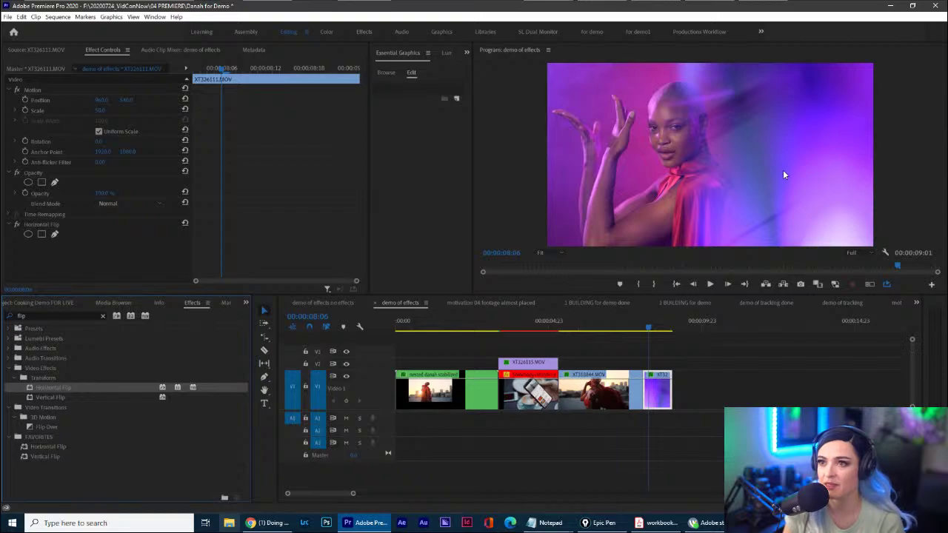
Open the motivation 1080 sequence and scrub through the dancer clips under the beat drop marker to compare their directions.
click(896, 304)
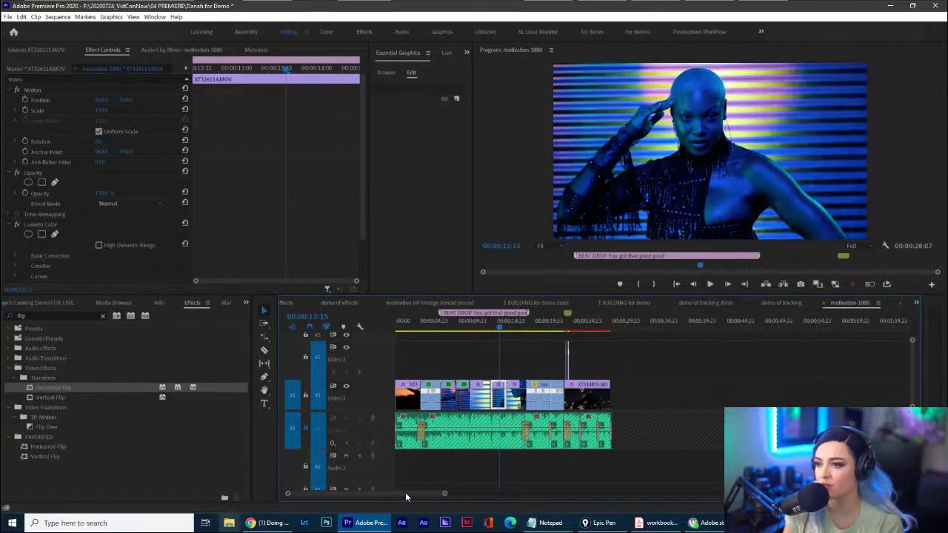
click(448, 324)
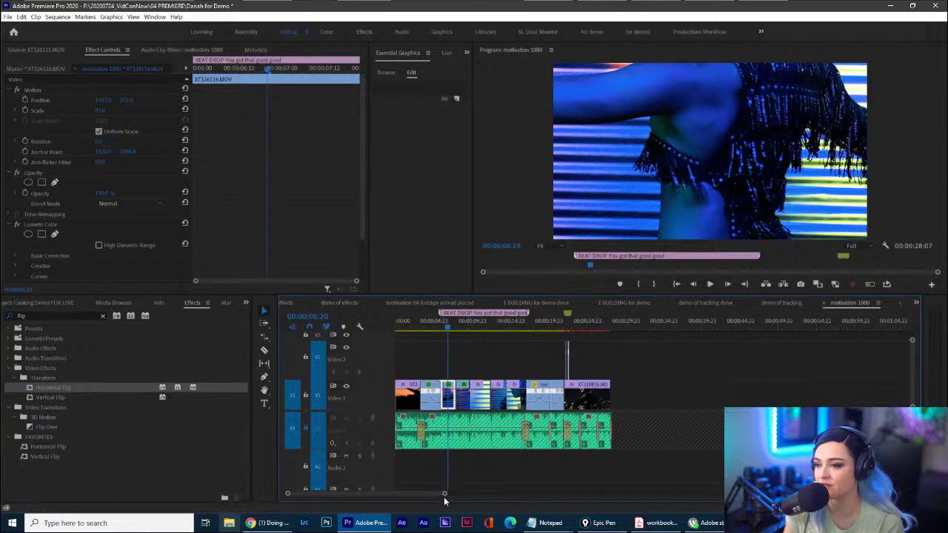
drag(444, 494, 398, 495)
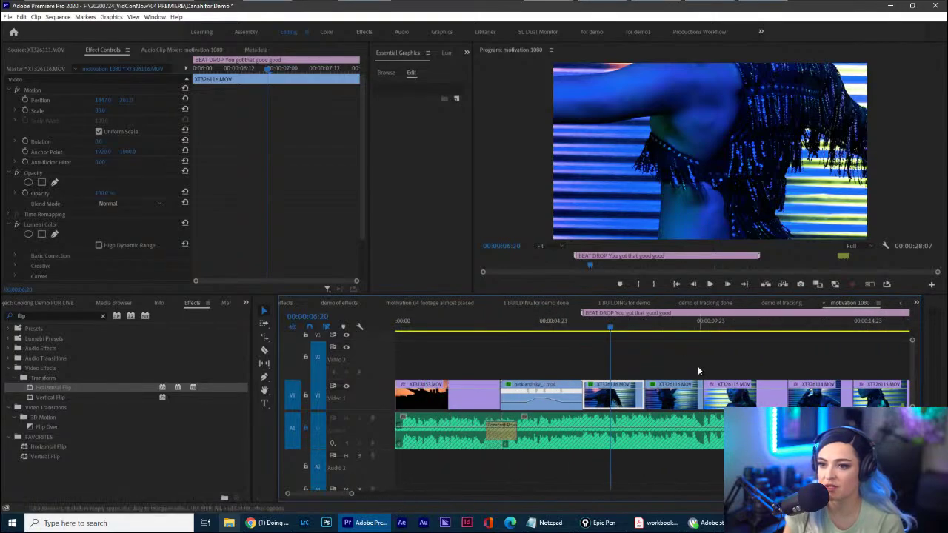
scroll(697, 366, down, 3)
click(544, 327)
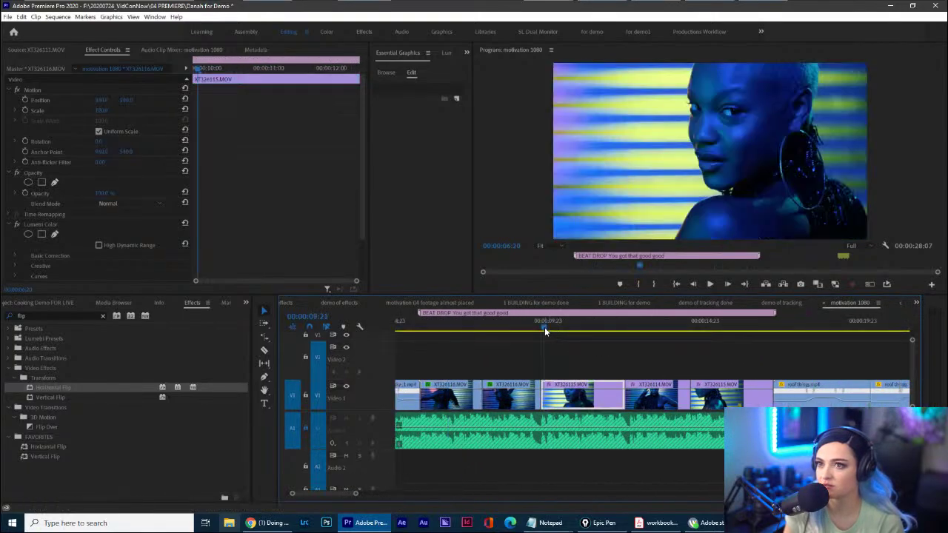
drag(544, 328, 651, 364)
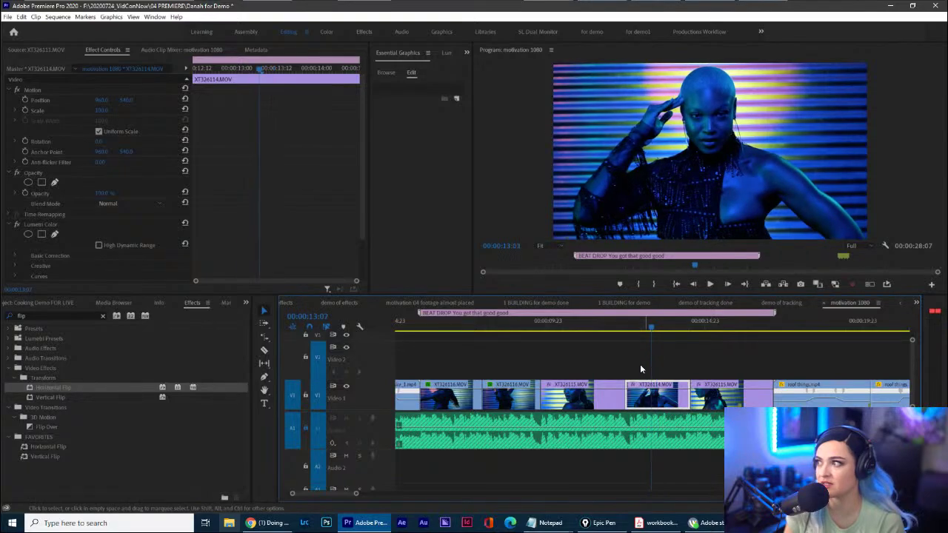
Apply Horizontal Flip to the XT326114.MOV clip and scrub through the shot to check its orientation.
drag(74, 386, 656, 396)
drag(636, 330, 684, 333)
drag(63, 388, 655, 393)
drag(633, 328, 664, 348)
Annotate the previewed XT326116.MOV and XT326115.MOV shots with Epic Pen strokes around the cut and clear the drawings.
click(518, 355)
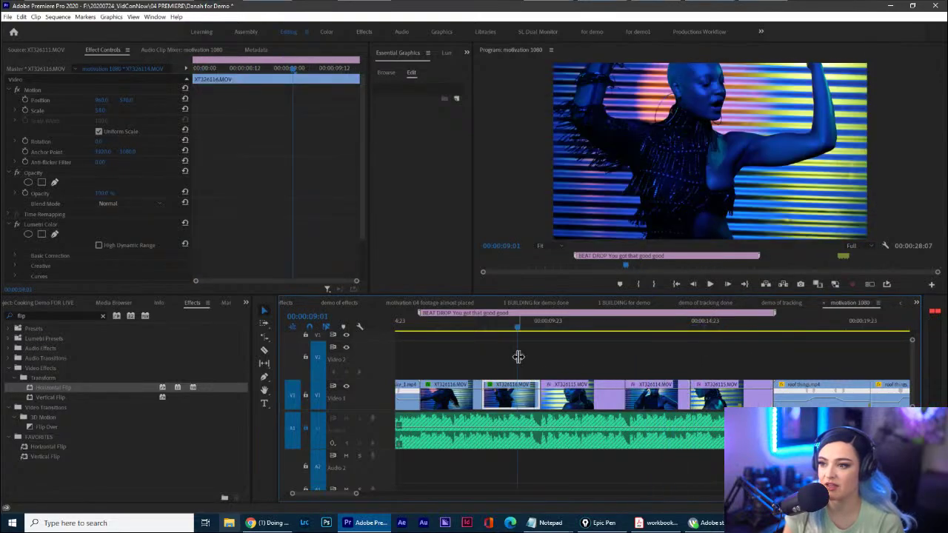
scroll(517, 353, up, 3)
drag(542, 331, 652, 333)
mouse_move(725, 59)
mouse_down()
mouse_move(772, 149)
mouse_move(650, 202)
mouse_up()
drag(756, 105, 837, 116)
mouse_move(789, 120)
mouse_down()
mouse_move(871, 119)
mouse_move(827, 145)
mouse_move(651, 149)
mouse_up()
key(ctrl+shift+2)
click(687, 331)
key(ctrl+shift+3)
key(ctrl+shift+7)
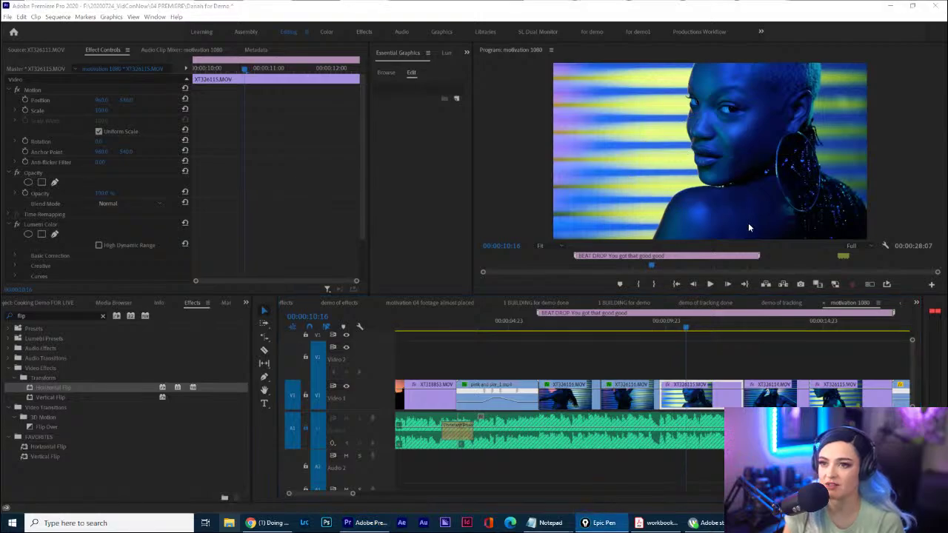
Try Horizontal Flip on the second XT326116.MOV clip and review its cut to the XT326115.MOV clip.
click(634, 328)
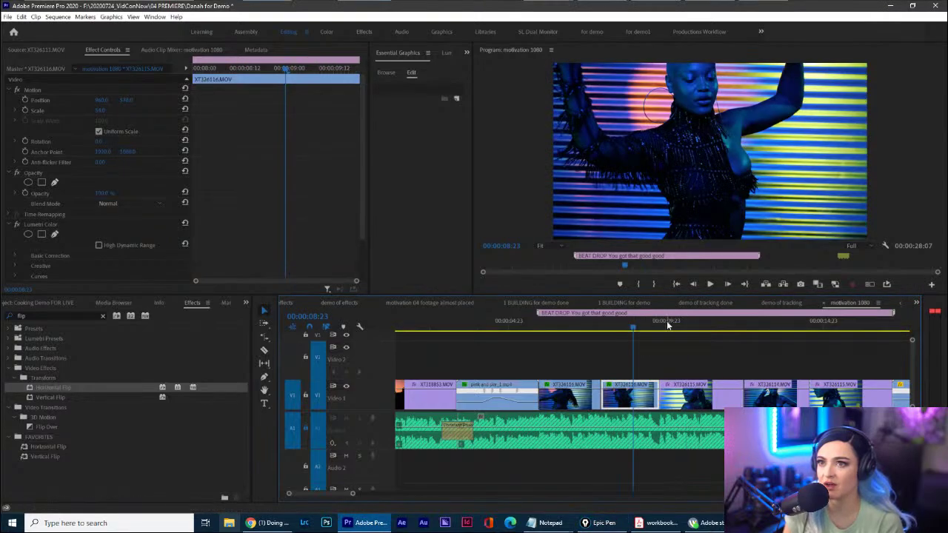
key(space)
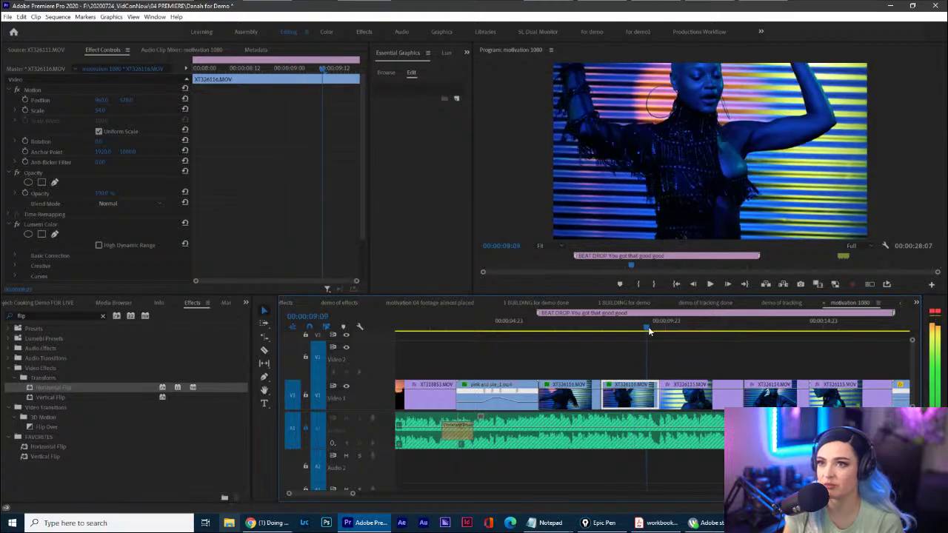
click(41, 392)
click(621, 328)
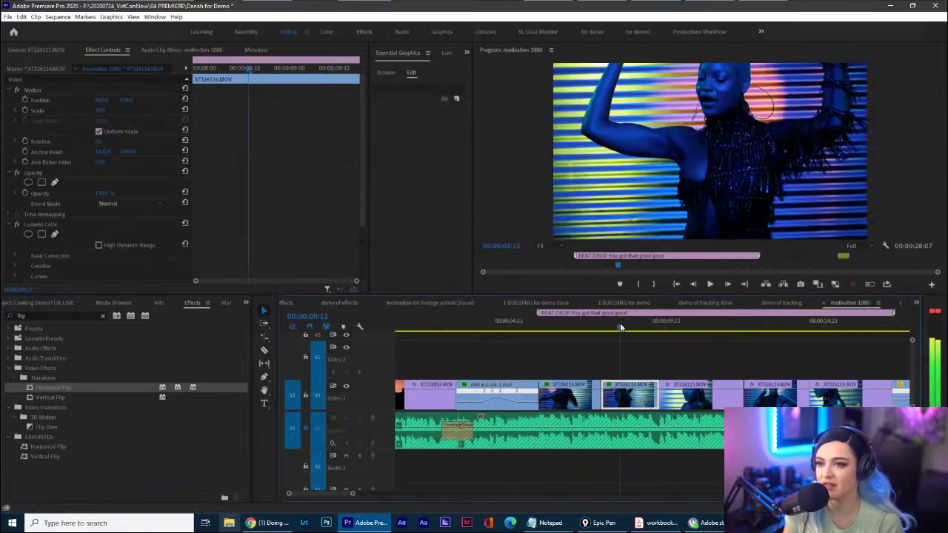
drag(620, 328, 702, 350)
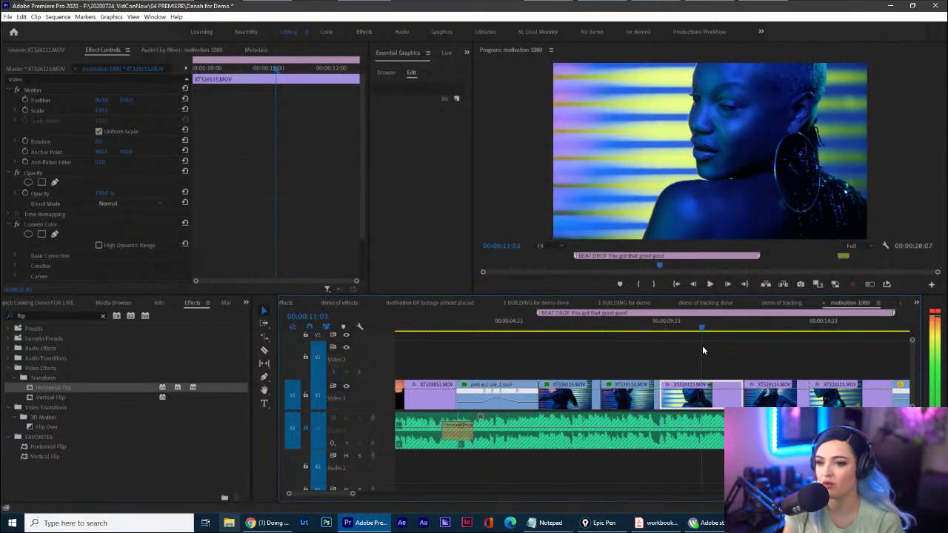
Apply Horizontal Flip to the first XT326115.MOV clip and play the cut from the preceding XT326116.MOV clip.
click(631, 329)
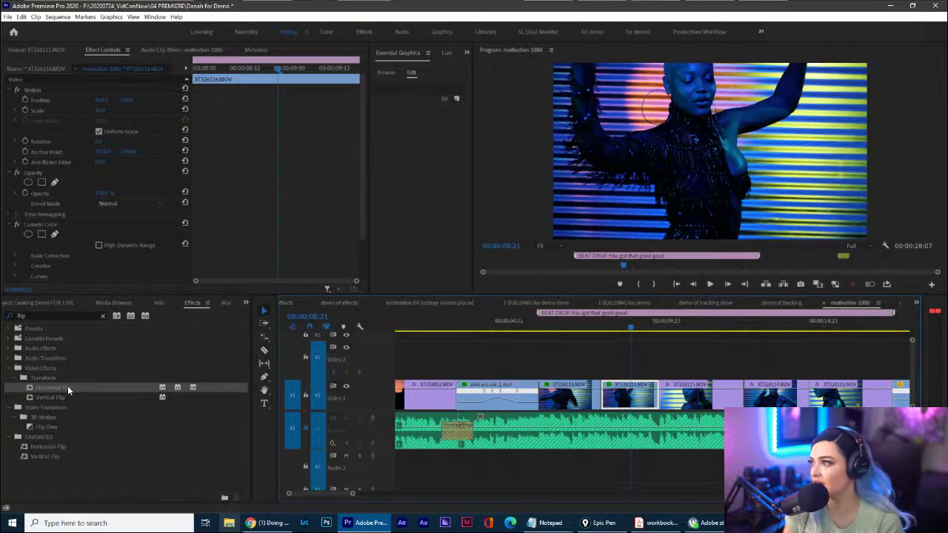
drag(68, 391, 696, 399)
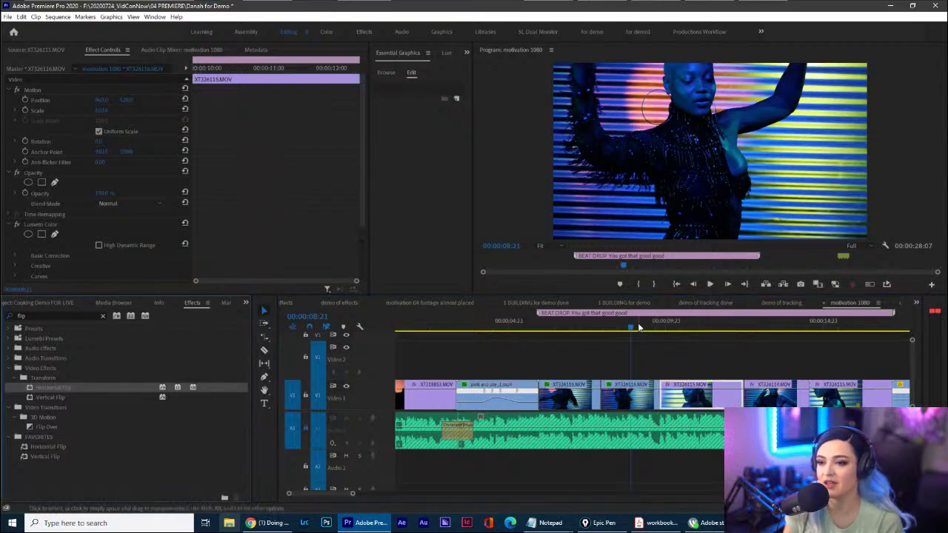
key(space)
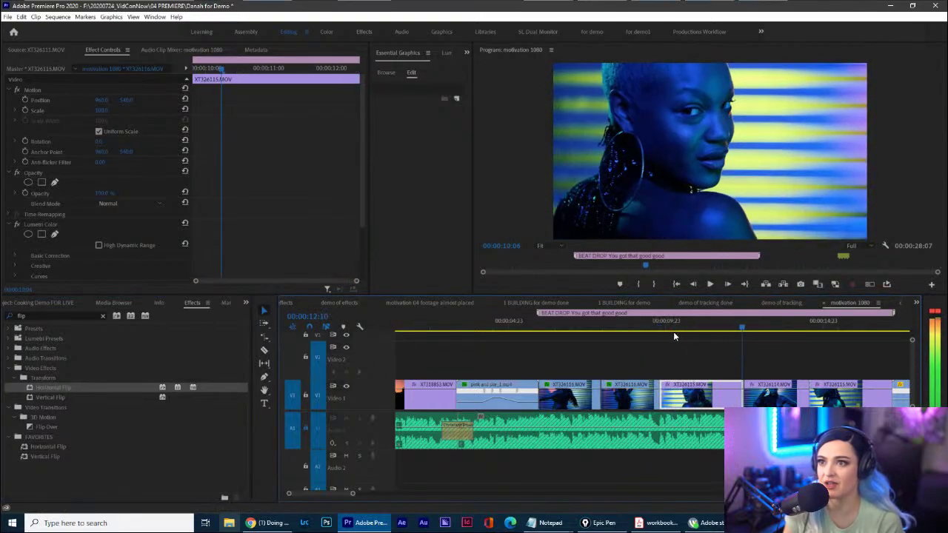
drag(674, 332, 646, 348)
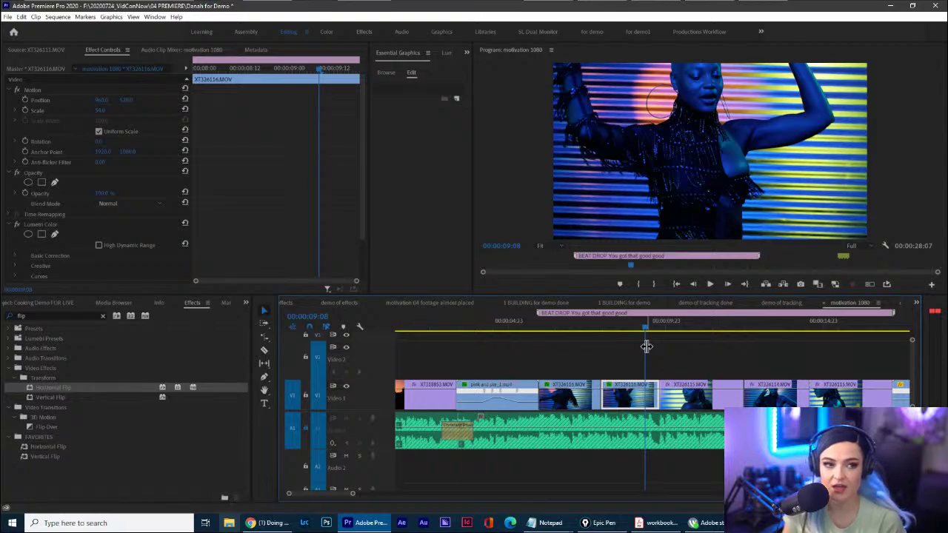
Go to the phone shot in the demo of effects sequence, outline its screen replacement with Epic Pen, and clear the drawing.
click(339, 303)
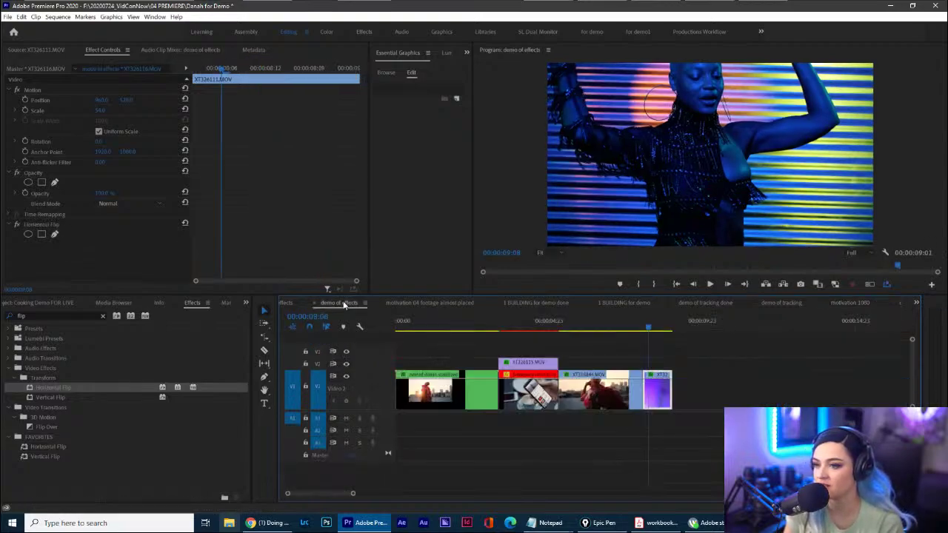
click(519, 326)
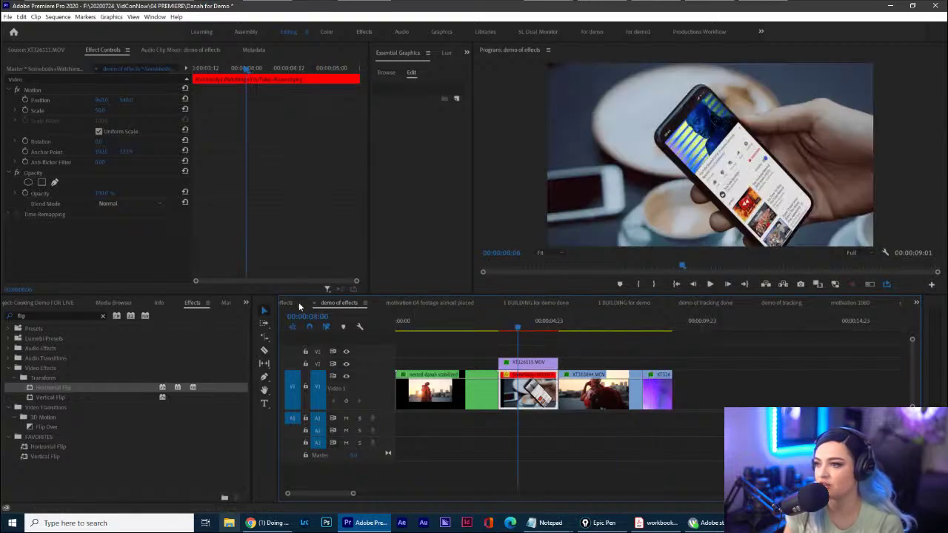
drag(655, 138, 712, 210)
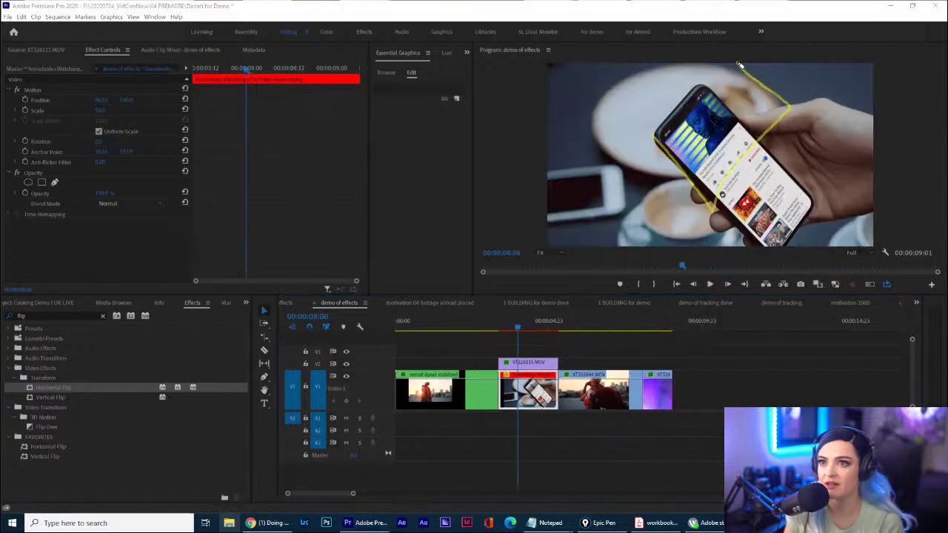
drag(738, 65, 644, 133)
key(ctrl+shift+7)
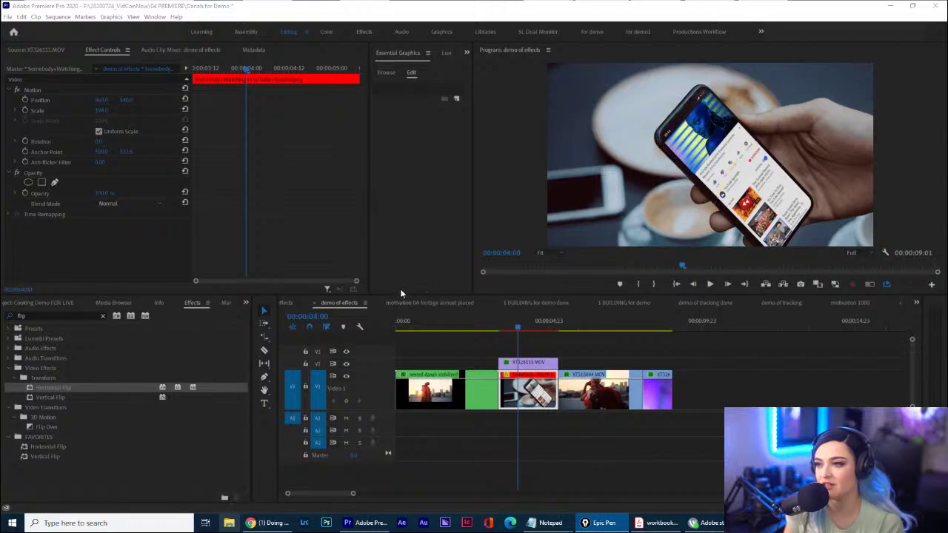
Clear the In and Out points in the demo of effects no effects sequence and select the XT326115.MOV clip above the phone image.
click(288, 304)
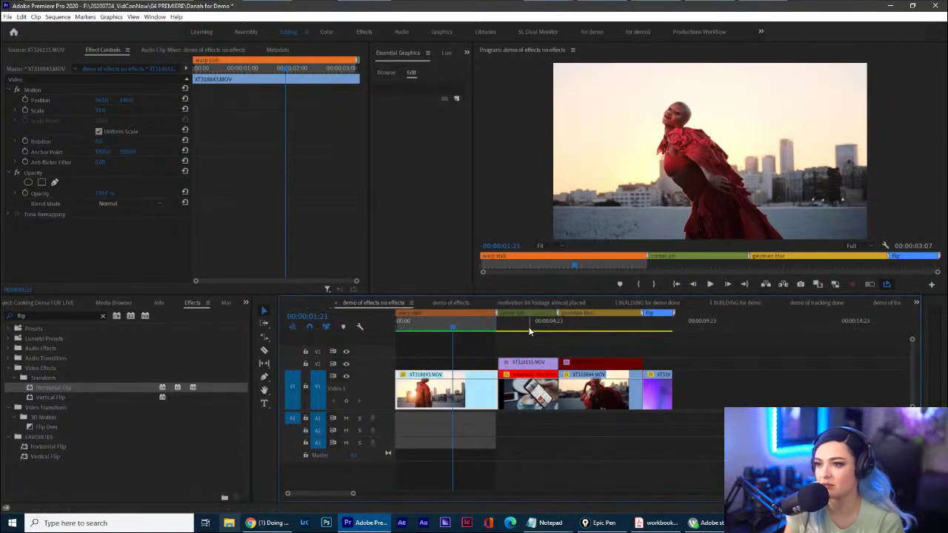
click(528, 330)
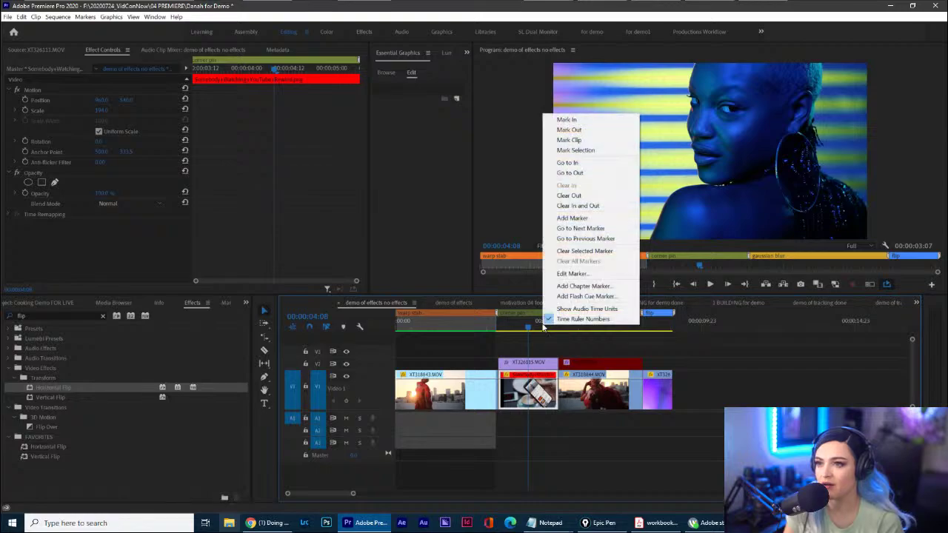
click(592, 208)
click(540, 363)
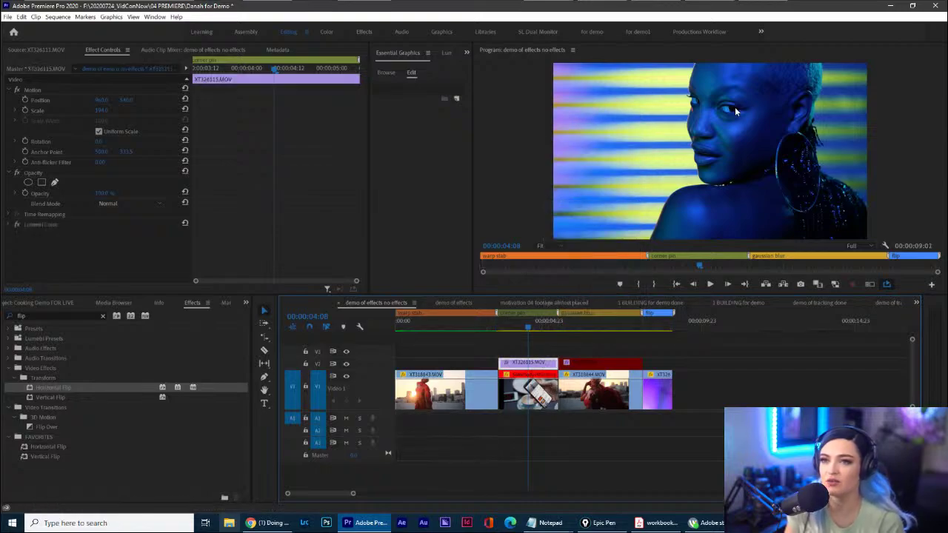
key(Left)
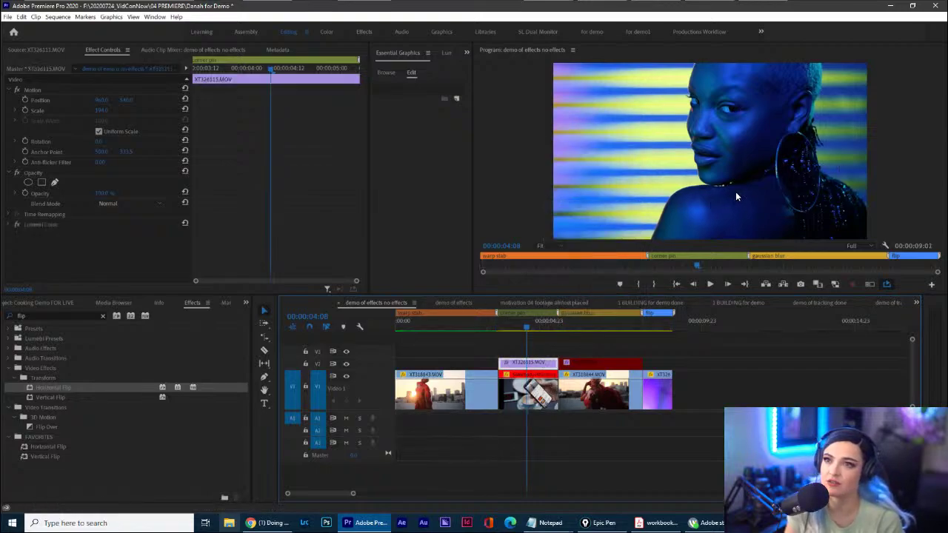
key(Left)
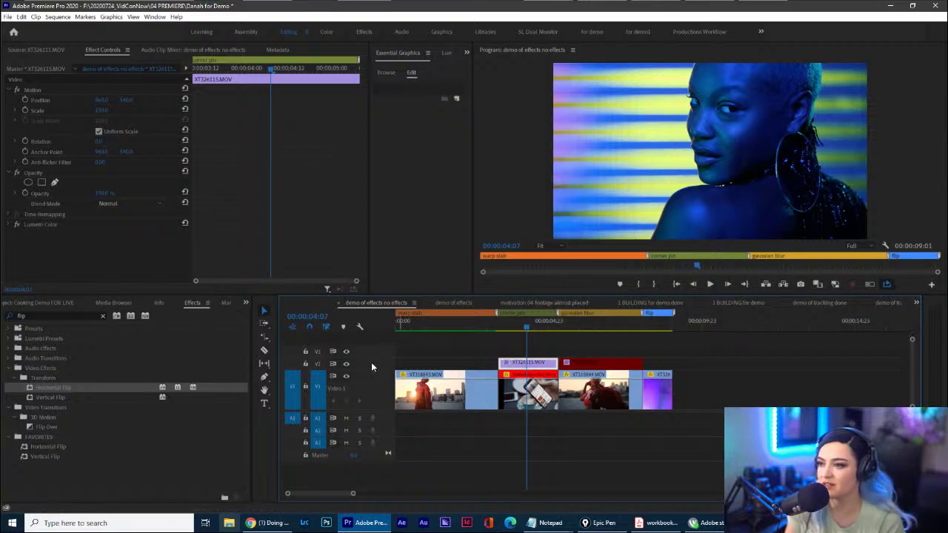
Hide video track V2 and sketch Epic Pen outlines around the phone and its video area, clearing the first outline.
click(346, 363)
mouse_move(597, 113)
mouse_down()
mouse_move(751, 252)
mouse_move(778, 250)
mouse_move(824, 155)
mouse_move(728, 54)
mouse_move(543, 161)
mouse_up()
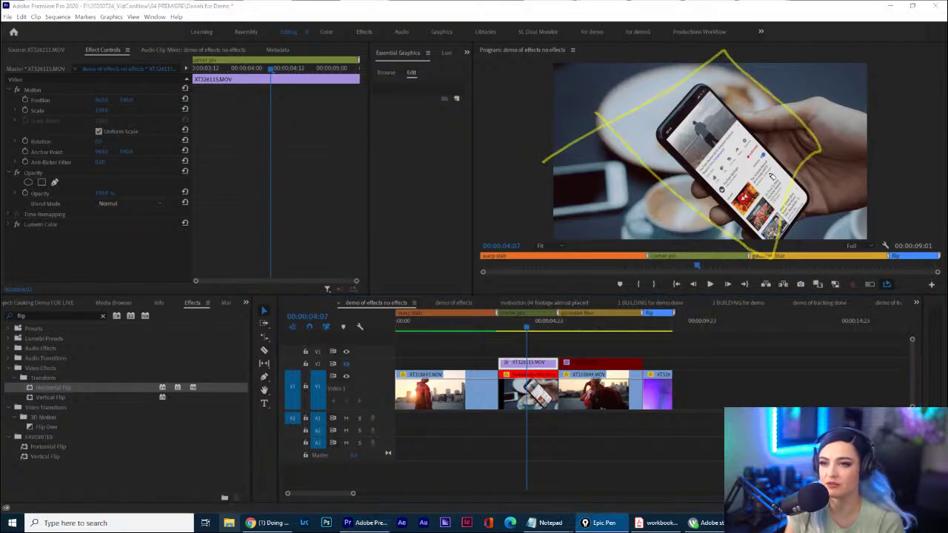
key(ctrl+shift+7)
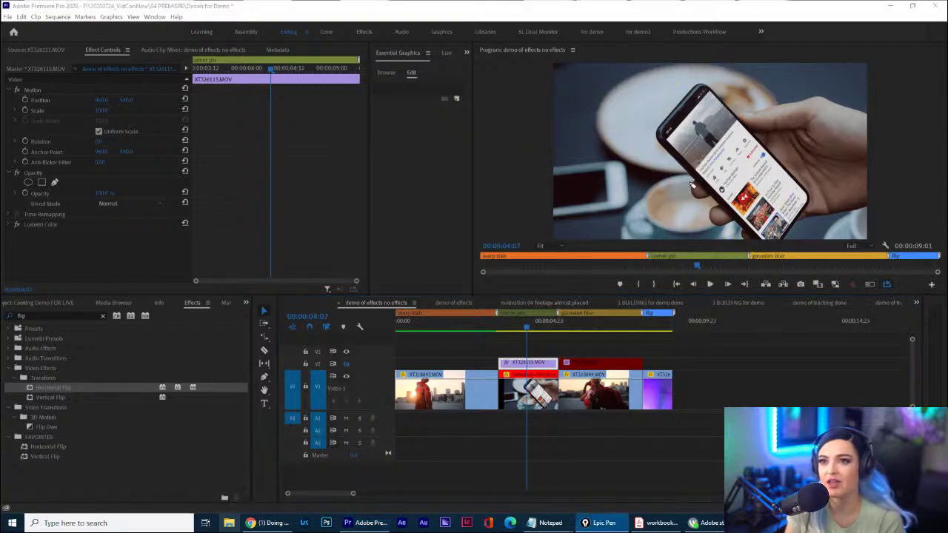
drag(664, 136, 700, 173)
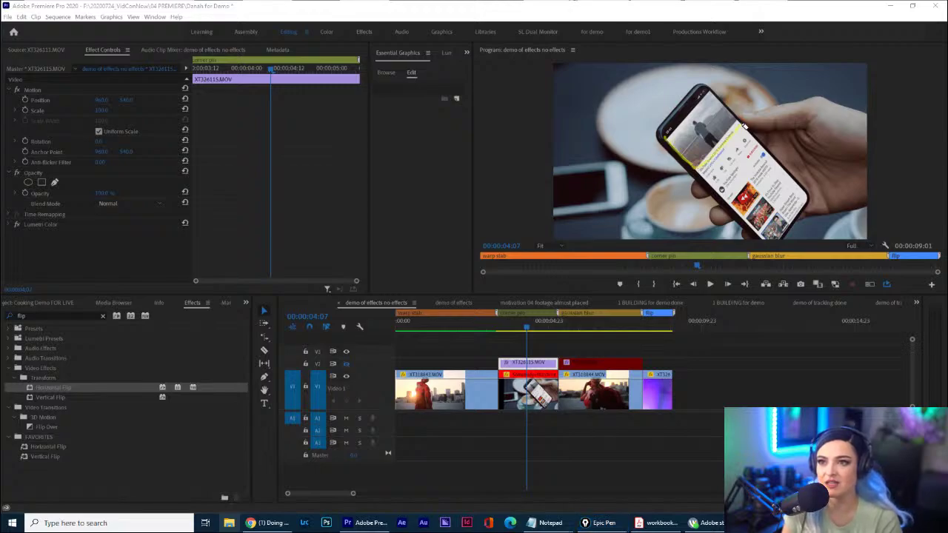
drag(708, 82, 669, 125)
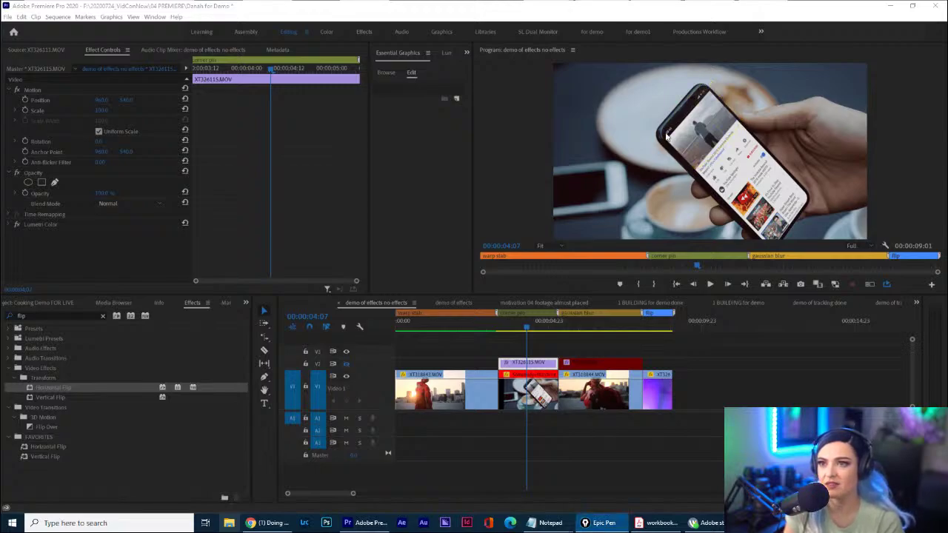
Show video track V2 again and scale down the XT326115.MOV clip so it sits small over the phone.
click(337, 362)
click(346, 364)
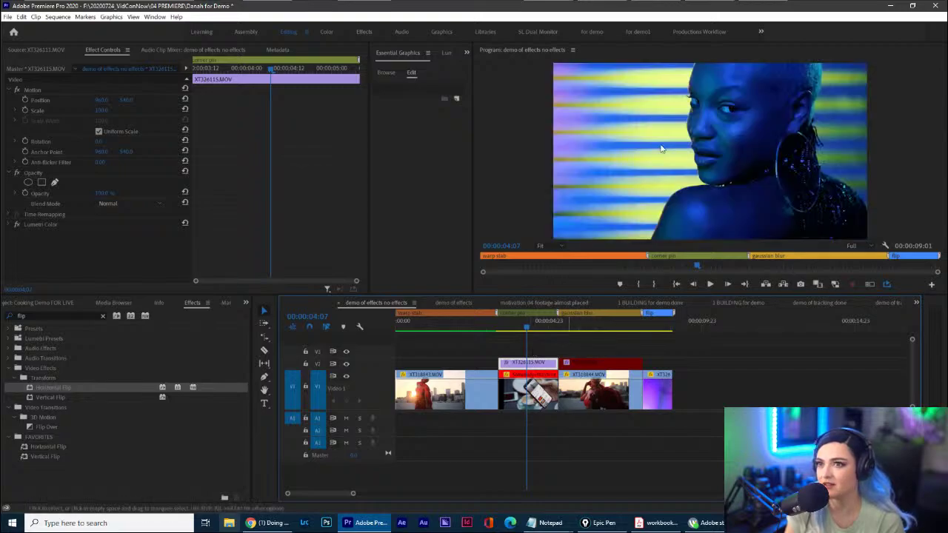
drag(101, 111, 55, 110)
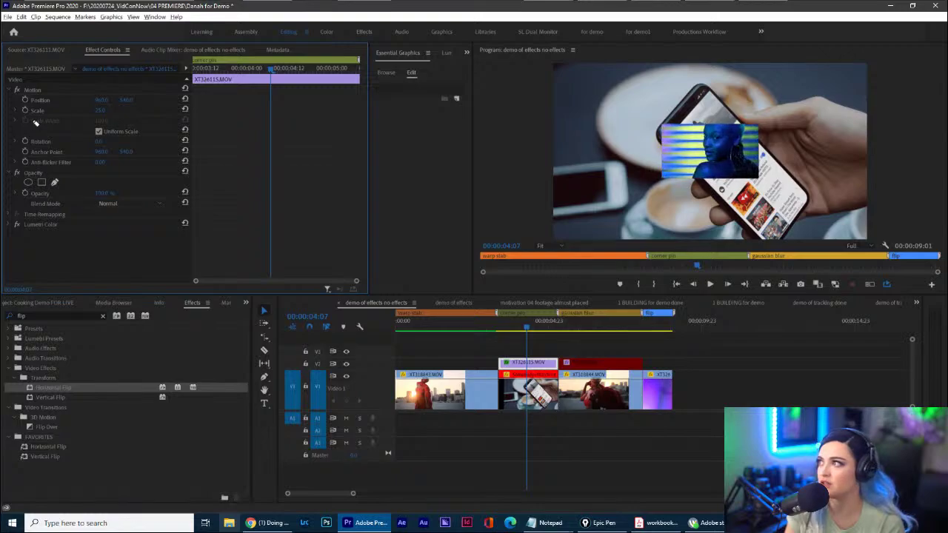
Rotate the XT326115.MOV clip counterclockwise to match the phone's tilt and lower its opacity so the phone shows through.
mouse_move(4, 22)
mouse_down()
mouse_move(301, 219)
mouse_move(232, 43)
mouse_move(3, 40)
mouse_up()
key(ctrl+shift+7)
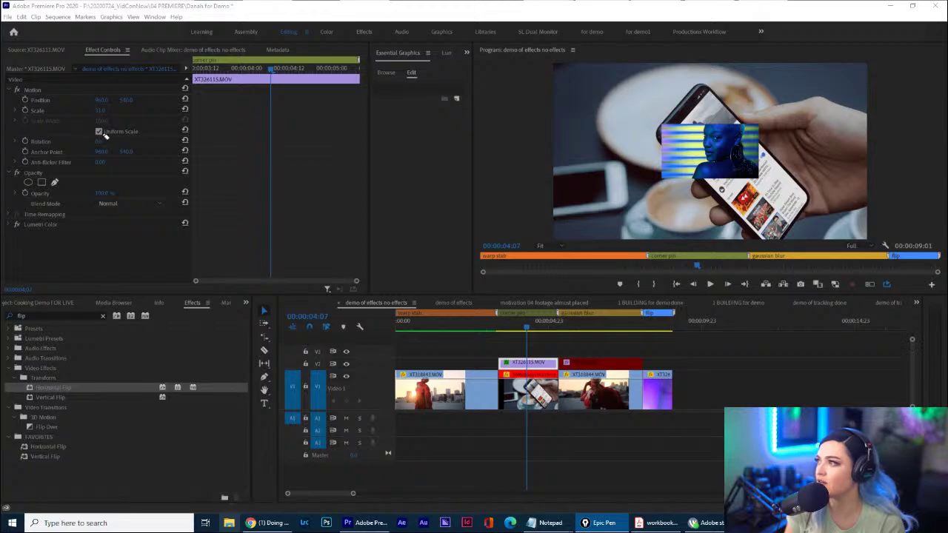
drag(99, 141, 71, 142)
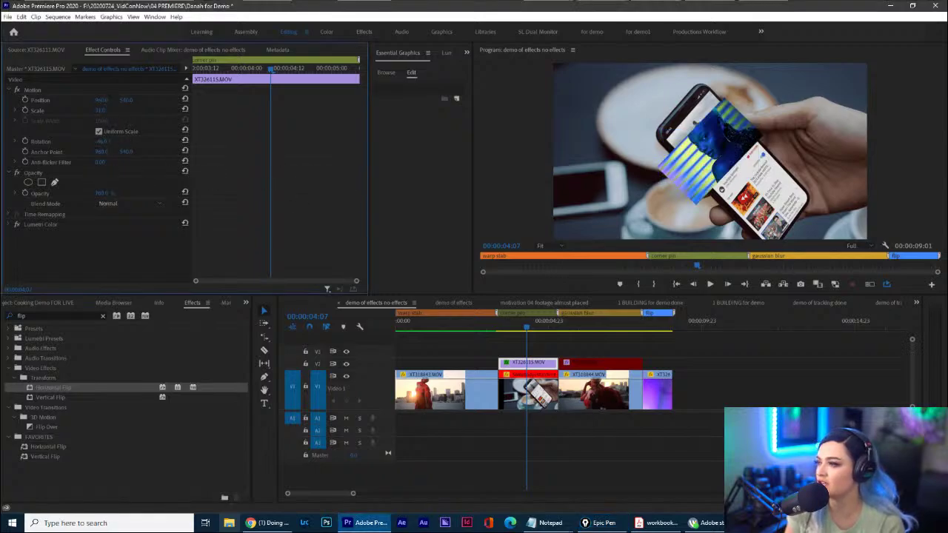
drag(101, 193, 86, 193)
Scale the XT326115.MOV clip to 24 and reposition it over the video area on the phone's screen.
drag(127, 101, 107, 100)
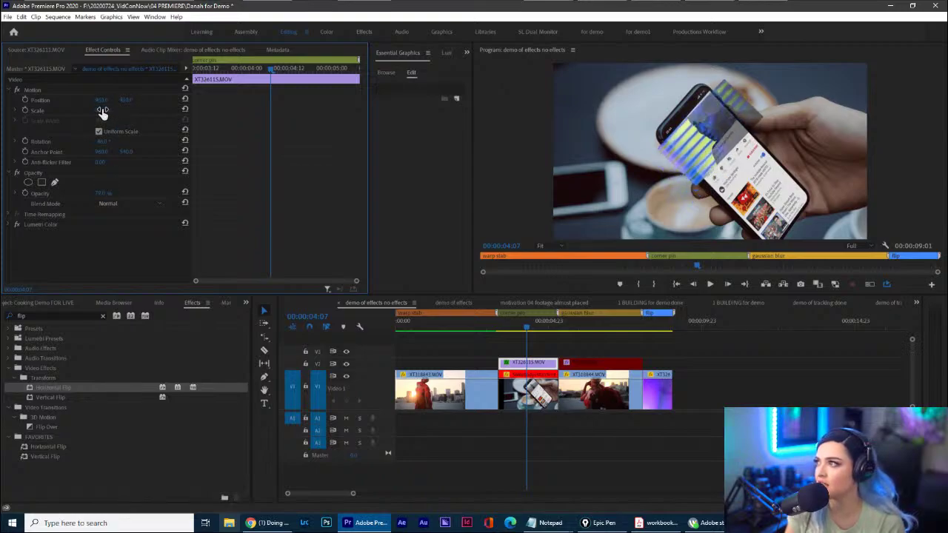
drag(101, 142, 68, 100)
drag(125, 100, 130, 100)
click(604, 183)
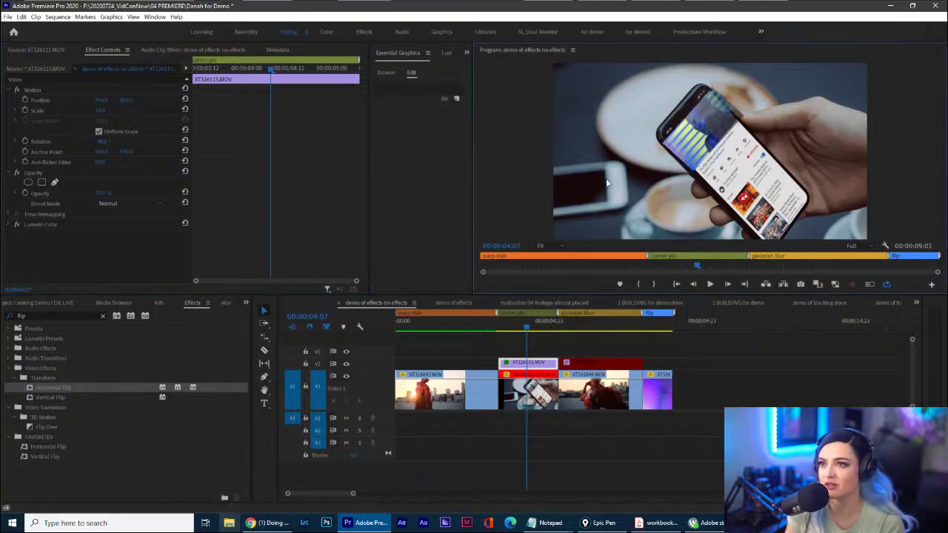
Maximize the program monitor, sketch an Epic Pen outline around the overlaid clip on the phone, and clear the drawing.
key(Tab)
key(Escape)
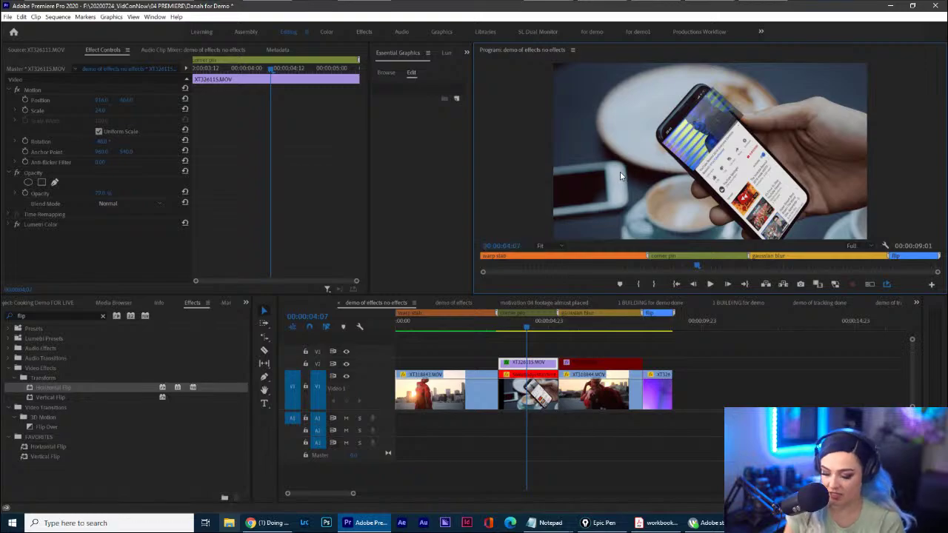
key(grave)
mouse_move(339, 224)
mouse_down()
mouse_move(433, 336)
mouse_move(627, 146)
mouse_move(537, 61)
mouse_move(308, 194)
mouse_up()
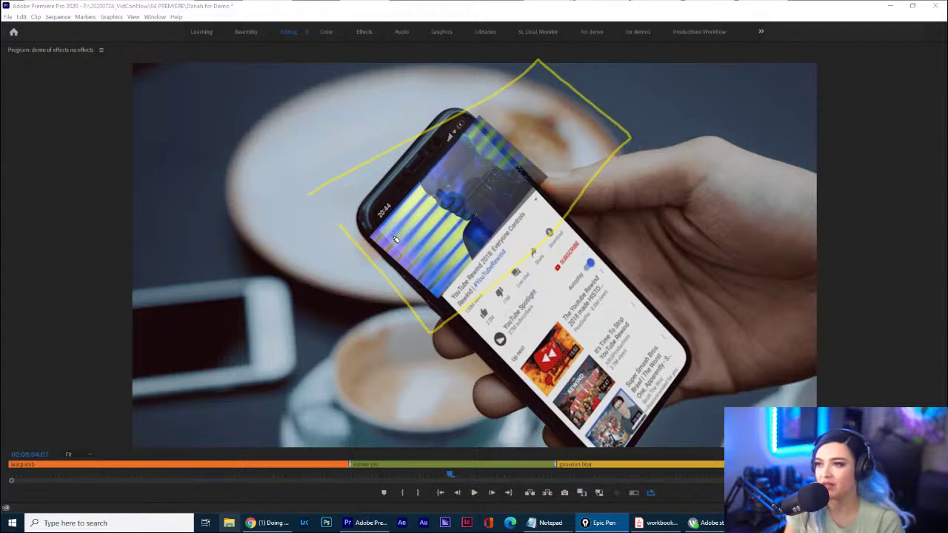
mouse_move(382, 227)
mouse_down()
mouse_move(431, 331)
mouse_move(529, 233)
mouse_move(509, 117)
mouse_move(413, 219)
mouse_move(406, 290)
mouse_move(418, 324)
mouse_move(539, 214)
mouse_move(486, 87)
mouse_move(374, 224)
mouse_up()
key(ctrl+shift+7)
mouse_move(614, 211)
mouse_down()
mouse_move(845, 193)
mouse_move(753, 311)
mouse_move(508, 309)
mouse_move(617, 206)
mouse_up()
key(ctrl+shift+z)
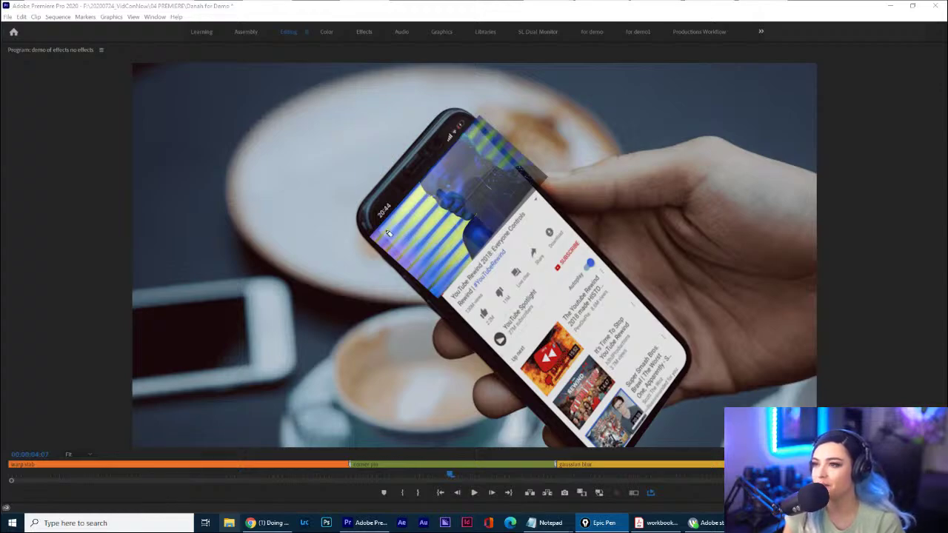
Draw a thick skewed four-cornered outline over the phone's video area, clear it, and restore the program monitor to normal size.
mouse_move(388, 233)
mouse_down()
mouse_move(417, 311)
mouse_move(534, 185)
mouse_move(494, 66)
mouse_move(393, 167)
mouse_move(364, 212)
mouse_up()
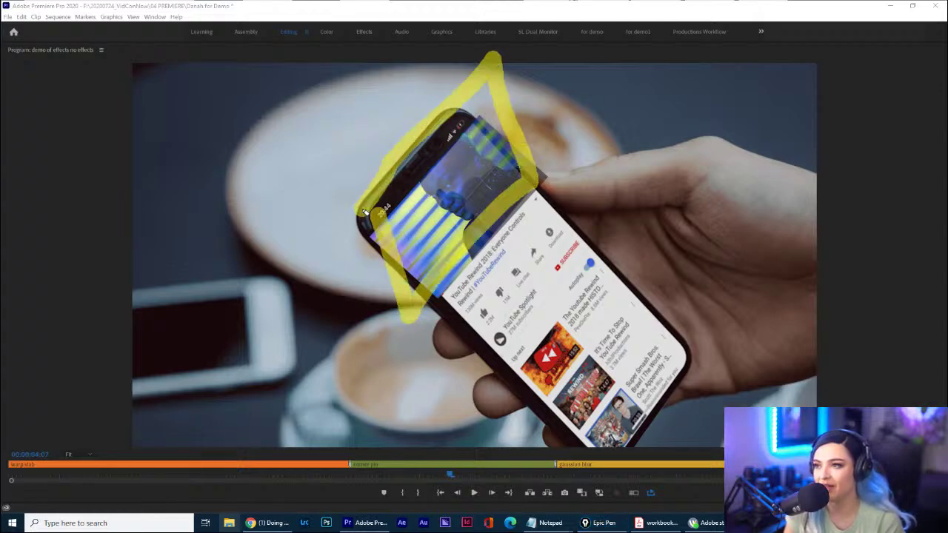
key(ctrl+shift+z)
click(546, 230)
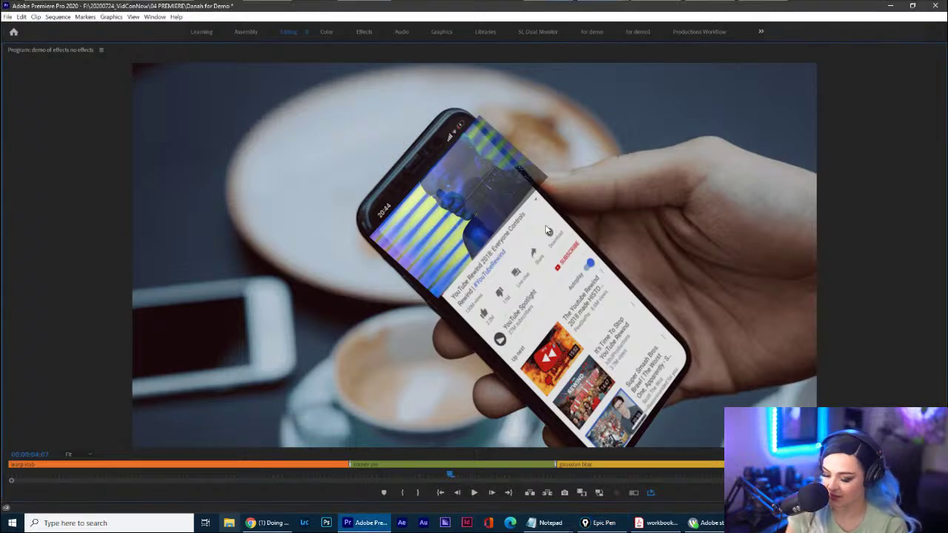
key(grave)
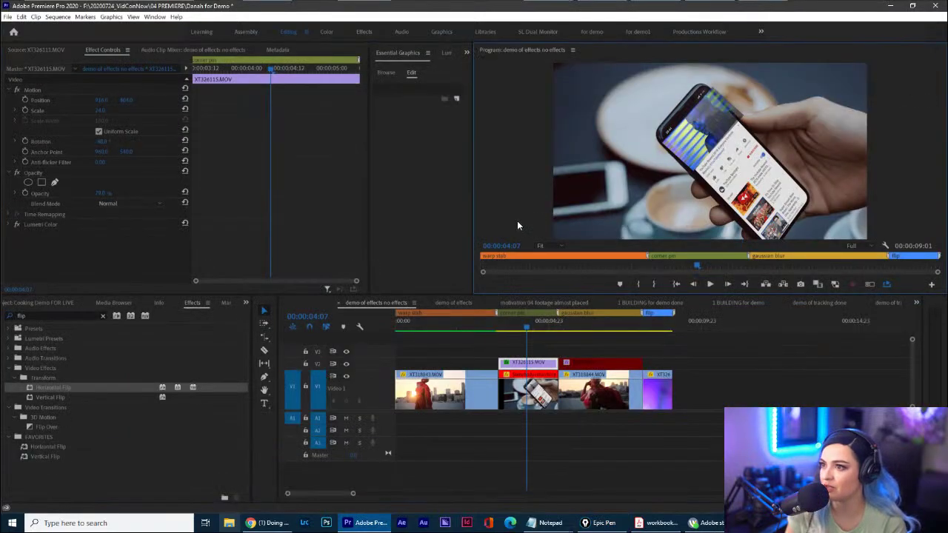
Search the effects for "corner" and apply the Corner Pin effect to the XT326115.MOV clip above the phone image.
click(104, 315)
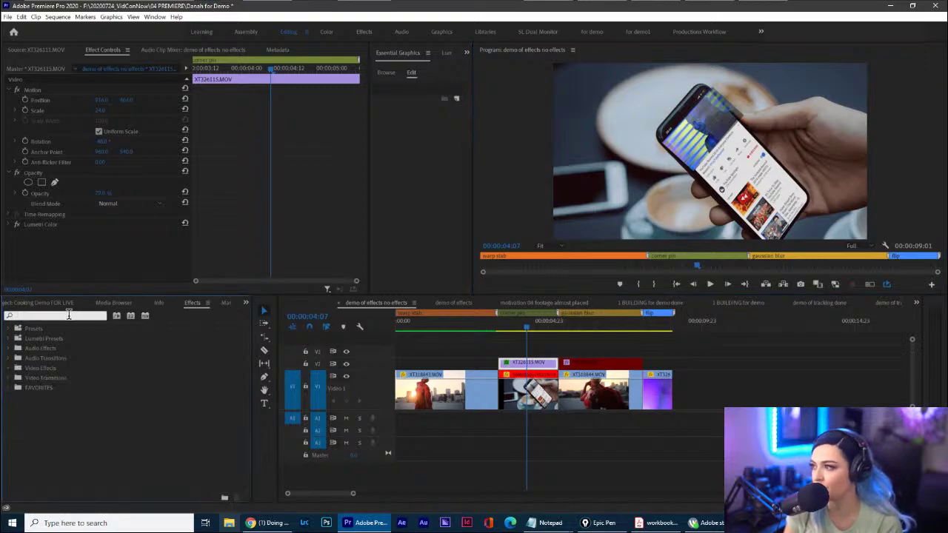
text(corn)
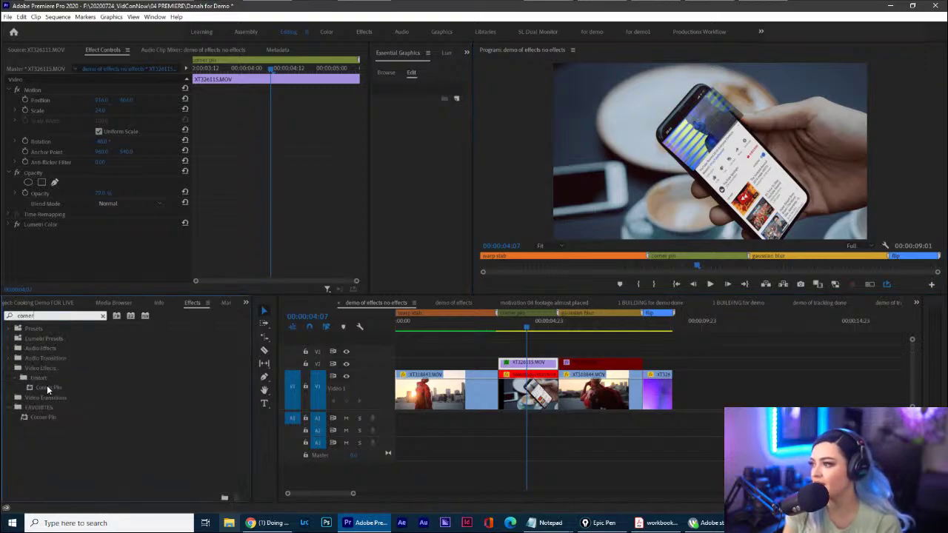
text(er)
drag(47, 385, 541, 361)
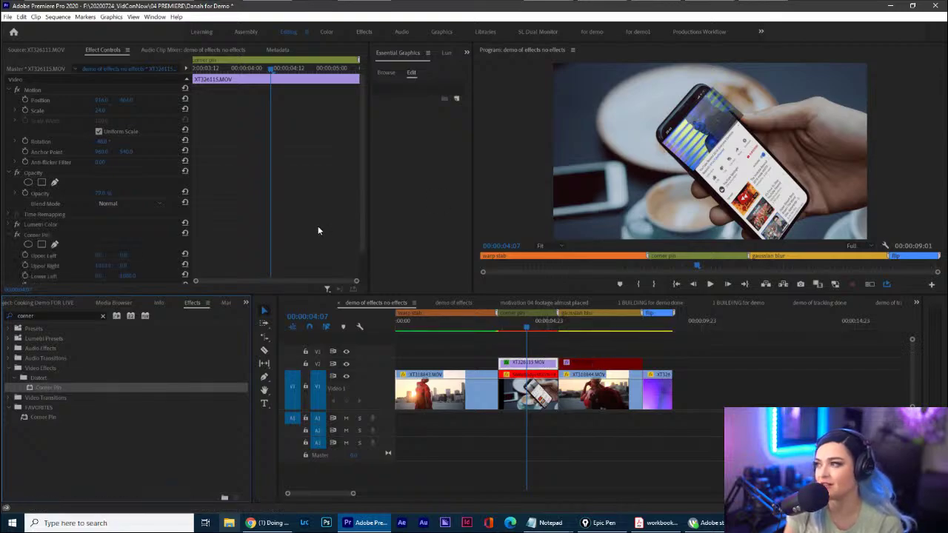
Point out the Corner Pin's Upper Left, Upper Right, Lower Left and Lower Right parameters with Epic Pen.
scroll(356, 241, down, 2)
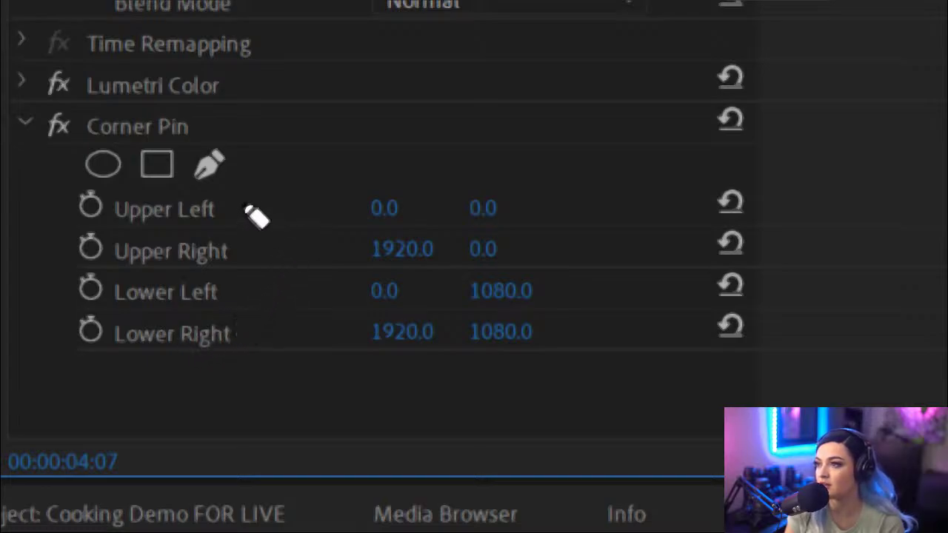
drag(245, 204, 262, 208)
drag(287, 260, 296, 359)
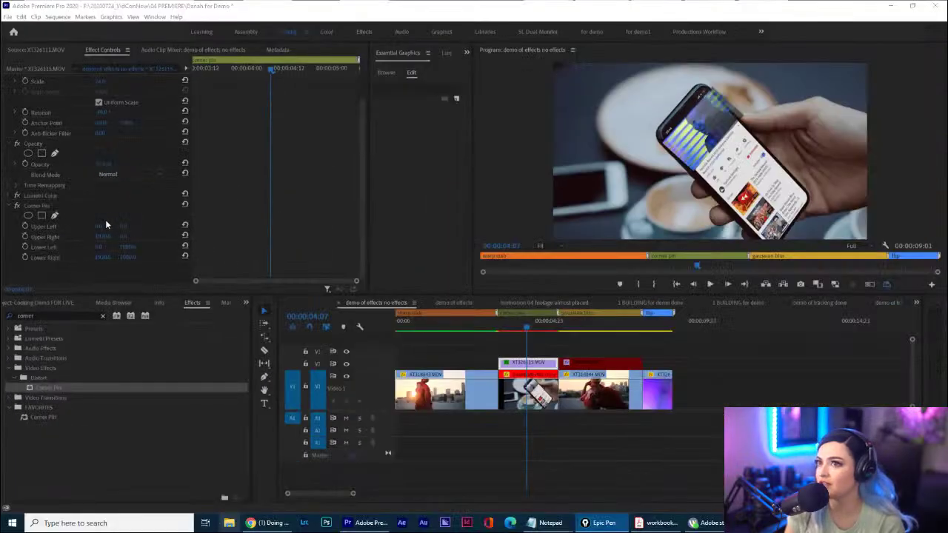
Nudge the Corner Pin's Upper Left point, then enlarge the program monitor and view the phone's video area at 150%.
drag(98, 227, 81, 226)
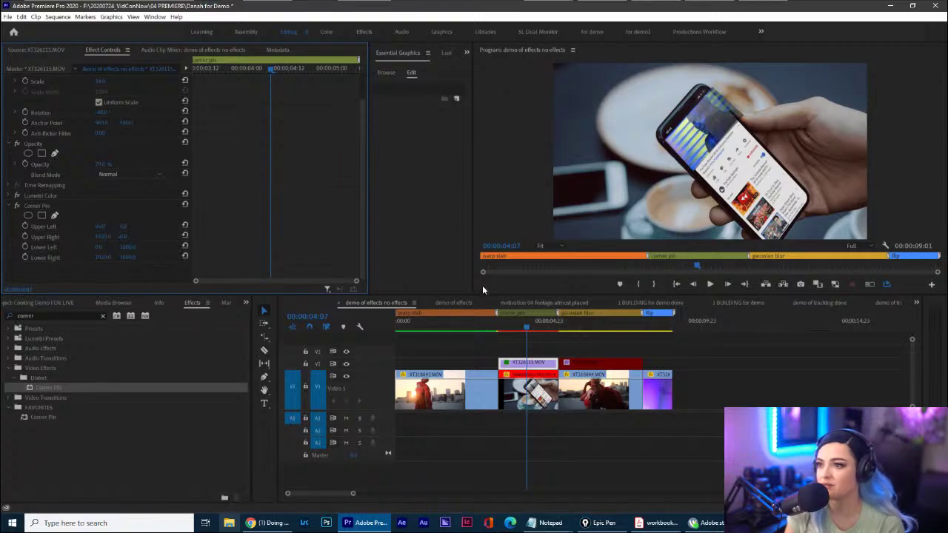
drag(481, 295, 480, 367)
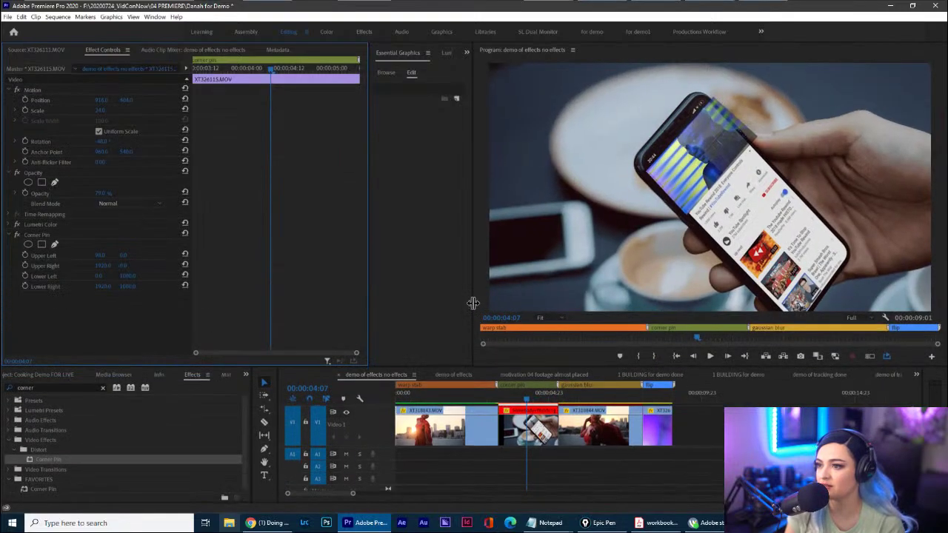
drag(472, 303, 422, 305)
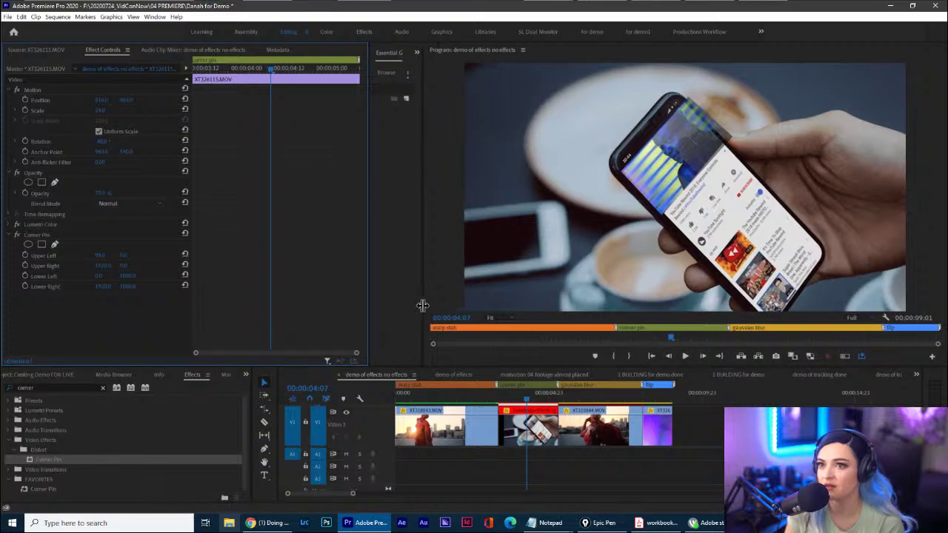
click(509, 317)
click(495, 365)
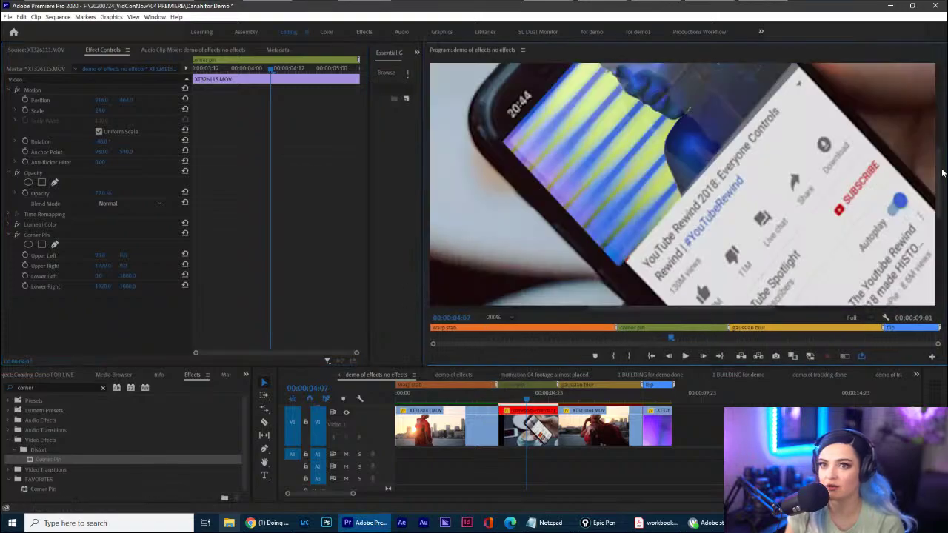
drag(941, 172, 940, 143)
click(509, 317)
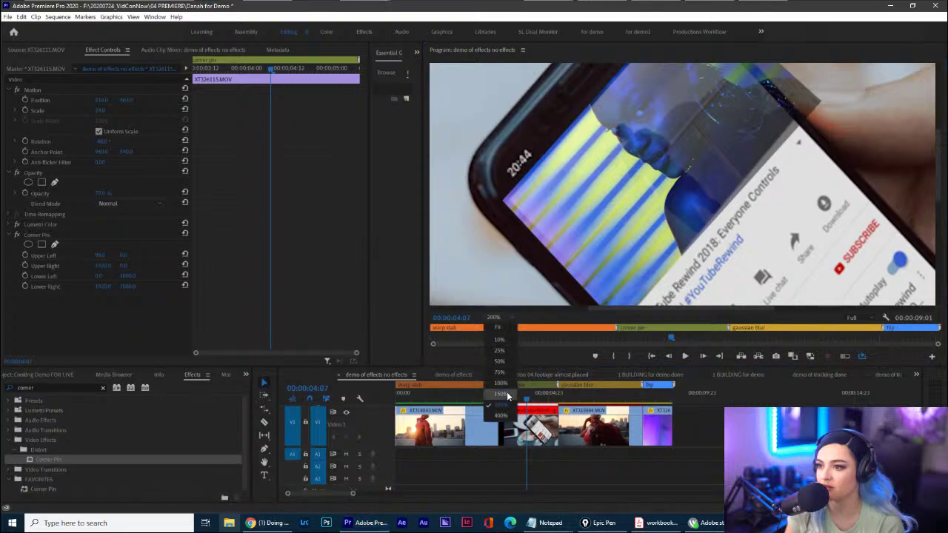
click(507, 394)
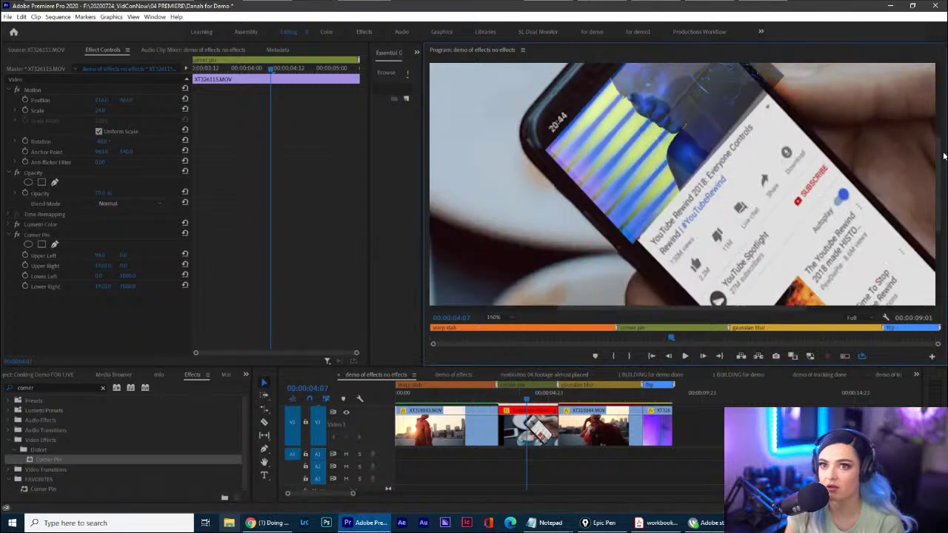
drag(943, 156, 943, 138)
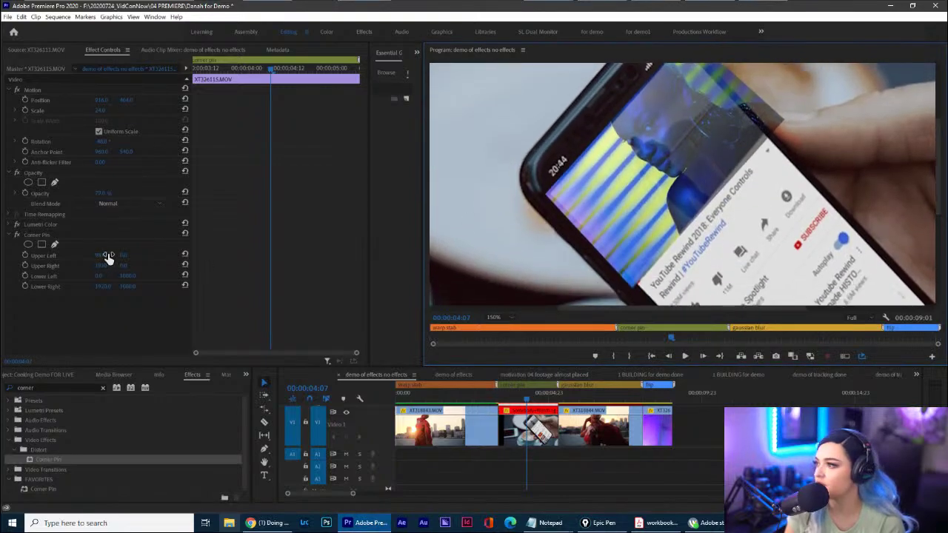
Adjust the Corner Pin's four corner points so the clip's edges line up with the phone's video area.
drag(109, 255, 80, 256)
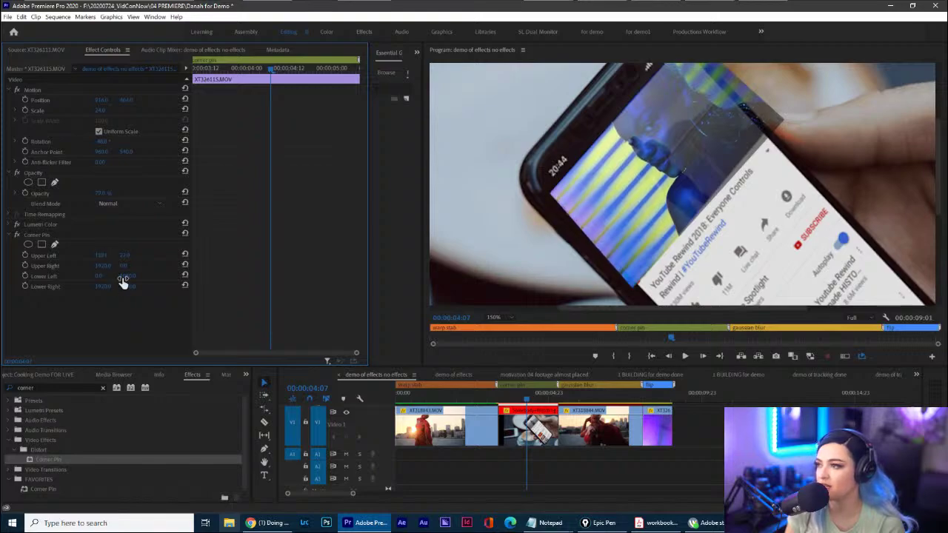
mouse_move(125, 266)
mouse_down()
mouse_move(144, 266)
mouse_move(126, 265)
mouse_up()
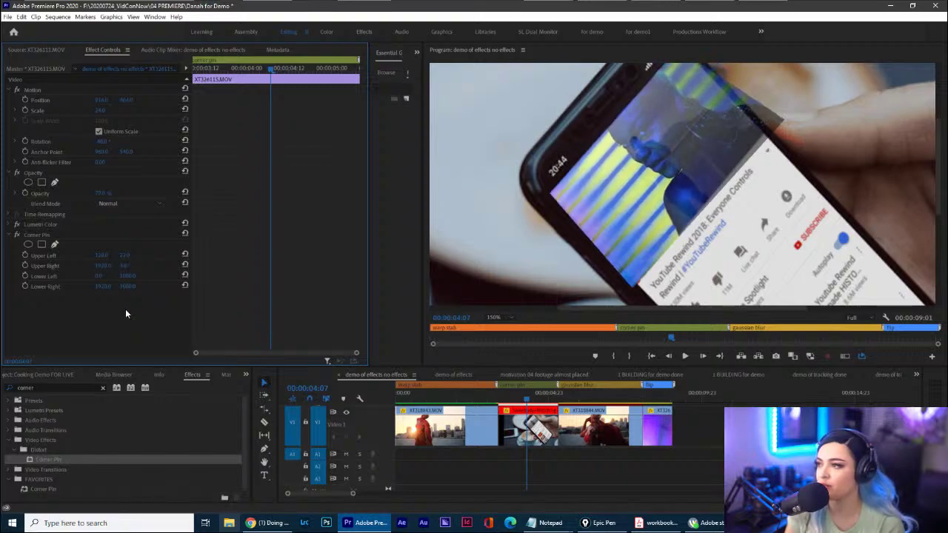
drag(100, 276, 226, 287)
Fine-tune the Corner Pin's Upper Right point with the monitor at 100% zoom and return the clip's opacity to 100%.
click(497, 315)
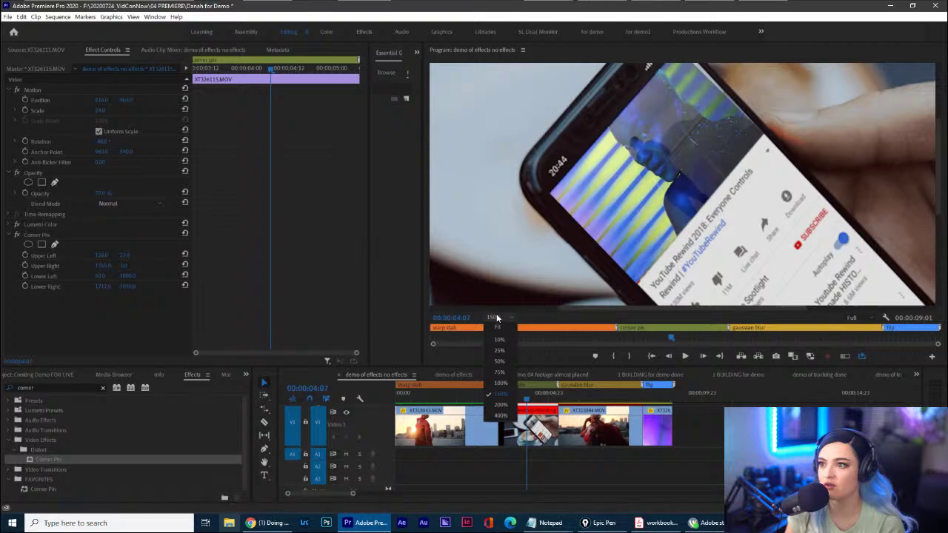
click(511, 383)
drag(939, 171, 940, 154)
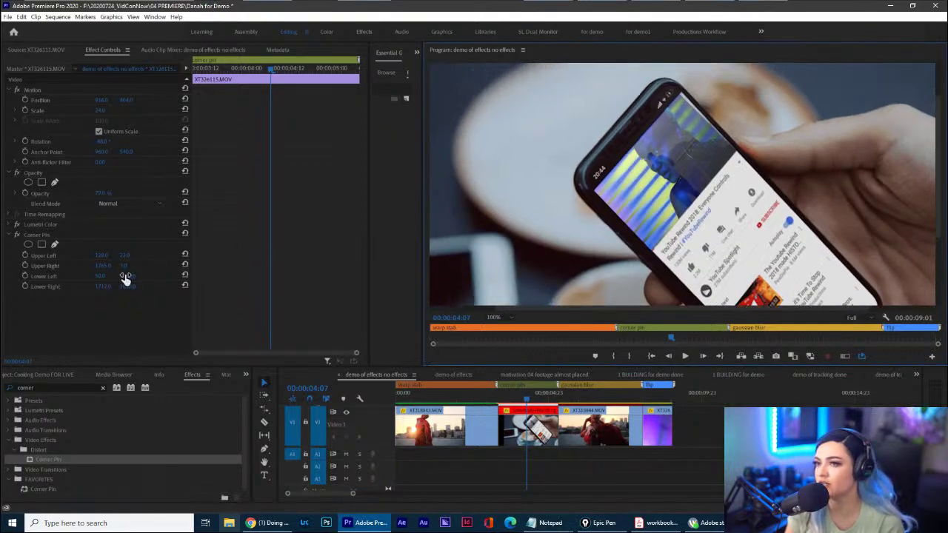
drag(122, 266, 111, 269)
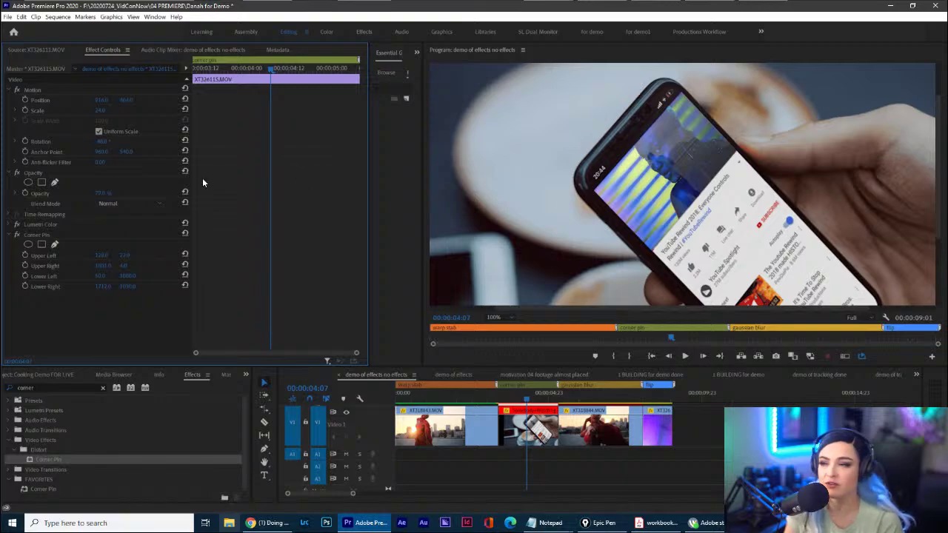
drag(109, 193, 126, 193)
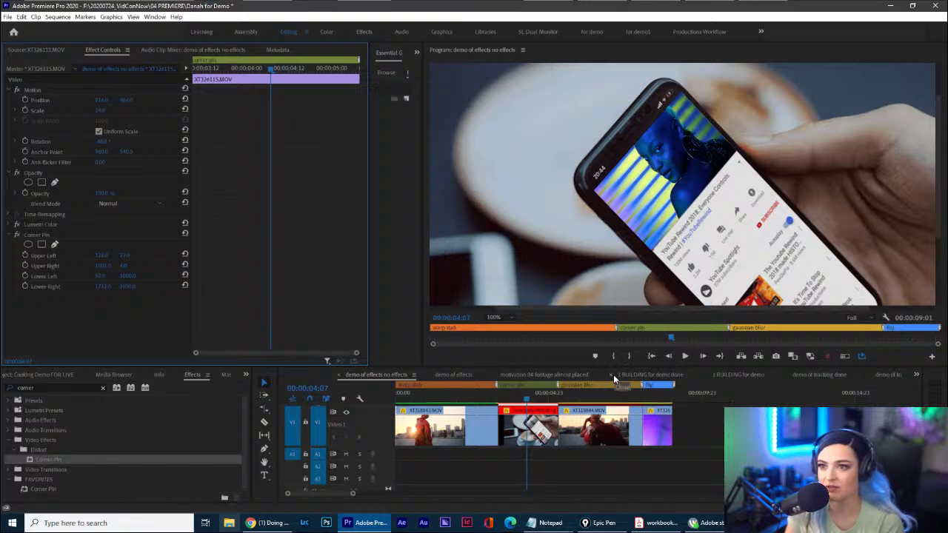
Collapse the timeline tracks and play the corner pin section to review the video on the phone screen.
key(shift+minus)
click(502, 398)
key(space)
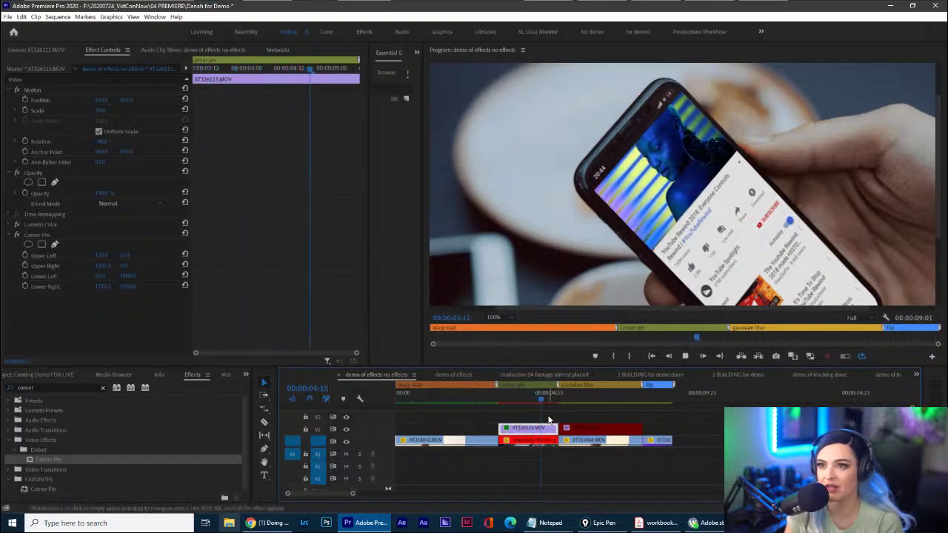
click(503, 399)
key(space)
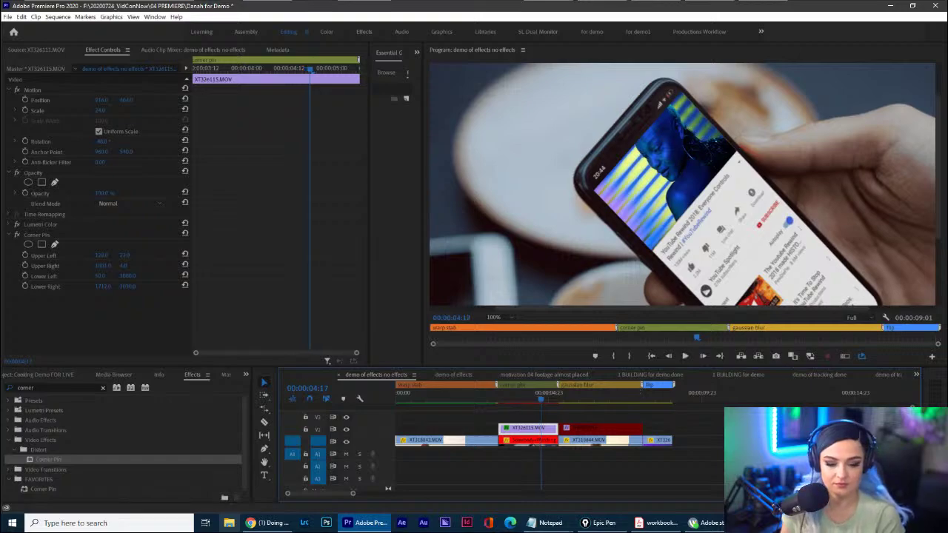
key(Right)
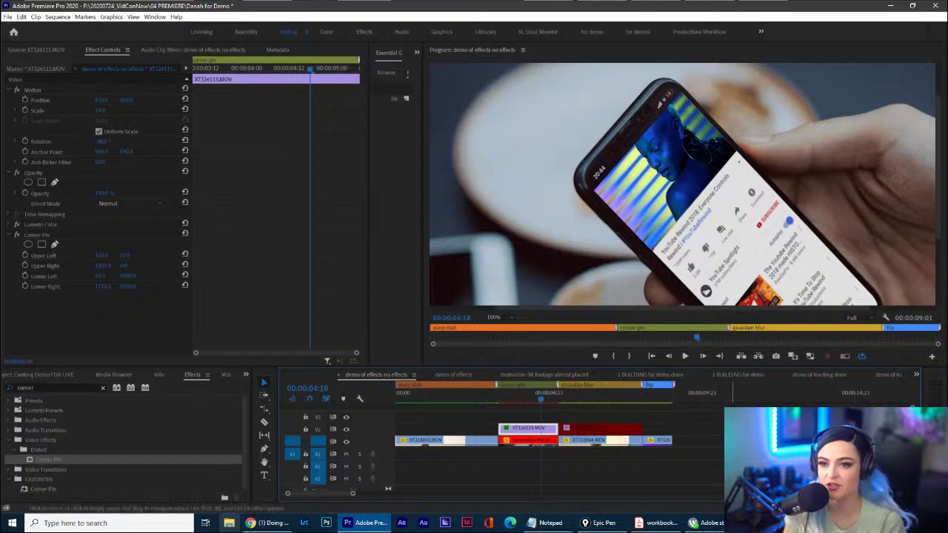
Look at the demo of effects VERTICAL sequence and switch to the motivation 1080 sequence.
click(887, 375)
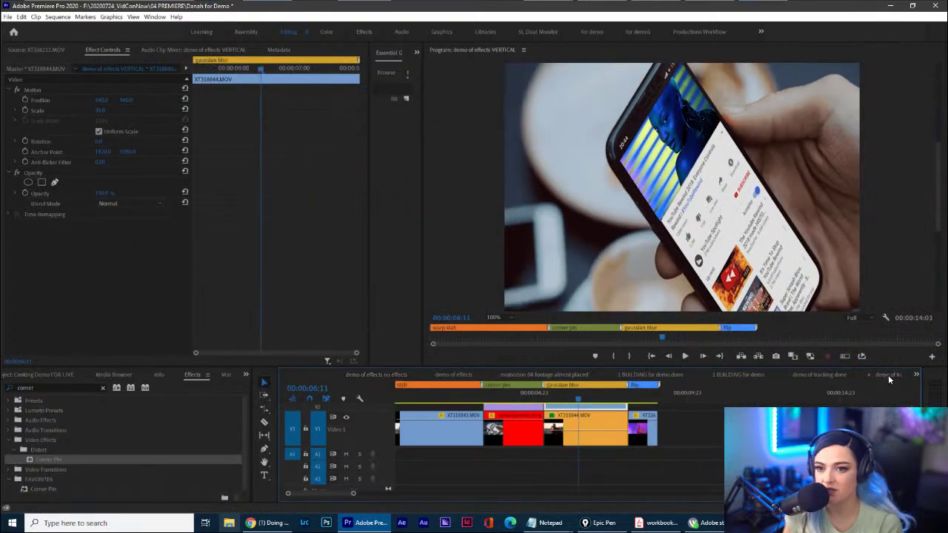
click(917, 374)
click(904, 407)
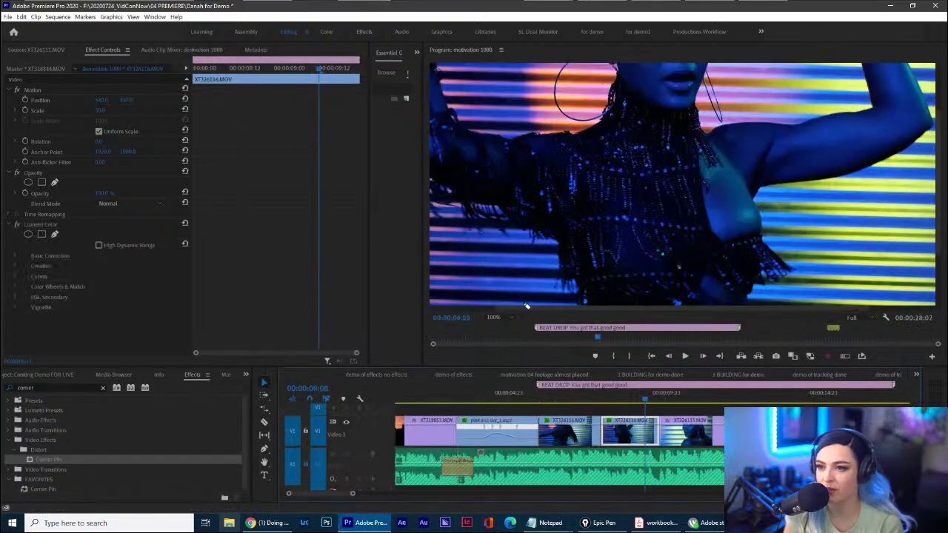
Circle the short green marker near the end of the motivation 1080 sequence's program monitor time ruler with Epic Pen.
mouse_move(526, 305)
mouse_down()
mouse_move(567, 365)
mouse_move(766, 358)
mouse_move(766, 286)
mouse_move(530, 302)
mouse_up()
key(ctrl+shift+7)
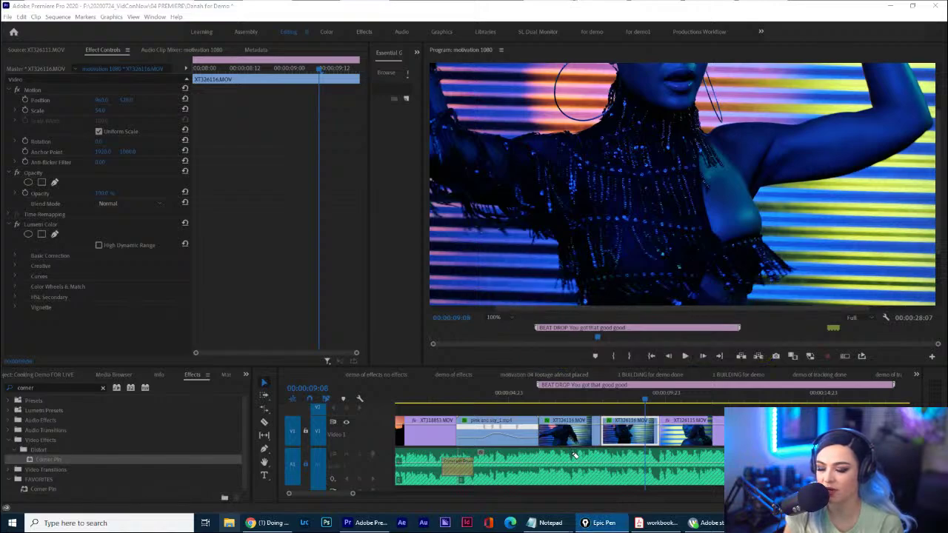
drag(831, 325, 810, 326)
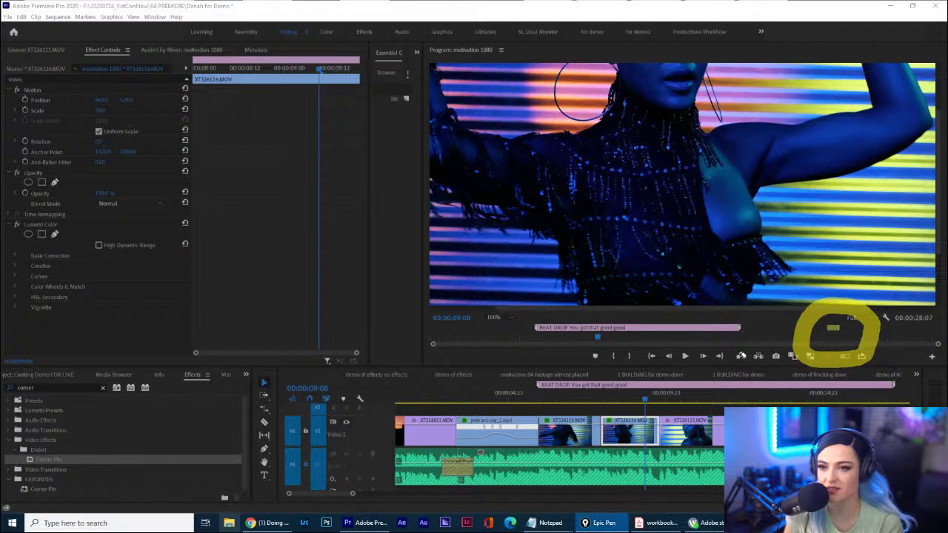
Outline the BEAT DROP marker in the program monitor's time ruler with Epic Pen and clear the drawings.
mouse_move(753, 309)
mouse_down()
mouse_move(498, 304)
mouse_move(510, 379)
mouse_move(801, 310)
mouse_up()
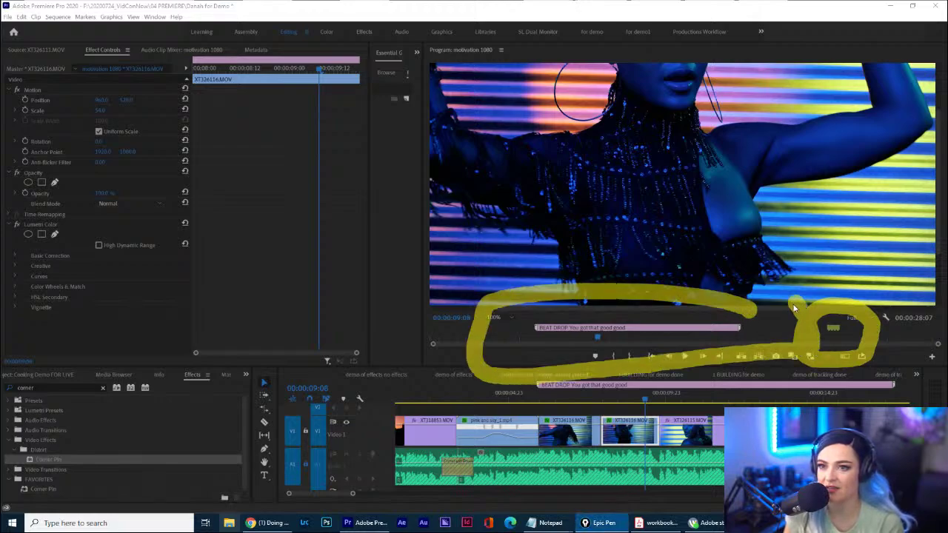
key(ctrl+shift+7)
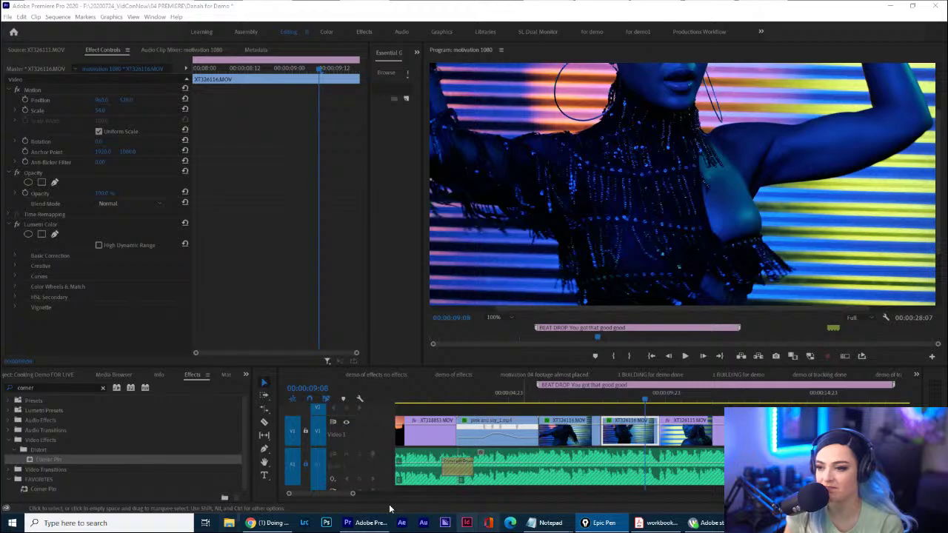
Add a marker at 00:00:04:02 in the motivation 1080 sequence and point it out with Epic Pen.
drag(352, 493, 394, 494)
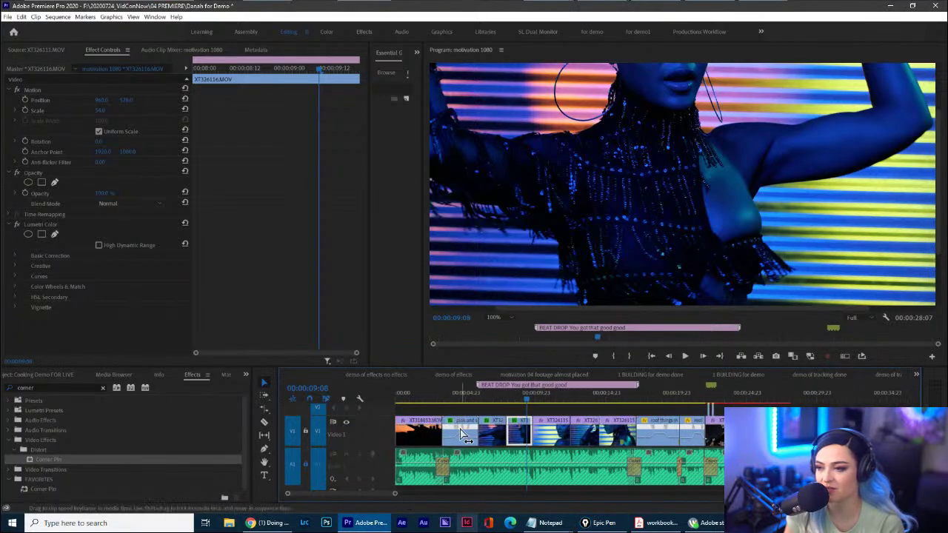
click(456, 401)
click(463, 412)
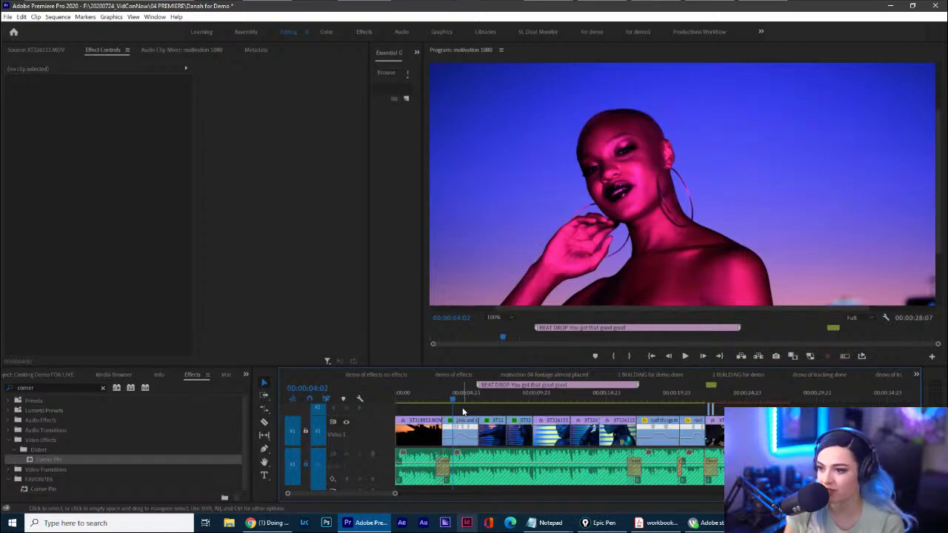
scroll(429, 416, up, 1)
mouse_move(420, 411)
mouse_down()
mouse_move(424, 220)
mouse_move(470, 309)
mouse_move(578, 121)
mouse_move(613, 432)
mouse_up()
key(ctrl+shift+1)
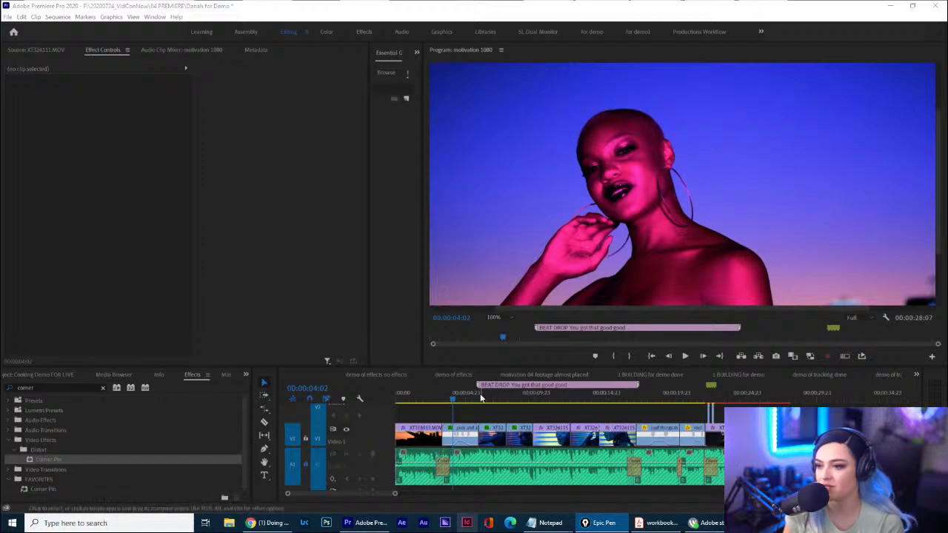
click(471, 406)
key(m)
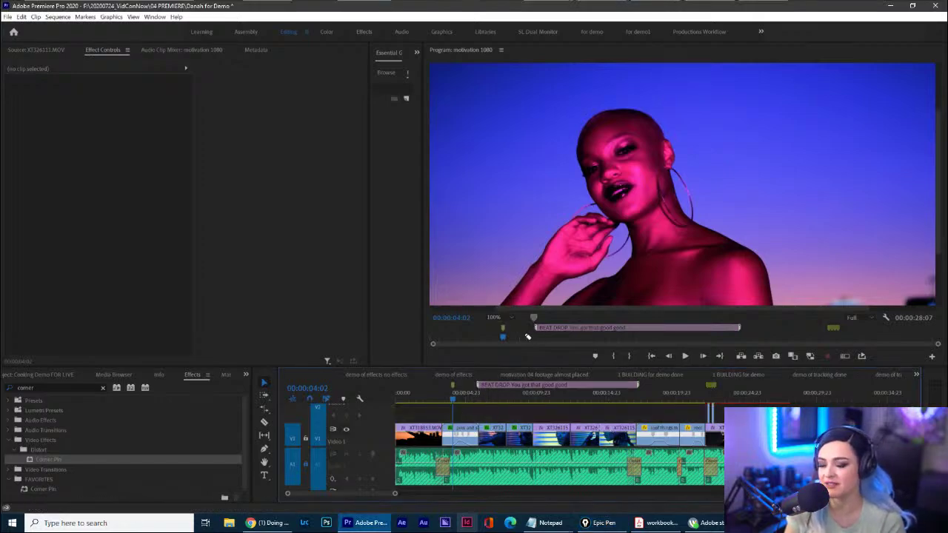
mouse_move(518, 296)
mouse_down()
mouse_move(468, 332)
mouse_move(510, 377)
mouse_move(523, 302)
mouse_up()
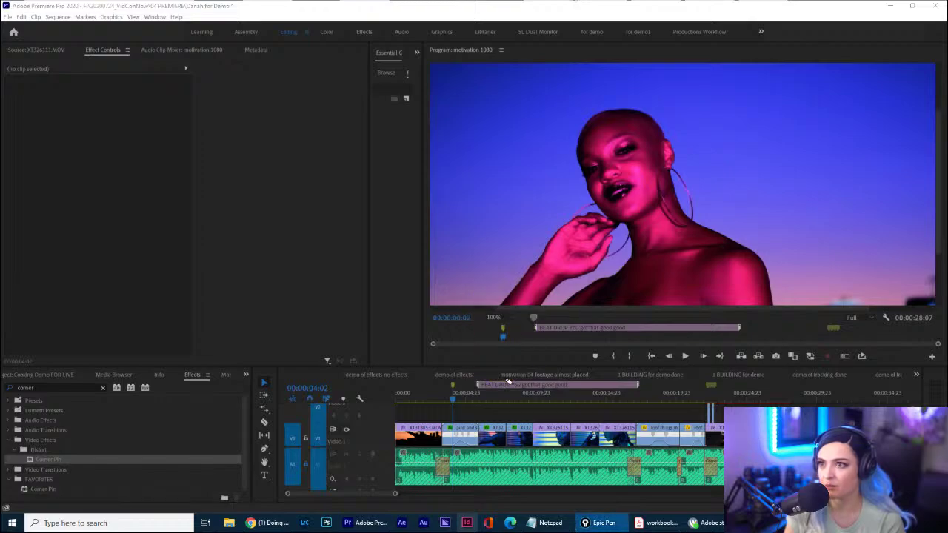
mouse_move(468, 382)
mouse_down()
mouse_move(467, 430)
mouse_move(486, 386)
mouse_up()
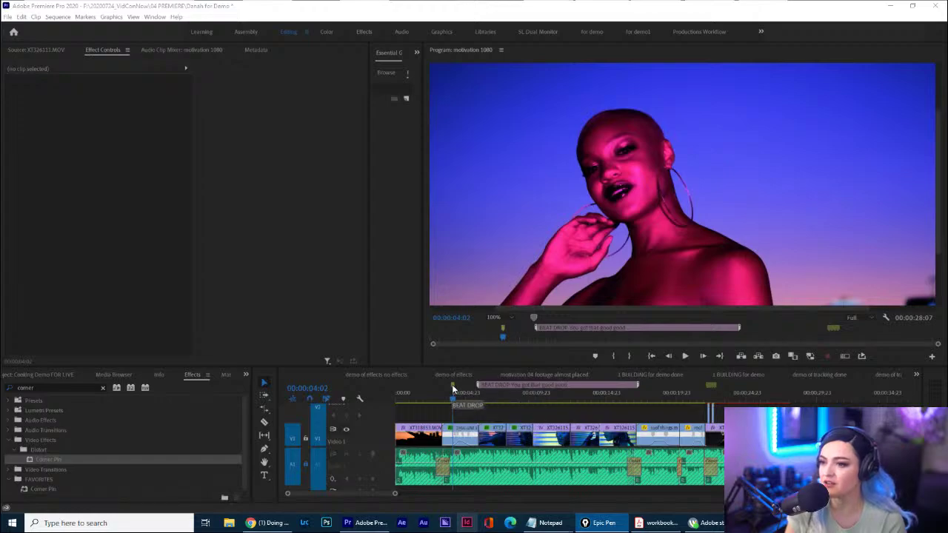
Turn the new marker into an orange Segmentation Marker named INTRO, spanning from the sequence start to the BEAT DROP marker.
double_click(453, 388)
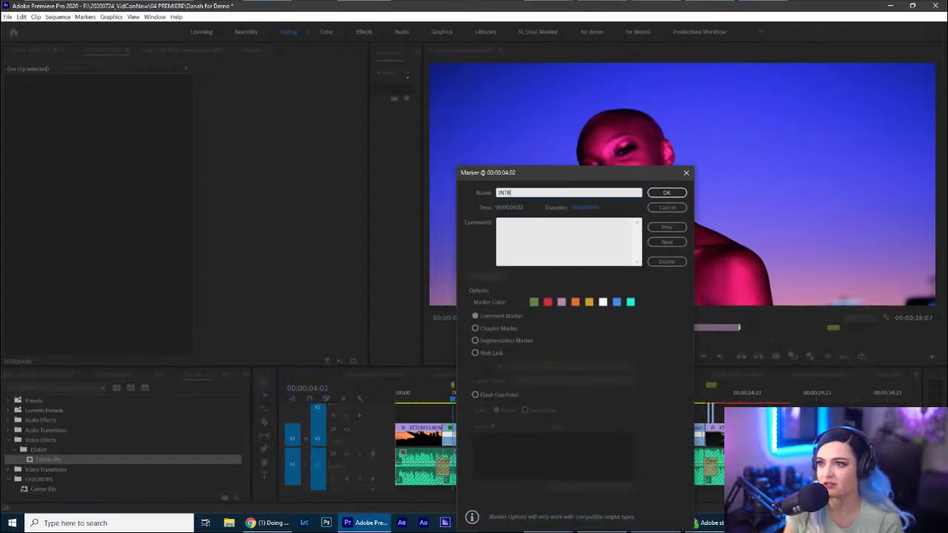
drag(593, 207, 630, 209)
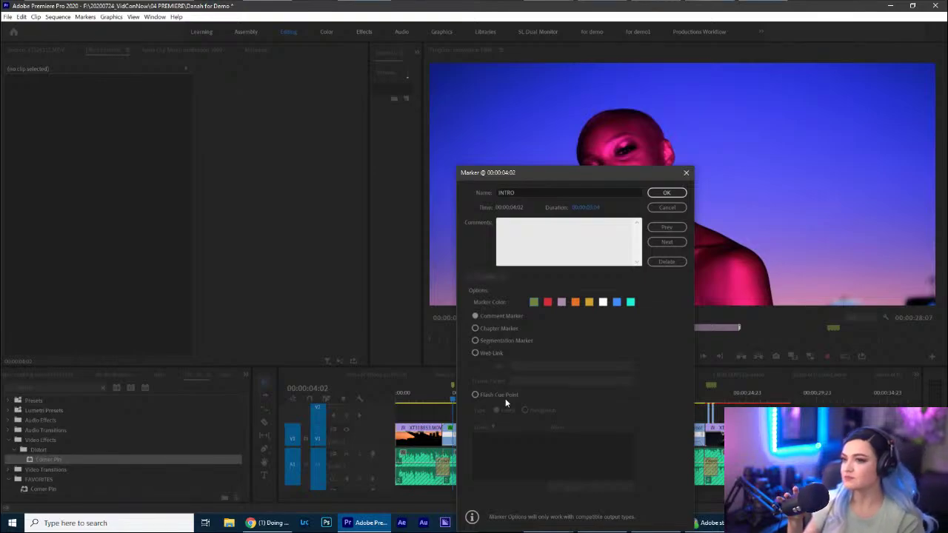
click(473, 341)
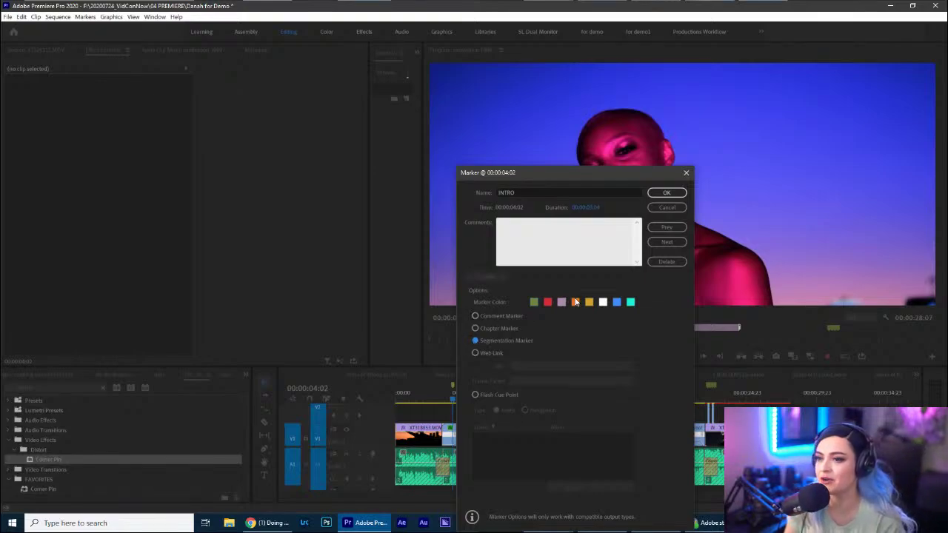
click(666, 193)
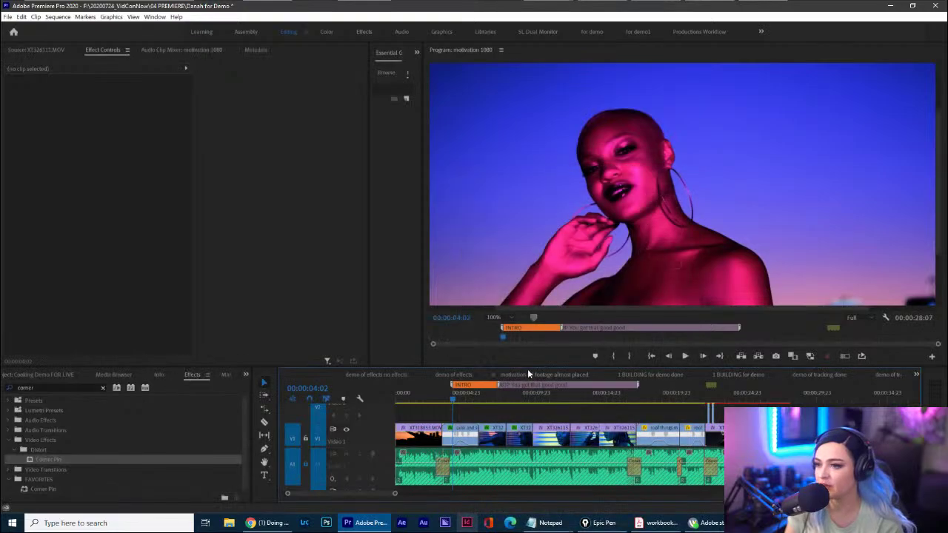
mouse_move(482, 386)
mouse_down()
mouse_move(404, 387)
mouse_move(478, 387)
mouse_up()
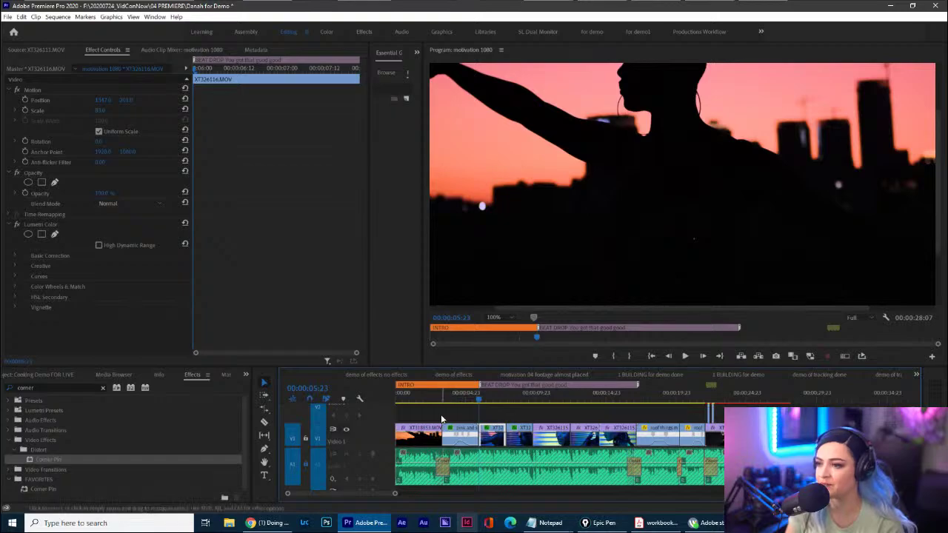
Outline the INTRO marker in the program monitor's time ruler with Epic Pen and clear the drawing.
mouse_move(422, 299)
mouse_down()
mouse_move(423, 372)
mouse_move(595, 376)
mouse_move(581, 298)
mouse_move(411, 307)
mouse_up()
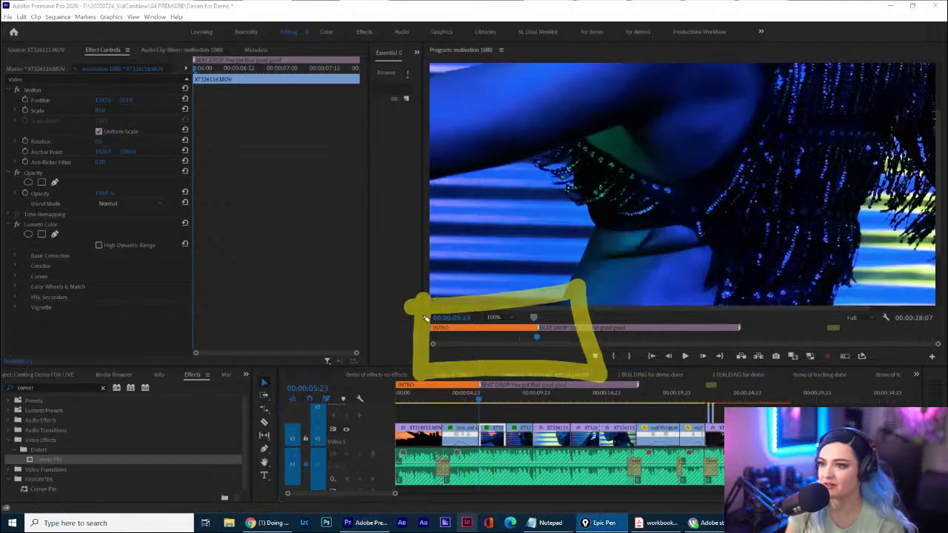
key(ctrl+shift+7)
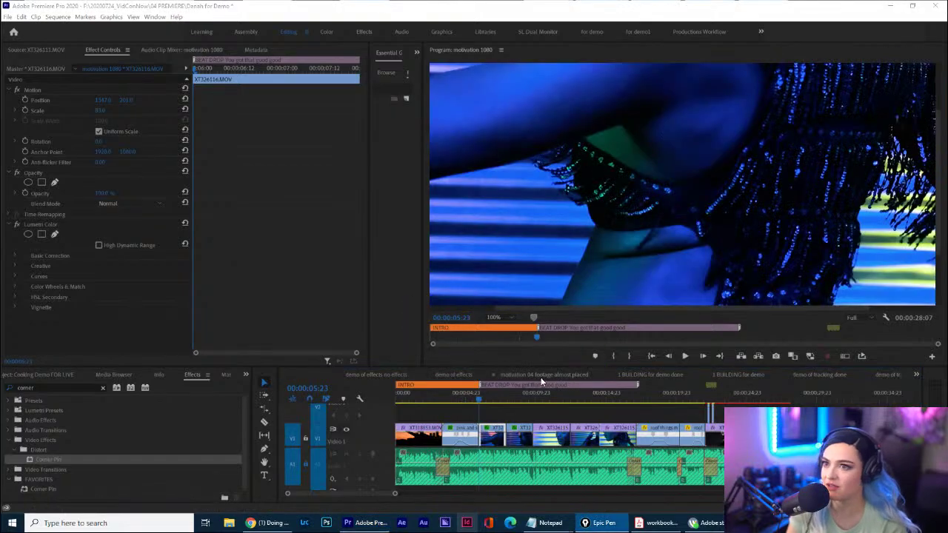
Switch to the demo of effects no effects sequence and briefly outline its markers and clips with Epic Pen.
click(454, 374)
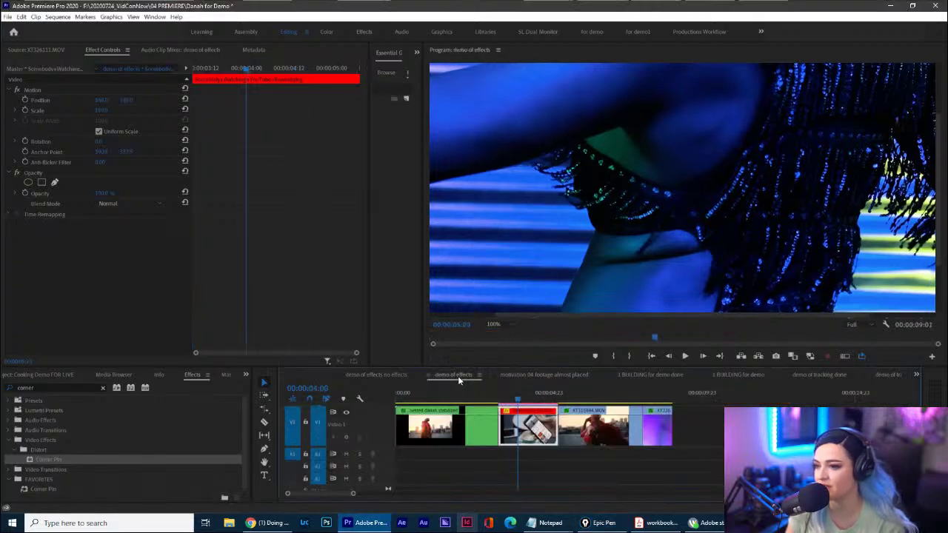
click(387, 374)
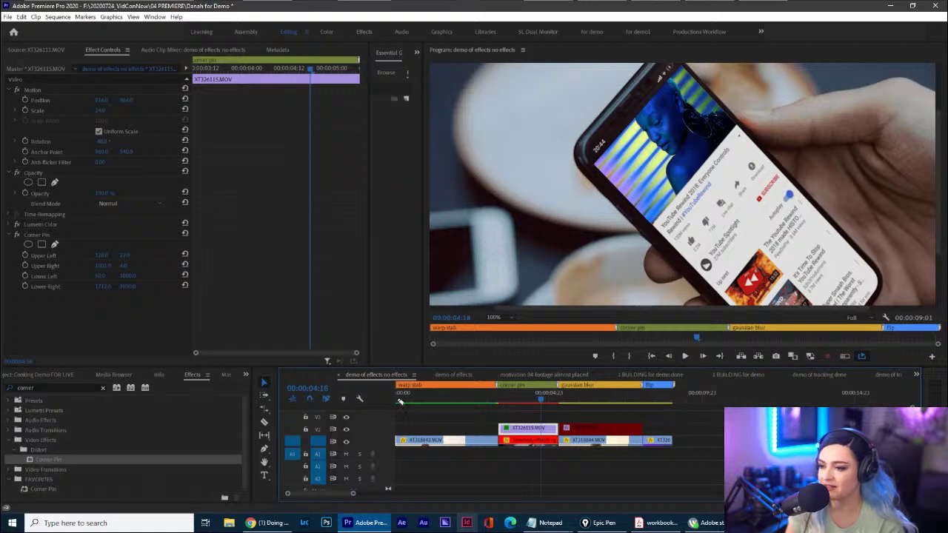
mouse_move(399, 402)
mouse_down()
mouse_move(398, 458)
mouse_move(688, 473)
mouse_move(692, 409)
mouse_move(366, 399)
mouse_up()
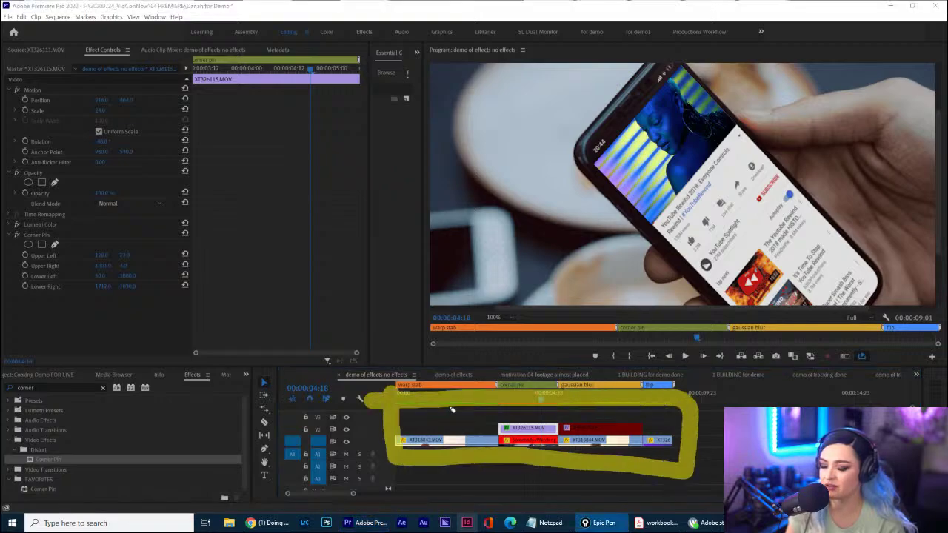
key(ctrl+shift+7)
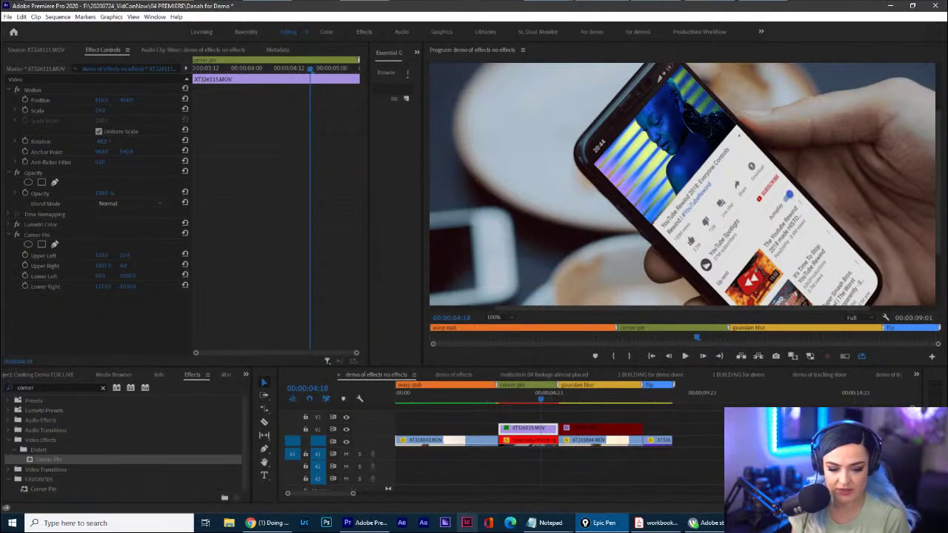
Expand the Video 1 track to show clip thumbnails below the upper tracks and set the program monitor zoom to Fit.
double_click(365, 440)
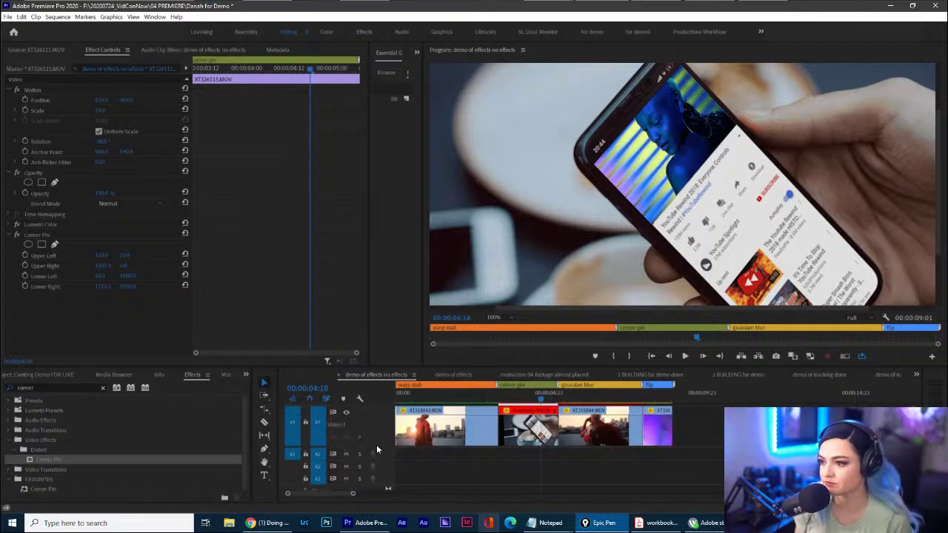
drag(376, 445, 378, 479)
click(527, 421)
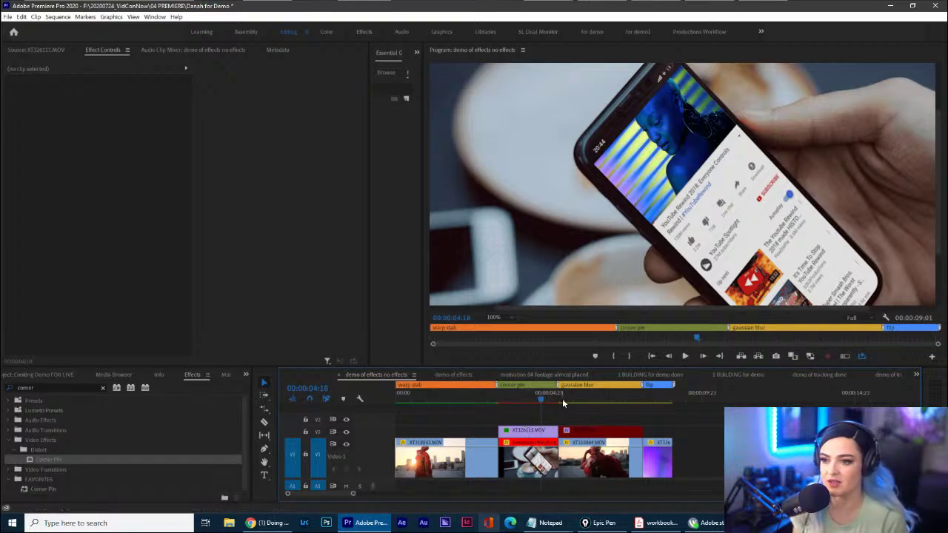
click(494, 318)
click(498, 329)
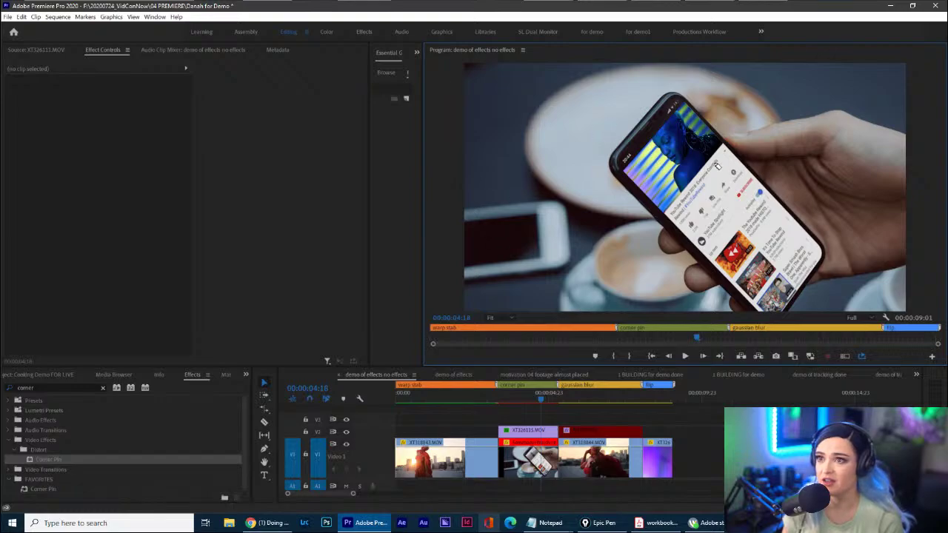
Outline the corner pin section and highlight the red, green and yellow render bar stretches with Epic Pen, clearing the drawings.
mouse_move(487, 359)
mouse_down()
mouse_move(488, 505)
mouse_move(561, 507)
mouse_move(578, 433)
mouse_move(576, 354)
mouse_move(495, 355)
mouse_up()
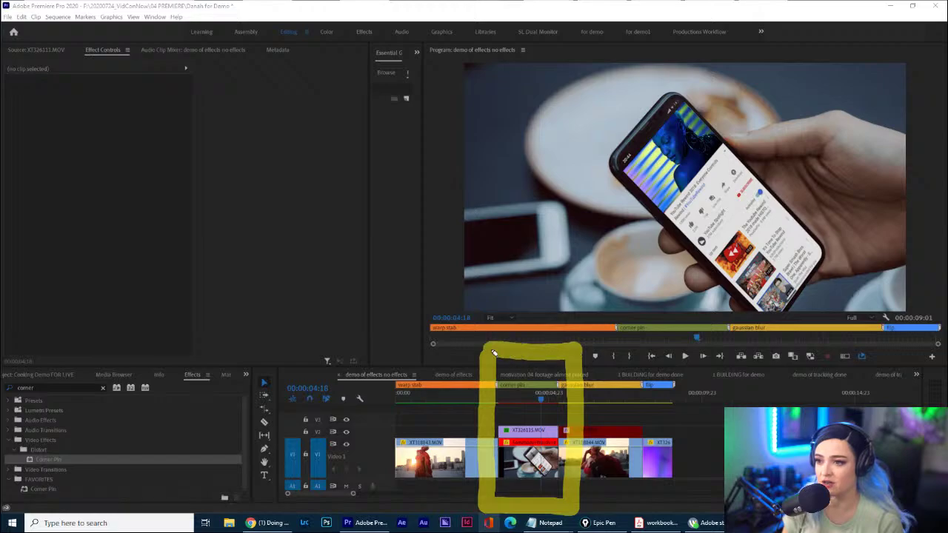
key(ctrl+shift+7)
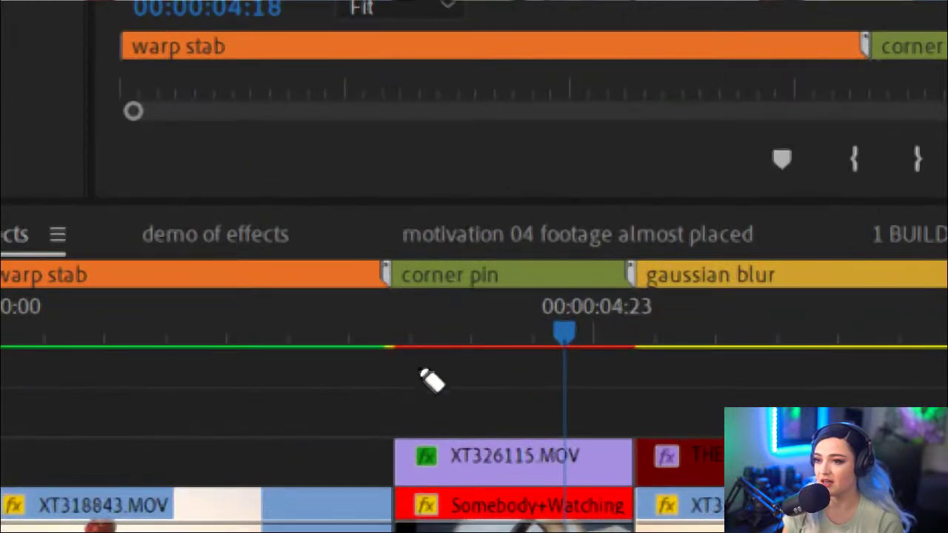
drag(374, 374, 715, 389)
key(ctrl+shift+c)
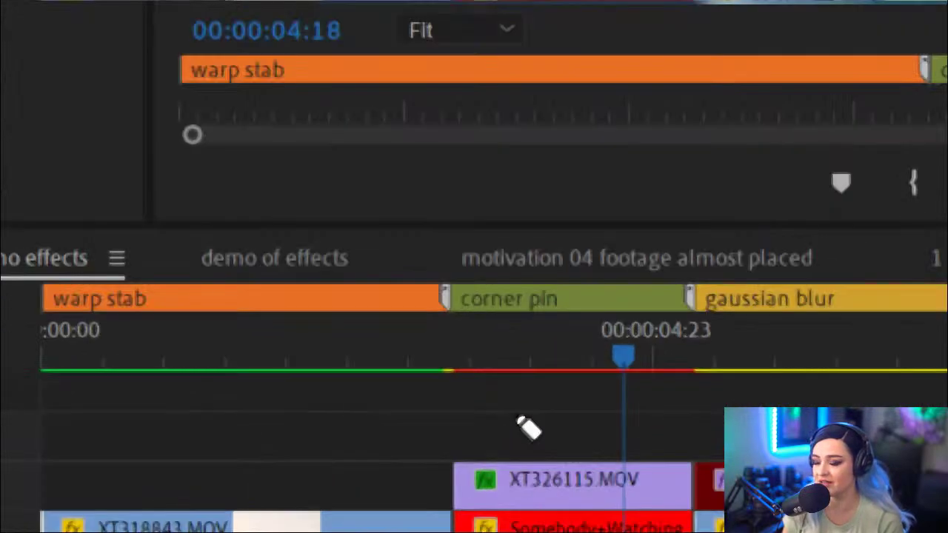
drag(72, 446, 457, 453)
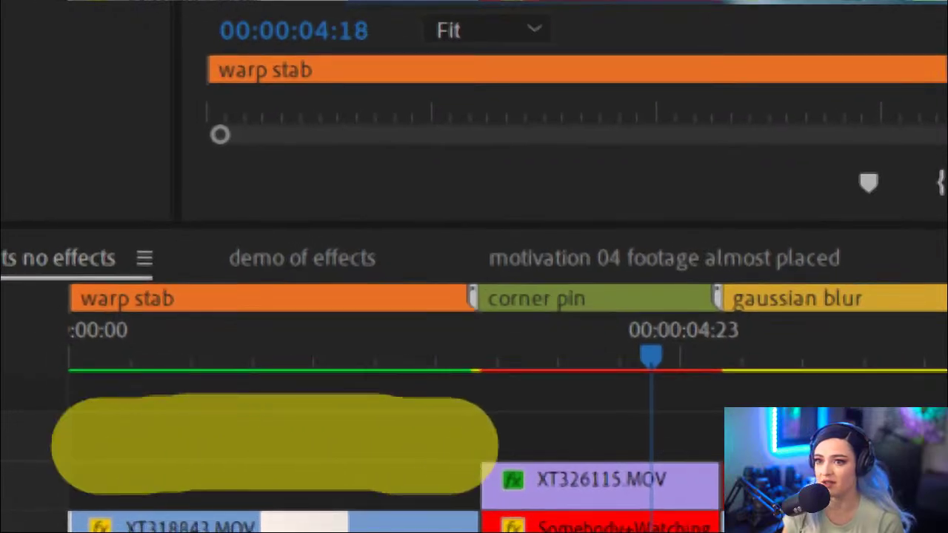
drag(740, 446, 770, 447)
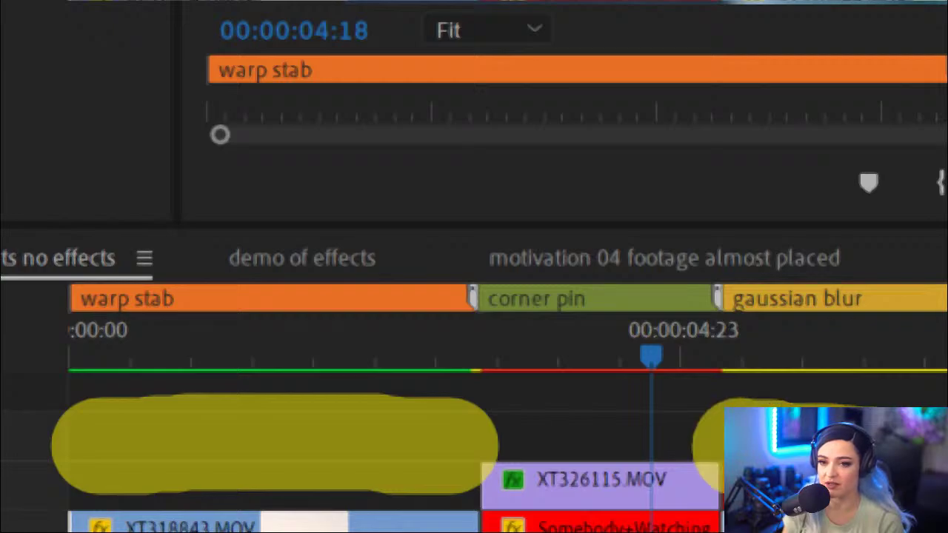
click(624, 447)
drag(624, 447, 596, 453)
key(e)
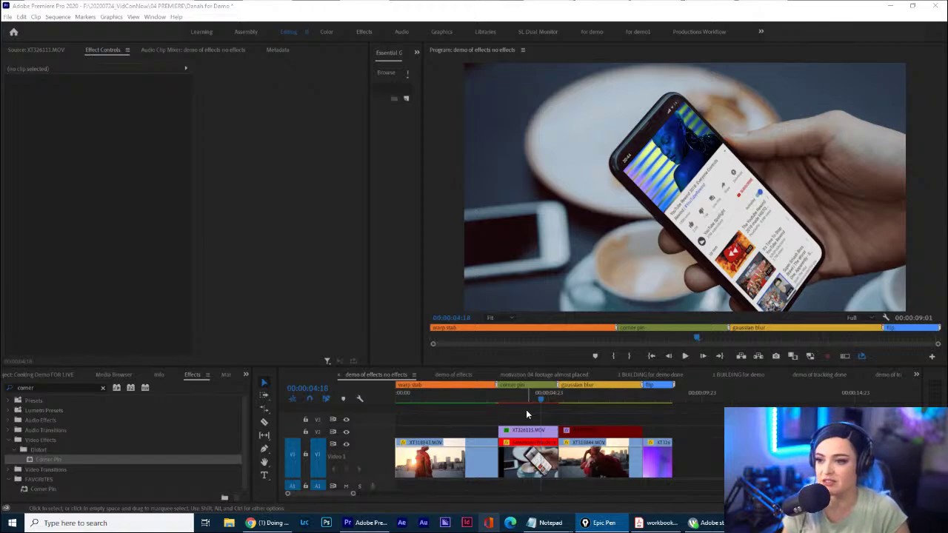
Set In and Out points around the corner pin section and briefly outline the marked range with Epic Pen.
click(526, 410)
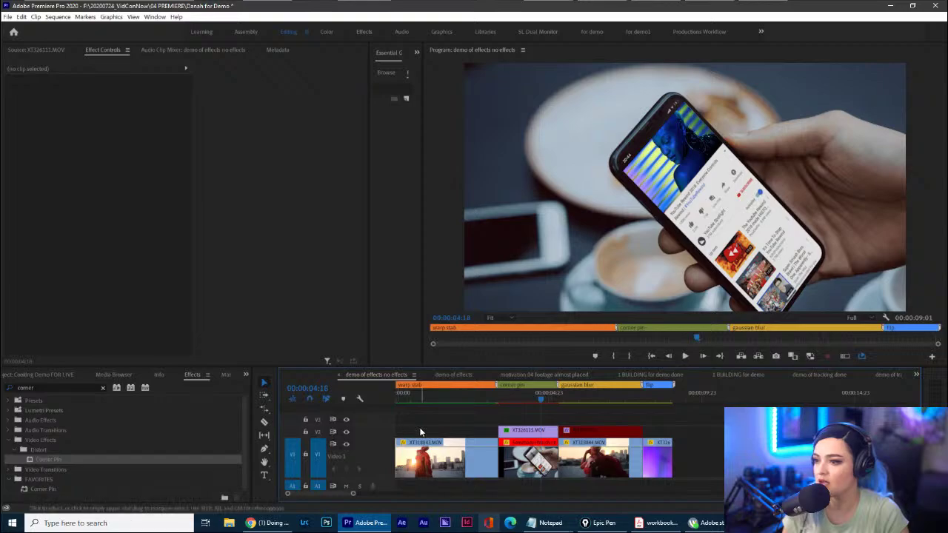
key(Up)
key(Down)
key(Down)
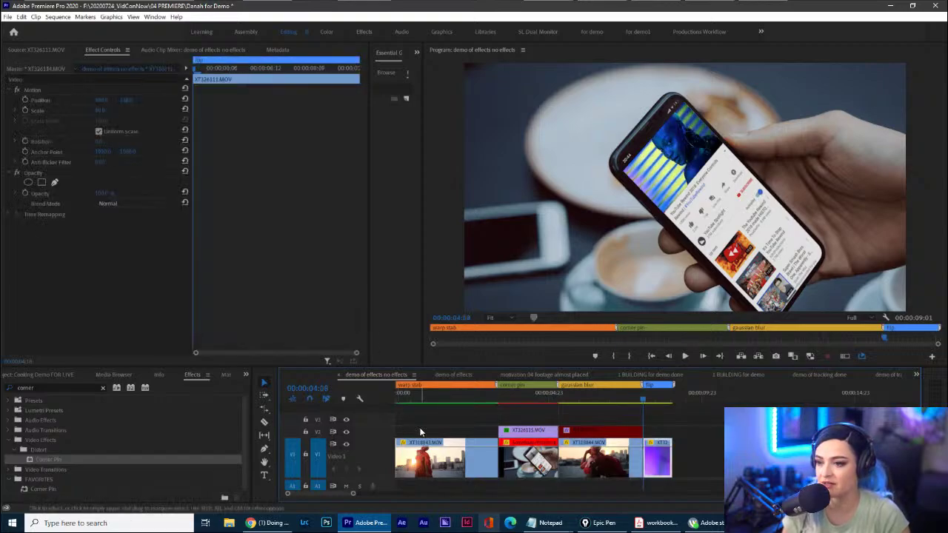
key(Up)
key(Up)
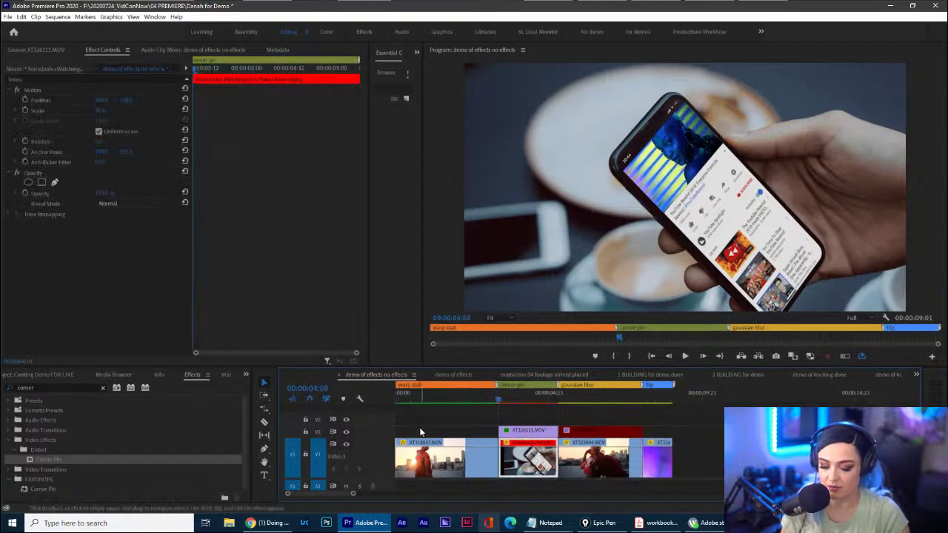
key(Down)
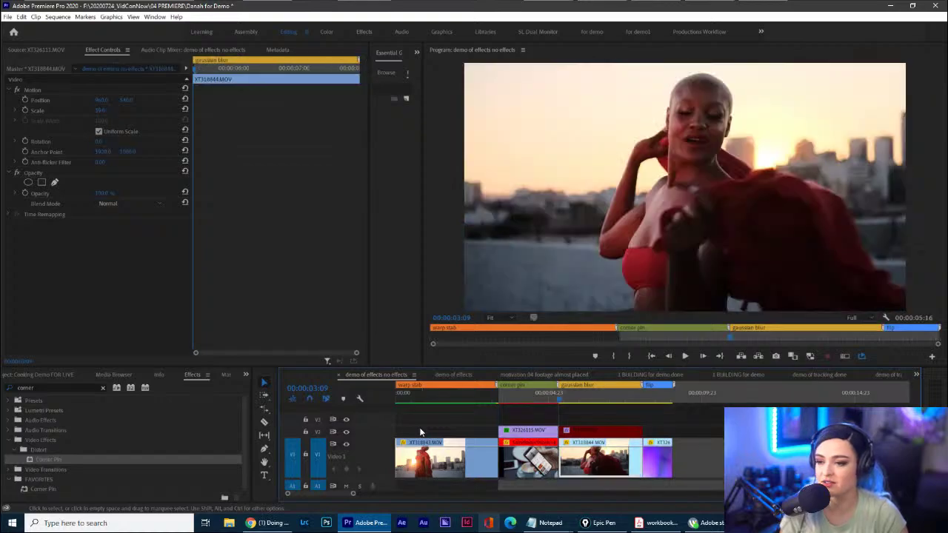
key(o)
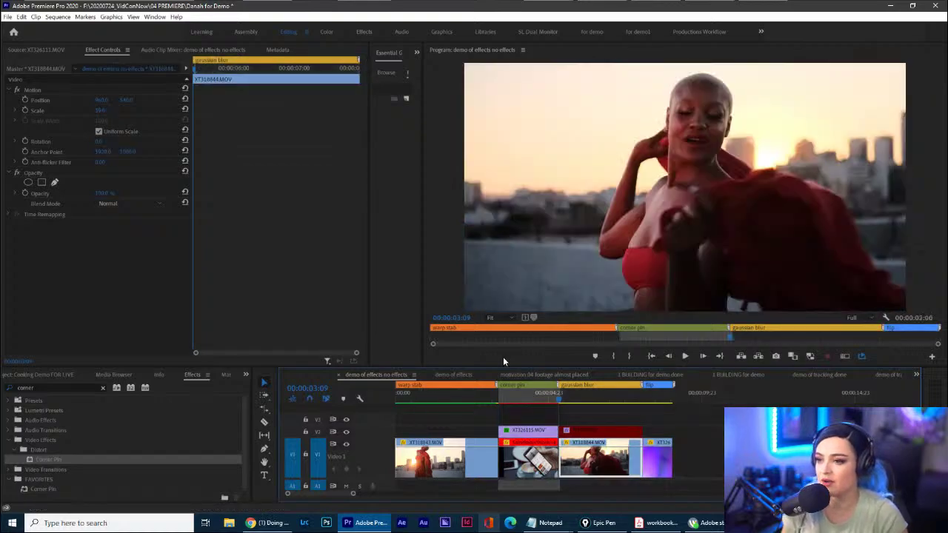
mouse_move(494, 363)
mouse_down()
mouse_move(491, 484)
mouse_move(504, 498)
mouse_move(576, 495)
mouse_move(568, 380)
mouse_move(488, 382)
mouse_up()
key(ctrl+shift+7)
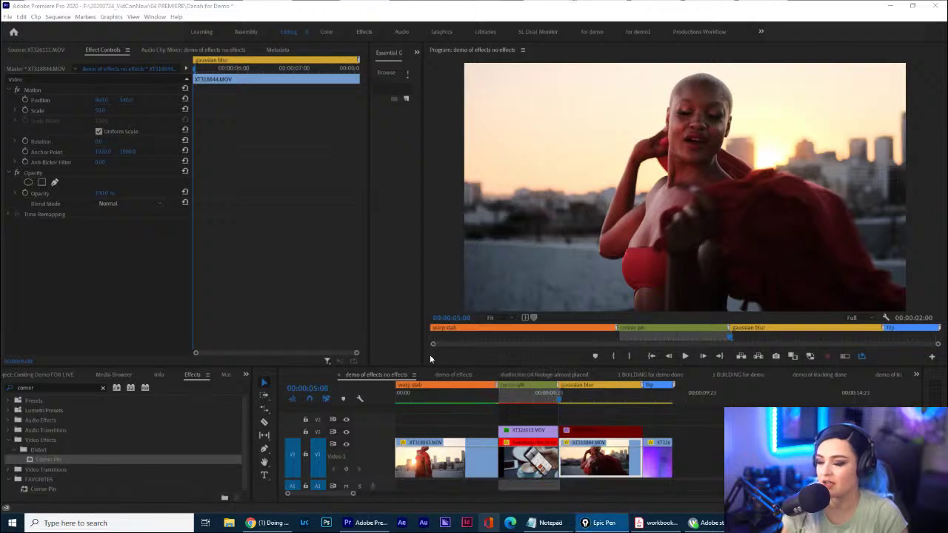
Render the marked In to Out range covering the corner pin section.
click(57, 16)
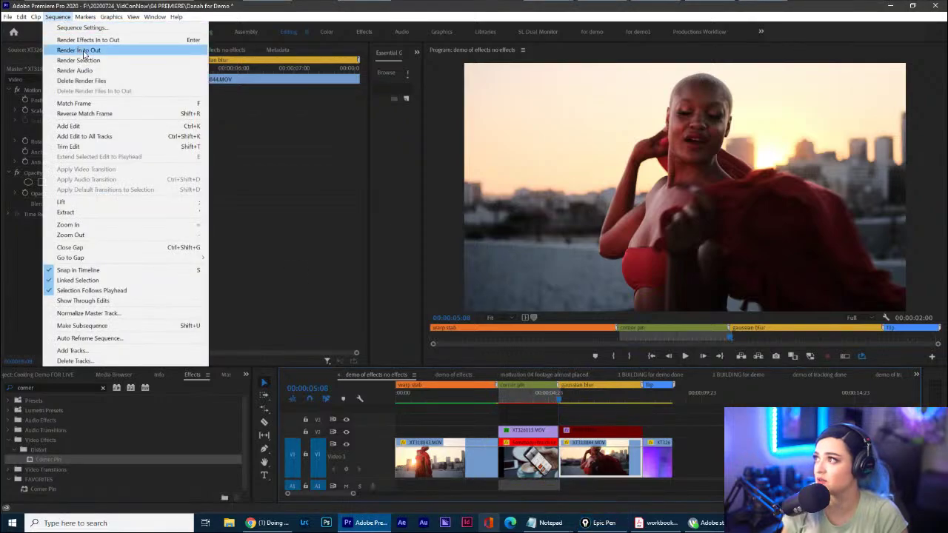
click(83, 51)
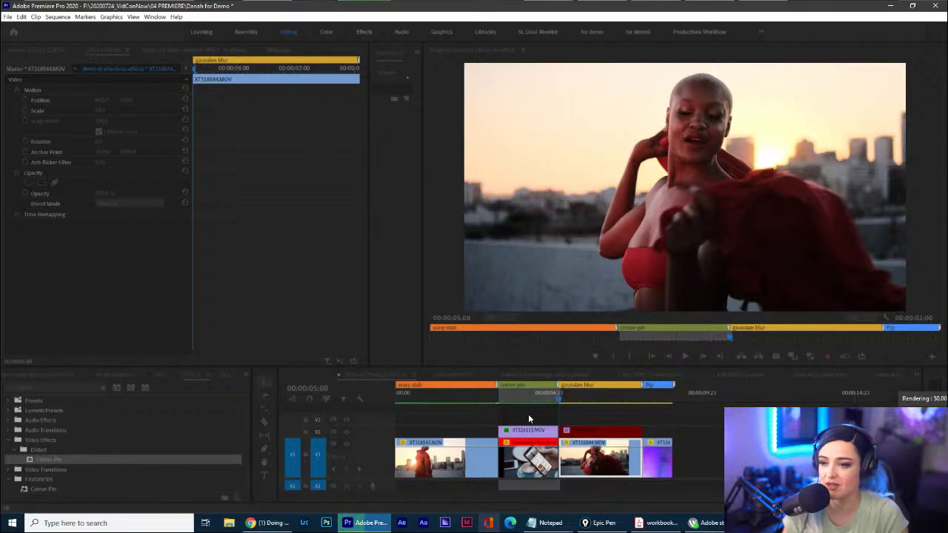
key(Escape)
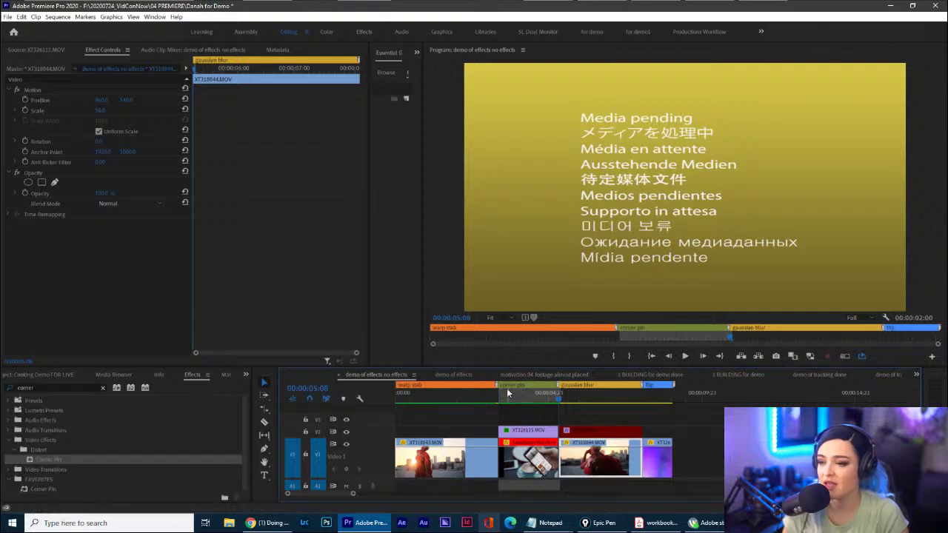
Clear the sequence's In and Out points around the corner pin section and deselect the clip.
right_click(521, 396)
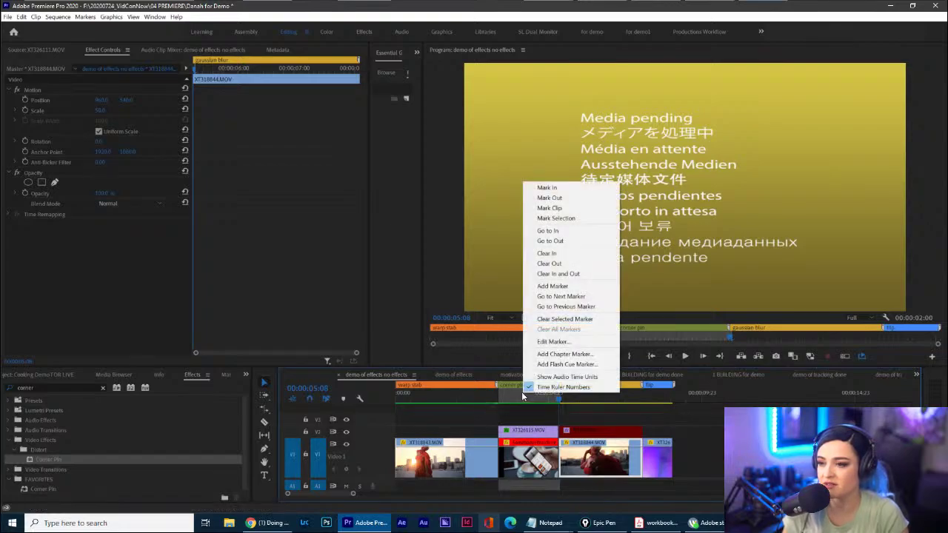
click(588, 272)
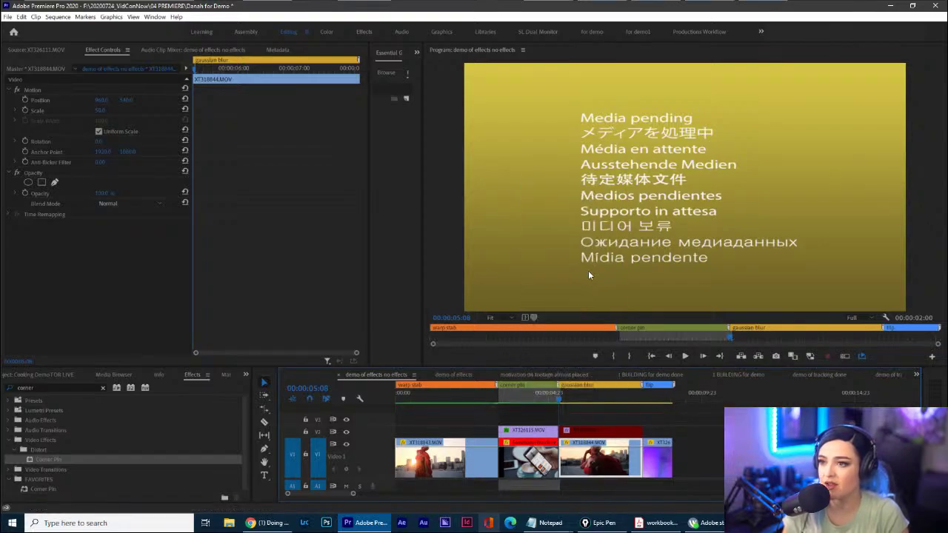
right_click(524, 392)
click(592, 272)
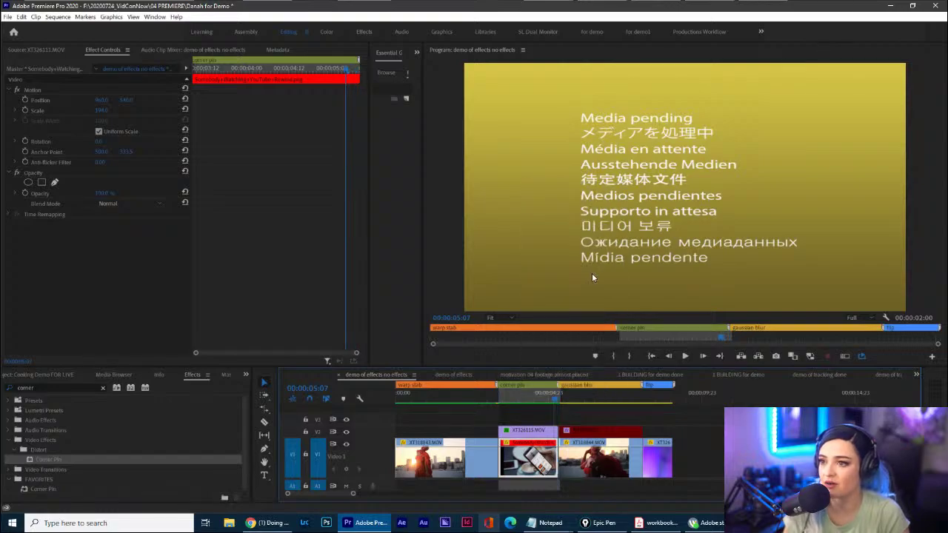
key(super)
right_click(524, 396)
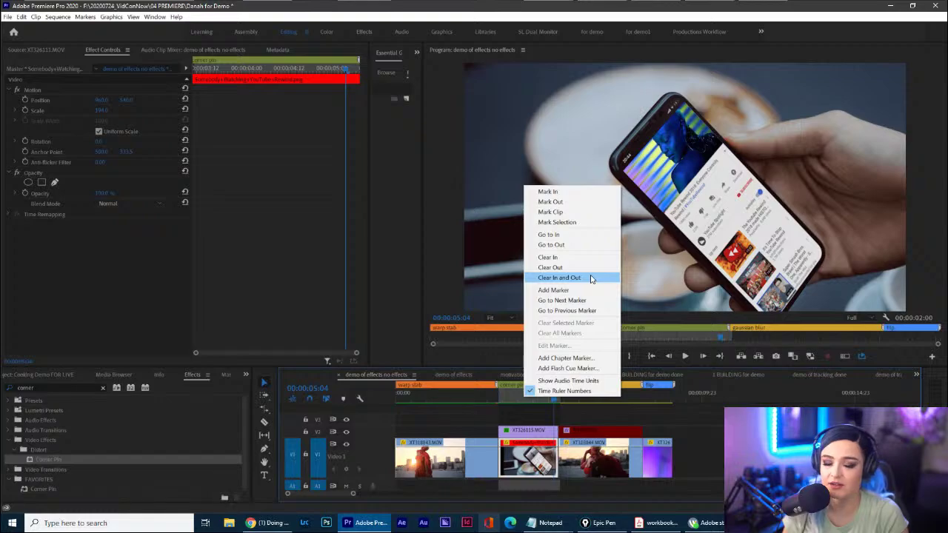
click(592, 279)
click(542, 420)
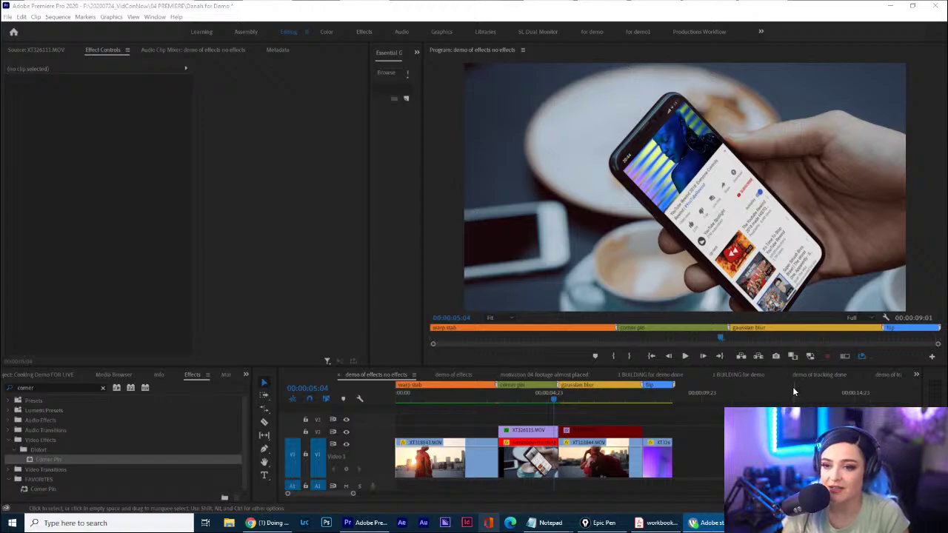
Switch to the demo of tracking sequence and briefly sketch a text box area beside the raised hand with Epic Pen.
click(886, 374)
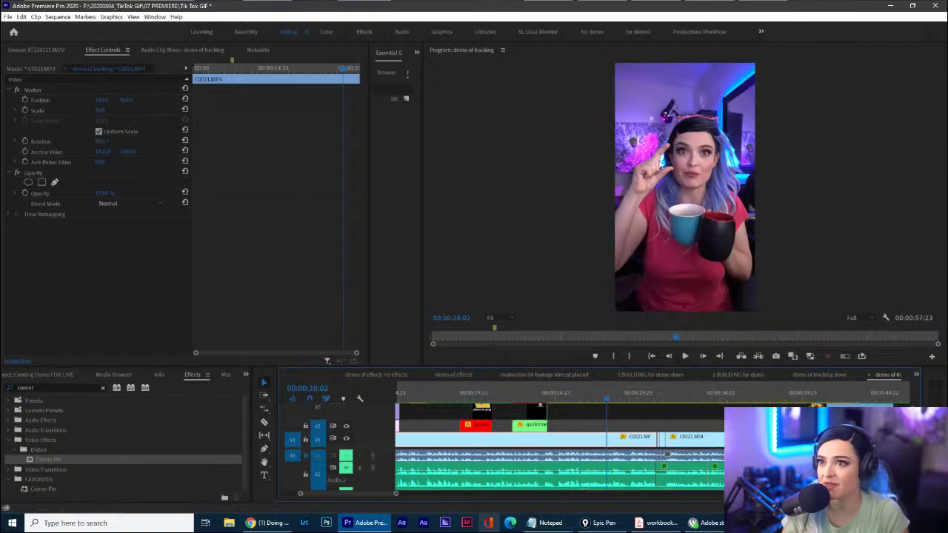
drag(653, 148, 691, 148)
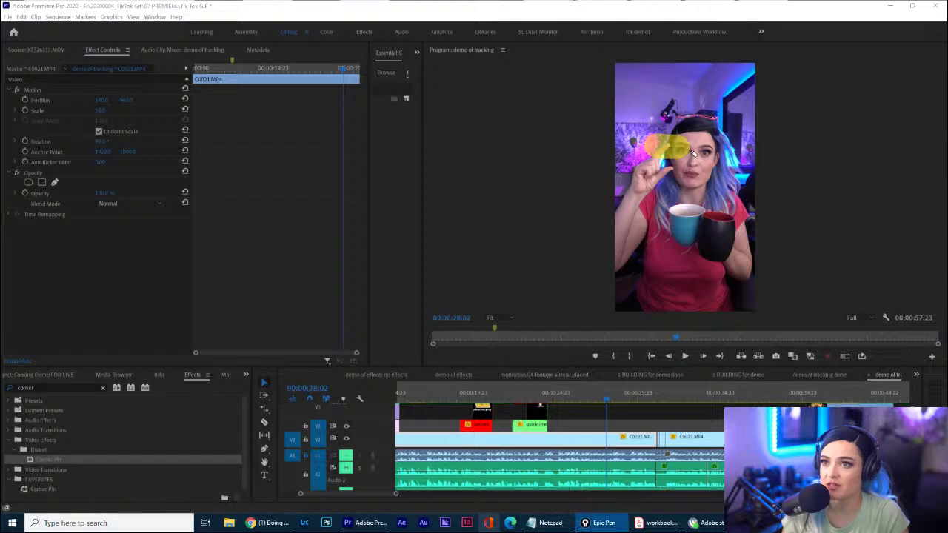
key(ctrl+shift+6)
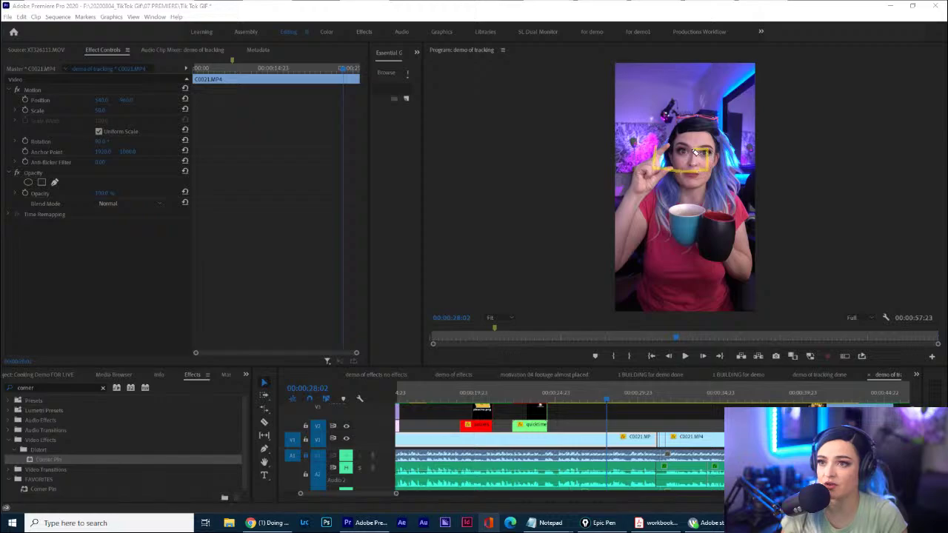
key(ctrl+shift+7)
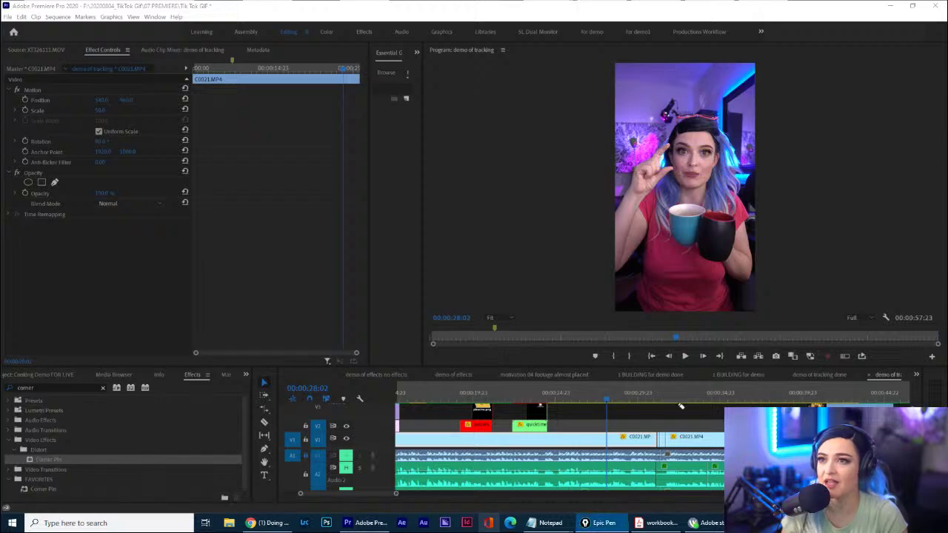
Park the playhead at 00:00:28:08 and set the program monitor zoom to 100%, framing the face and raised hand.
click(603, 394)
mouse_move(604, 397)
mouse_down()
mouse_move(626, 403)
mouse_move(612, 400)
mouse_up()
click(508, 317)
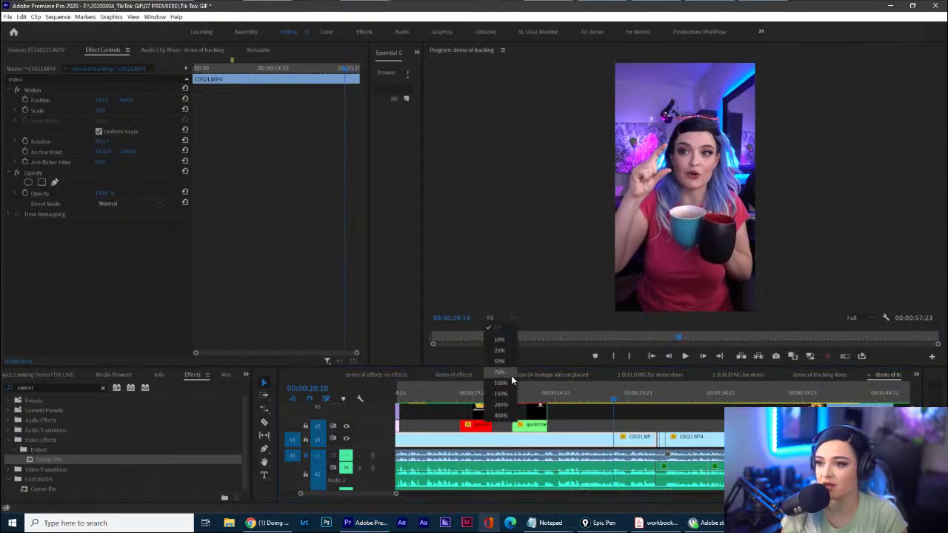
click(511, 376)
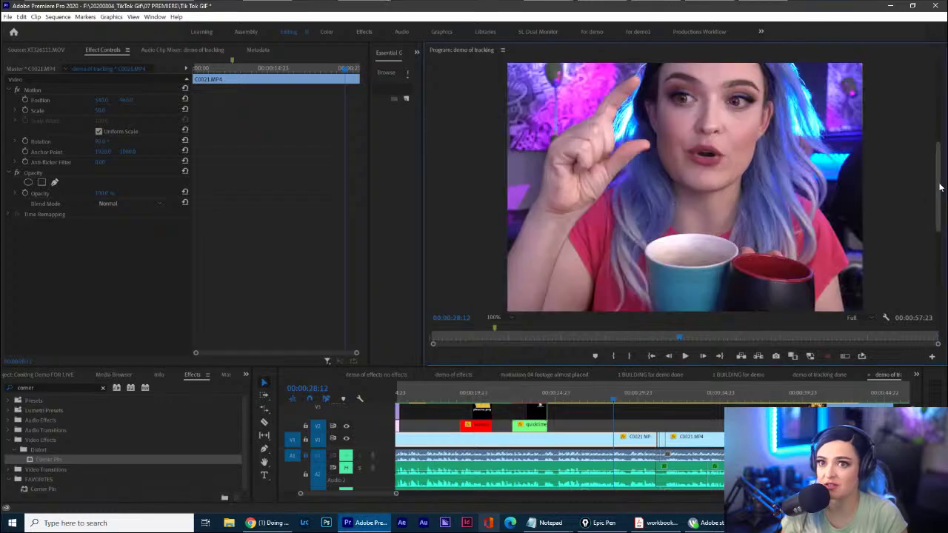
drag(939, 185, 940, 167)
mouse_move(596, 393)
mouse_down()
mouse_move(621, 395)
mouse_move(610, 398)
mouse_up()
Enlarge Essential Graphics and add the Bold Pop Title template to track V2 over the playhead position.
drag(370, 185, 227, 185)
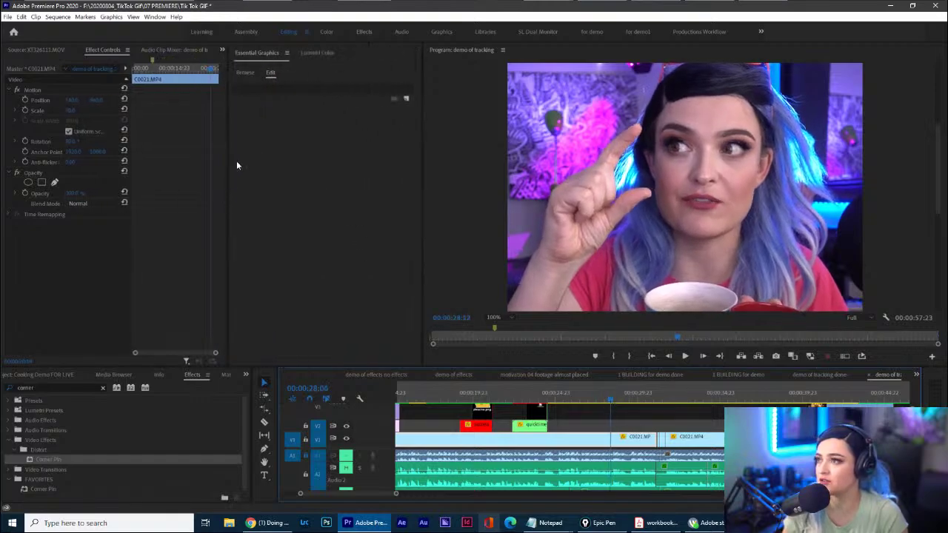
click(245, 72)
click(364, 111)
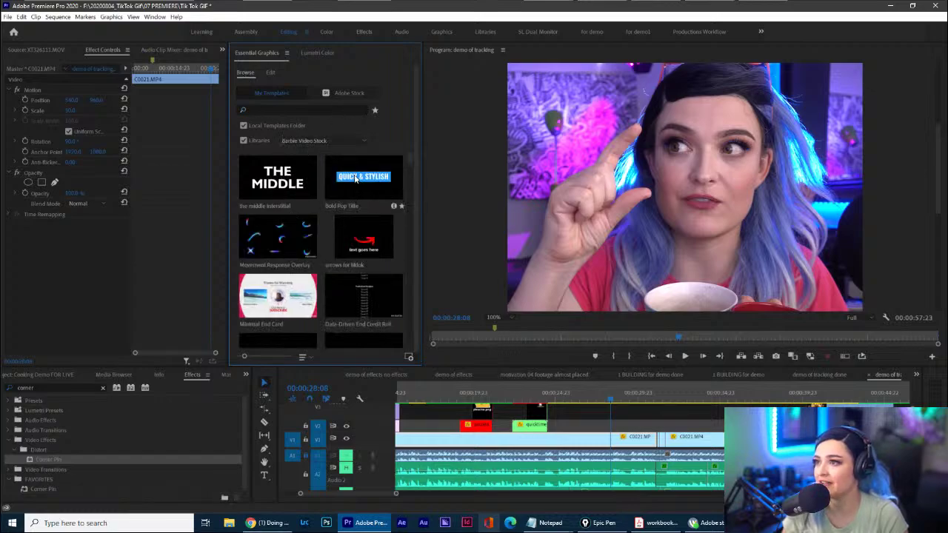
drag(356, 177, 632, 430)
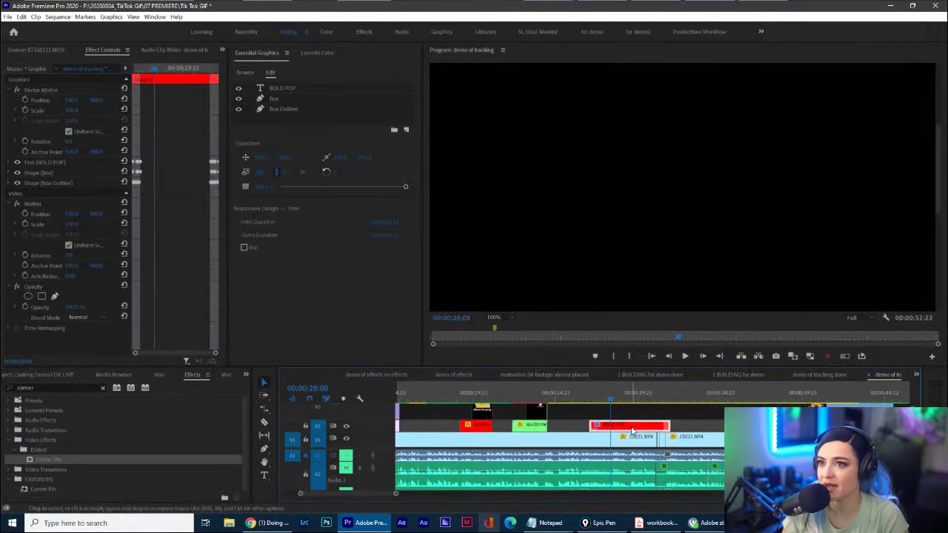
Replace the title graphic's wording with TEXT.
click(287, 87)
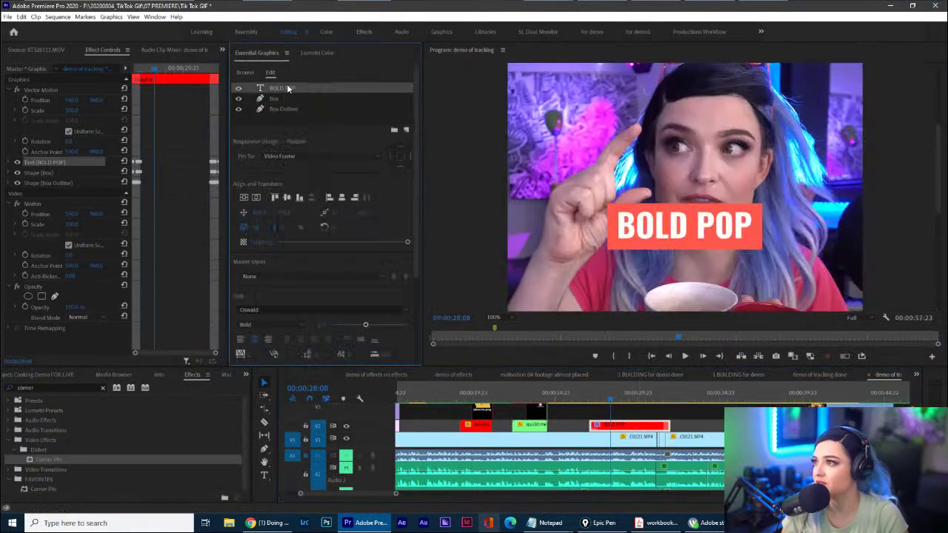
double_click(729, 230)
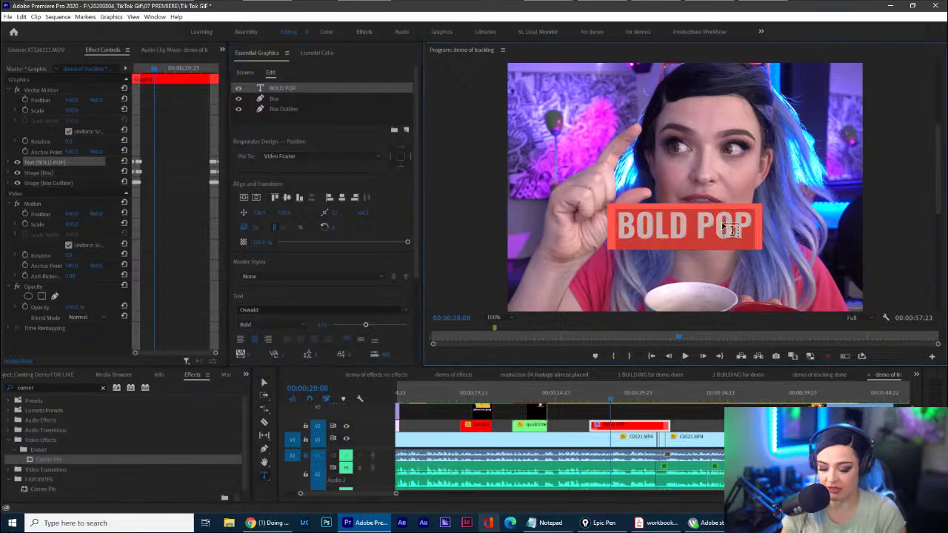
text(TEXT)
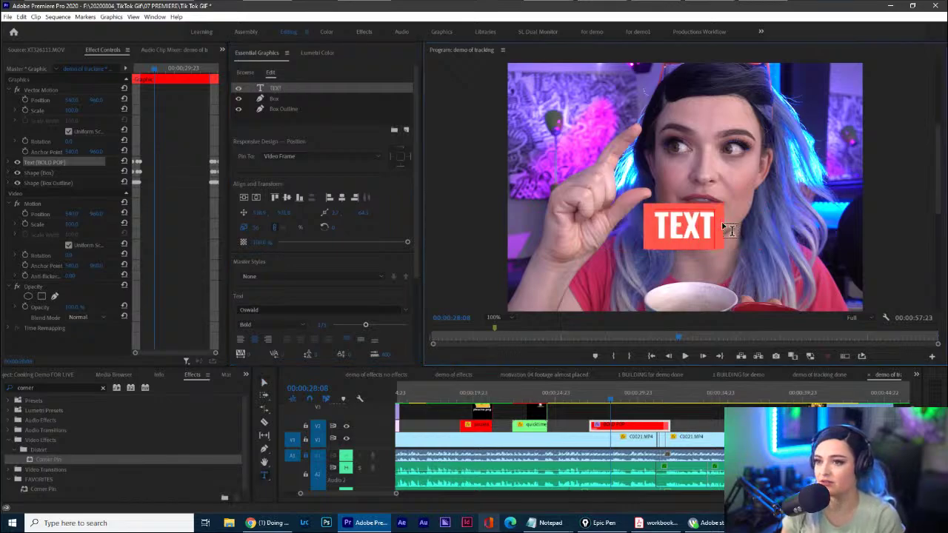
Set the fill of the title's Box shape to bright green 51FF4A.
drag(417, 271, 394, 102)
click(278, 99)
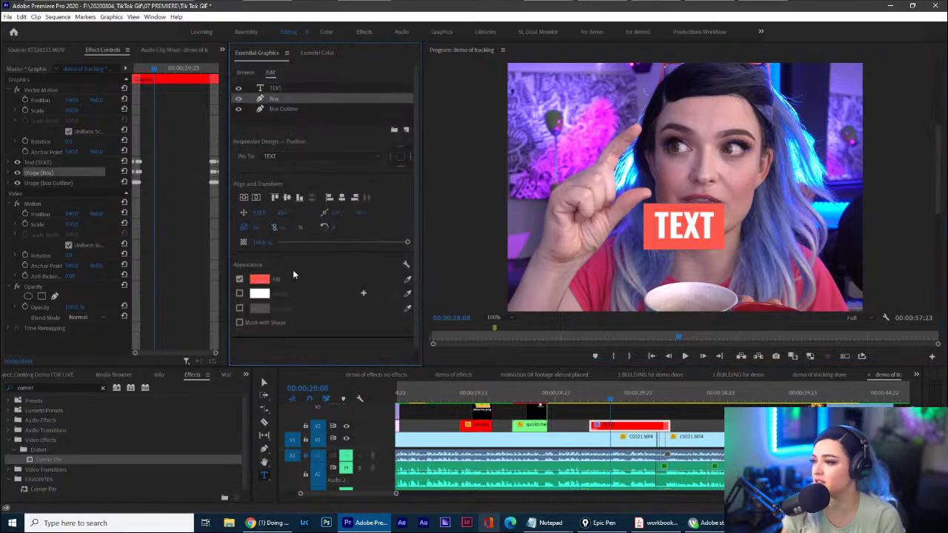
click(259, 279)
click(540, 294)
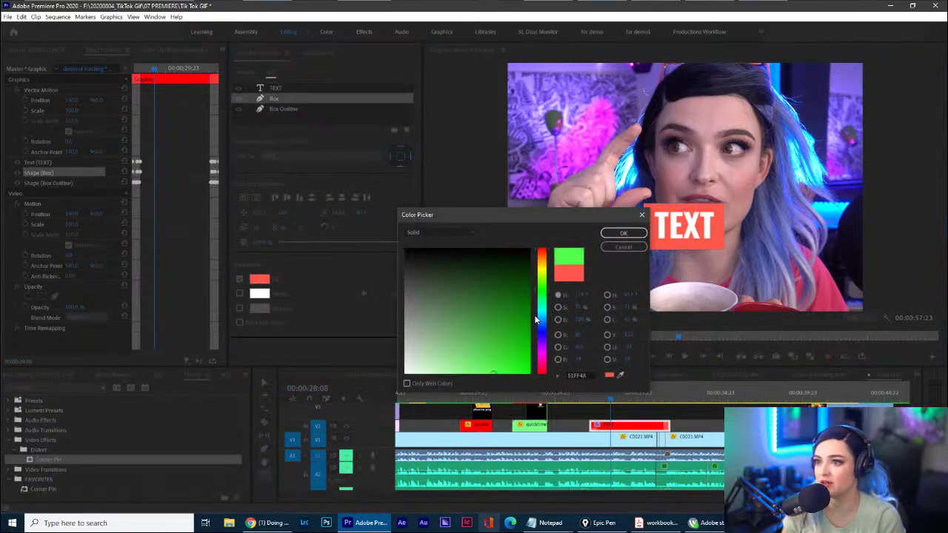
click(625, 236)
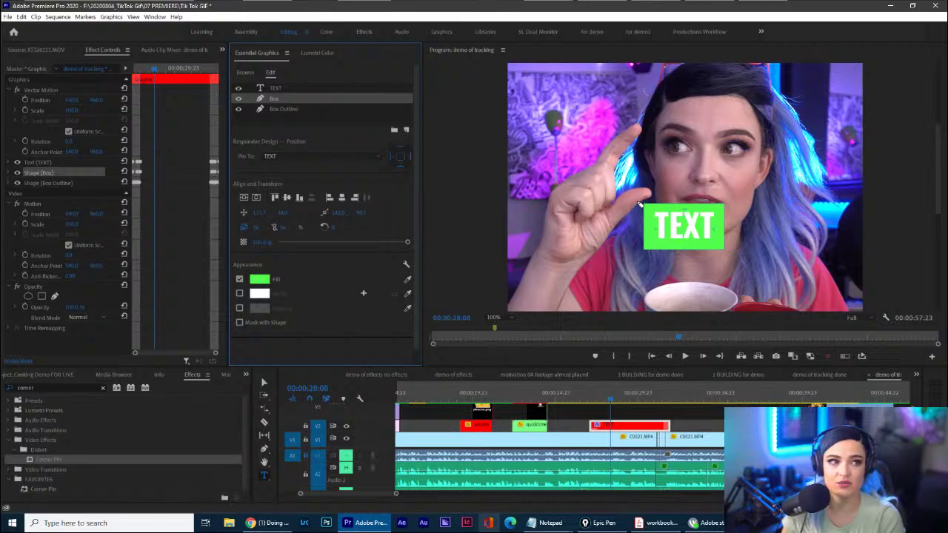
Outline the Effect Controls name and the graphic's Vector Motion and layer properties with Epic Pen, clearing each drawing.
mouse_move(131, 46)
mouse_down()
mouse_move(59, 37)
mouse_move(164, 77)
mouse_move(43, 50)
mouse_up()
key(ctrl+shift+6)
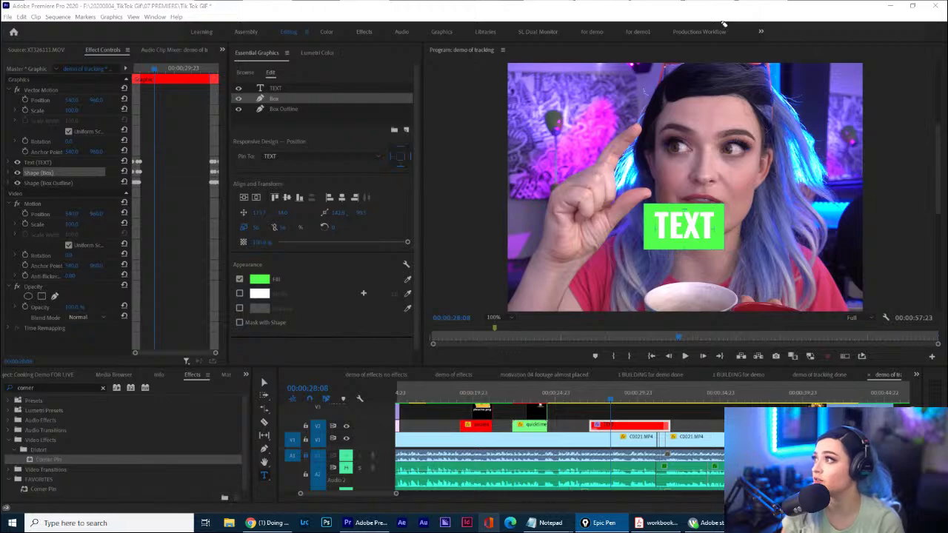
mouse_move(95, 74)
mouse_down()
mouse_move(16, 160)
mouse_move(179, 134)
mouse_move(100, 73)
mouse_up()
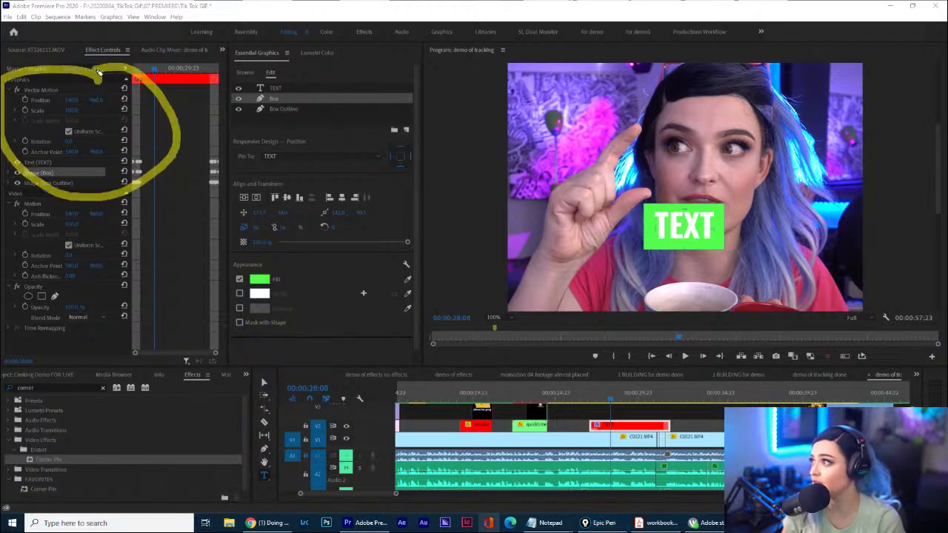
key(ctrl+shift+6)
mouse_move(146, 244)
mouse_down()
mouse_move(108, 194)
mouse_move(4, 216)
mouse_move(64, 353)
mouse_move(176, 268)
mouse_move(164, 228)
mouse_up()
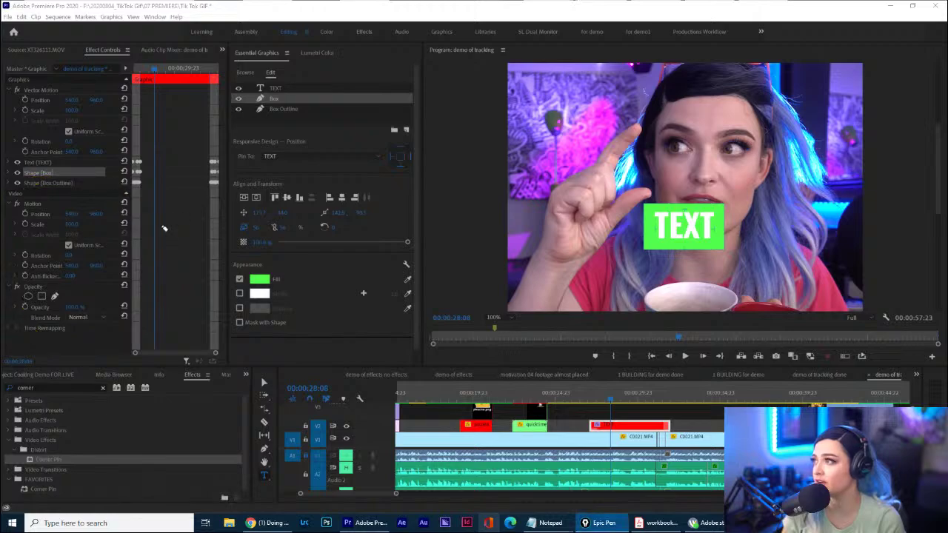
mouse_move(154, 31)
mouse_down()
mouse_move(140, 83)
mouse_move(182, 37)
mouse_up()
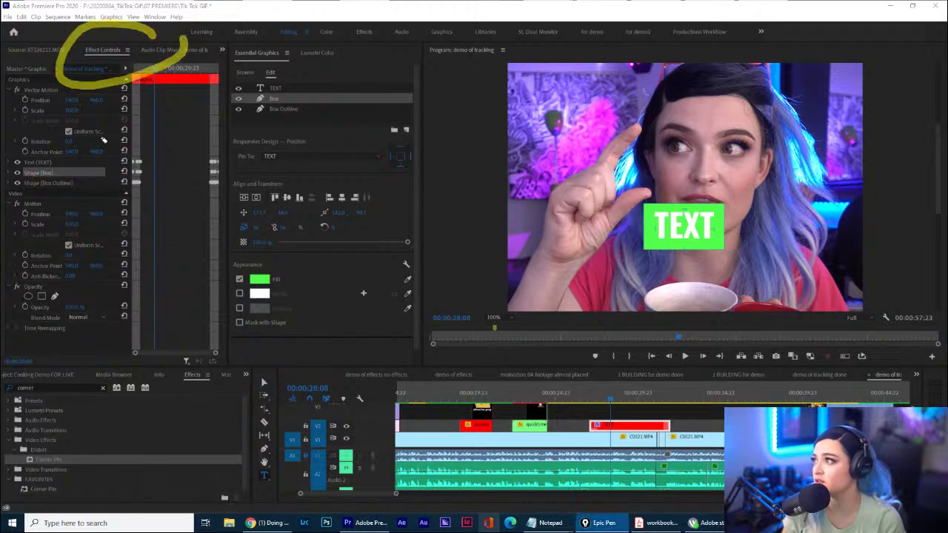
mouse_move(125, 73)
mouse_down()
mouse_move(6, 187)
mouse_move(168, 137)
mouse_up()
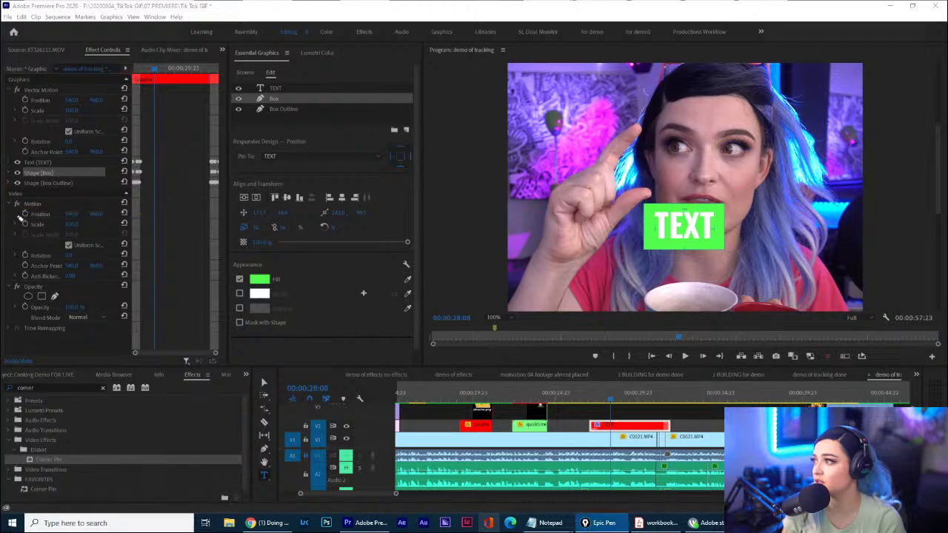
mouse_move(20, 217)
mouse_down()
mouse_move(5, 191)
mouse_move(6, 348)
mouse_move(211, 211)
mouse_move(95, 171)
mouse_move(5, 185)
mouse_up()
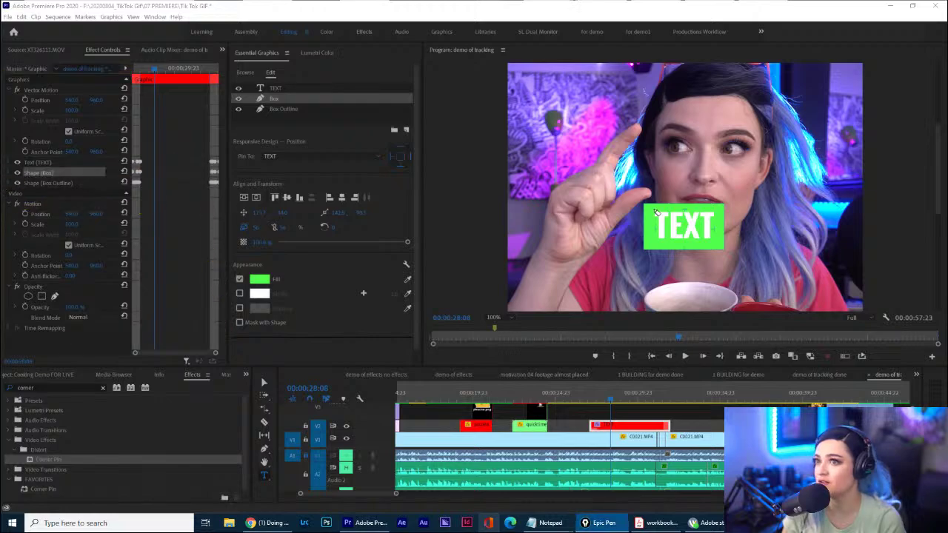
Outline the area around the green text box in the program monitor with Epic Pen and clear the drawings.
mouse_move(626, 196)
mouse_down()
mouse_move(621, 280)
mouse_move(768, 279)
mouse_move(770, 186)
mouse_move(625, 196)
mouse_up()
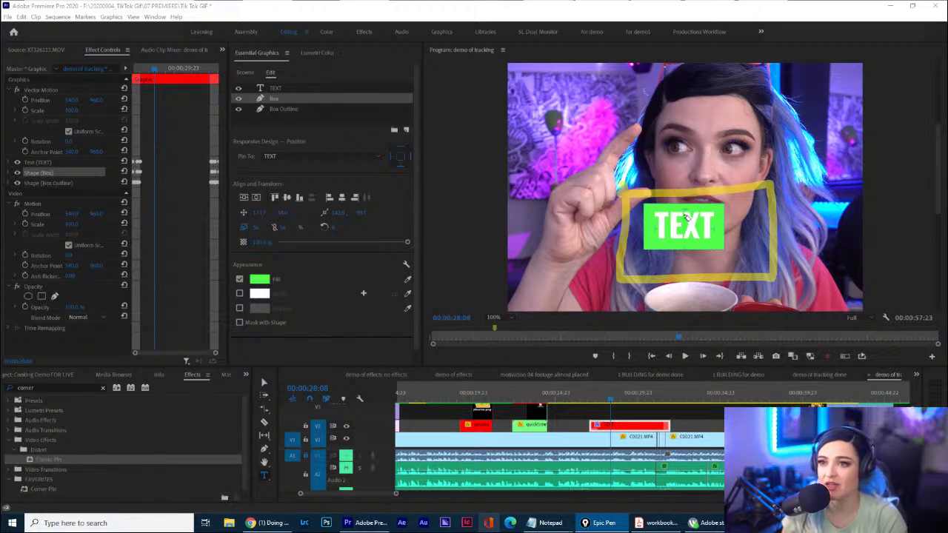
key(ctrl+shift+6)
mouse_move(646, 192)
mouse_down()
mouse_move(696, 274)
mouse_move(742, 180)
mouse_move(627, 241)
mouse_up()
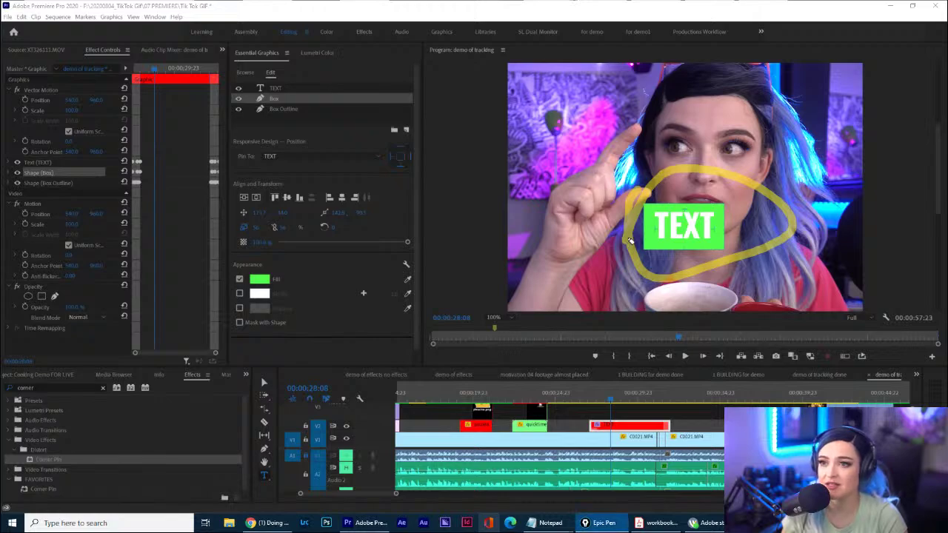
key(ctrl+z)
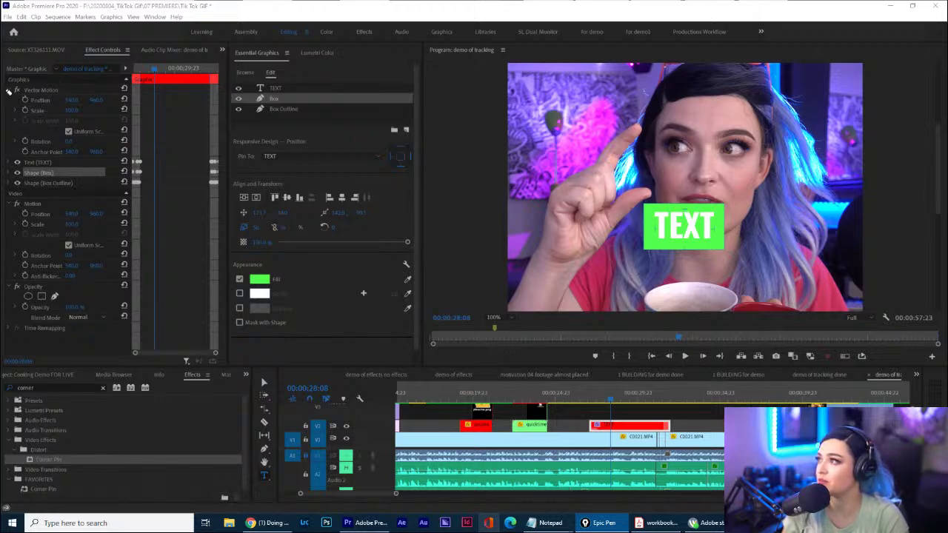
Mark the expand arrows of Vector Motion and the graphic's layers with Epic Pen, undoing each stroke.
mouse_move(9, 90)
mouse_down()
mouse_move(83, 146)
mouse_move(113, 110)
mouse_move(118, 80)
mouse_move(9, 80)
mouse_up()
key(ctrl+z)
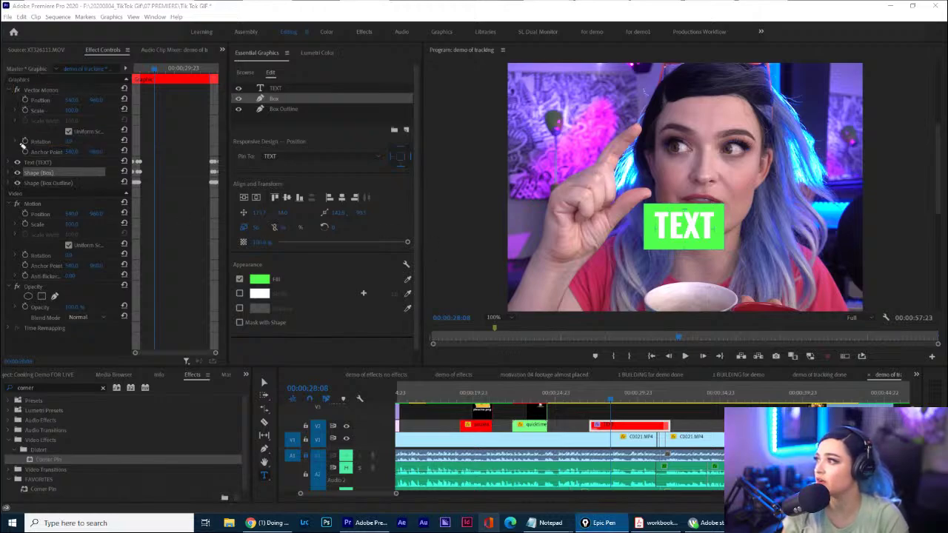
mouse_move(10, 189)
mouse_down()
mouse_move(4, 320)
mouse_move(13, 349)
mouse_move(125, 358)
mouse_move(149, 195)
mouse_move(9, 187)
mouse_up()
key(ctrl+z)
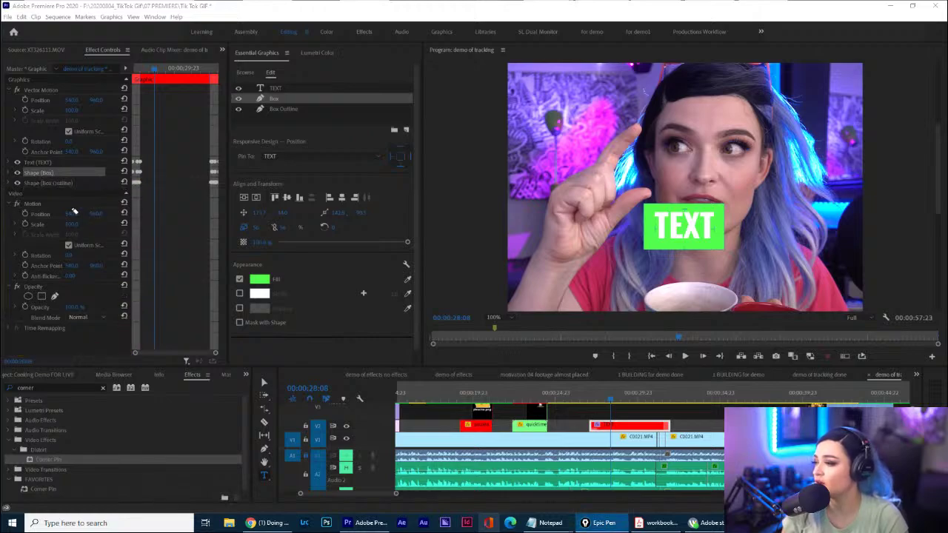
Move the whole title graphic over the raised fingers with Motion Position 398, 765 and scale its Vector Motion to 105.
click(68, 214)
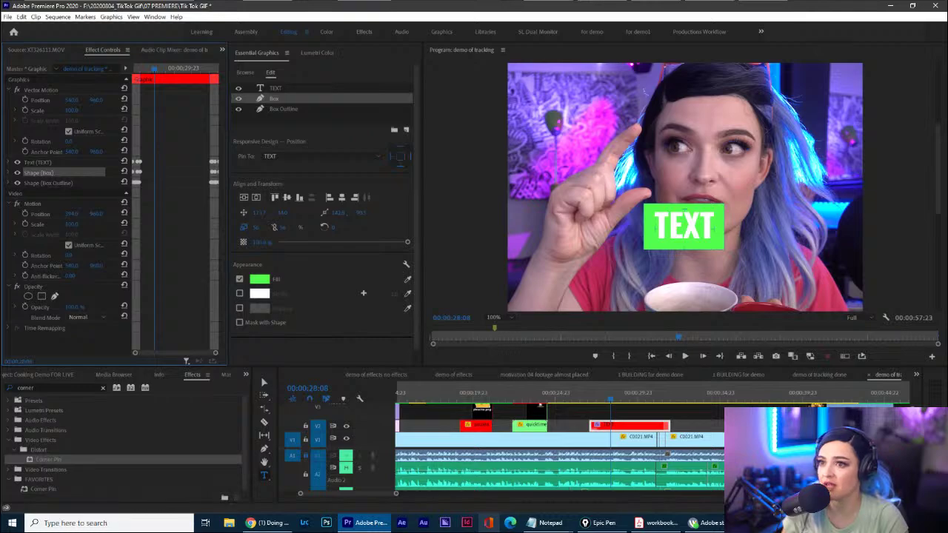
click(638, 426)
key(ctrl+z)
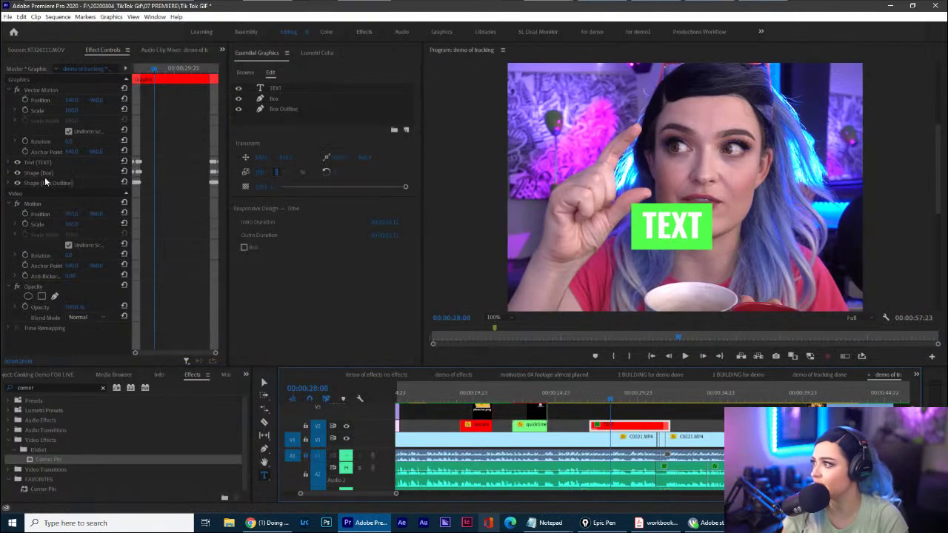
drag(70, 215, 89, 214)
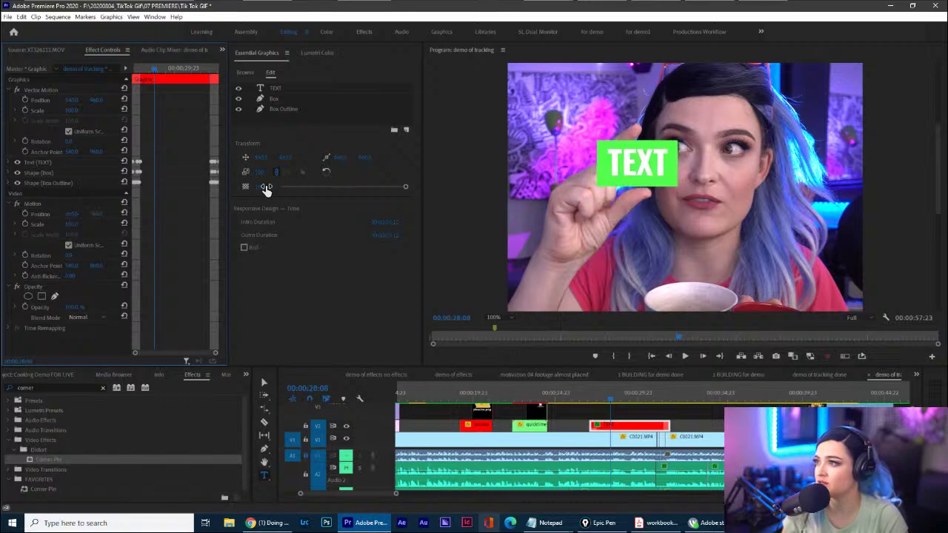
drag(264, 178, 271, 178)
drag(97, 214, 95, 214)
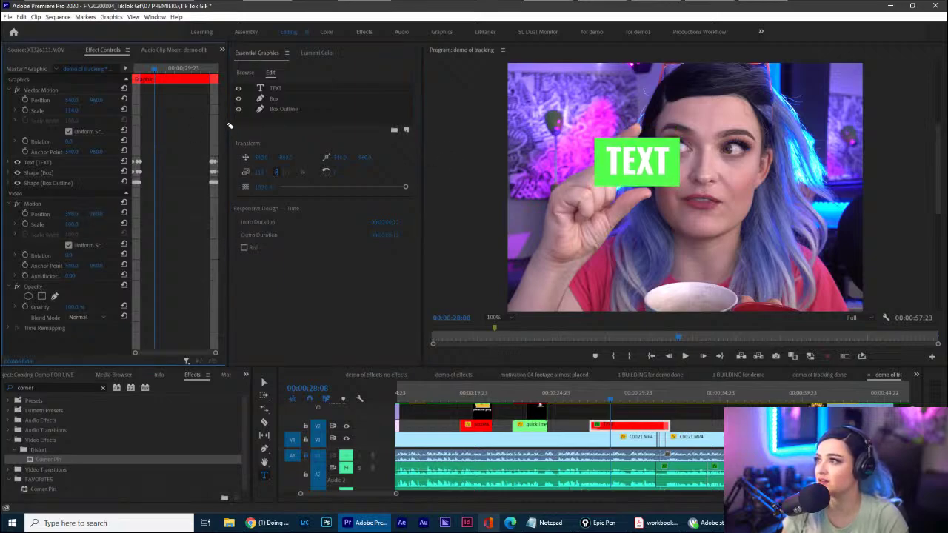
Outline the graphic's Transform settings and its Vector Motion properties with Epic Pen and clear the drawings.
mouse_move(230, 126)
mouse_down()
mouse_move(214, 264)
mouse_move(385, 275)
mouse_move(408, 190)
mouse_move(323, 129)
mouse_move(222, 125)
mouse_up()
mouse_move(6, 63)
mouse_down()
mouse_move(4, 178)
mouse_move(142, 193)
mouse_move(155, 77)
mouse_move(8, 76)
mouse_up()
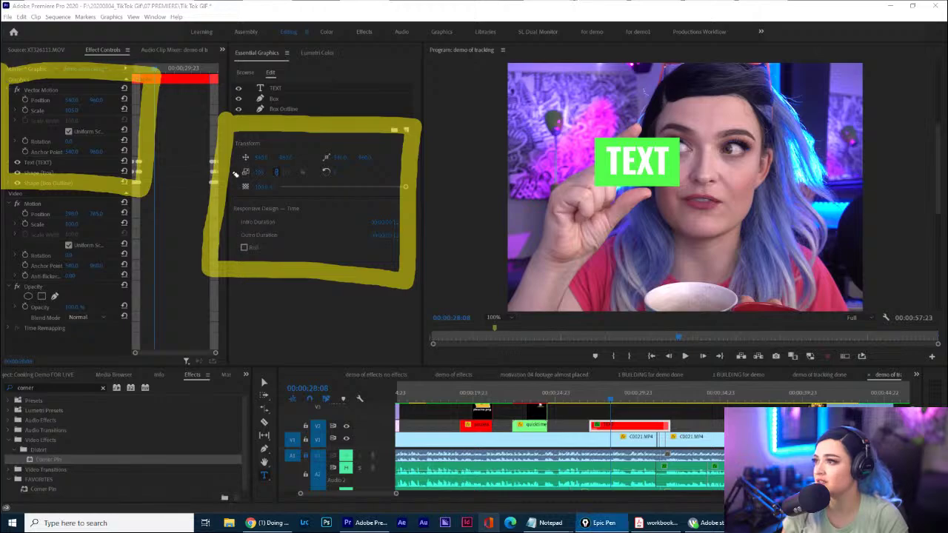
key(ctrl+shift+7)
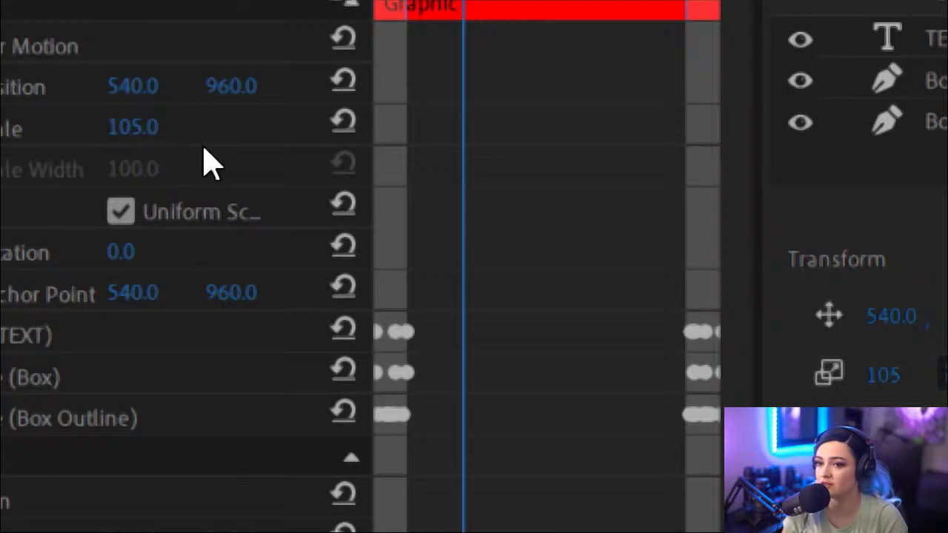
Try enlarging the title through its Vector Motion scale and undo the change.
drag(132, 126, 230, 127)
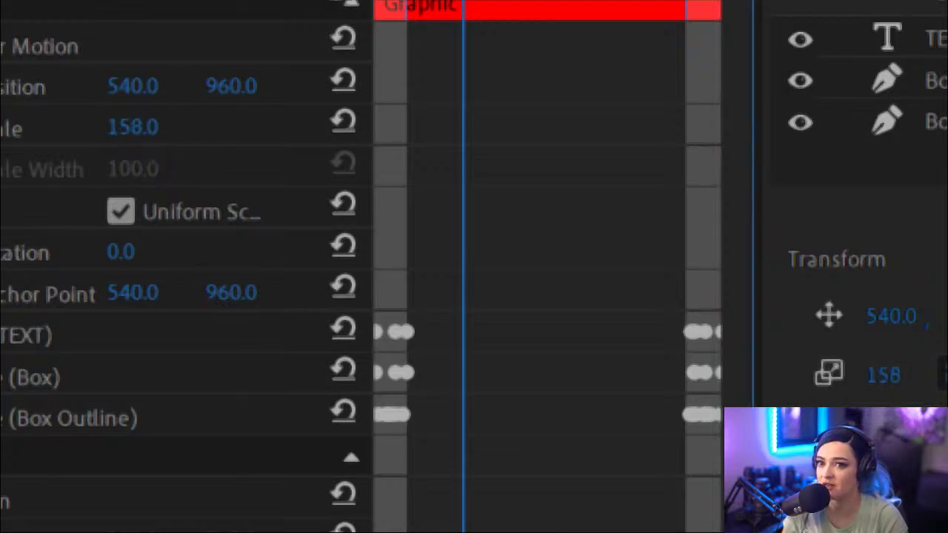
drag(171, 126, 160, 127)
key(ctrl+z)
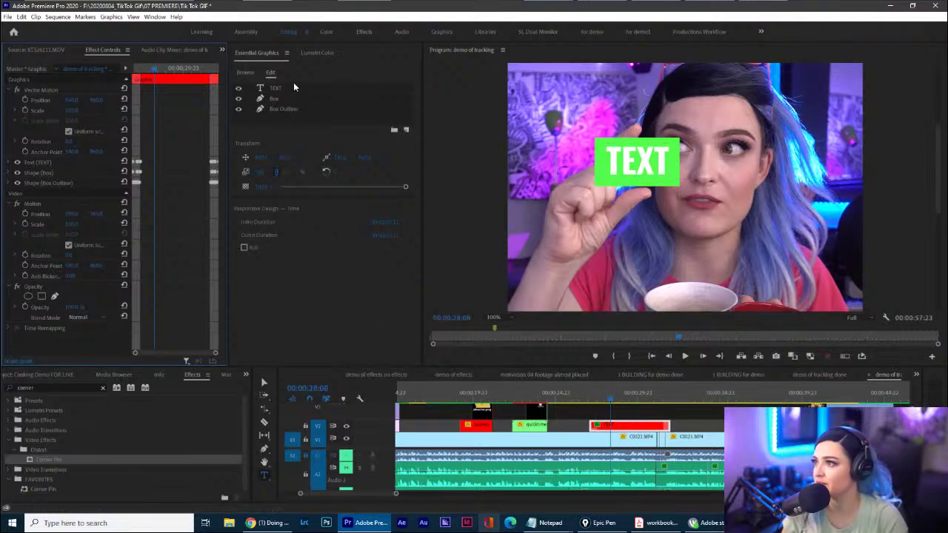
Set the fill of the title's TEXT layer to black 000000.
click(293, 87)
scroll(412, 299, down, 5)
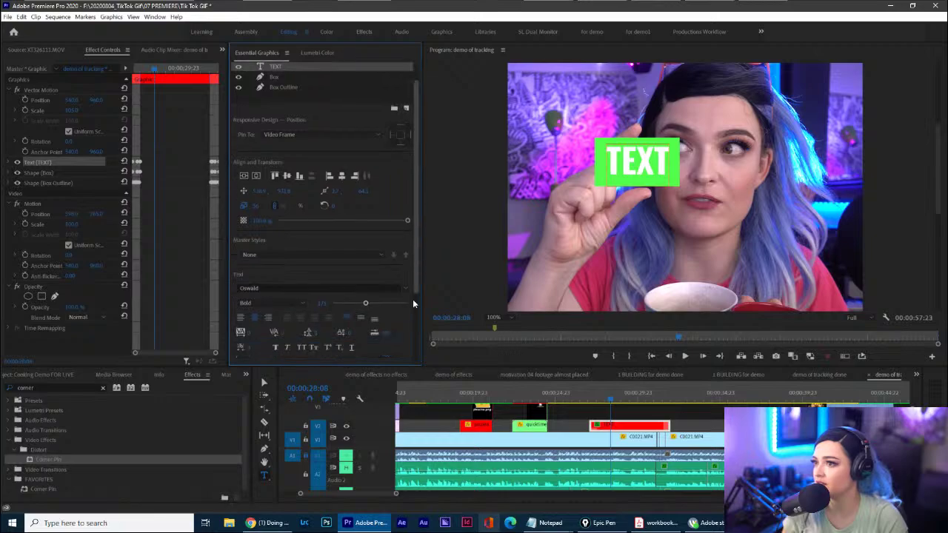
click(259, 282)
drag(422, 429, 492, 395)
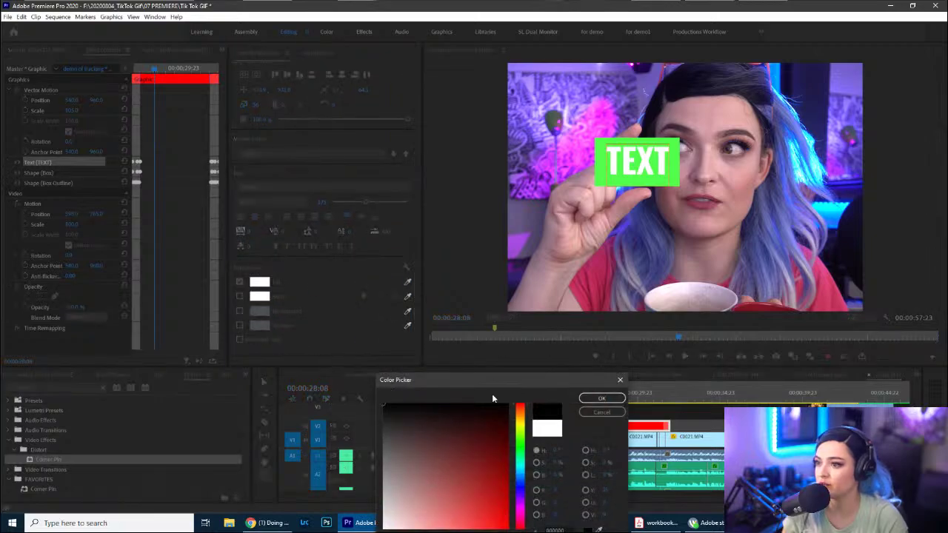
click(601, 398)
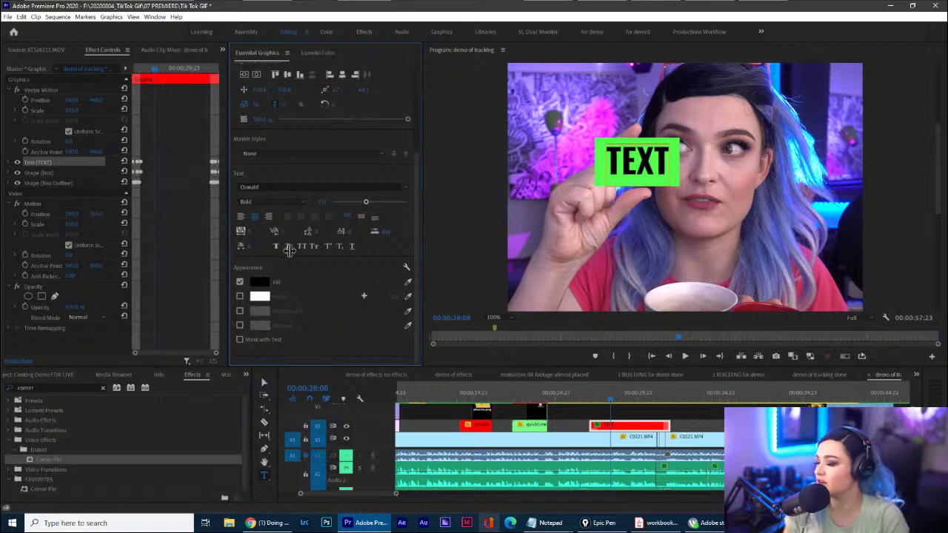
Widen the effect settings and enable Motion Position keyframing at 00:00:28:08, marking the keyframe with Epic Pen and clearing the drawing.
drag(226, 250, 386, 255)
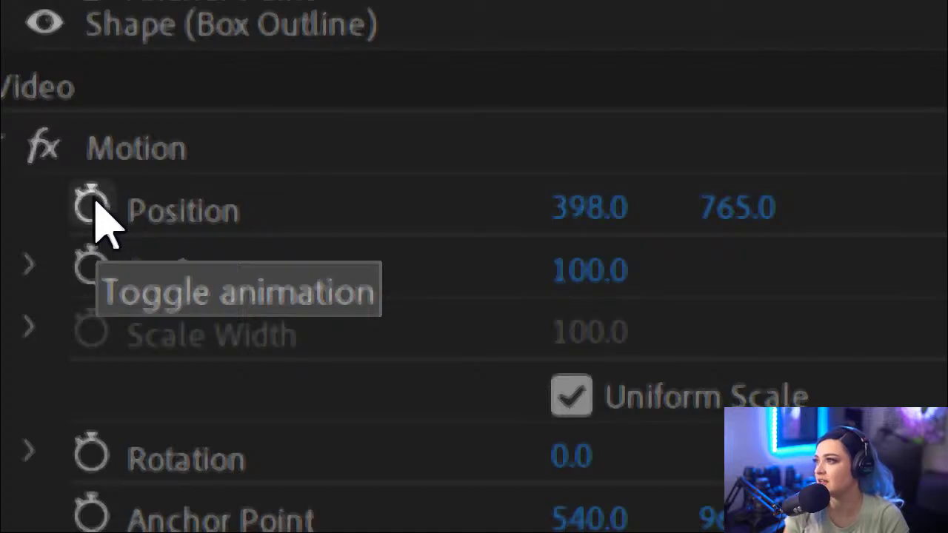
click(92, 205)
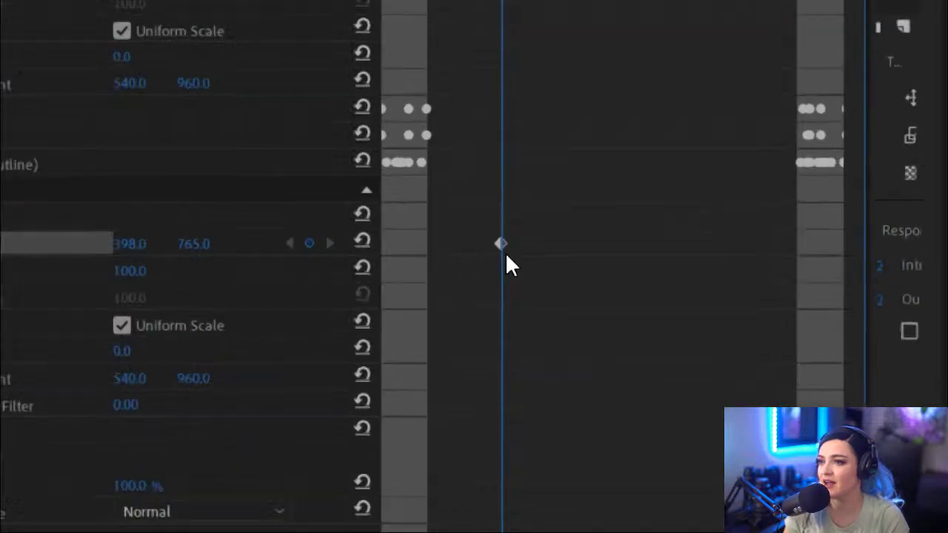
key(ctrl+shift+4)
mouse_move(422, 177)
mouse_down()
mouse_move(436, 326)
mouse_move(619, 345)
mouse_move(410, 150)
mouse_move(371, 144)
mouse_up()
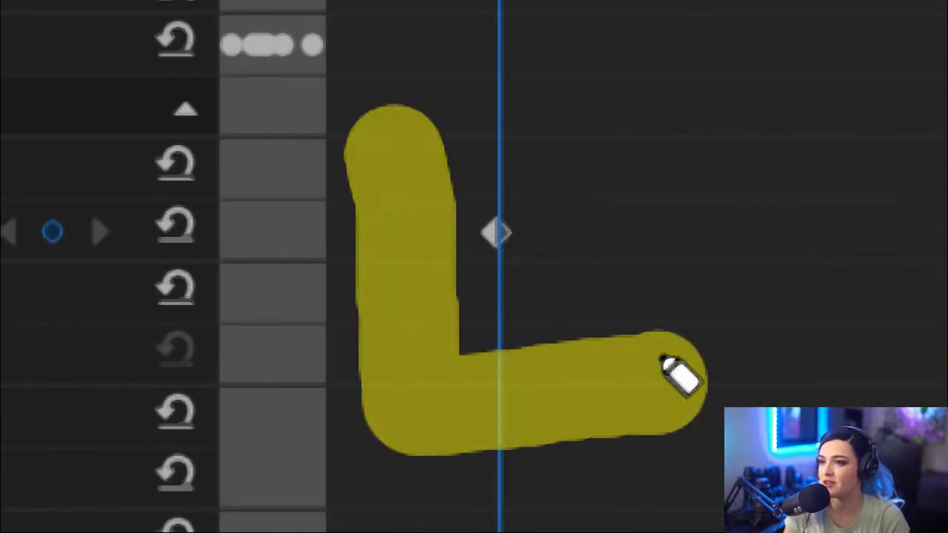
key(ctrl+shift+7)
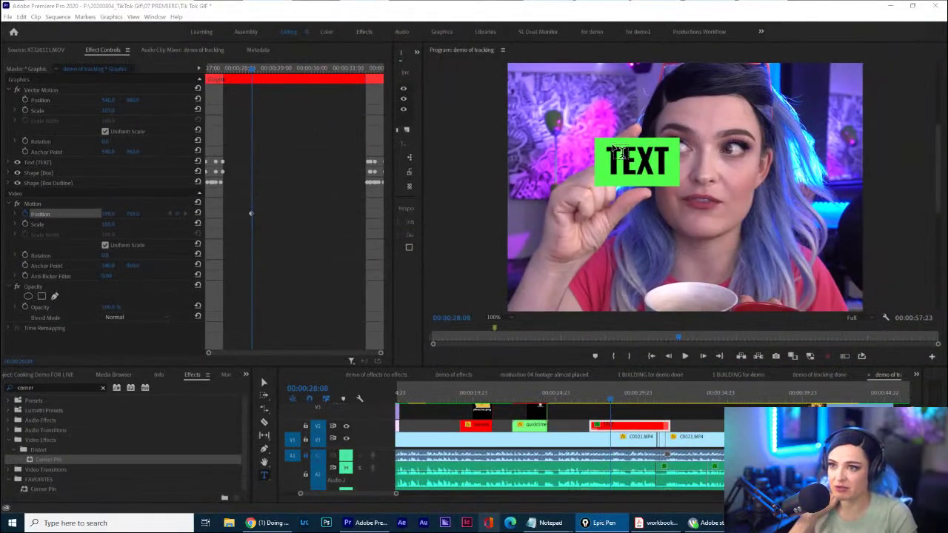
Add a Motion Position keyframe at 00:00:28:14 with the title slightly lower, briefly marking the keyframes with Epic Pen.
click(265, 382)
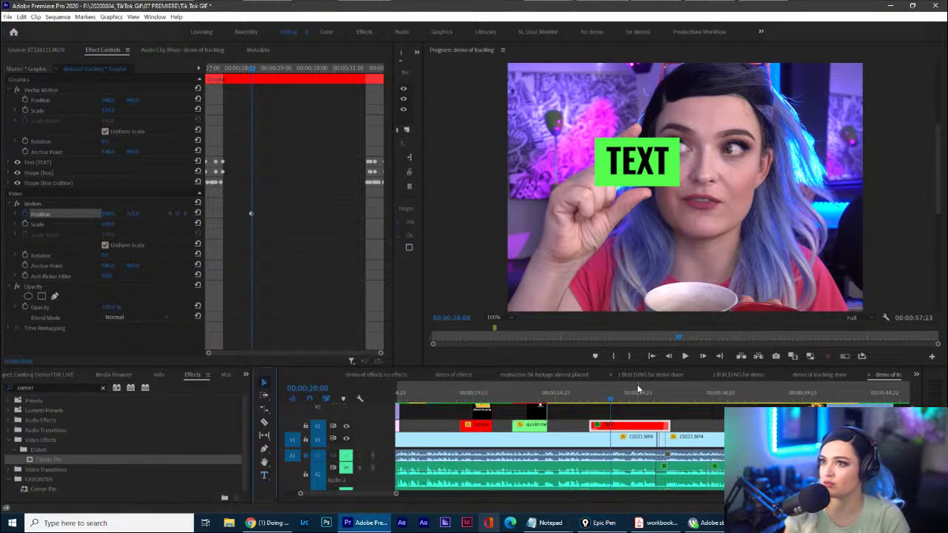
mouse_move(627, 404)
mouse_down()
mouse_move(585, 354)
mouse_move(570, 487)
mouse_move(645, 483)
mouse_move(656, 407)
mouse_move(615, 397)
mouse_up()
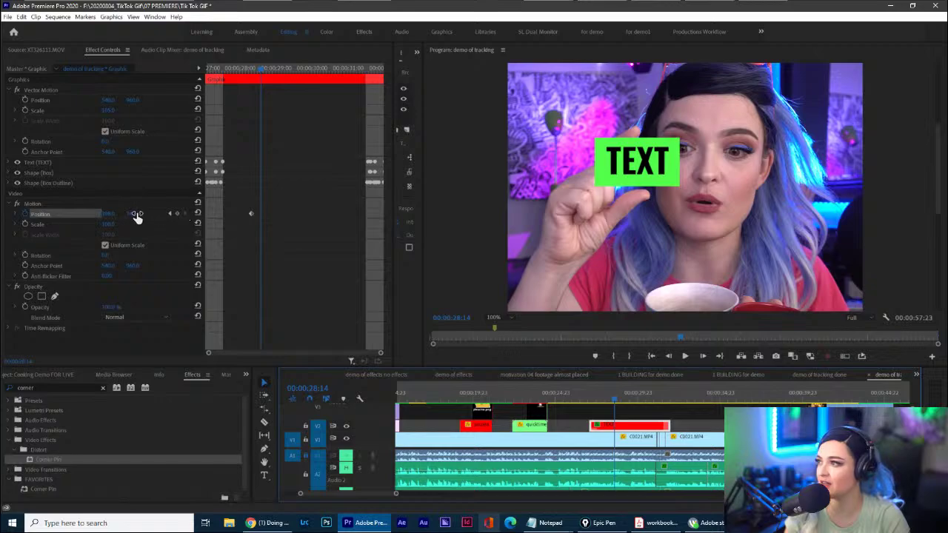
drag(137, 215, 181, 214)
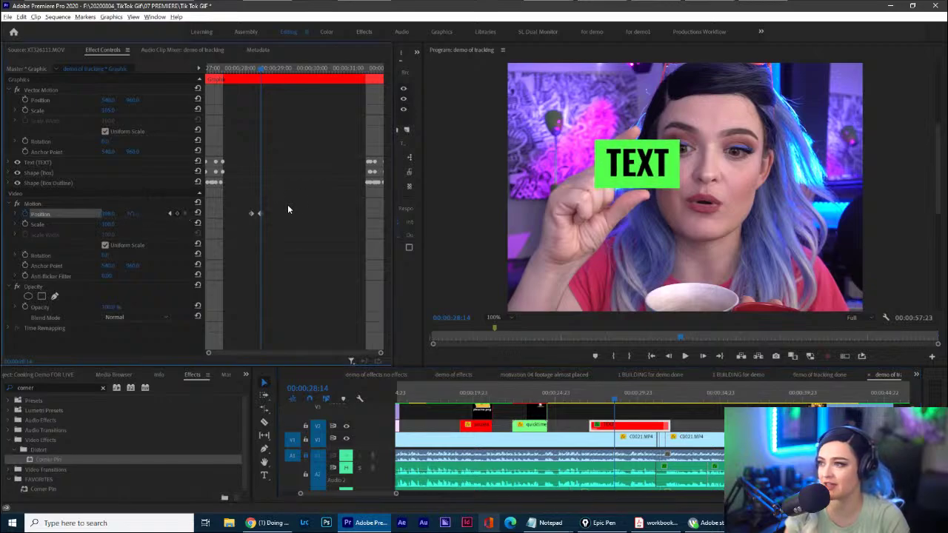
mouse_move(237, 201)
mouse_down()
mouse_move(262, 247)
mouse_move(283, 212)
mouse_move(275, 196)
mouse_move(246, 200)
mouse_up()
key(ctrl+shift+6)
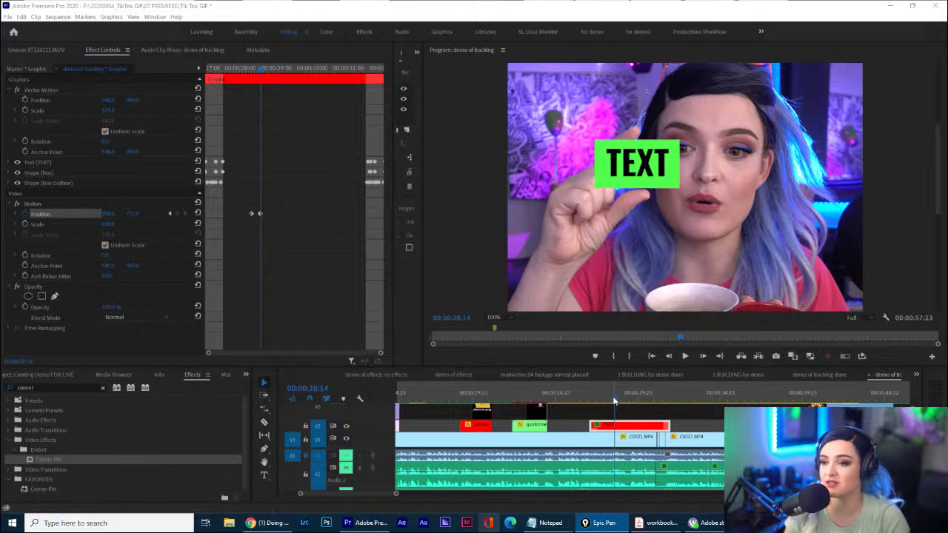
Add a Motion Position keyframe at 00:00:28:22, shifting the title down and to the right to follow the hand.
click(615, 400)
click(621, 403)
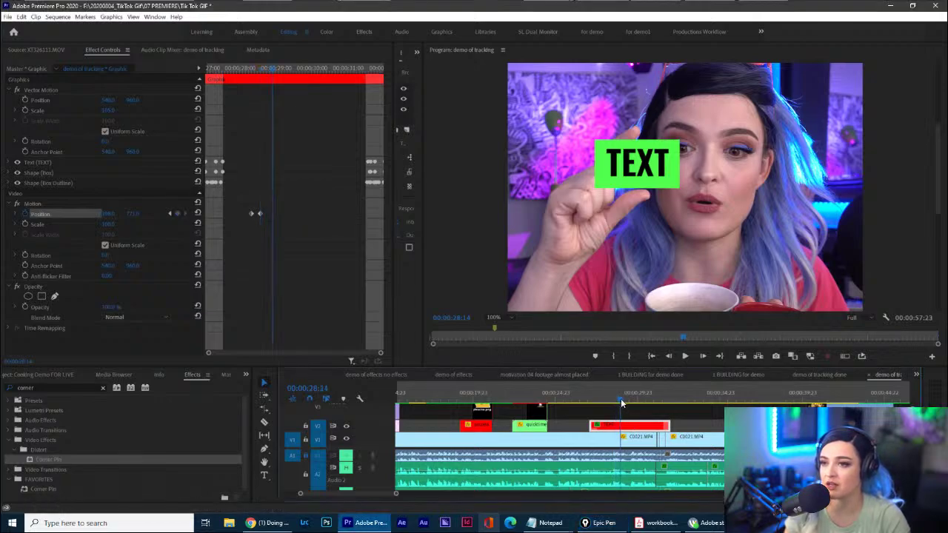
click(620, 403)
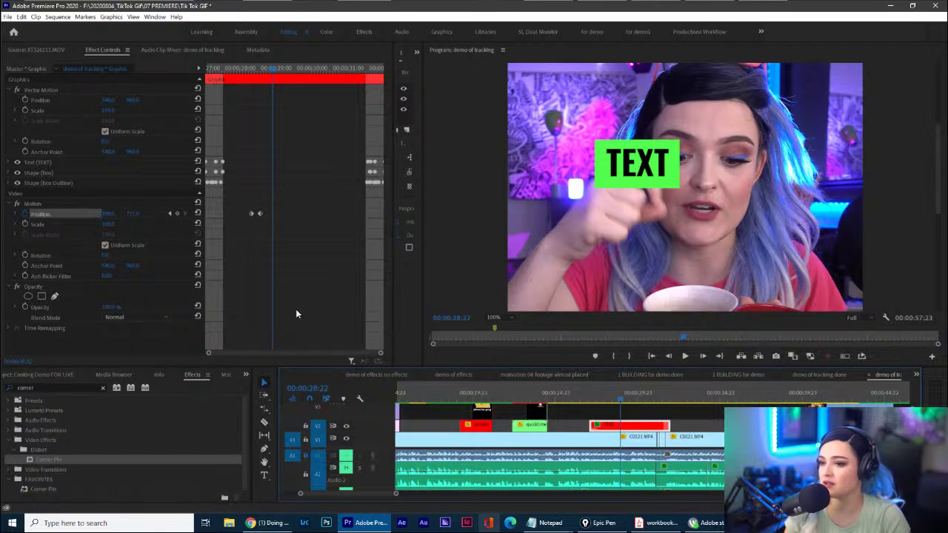
drag(138, 215, 201, 215)
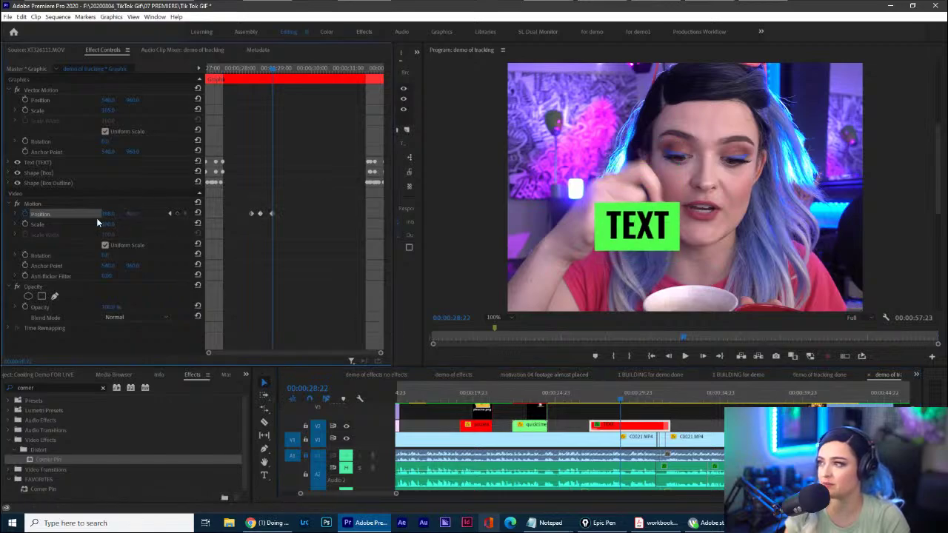
drag(105, 215, 400, 317)
Add a Motion Position keyframe at 00:00:27:23, shifting the title slightly down and left between the fingers.
click(599, 397)
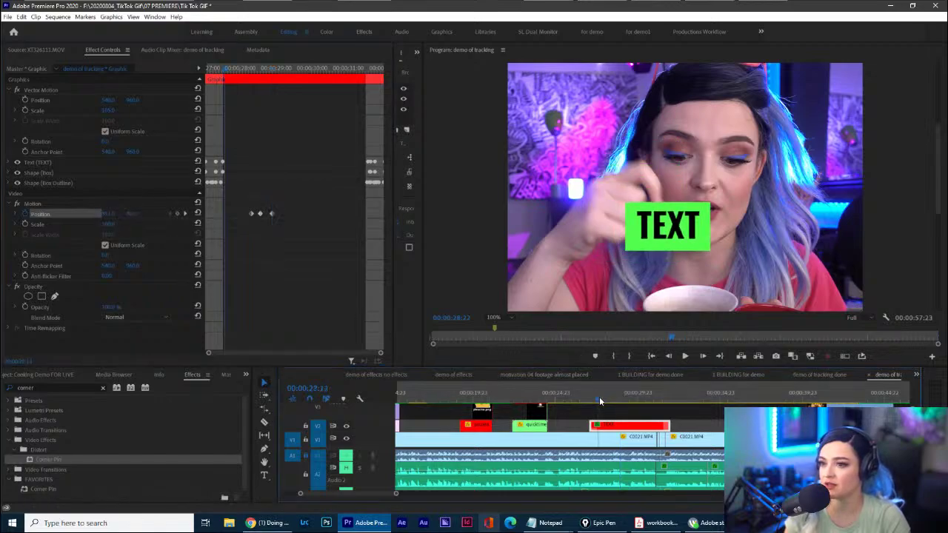
drag(609, 399, 604, 401)
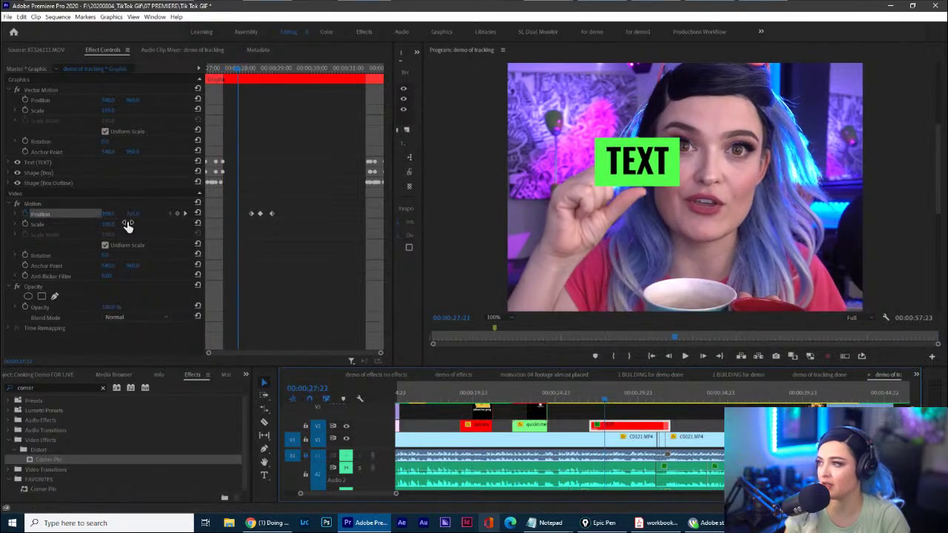
drag(131, 214, 111, 215)
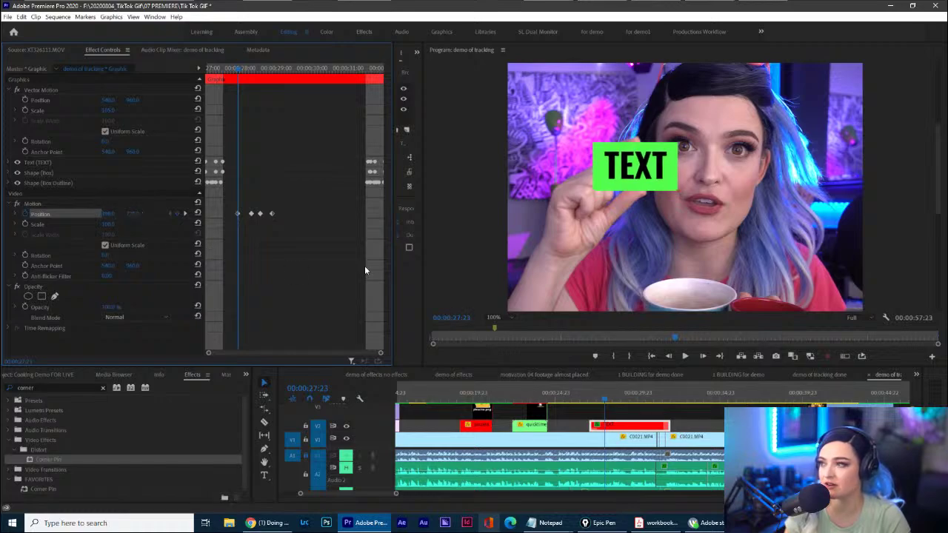
Enable Motion Scale keyframing, align its keyframe with the 00:00:28:08 position keyframe, and shrink the title at 00:00:27:23.
click(26, 224)
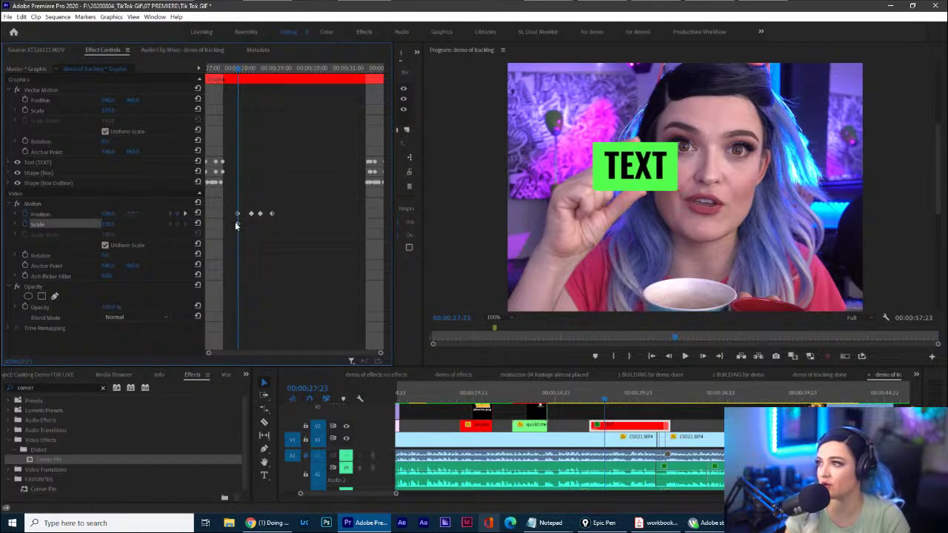
drag(236, 223, 249, 224)
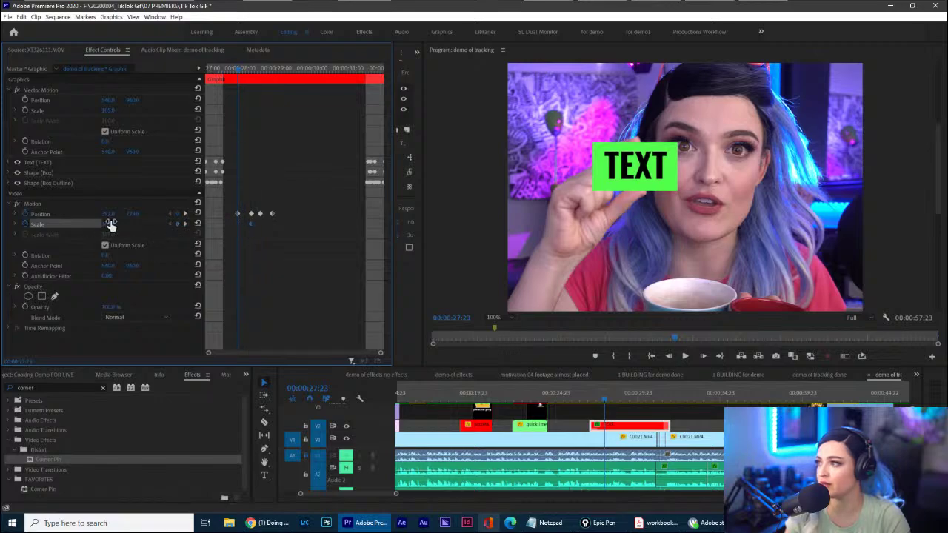
drag(104, 224, 94, 224)
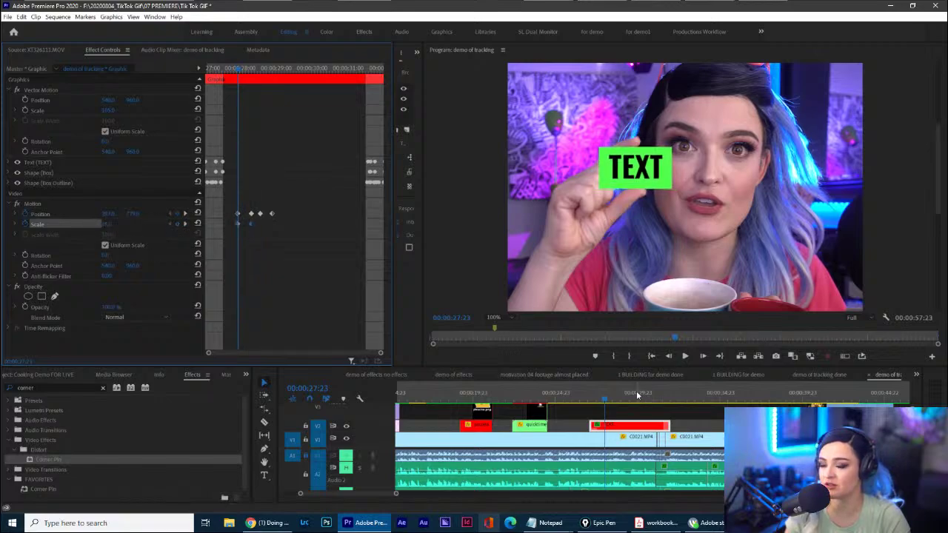
Keyframe Motion Position and Scale at 00:00:27:20 and 00:00:27:19, moving the title down and shrinking it to fit between the fingers.
drag(604, 400, 601, 397)
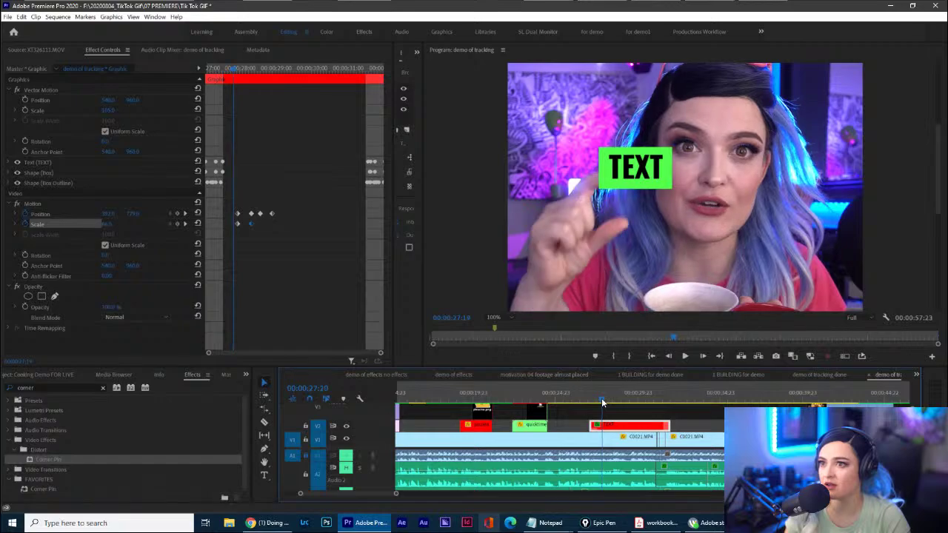
drag(132, 213, 104, 223)
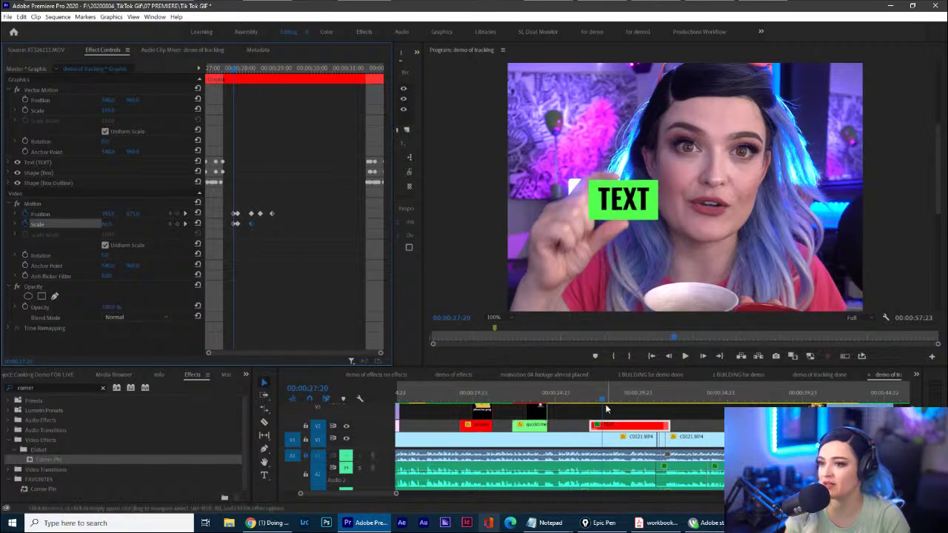
drag(601, 399, 600, 398)
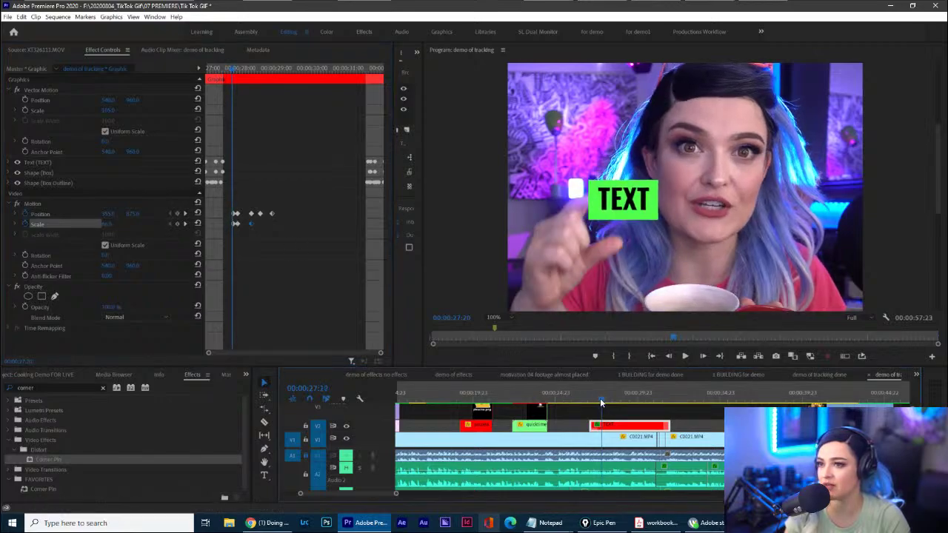
mouse_move(127, 215)
mouse_down()
mouse_move(154, 215)
mouse_move(97, 224)
mouse_move(121, 218)
mouse_up()
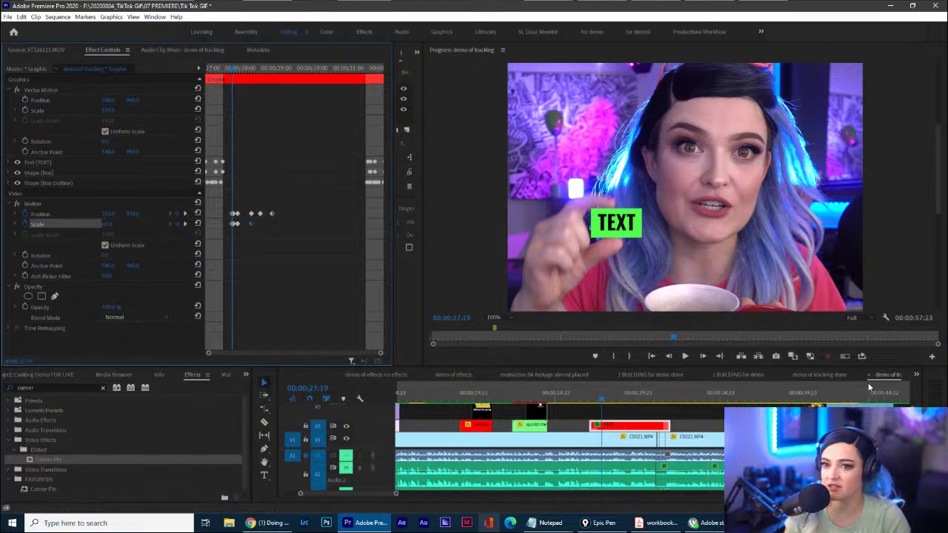
Open the demo of tracking done sequence, fit the preview to its frame, and move to just before the MY TEXT title.
click(832, 377)
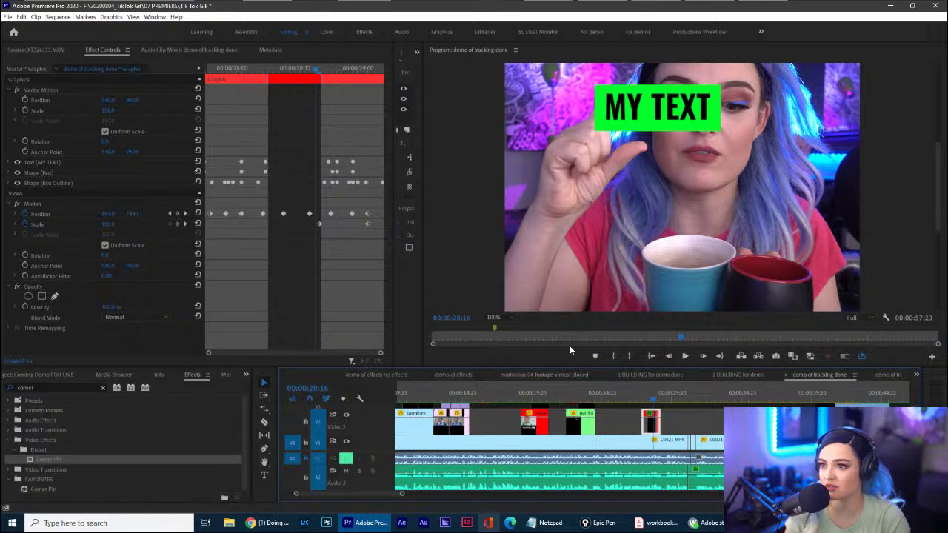
click(494, 318)
click(499, 327)
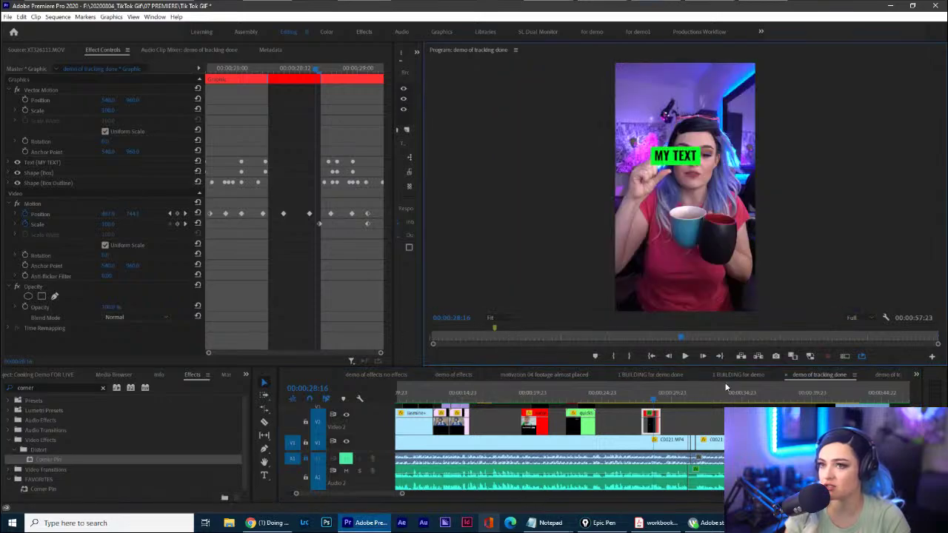
click(646, 396)
click(636, 396)
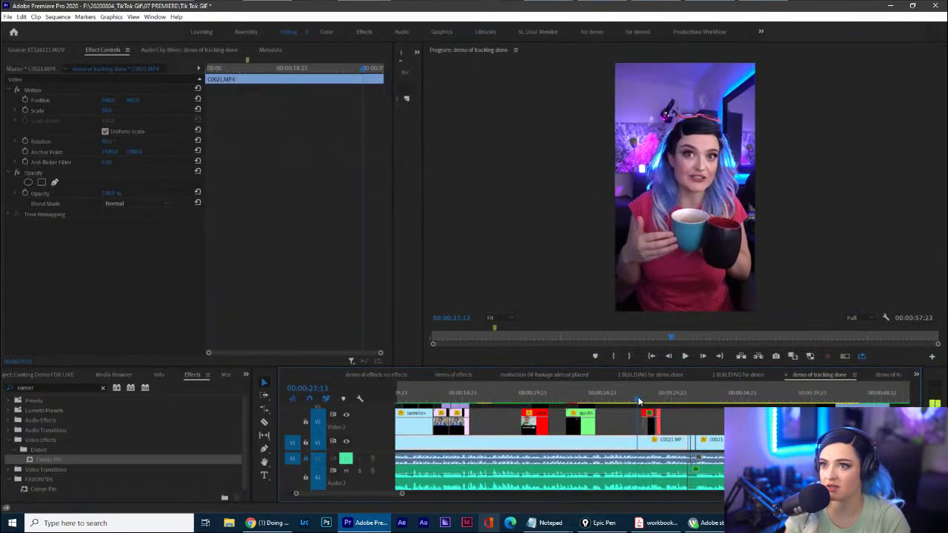
Mark a playback range from 00:00:27:12 to just past the MY TEXT title and play it in the maximized preview.
click(693, 423)
click(717, 422)
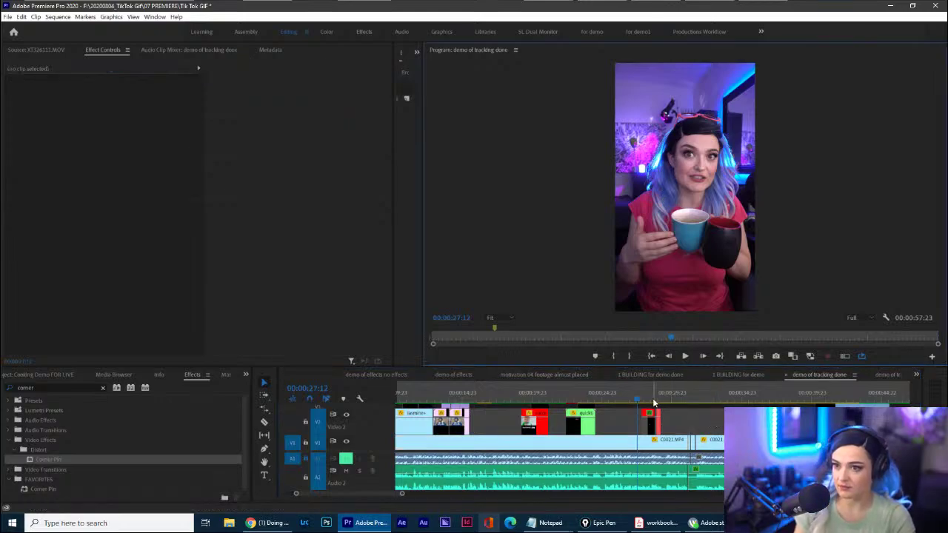
click(686, 417)
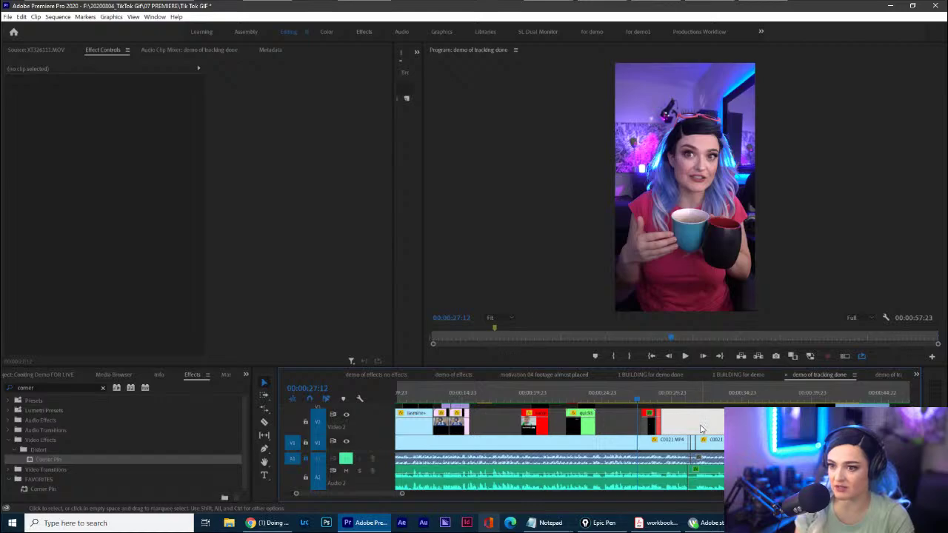
click(672, 392)
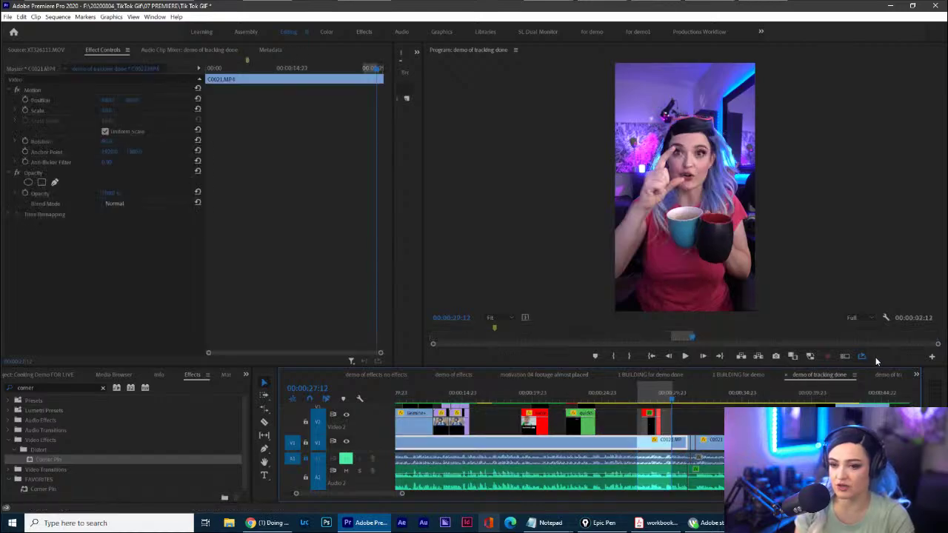
click(636, 397)
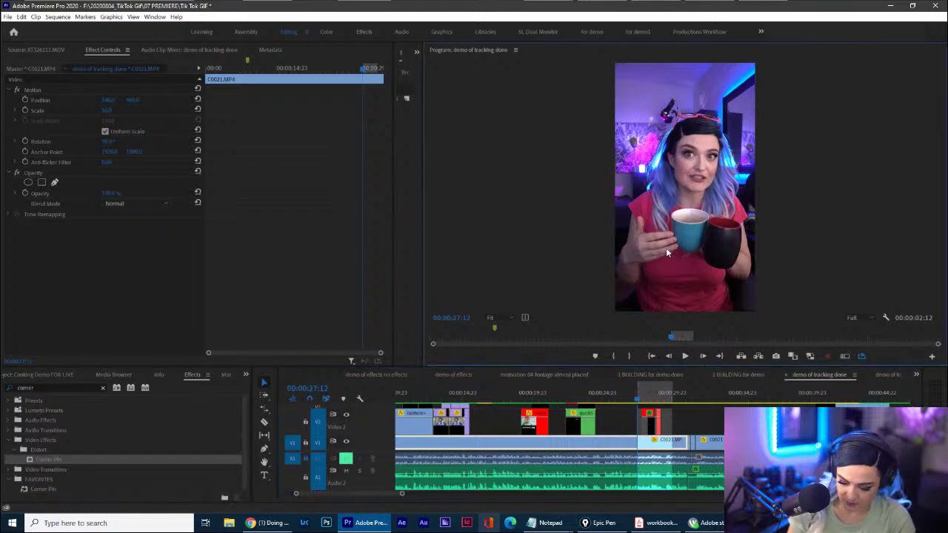
key(grave)
key(space)
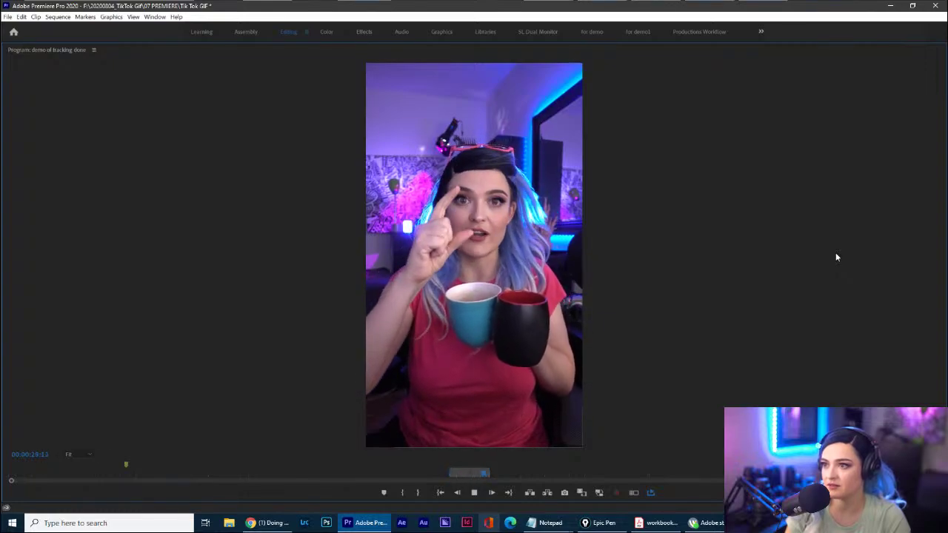
key(space)
key(grave)
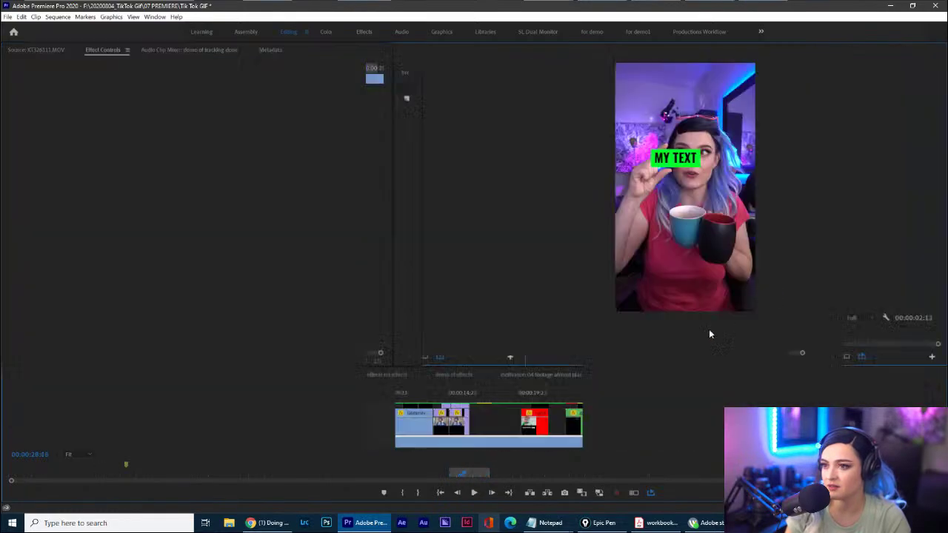
Shorten the marked range around the MY TEXT title to 00:00:01:19 and replay it in the maximized preview.
drag(672, 394, 666, 394)
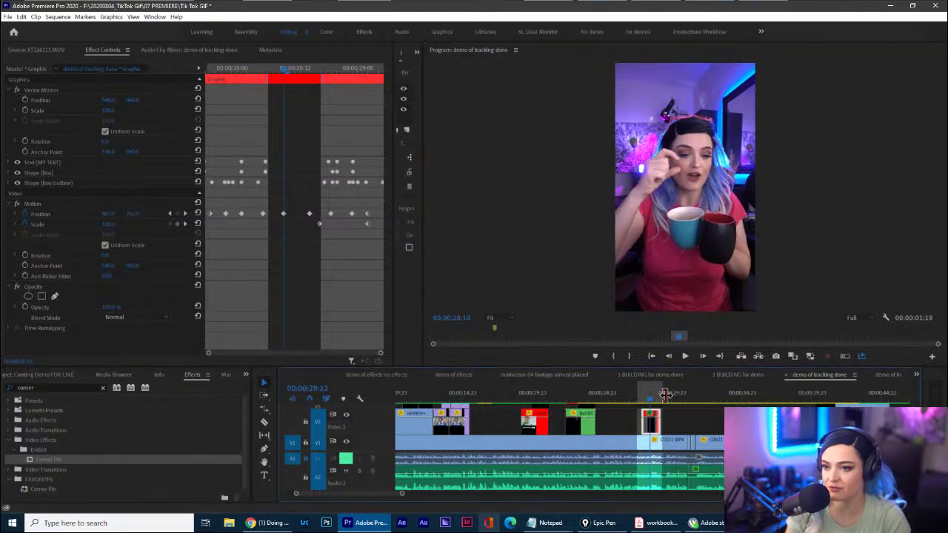
click(675, 414)
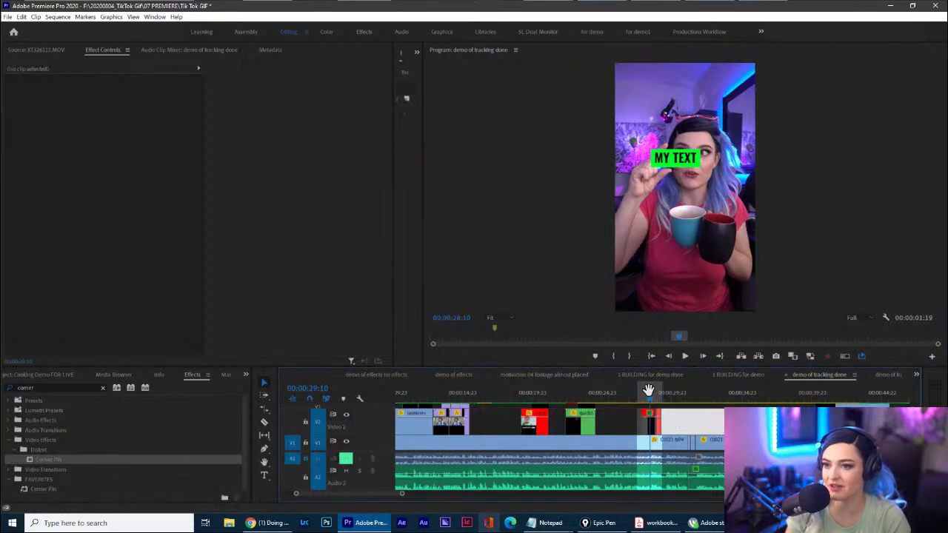
key(grave)
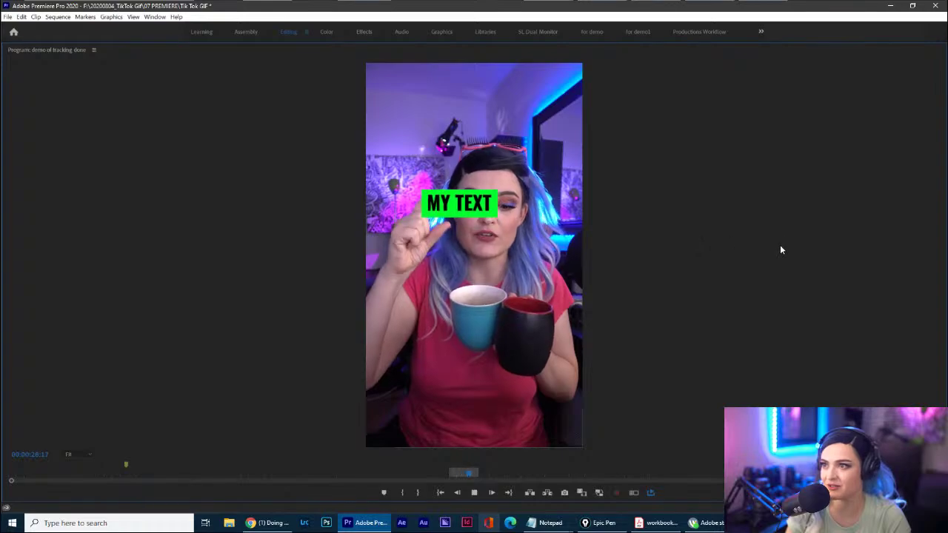
key(Left)
key(Left)
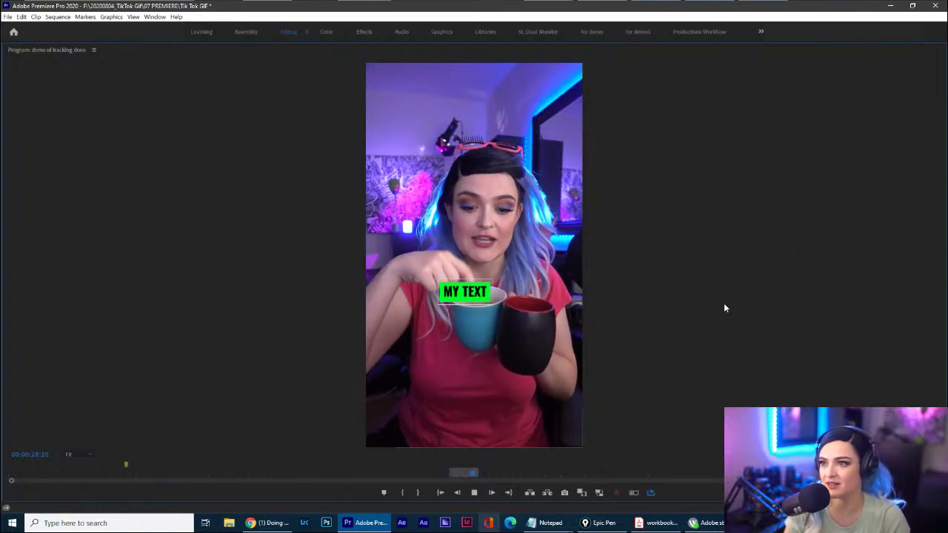
key(space)
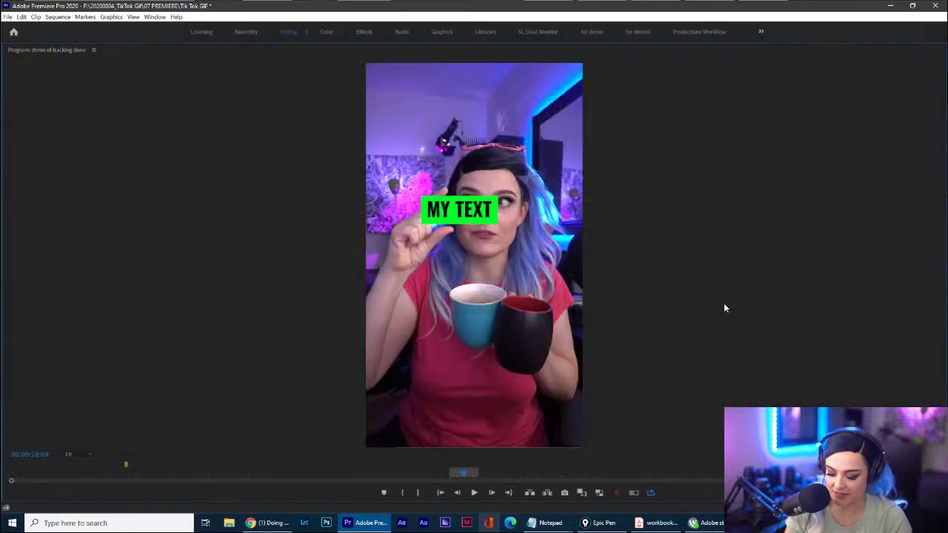
key(grave)
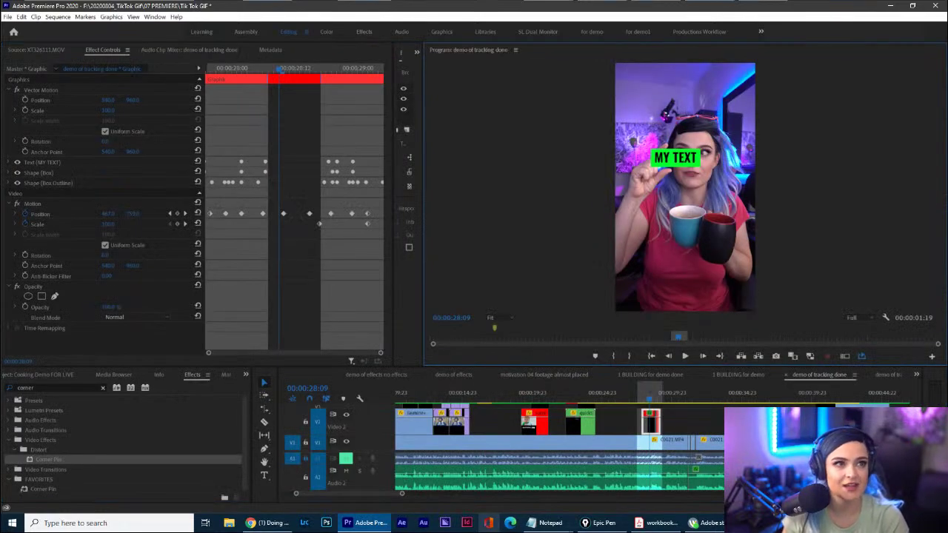
Clear the in and out points of the demo of tracking done sequence.
key(alt+Tab)
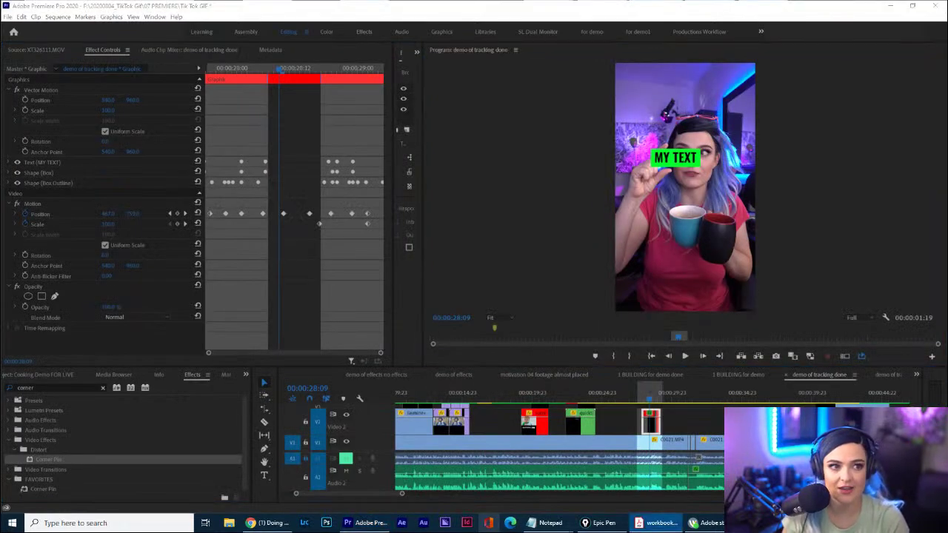
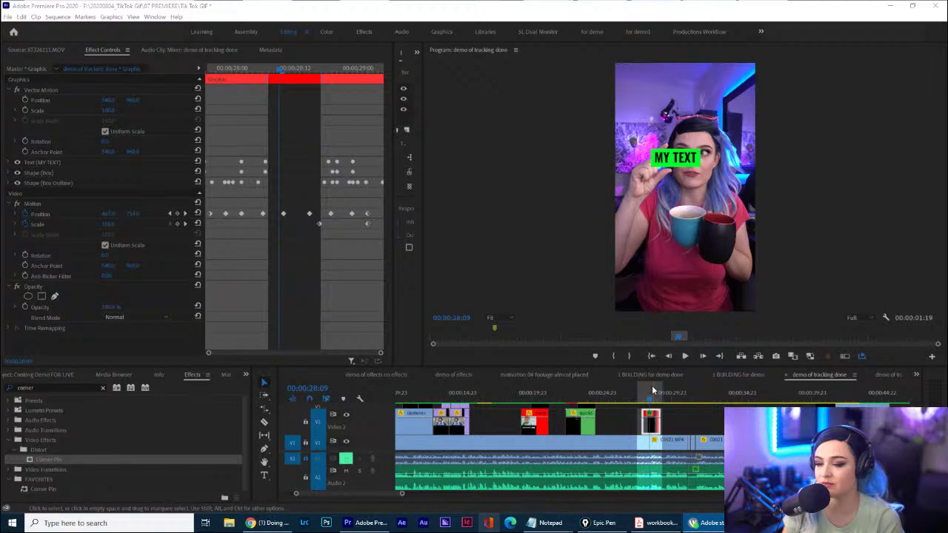
right_click(651, 385)
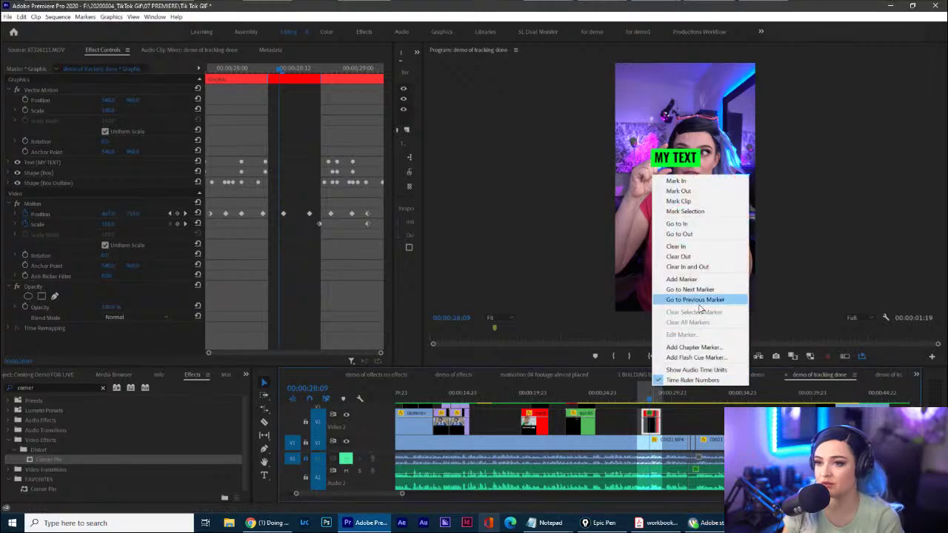
click(687, 266)
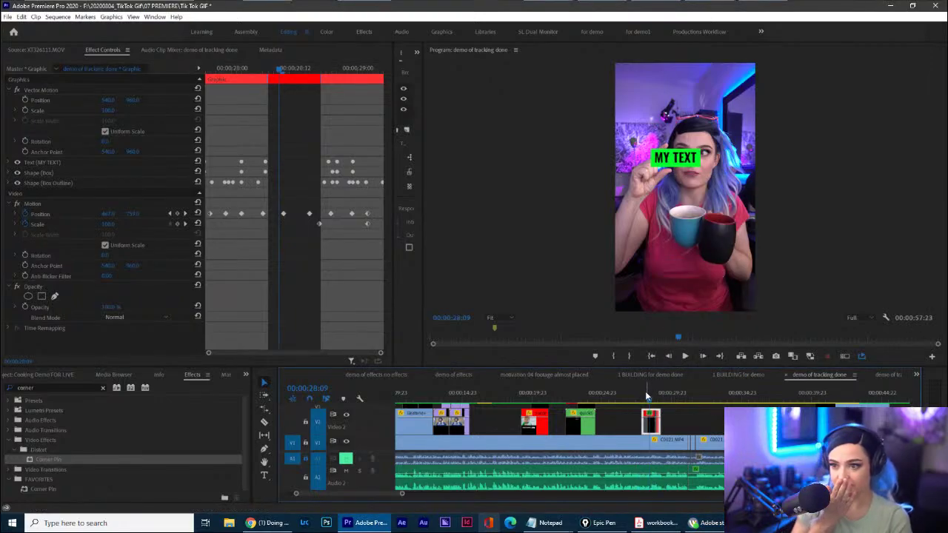
Open the 1 BUILDING for demo sequence of the 150k followers project, enlarge the timeline area, and magnify its clips.
click(736, 374)
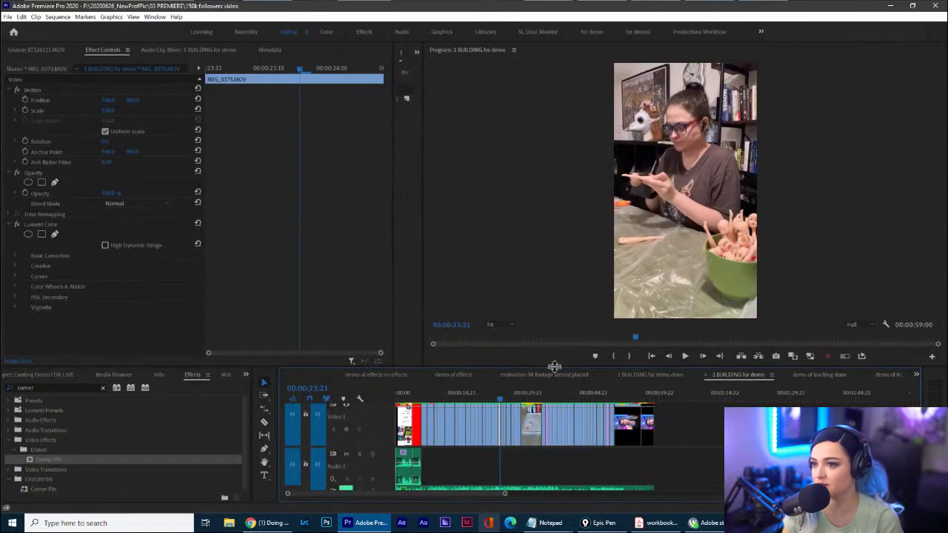
drag(555, 368, 577, 285)
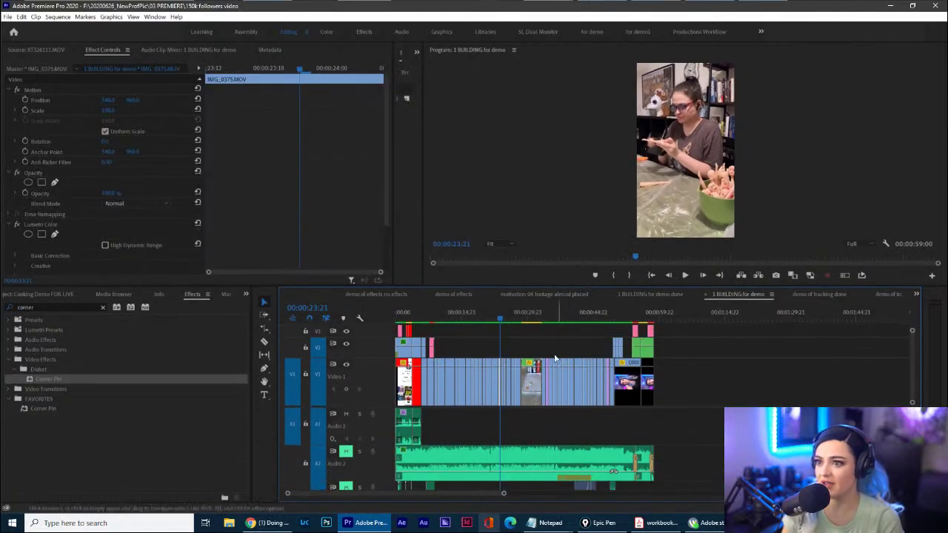
drag(502, 494, 468, 499)
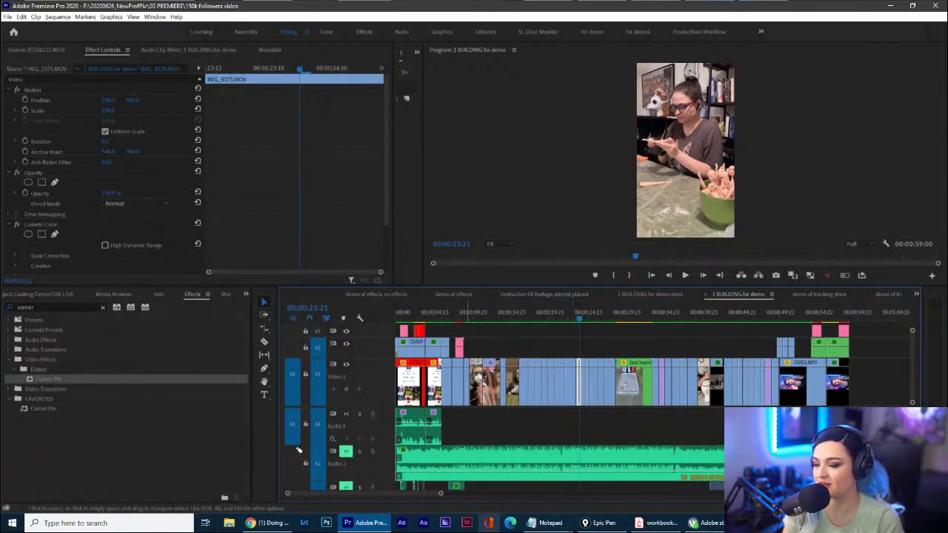
Use Epic Pen to point out the audio and video track headers and the upper video tracks, clearing the strokes.
mouse_move(298, 451)
mouse_down()
mouse_move(304, 489)
mouse_move(588, 497)
mouse_move(555, 447)
mouse_move(304, 437)
mouse_up()
key(ctrl+shift+7)
mouse_move(291, 397)
mouse_down()
mouse_move(292, 446)
mouse_move(347, 467)
mouse_move(460, 462)
mouse_move(463, 372)
mouse_move(296, 393)
mouse_up()
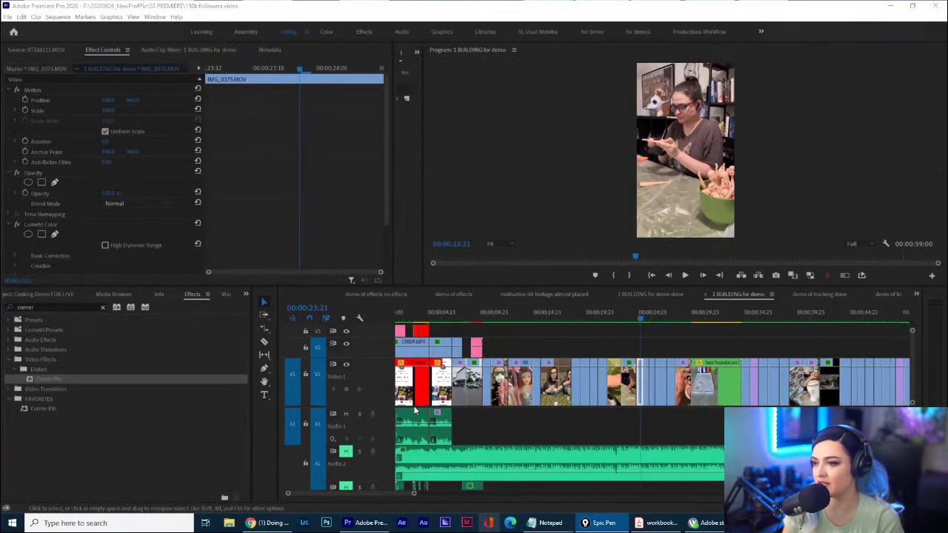
scroll(414, 406, left, 1)
scroll(416, 404, up, 1)
mouse_move(376, 342)
mouse_down()
mouse_move(374, 459)
mouse_move(478, 470)
mouse_move(477, 356)
mouse_move(374, 351)
mouse_up()
key(ctrl+shift+7)
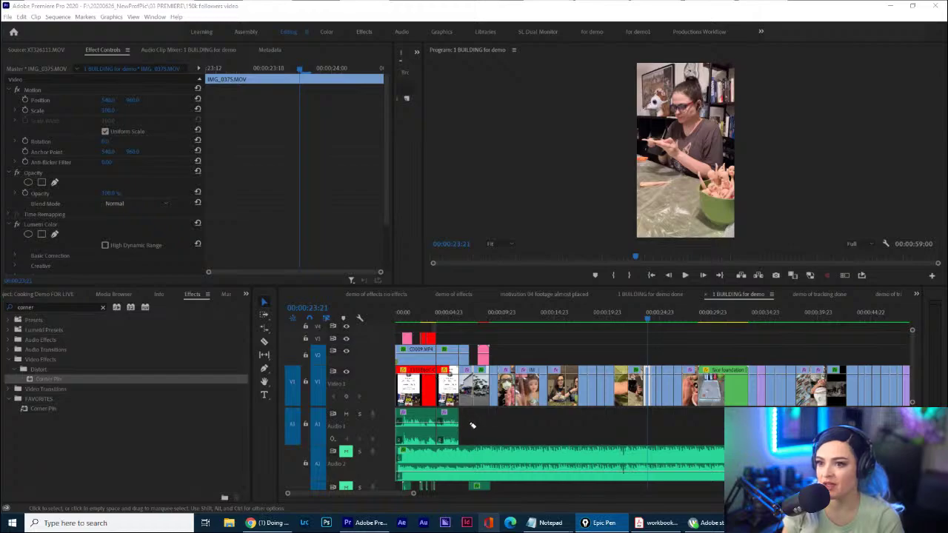
Highlight the empty stretch of Audio 1 and outline the area around Audio 3, clear the annotations, and return to the cursor.
mouse_move(486, 433)
mouse_down()
mouse_move(473, 429)
mouse_move(718, 433)
mouse_up()
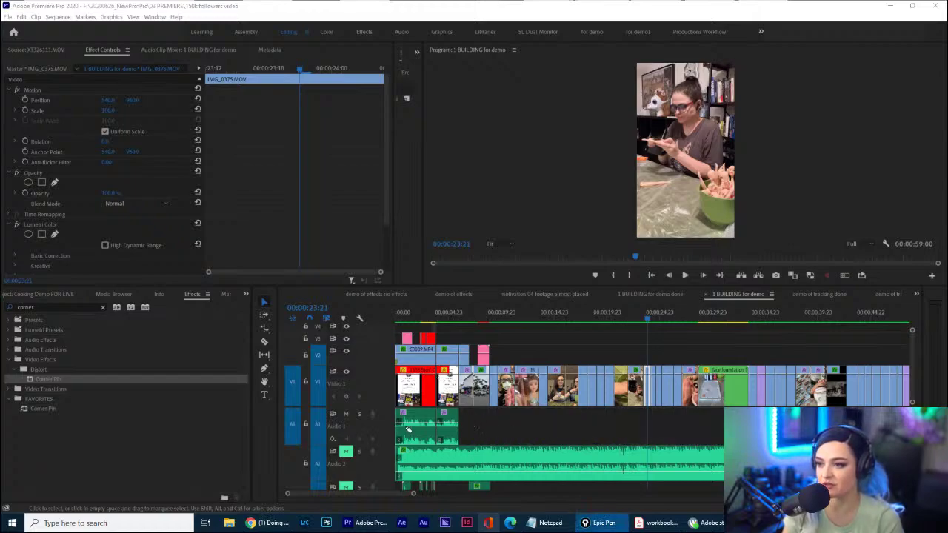
drag(482, 432, 719, 432)
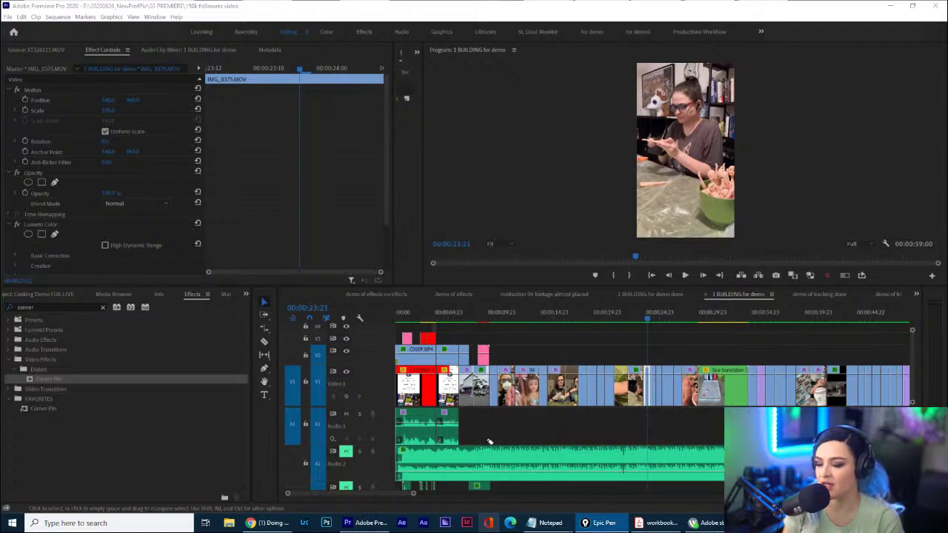
scroll(491, 437, down, 4)
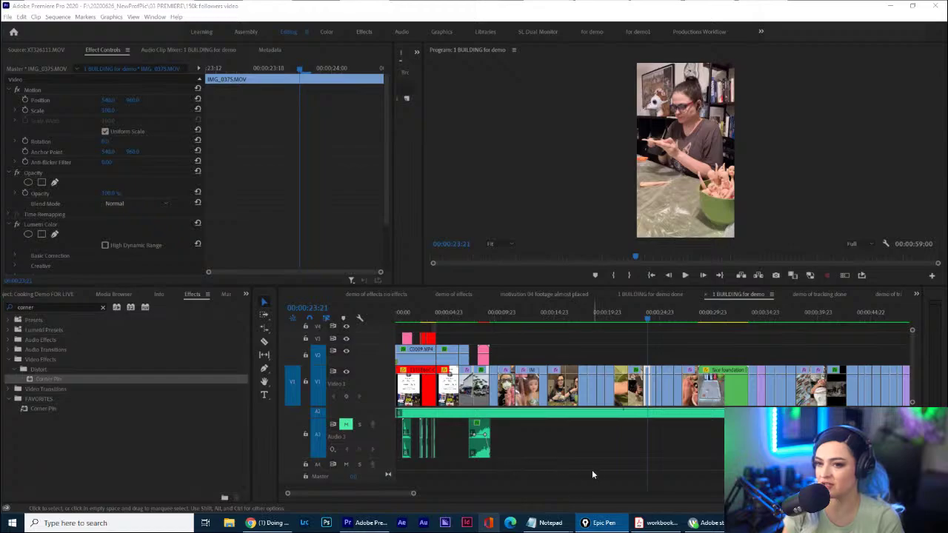
mouse_move(379, 421)
mouse_down()
mouse_move(549, 478)
mouse_move(721, 480)
mouse_up()
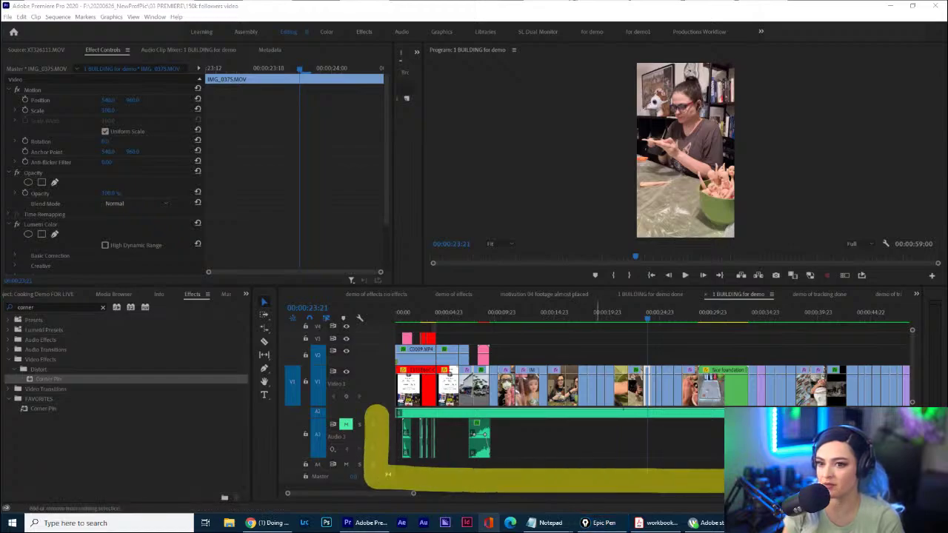
drag(905, 406, 392, 415)
key(ctrl+shift+6)
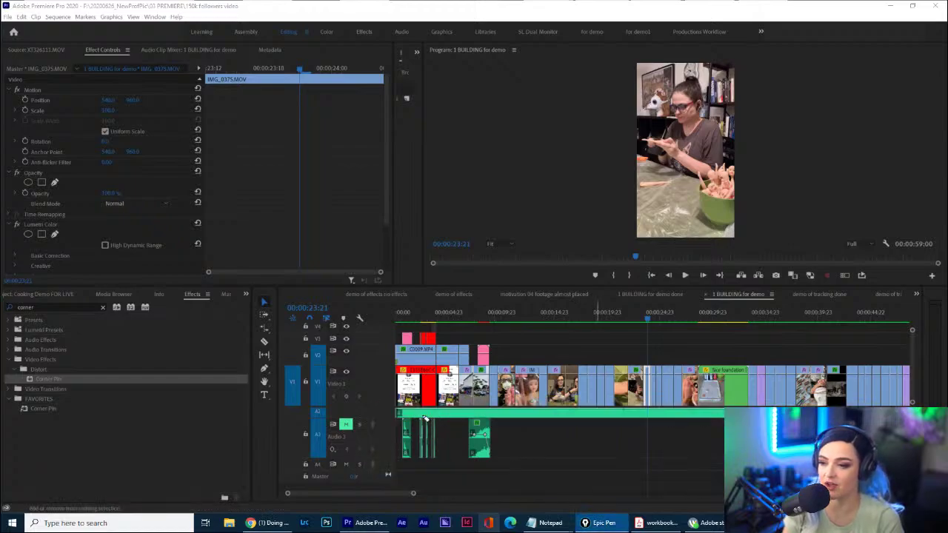
key(ctrl+shift+2)
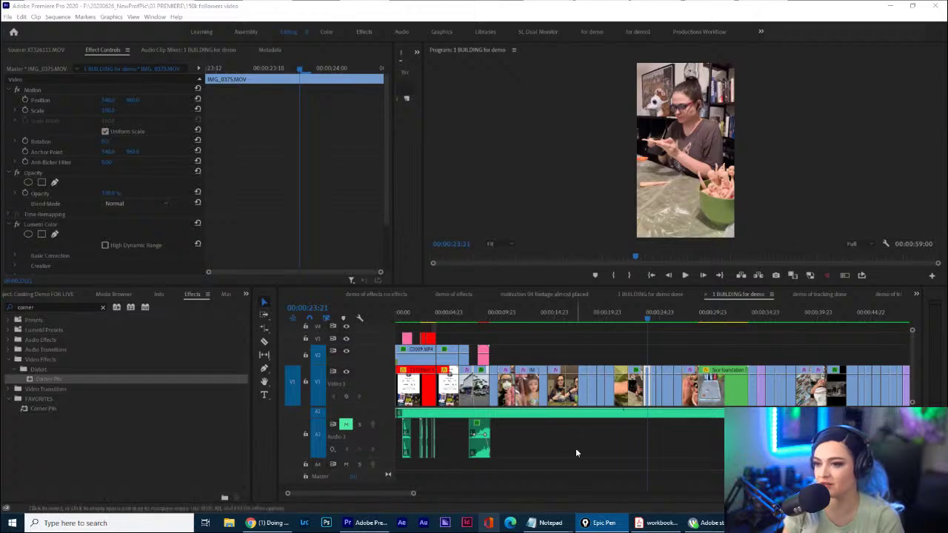
Examine the audio tracks by selecting the music clip on Audio 2 and the sound clip on Audio 3, and deselect them.
scroll(575, 449, up, 3)
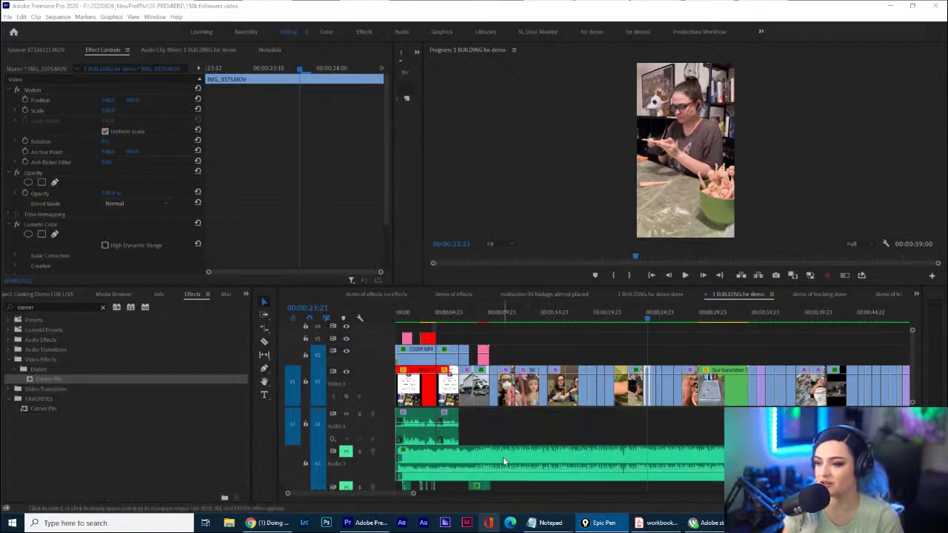
scroll(504, 459, down, 2)
scroll(538, 476, up, 2)
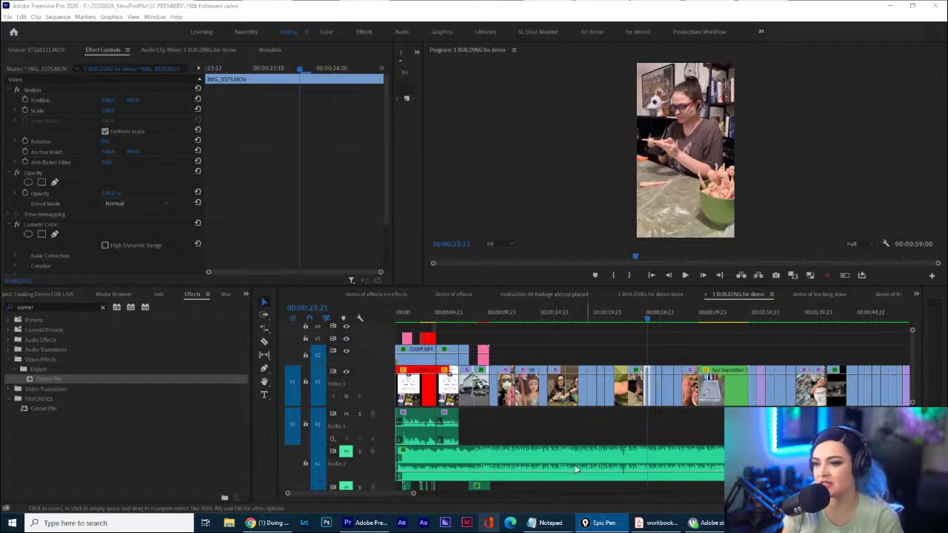
scroll(599, 455, down, 2)
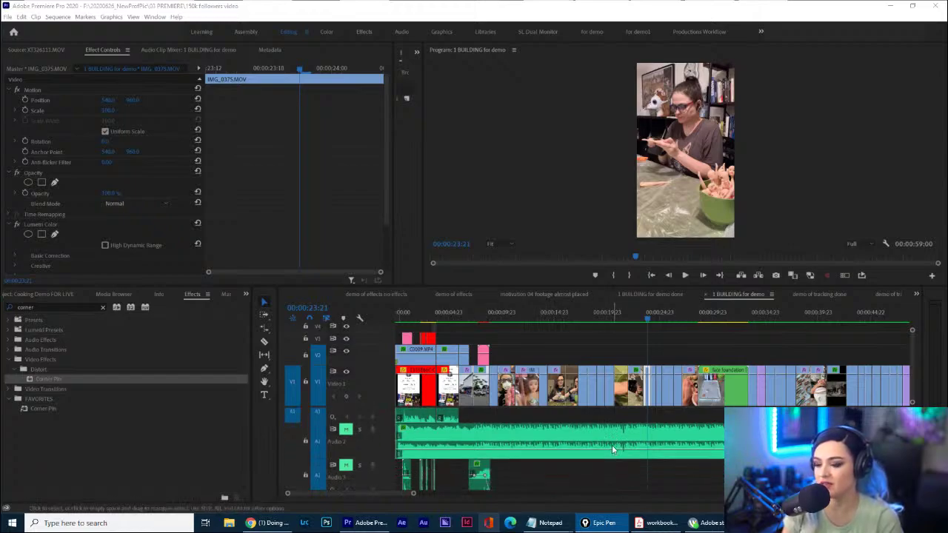
click(539, 436)
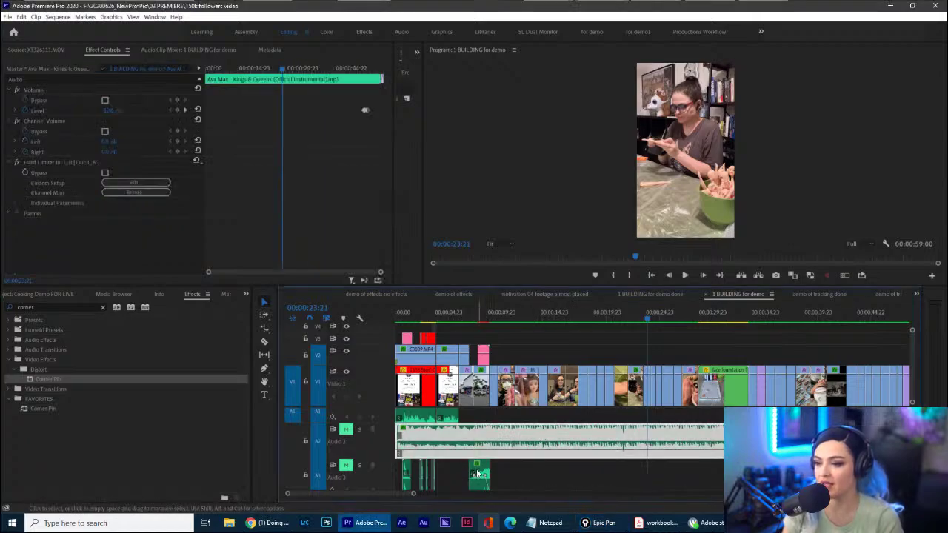
click(477, 473)
click(529, 469)
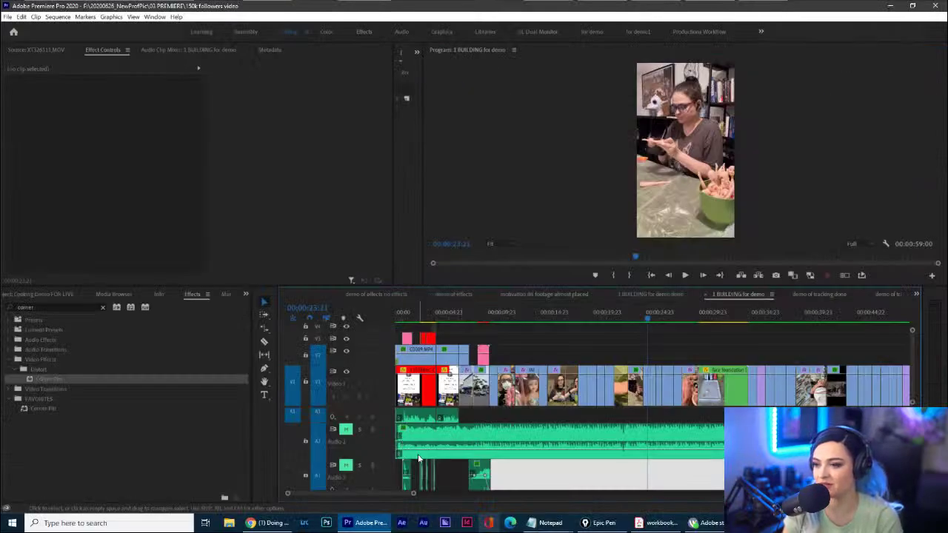
Annotate the strip above the video clips around the playhead with Epic Pen, clear the strokes, and return to the cursor.
scroll(417, 455, up, 1)
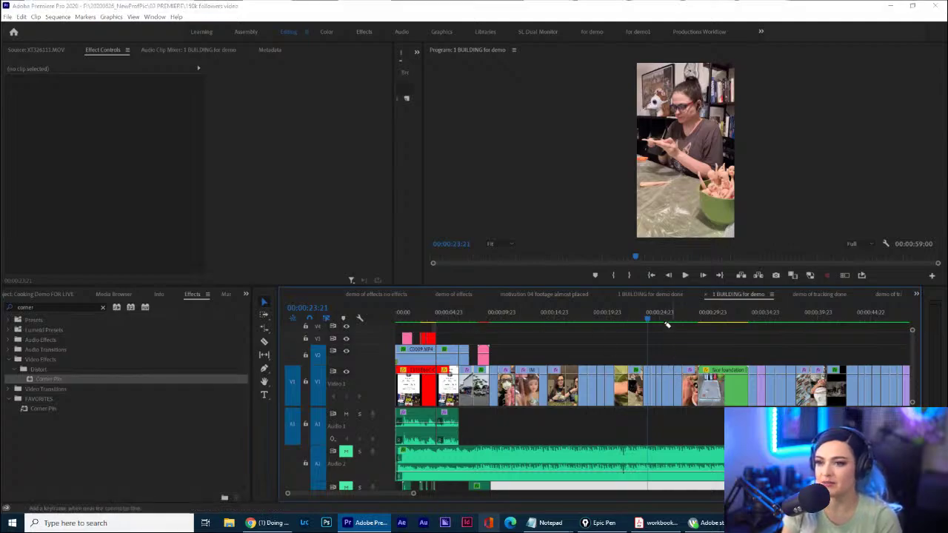
mouse_move(635, 289)
mouse_down()
mouse_move(593, 376)
mouse_move(664, 469)
mouse_move(686, 295)
mouse_move(620, 342)
mouse_up()
key(ctrl+shift+7)
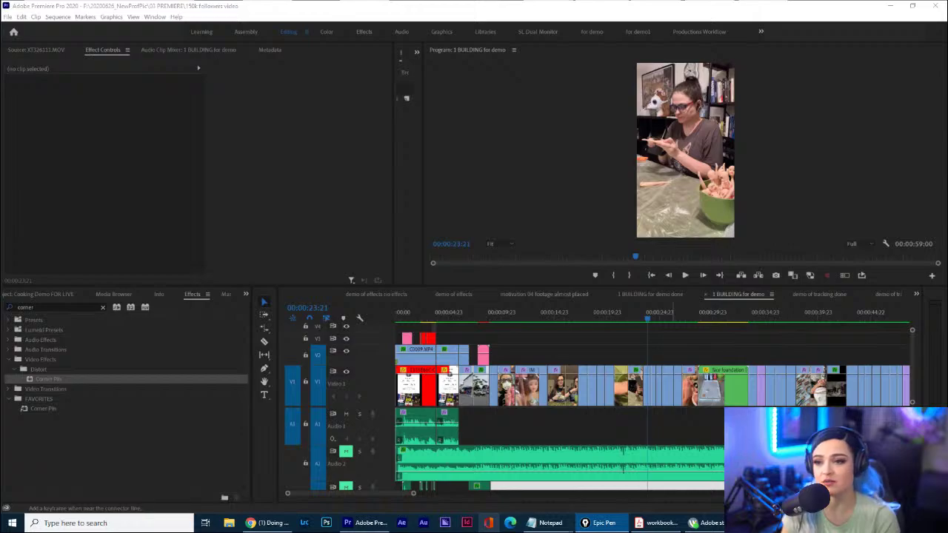
mouse_move(662, 330)
mouse_down()
mouse_move(625, 468)
mouse_move(676, 333)
mouse_move(643, 321)
mouse_move(458, 326)
mouse_up()
key(ctrl+shift+2)
key(ctrl+shift+7)
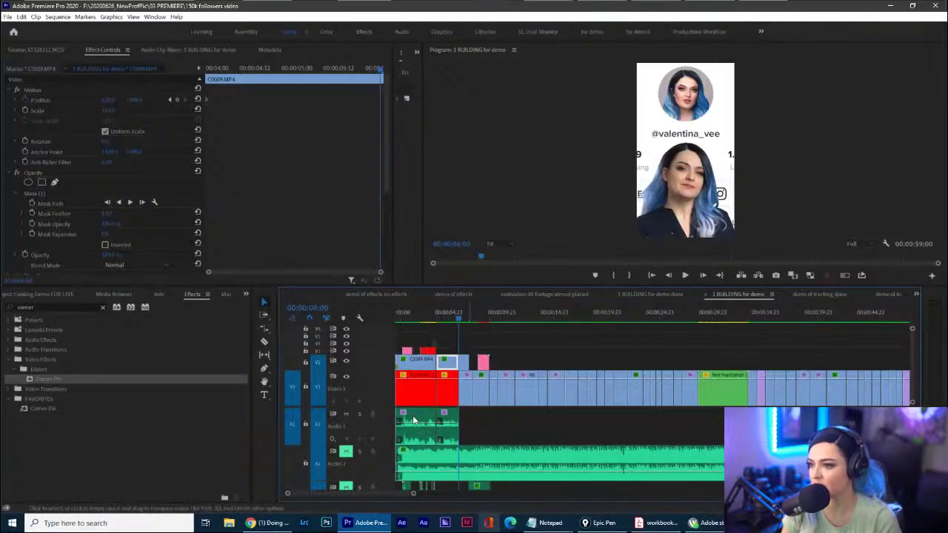
Select the short C0009.MP4 clip on V2 beyond the Audio 1 clips and move the playhead to 00:00:06:05.
click(305, 422)
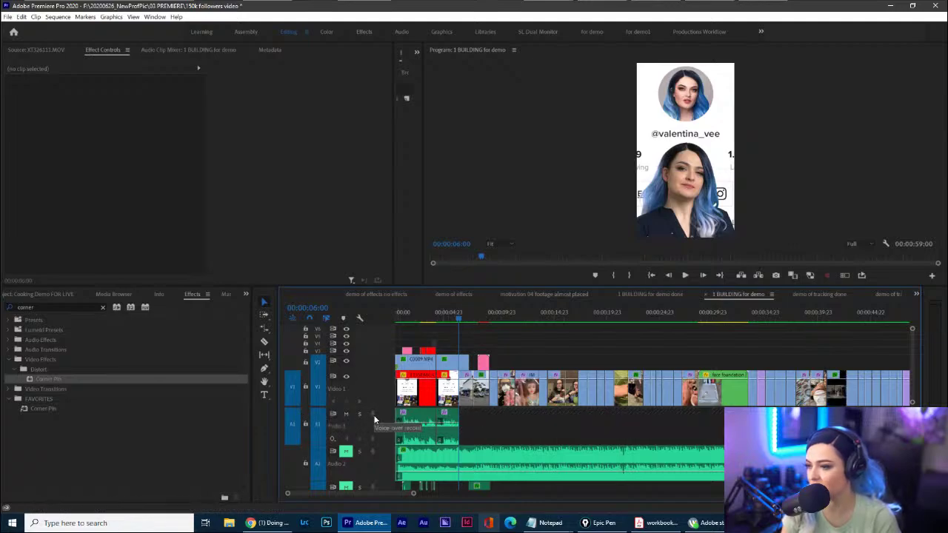
click(462, 361)
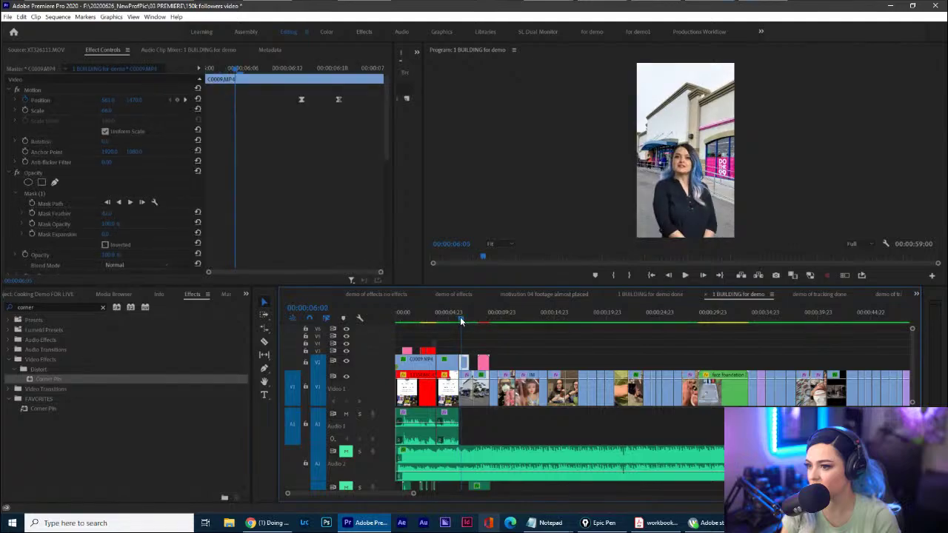
scroll(468, 420, down, 2)
scroll(426, 438, up, 2)
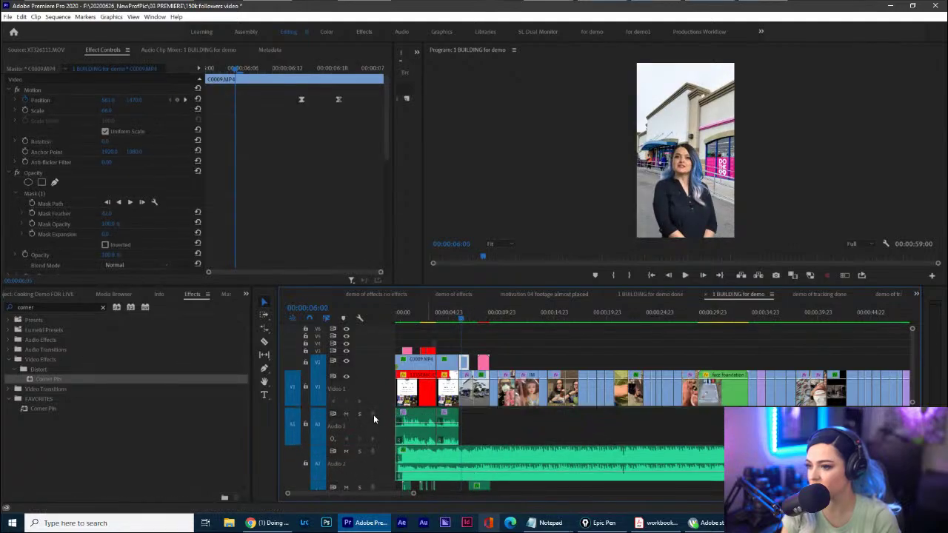
click(346, 451)
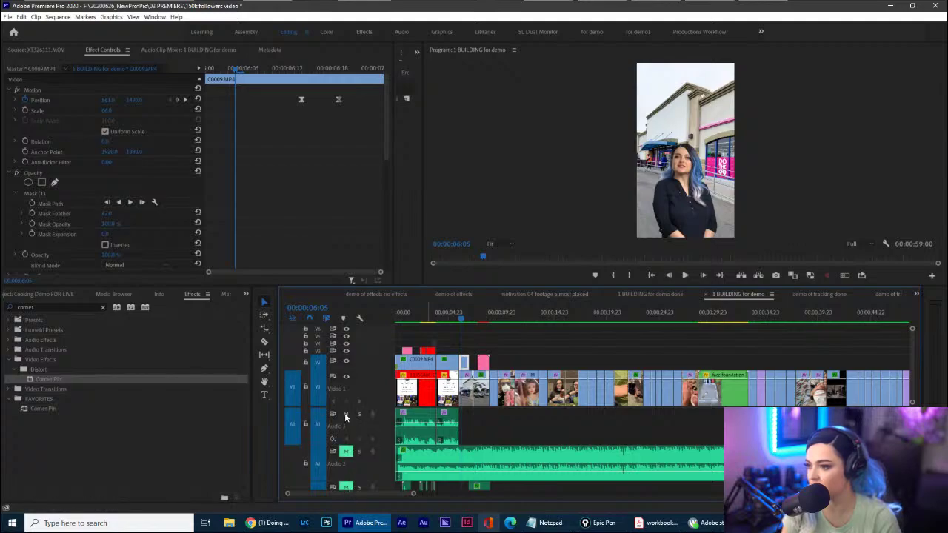
Examine the audio tracks of the 1 BUILDING for demo done sequence, return to 1 BUILDING for demo, and clear the clip selection.
click(658, 294)
click(658, 295)
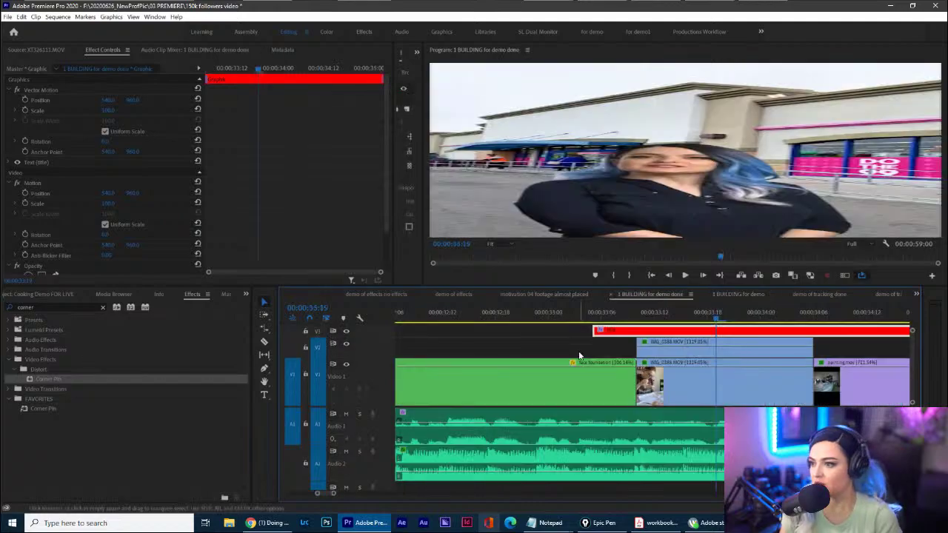
scroll(527, 424, down, 3)
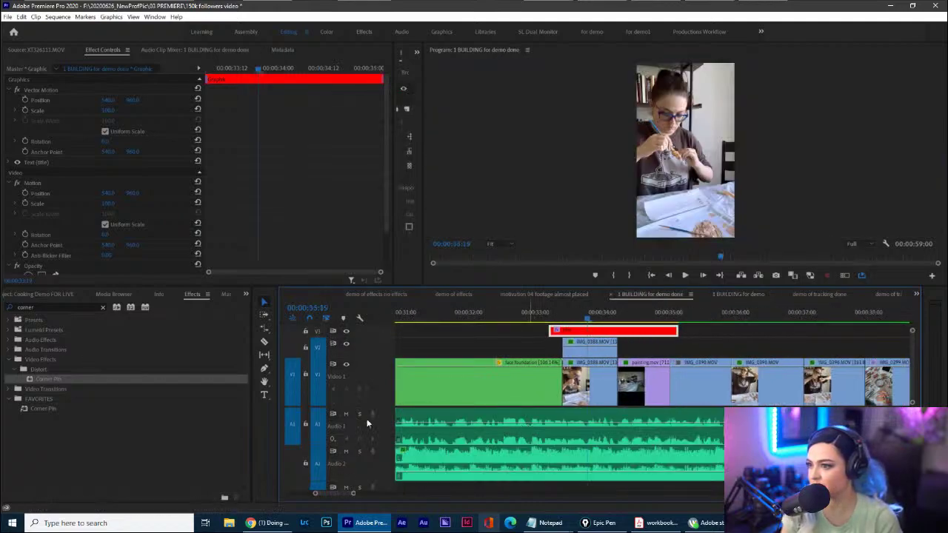
click(744, 293)
click(741, 293)
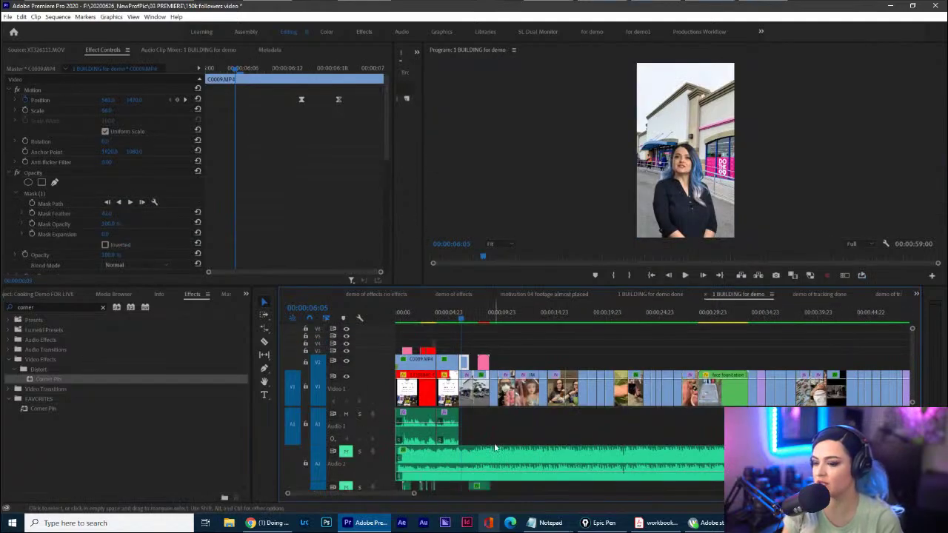
click(496, 427)
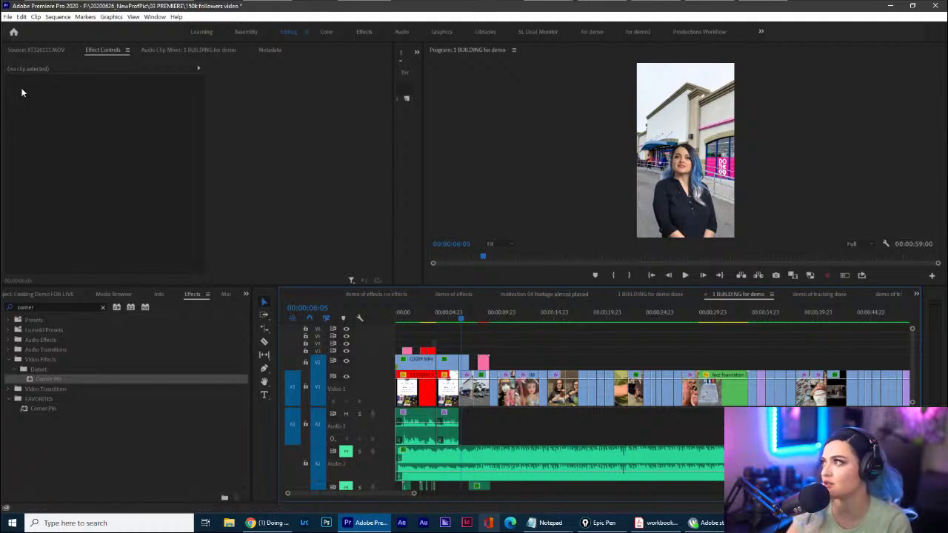
In the Audio Hardware preferences, try the Wirecast Virtual Microphone Driver, Yeti Stereo Microphone and NVIDIA RTX Voice as the default input.
click(20, 17)
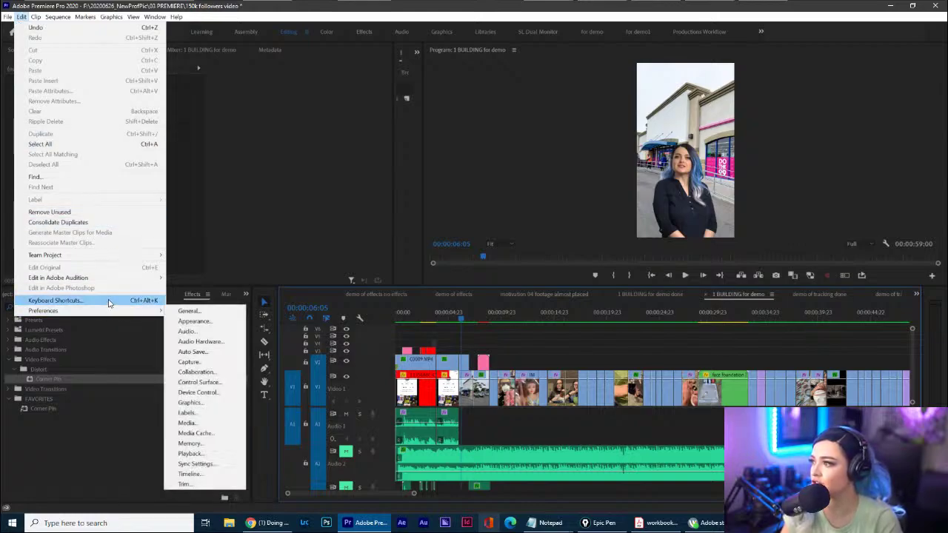
mouse_move(114, 314)
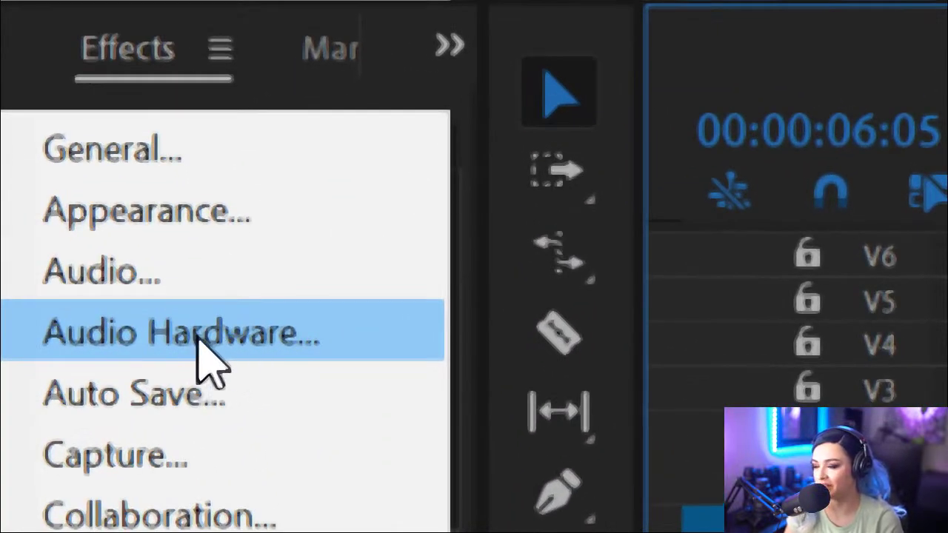
click(197, 334)
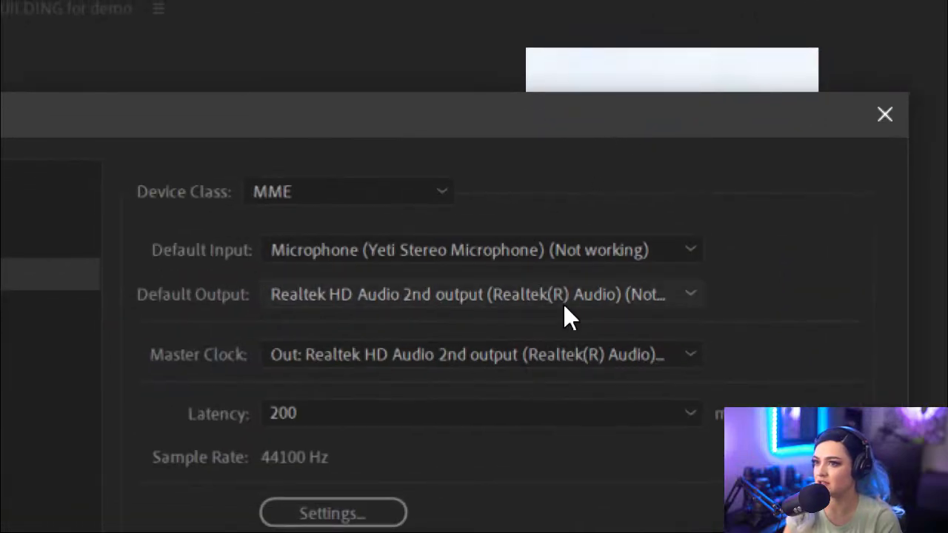
click(576, 246)
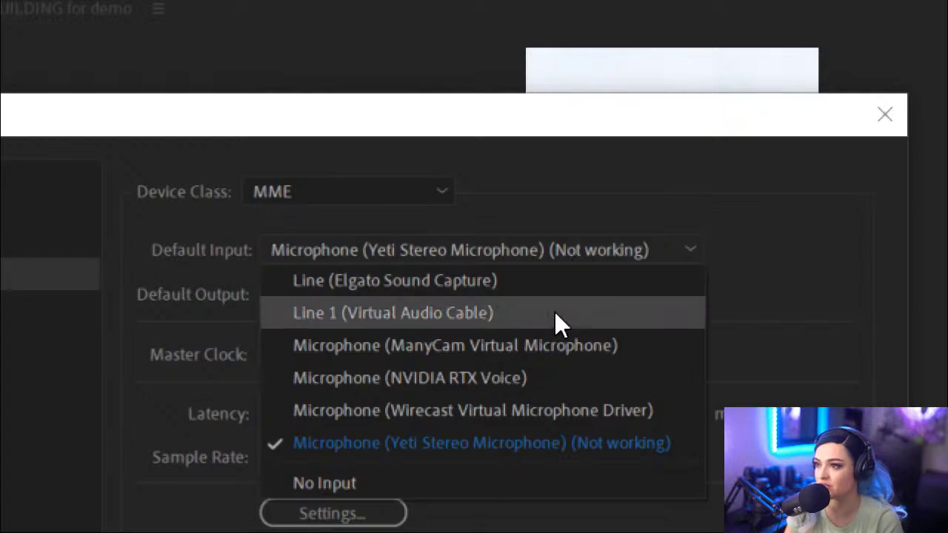
click(505, 411)
click(551, 250)
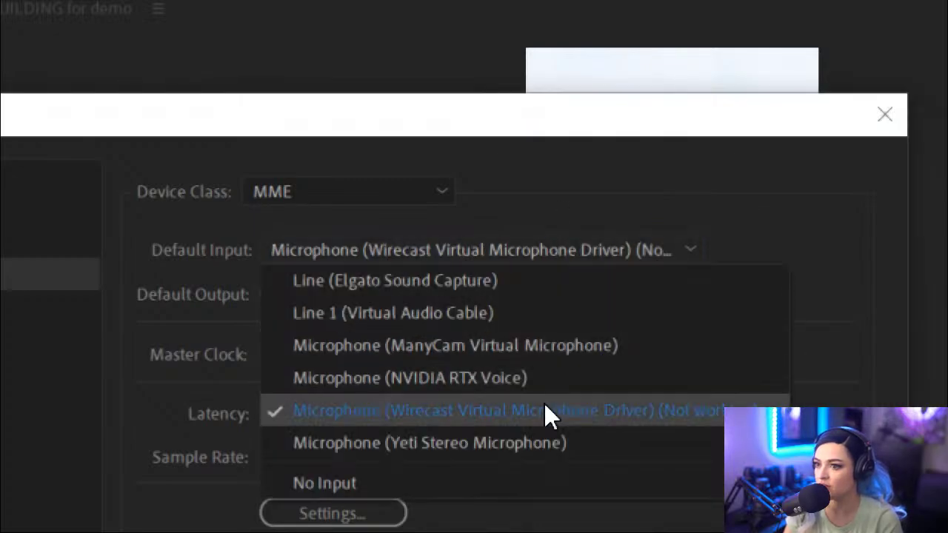
click(544, 444)
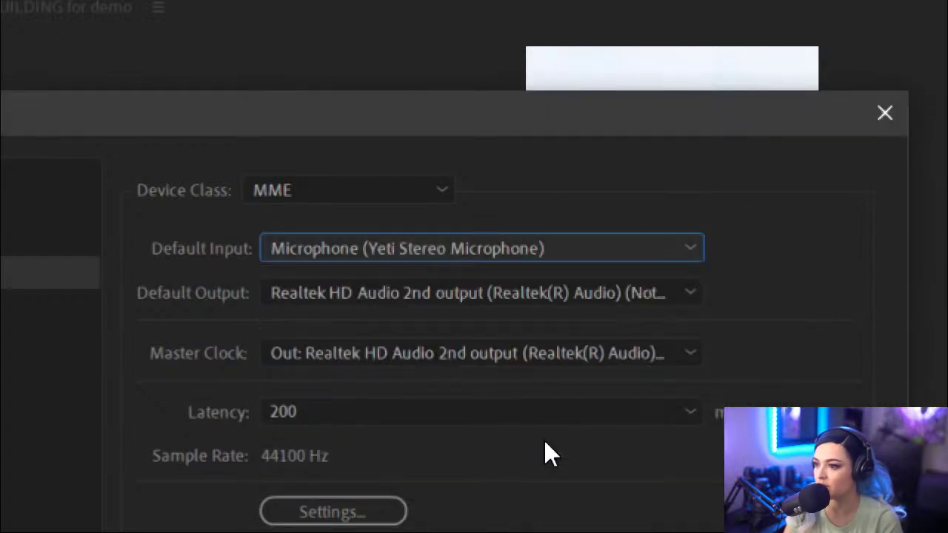
click(520, 241)
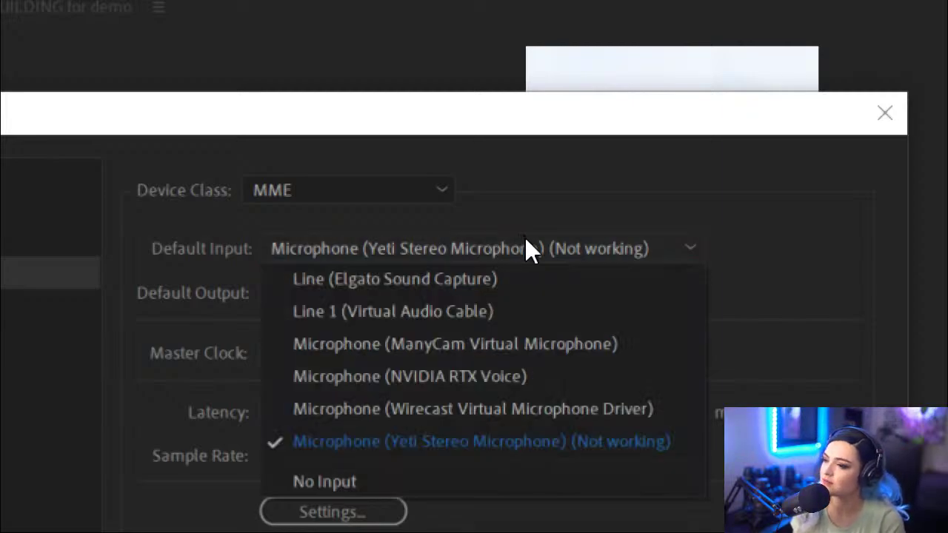
click(622, 376)
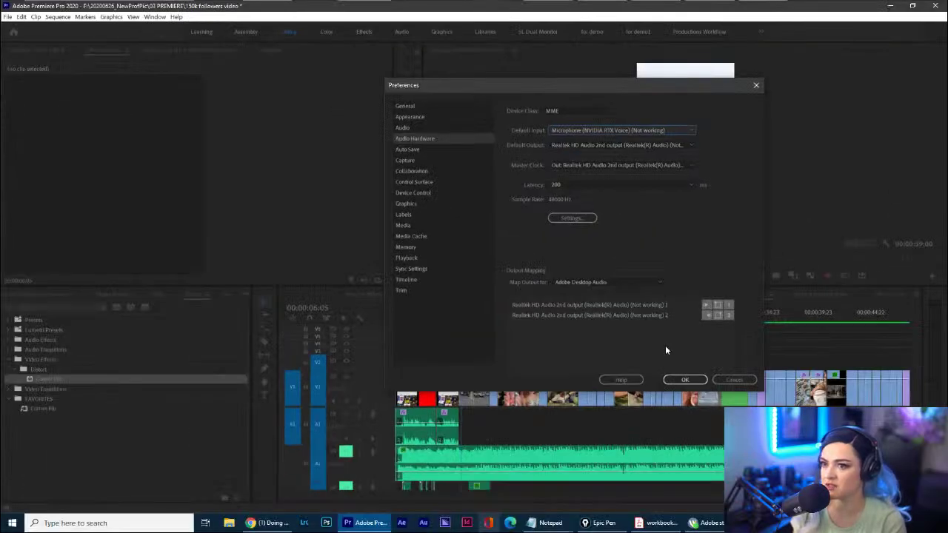
Launch NVIDIA RTX Voice, set its input device to Microphone (Yeti Stereo Microphone), and return to the Premiere Pro preferences.
click(167, 523)
text(nv)
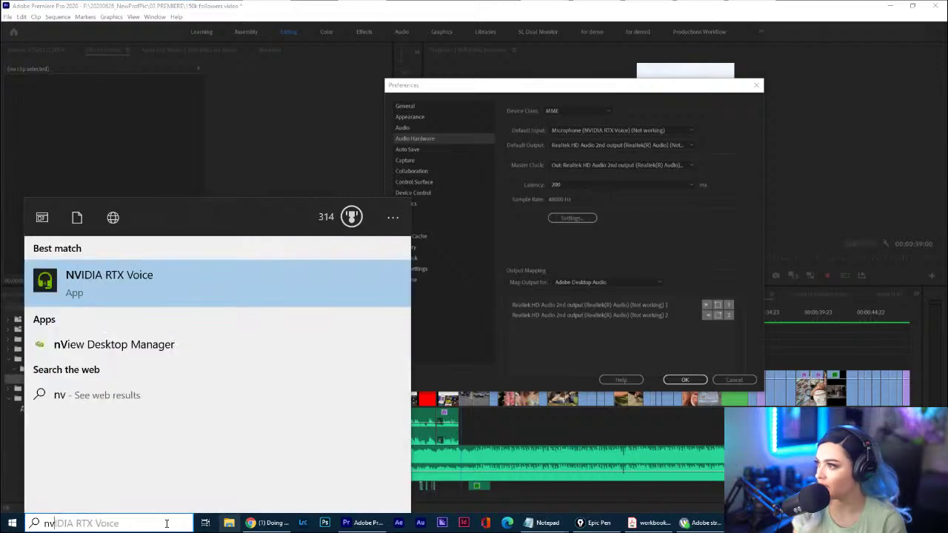
key(Return)
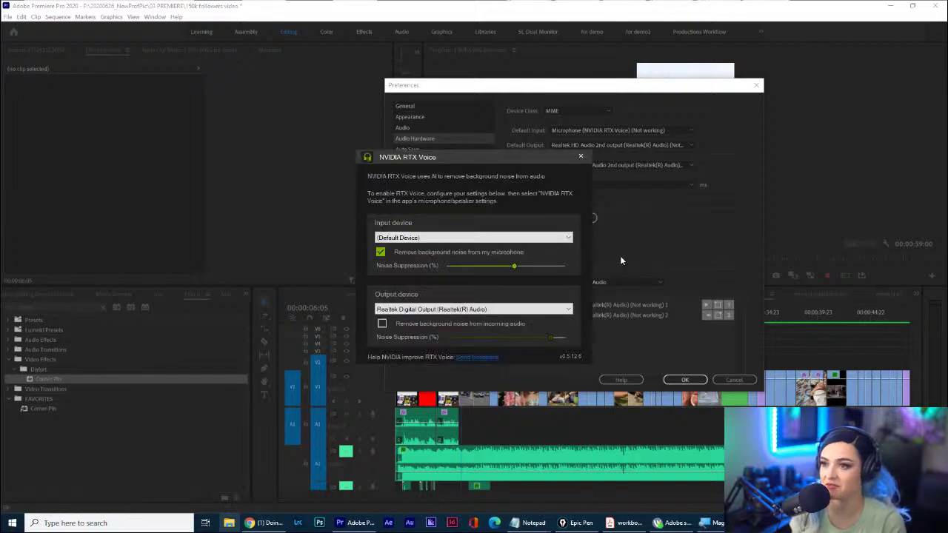
click(453, 237)
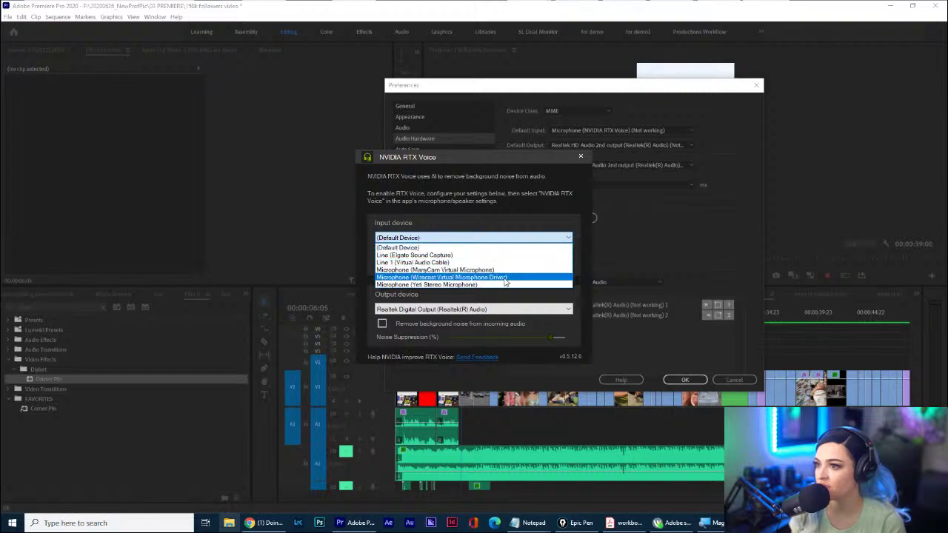
click(505, 283)
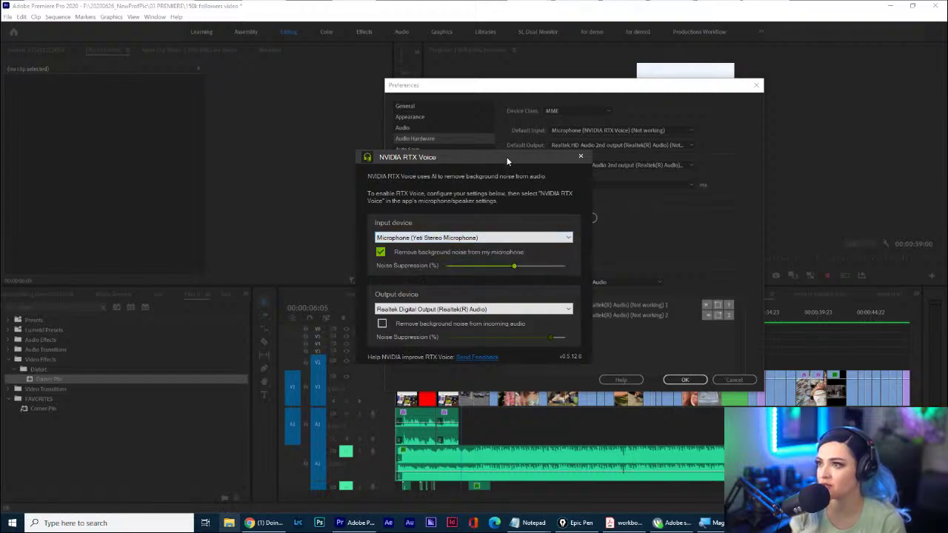
drag(507, 159, 539, 152)
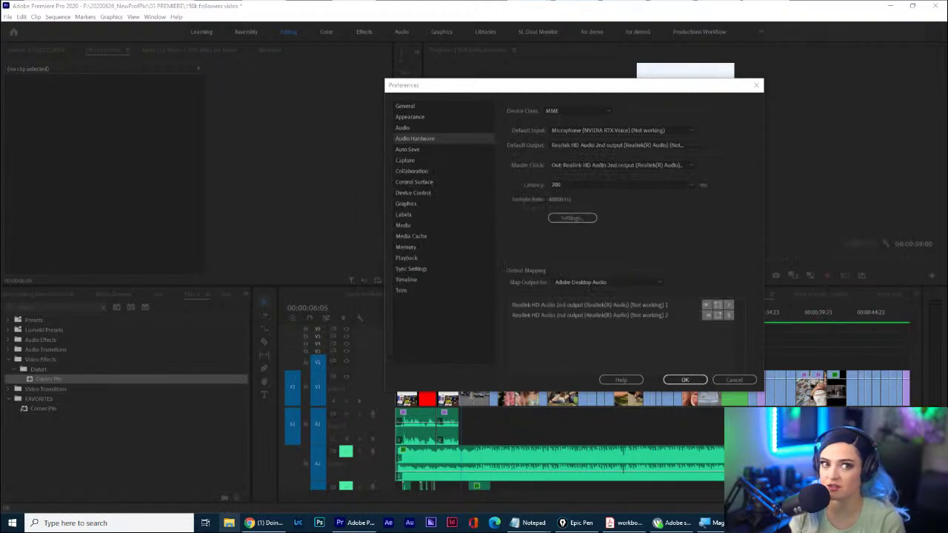
Try the Yeti Stereo Microphone and NVIDIA RTX Voice again as the default input, and cancel the preference changes.
click(674, 129)
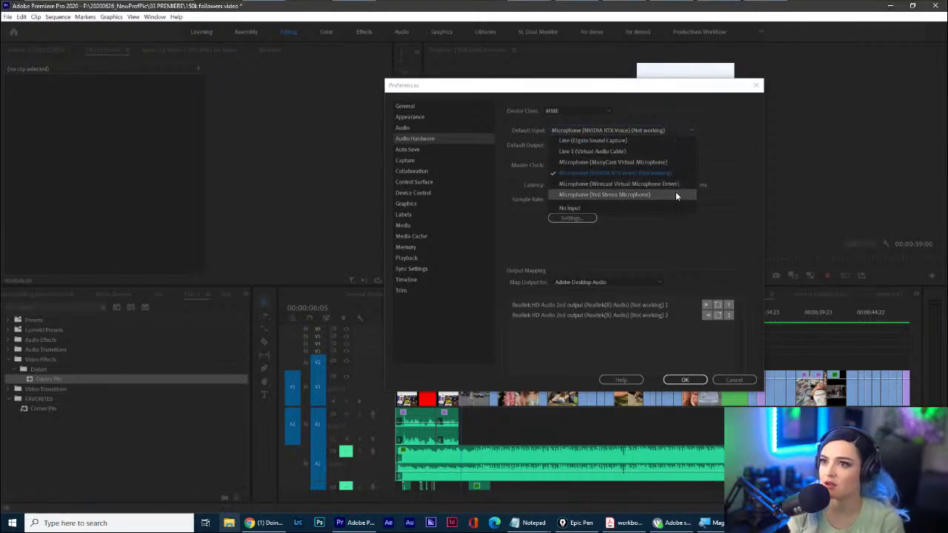
click(675, 191)
click(672, 129)
click(674, 170)
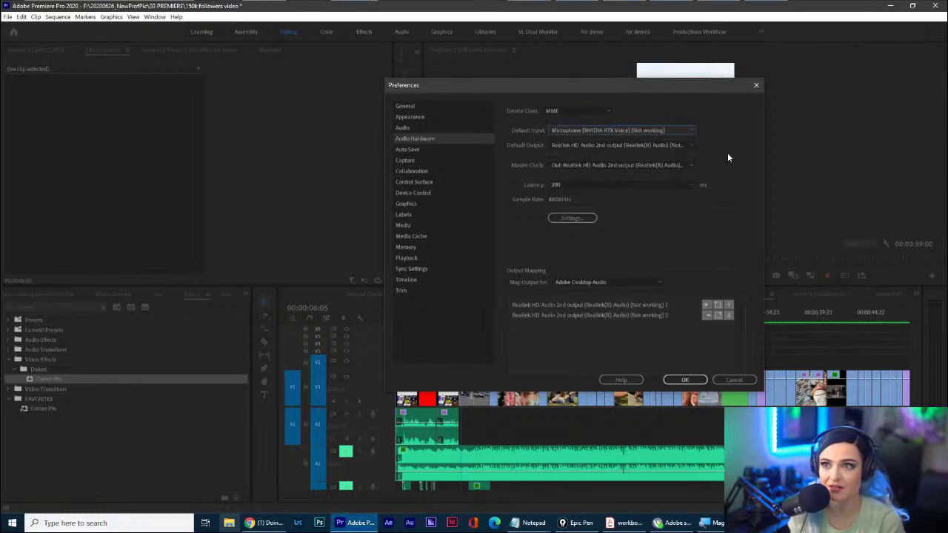
click(674, 131)
click(676, 132)
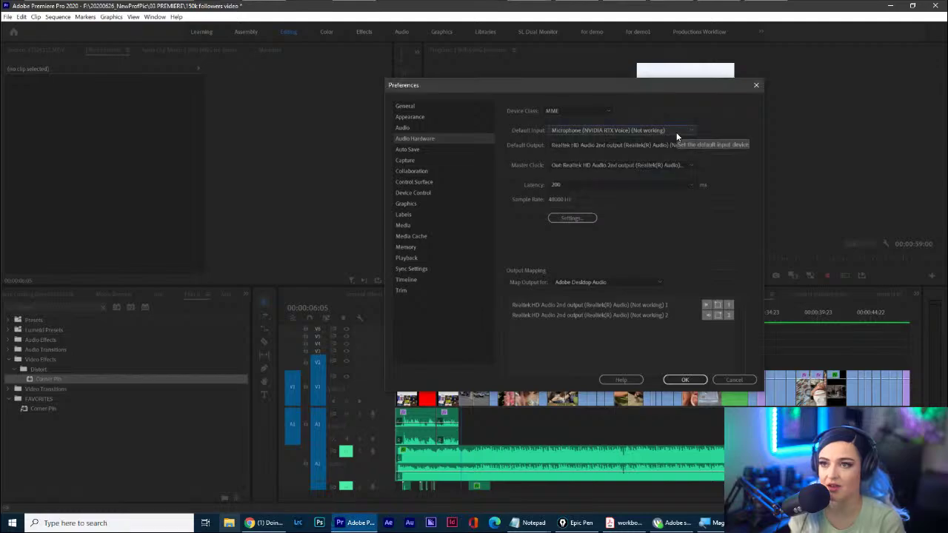
click(733, 379)
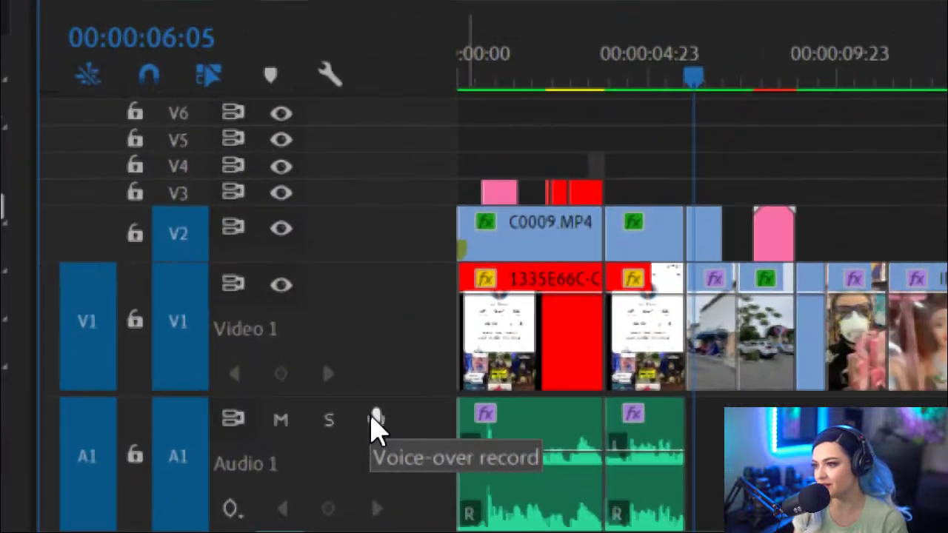
Examine the voice-over record control and the audio tracks, and return from Epic Pen to the cursor.
scroll(375, 419, down, 3)
scroll(624, 448, up, 3)
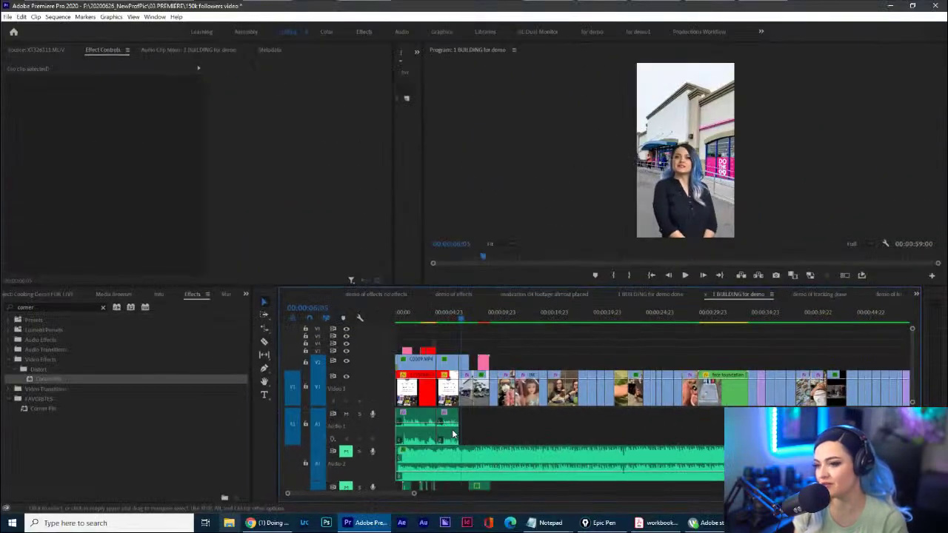
mouse_move(485, 311)
mouse_down()
mouse_move(453, 291)
mouse_move(417, 417)
mouse_move(477, 485)
mouse_move(498, 295)
mouse_move(487, 273)
mouse_up()
key(ctrl+shift+1)
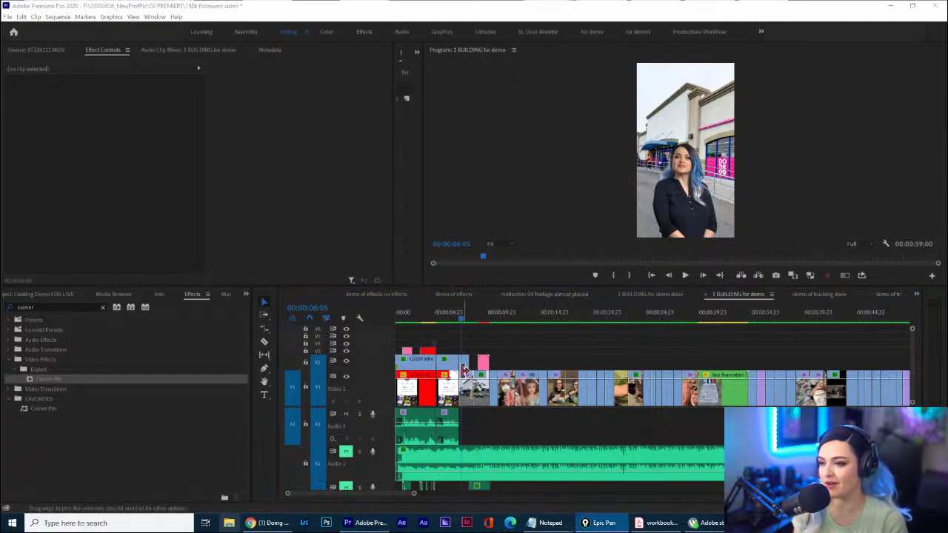
Move the playhead past the end of the Audio 1 clips to 00:00:07:09 and deselect all clips.
click(459, 317)
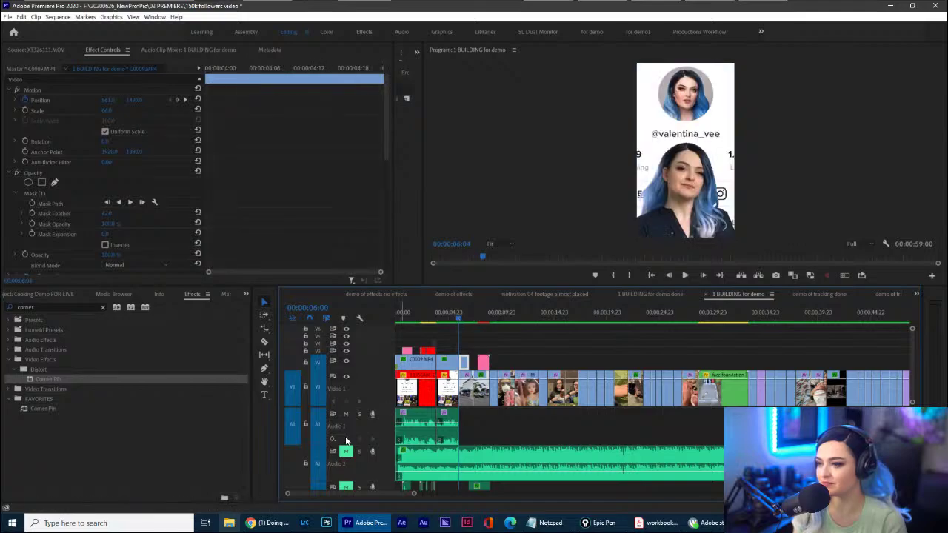
click(459, 317)
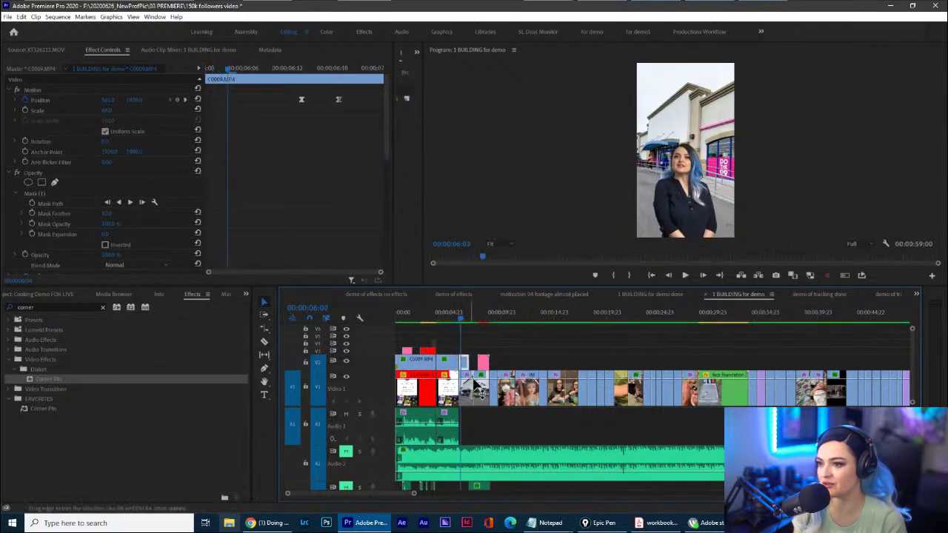
click(489, 435)
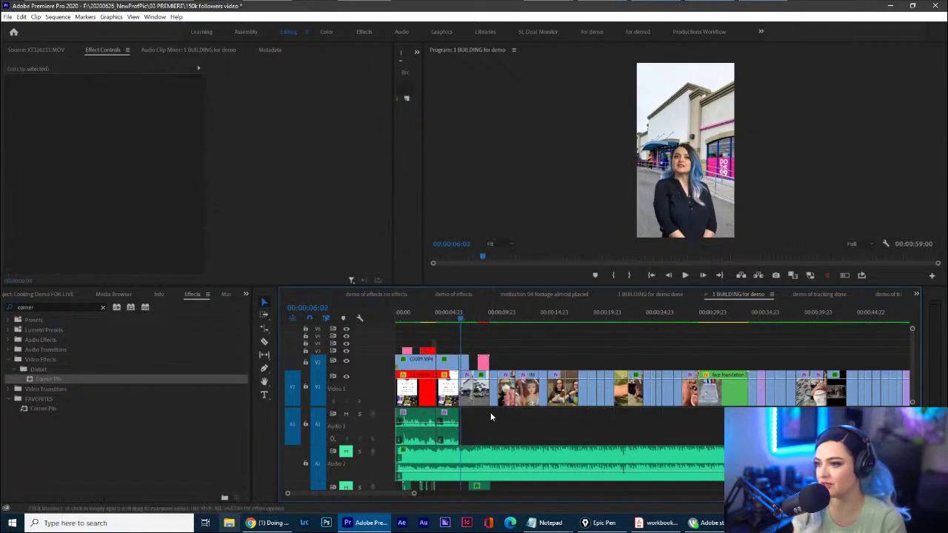
click(473, 312)
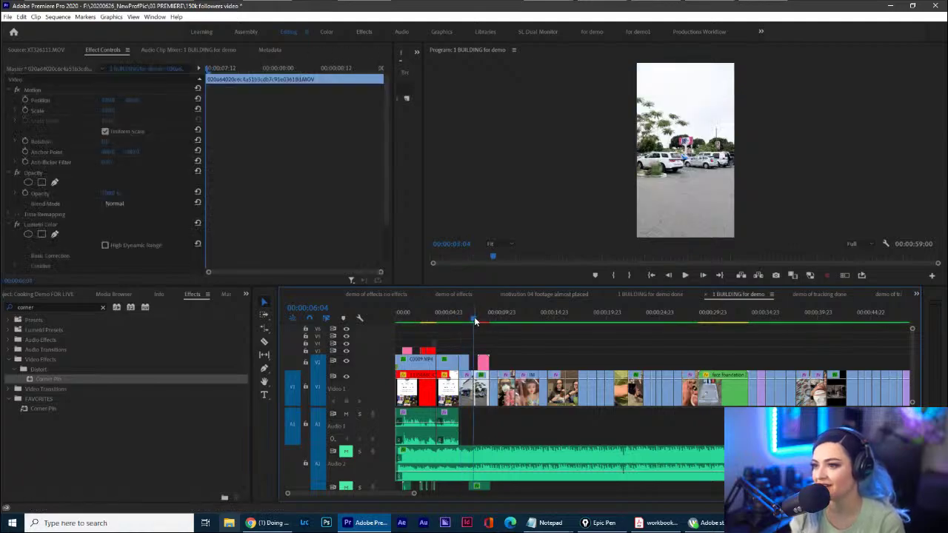
click(497, 414)
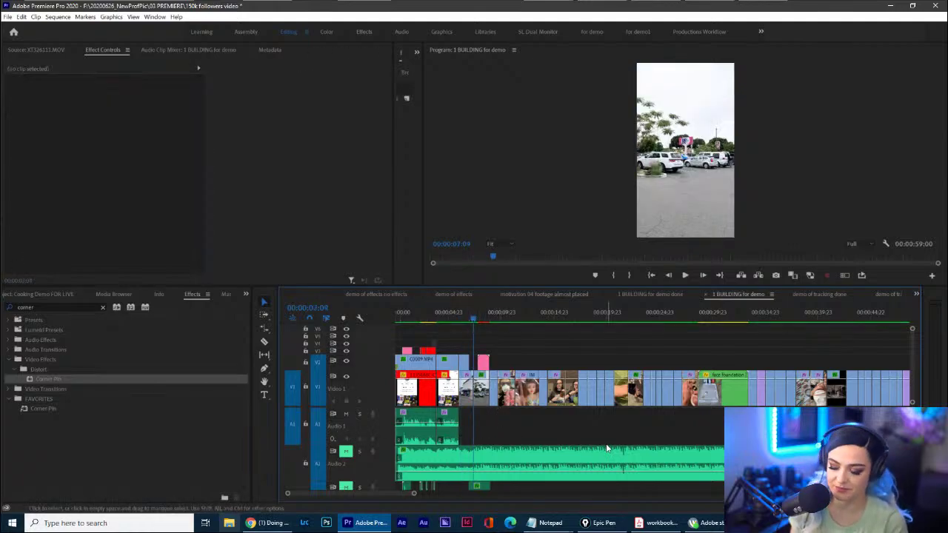
Check the 1 BUILDING for demo done sequence, return to 1 BUILDING for demo, and look through its Audio 1 to Audio 3 tracks.
click(655, 293)
click(738, 294)
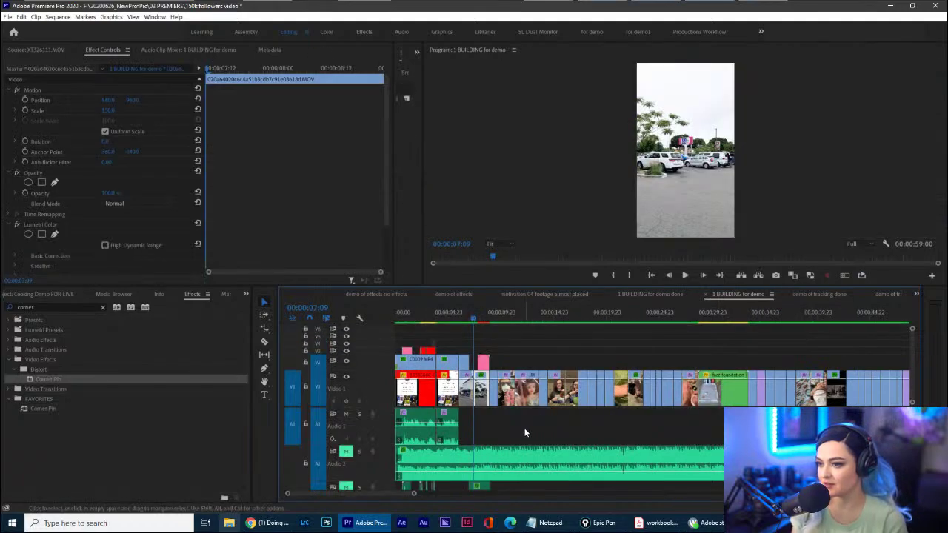
click(523, 429)
scroll(506, 433, down, 5)
scroll(506, 434, up, 6)
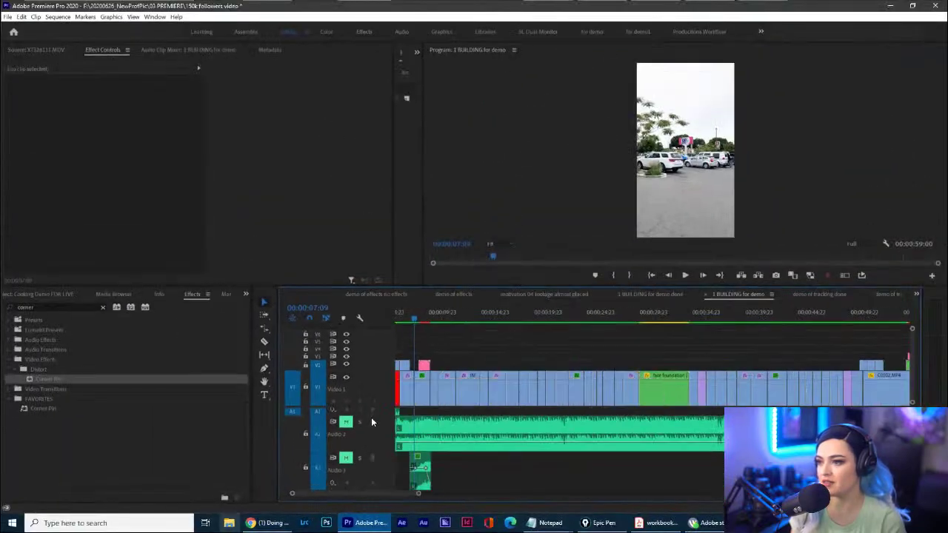
scroll(371, 417, up, 3)
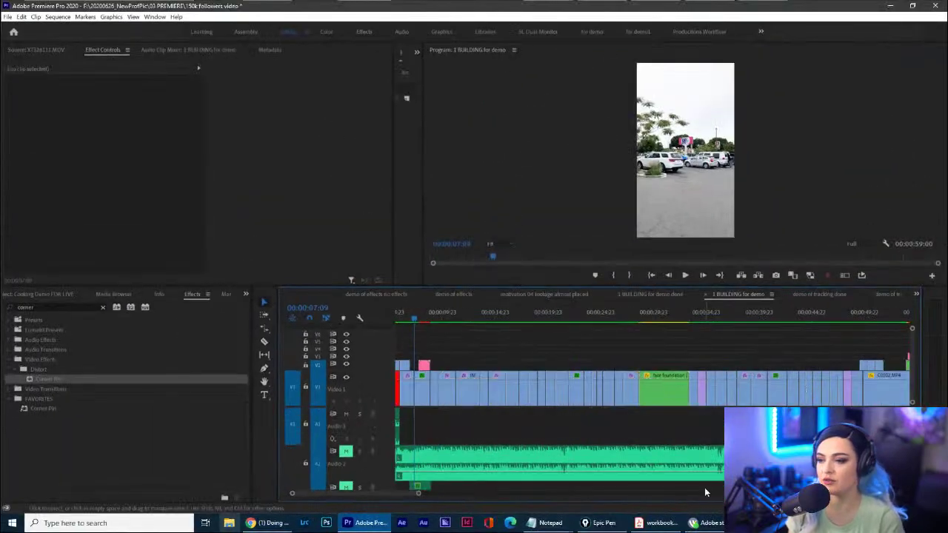
Review the Default Input options in the Audio Hardware preferences and cancel without changing the microphone.
scroll(567, 441, down, 1)
scroll(541, 445, left, 1)
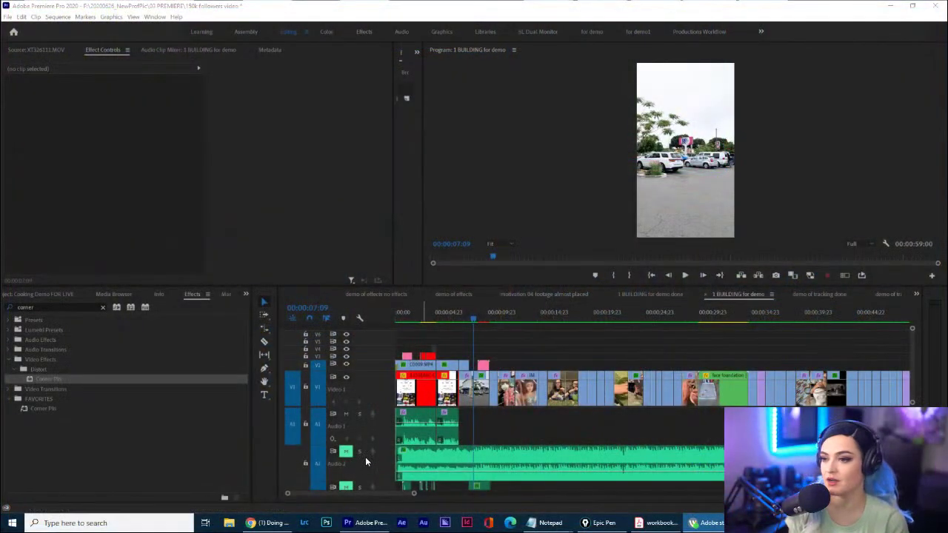
click(21, 16)
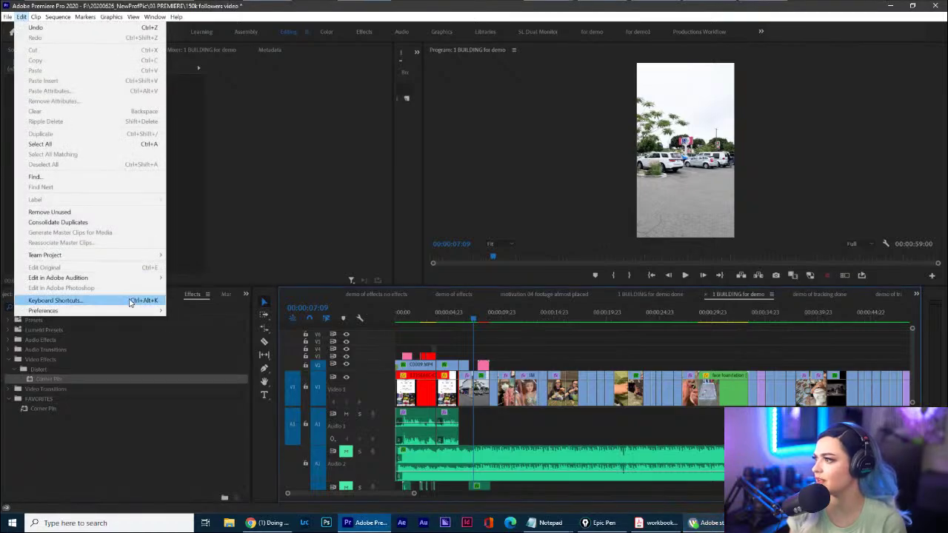
click(189, 342)
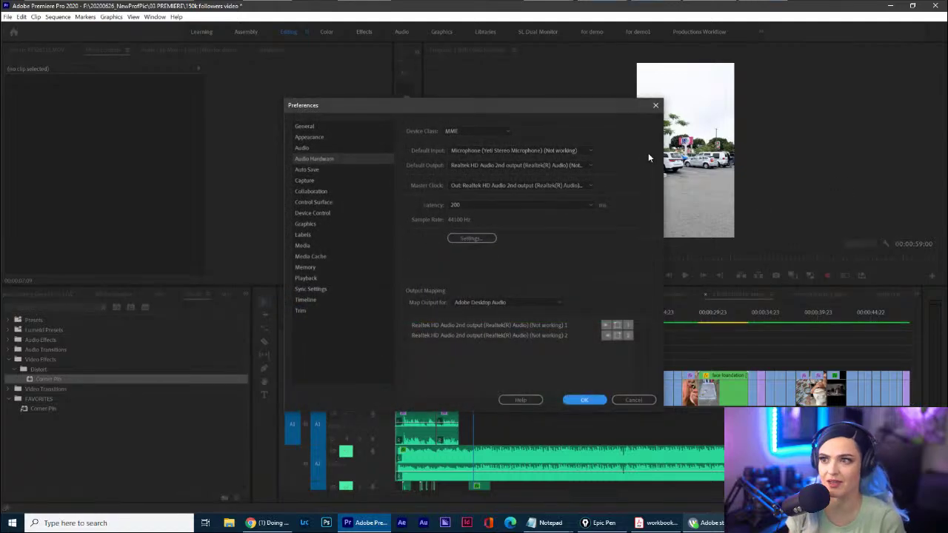
click(577, 152)
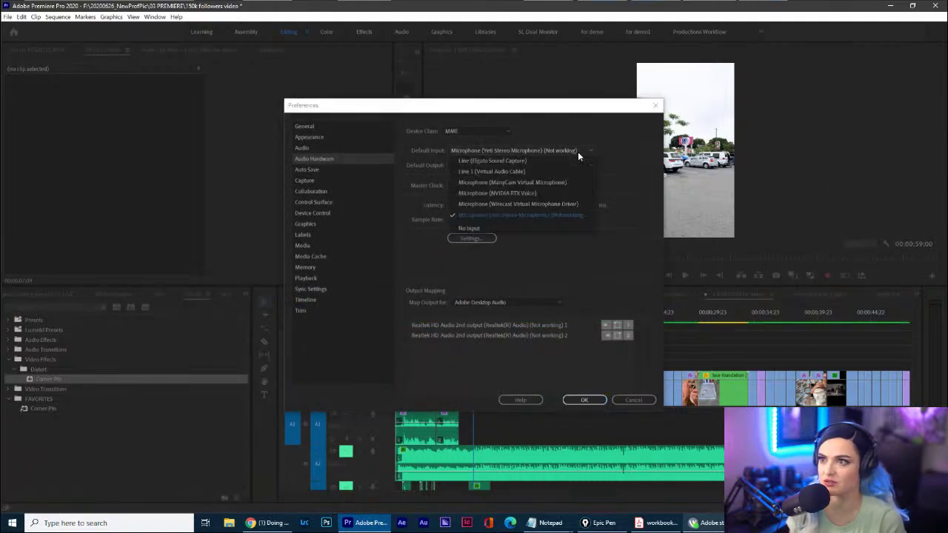
click(624, 371)
click(633, 400)
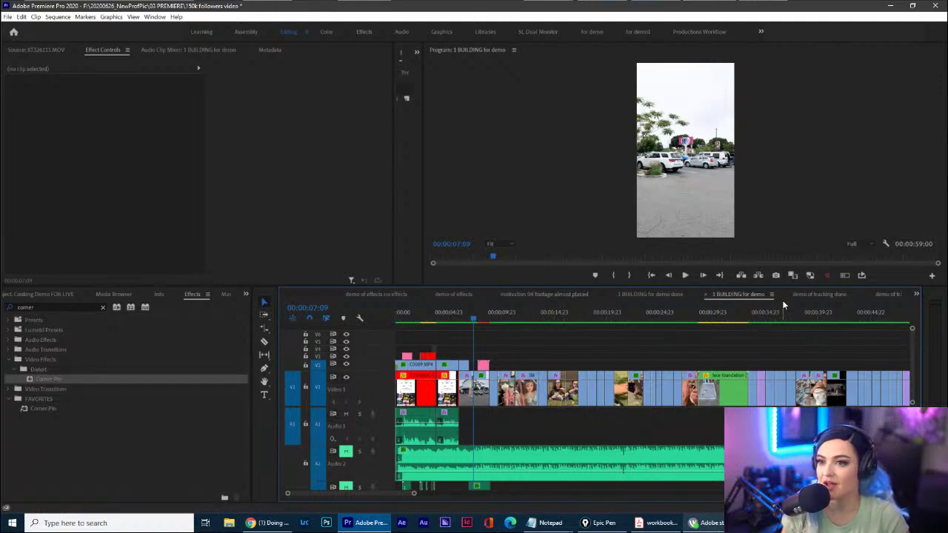
Select all Audio 1 clips in the 1 BUILDING for demo done sequence and show their Essential Sound settings.
click(812, 294)
click(661, 294)
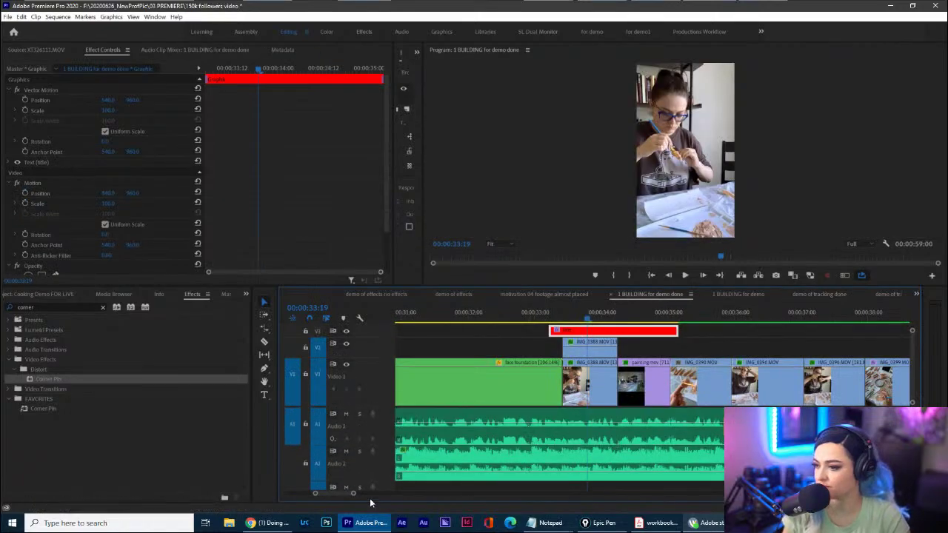
drag(352, 496, 511, 493)
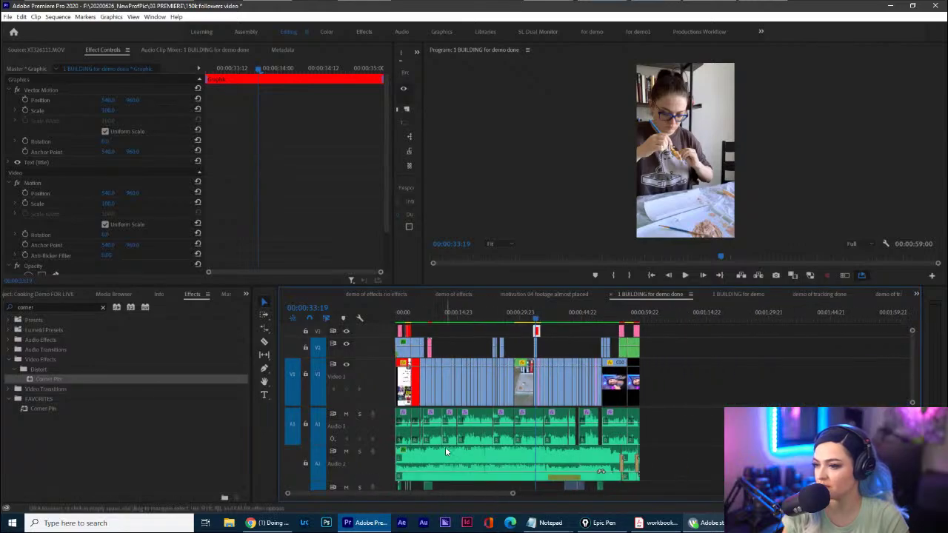
drag(697, 424, 344, 426)
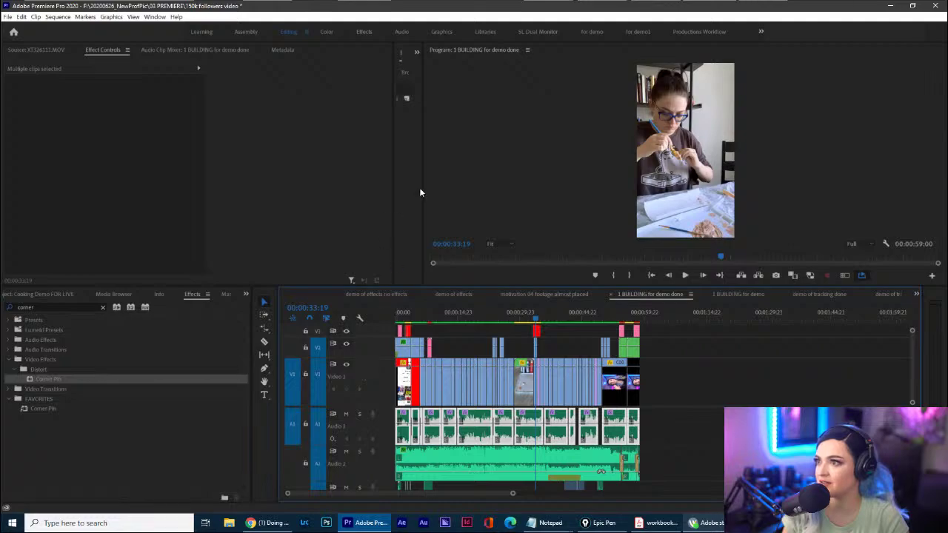
drag(391, 181, 219, 204)
click(156, 17)
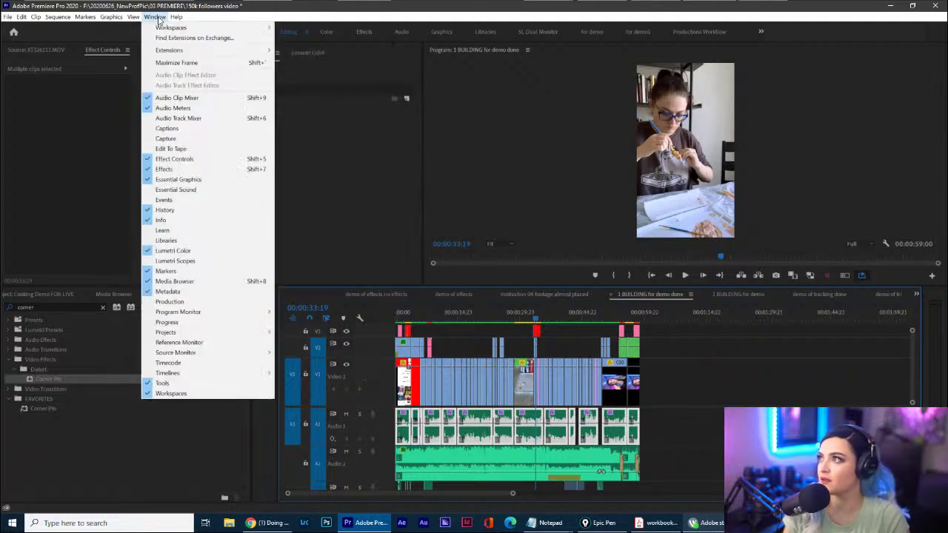
click(208, 190)
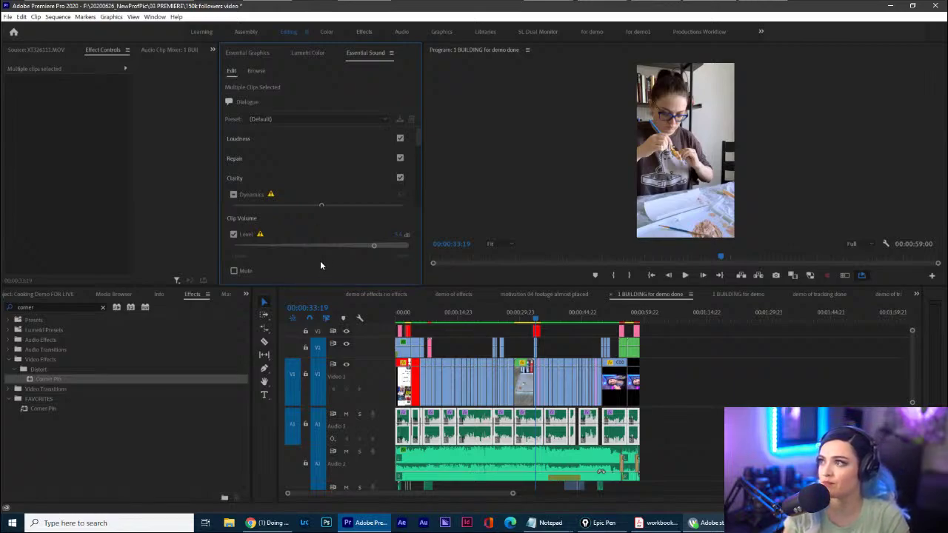
Remove the Volume and Effects attributes from the selected Audio 1 clips, excluding Channel Volume and Panner.
right_click(479, 439)
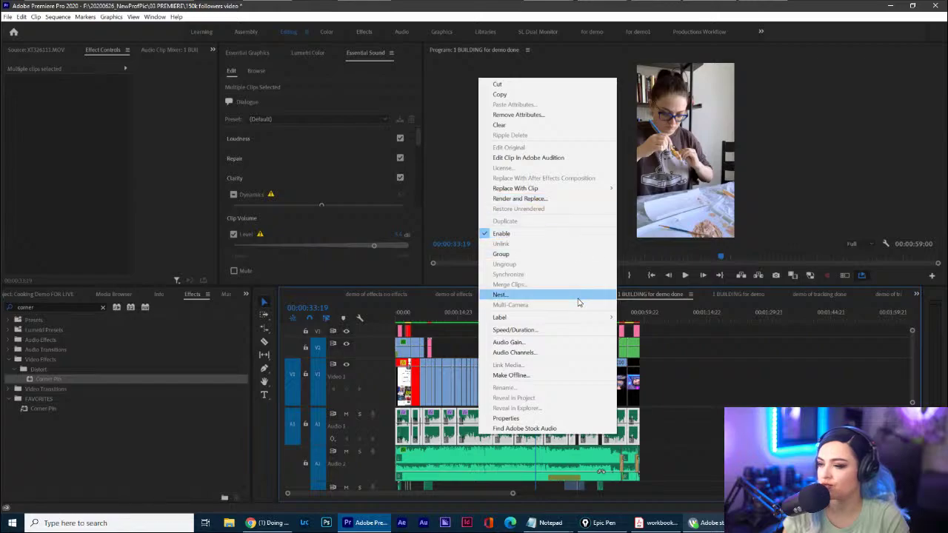
click(570, 115)
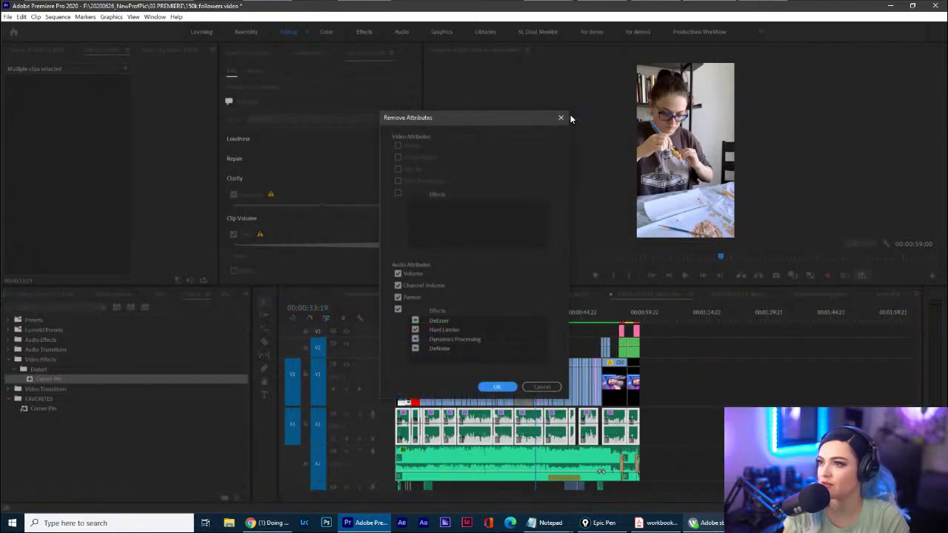
click(398, 285)
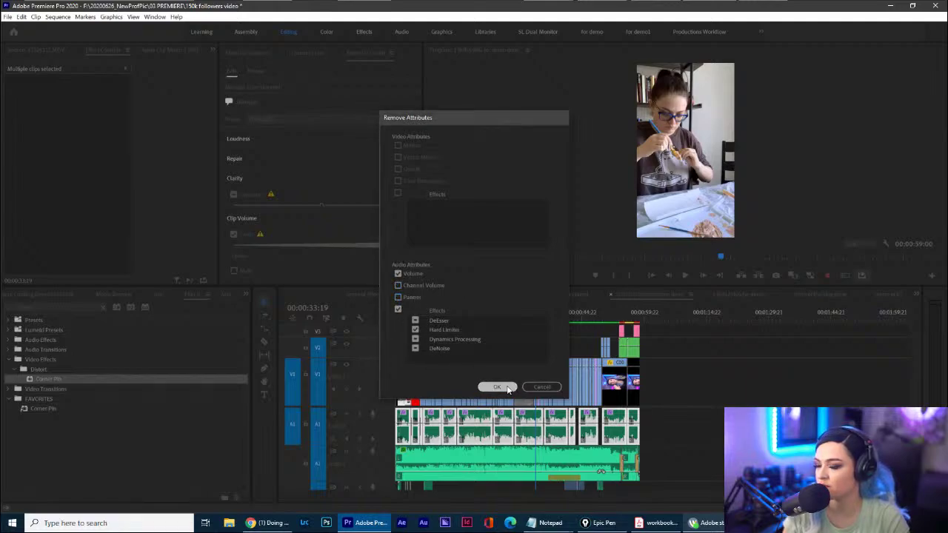
click(495, 387)
Lower the Clip Volume level of the Audio 1 dialogue clips, reselect them, and mark their Dialogue tag with Epic Pen.
click(305, 107)
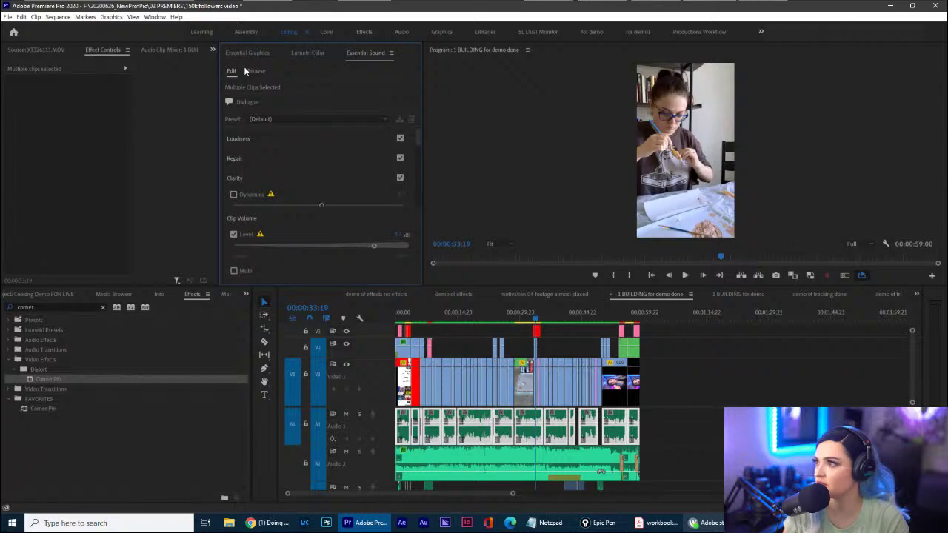
mouse_move(374, 245)
mouse_down()
mouse_move(286, 242)
mouse_move(356, 245)
mouse_up()
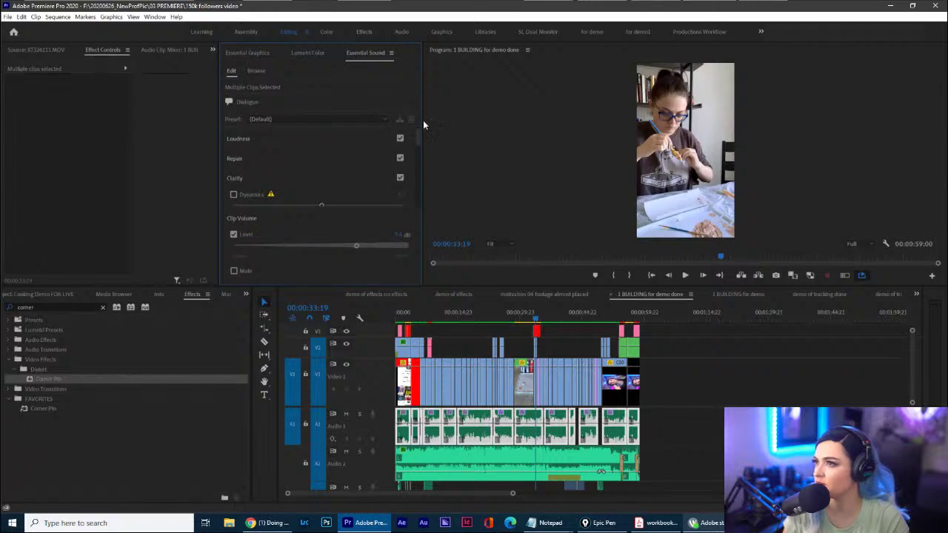
drag(670, 432, 407, 432)
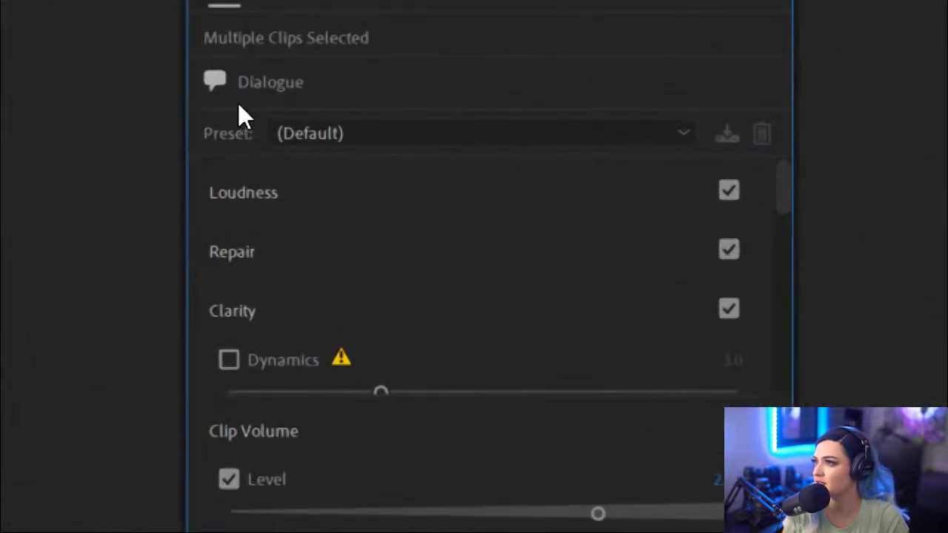
key(ctrl+shift+4)
mouse_move(166, 39)
mouse_down()
mouse_move(177, 158)
mouse_move(380, 3)
mouse_up()
drag(436, 100, 212, 152)
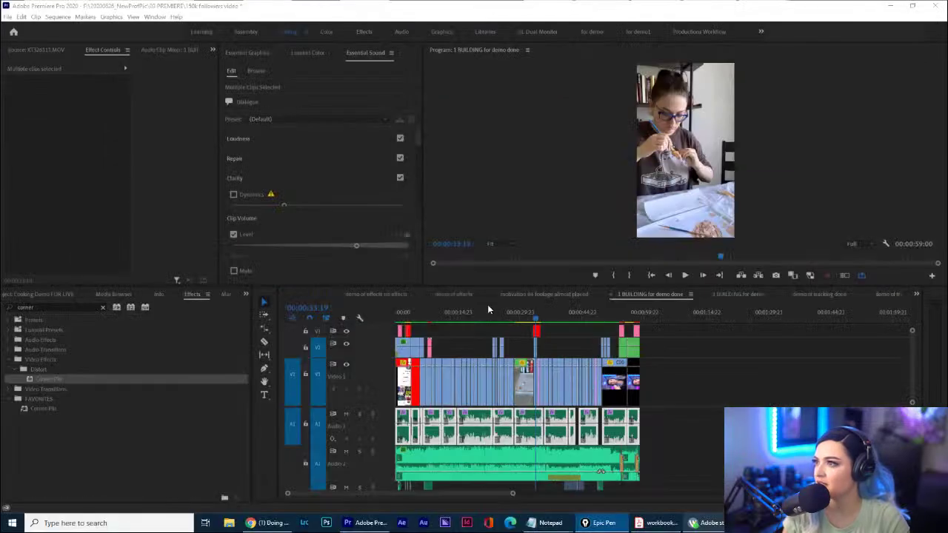
Select the Audio 2 clips, point out their Music settings in Essential Sound, and deselect all clips.
drag(673, 455, 559, 471)
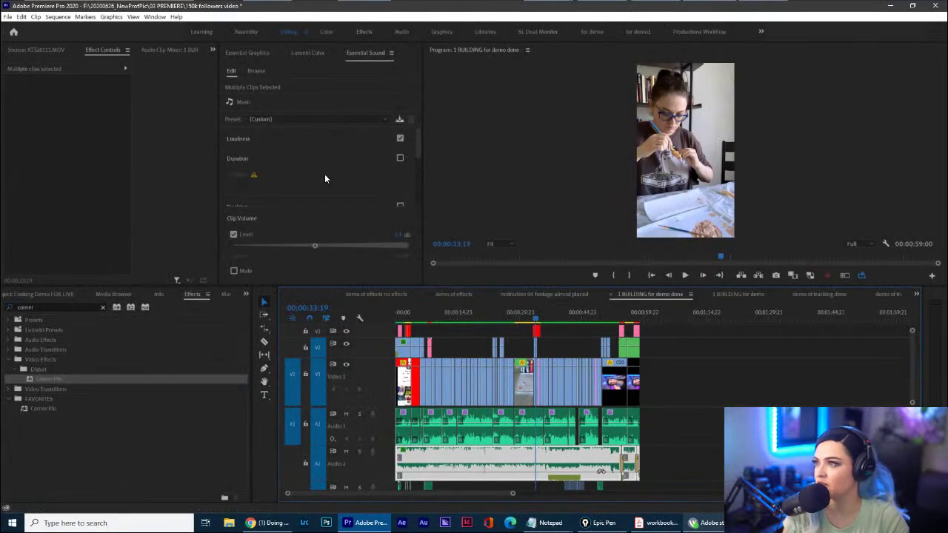
mouse_move(203, 74)
mouse_down()
mouse_move(206, 120)
mouse_move(273, 131)
mouse_move(282, 88)
mouse_move(220, 87)
mouse_up()
key(ctrl+shift+7)
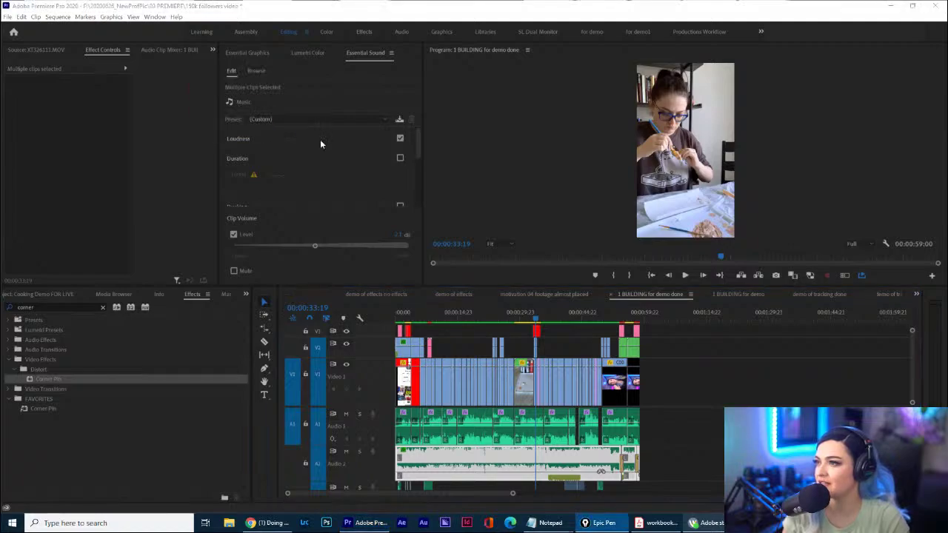
scroll(319, 141, down, 2)
click(683, 451)
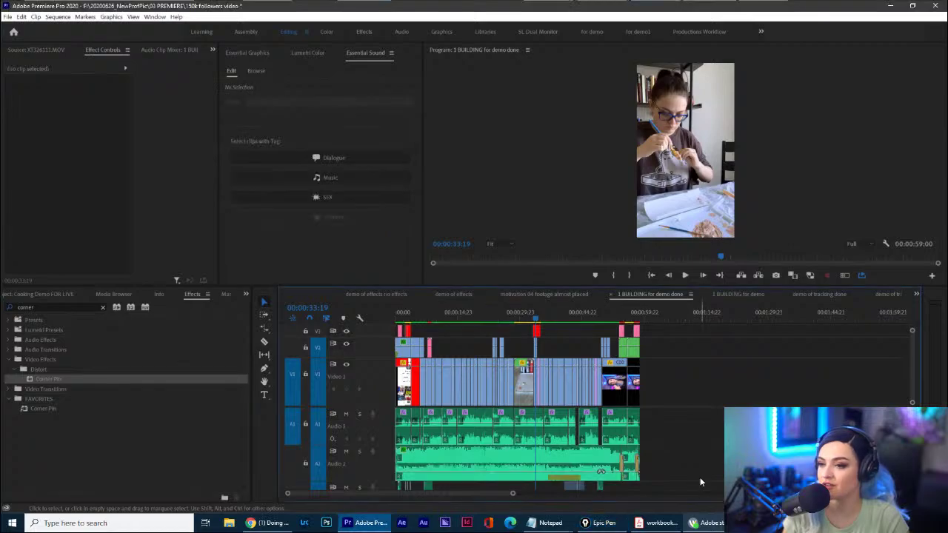
Enable ducking against dialogue for the Ava Max - Kings & Queens music clip on Audio 2, and deselect it.
click(595, 456)
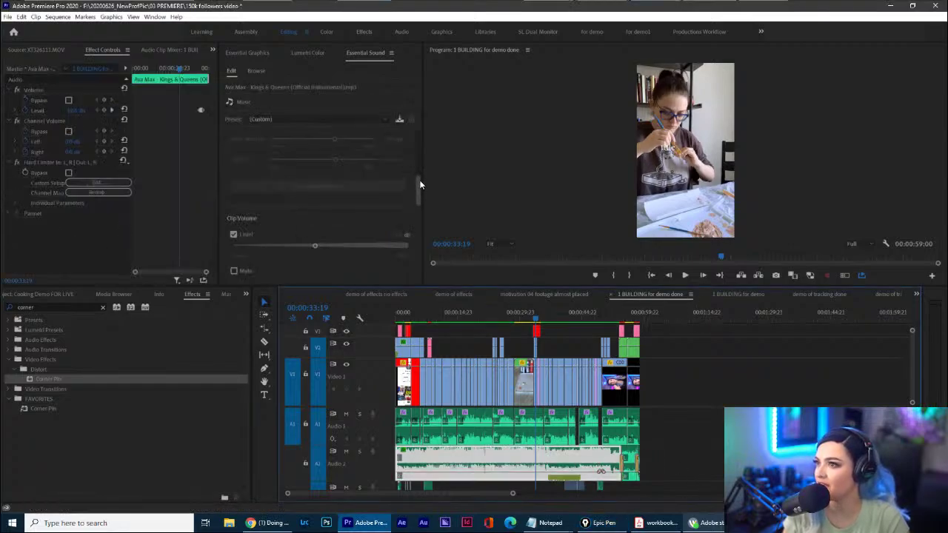
mouse_move(417, 186)
mouse_down()
mouse_move(417, 148)
mouse_move(418, 186)
mouse_up()
click(400, 171)
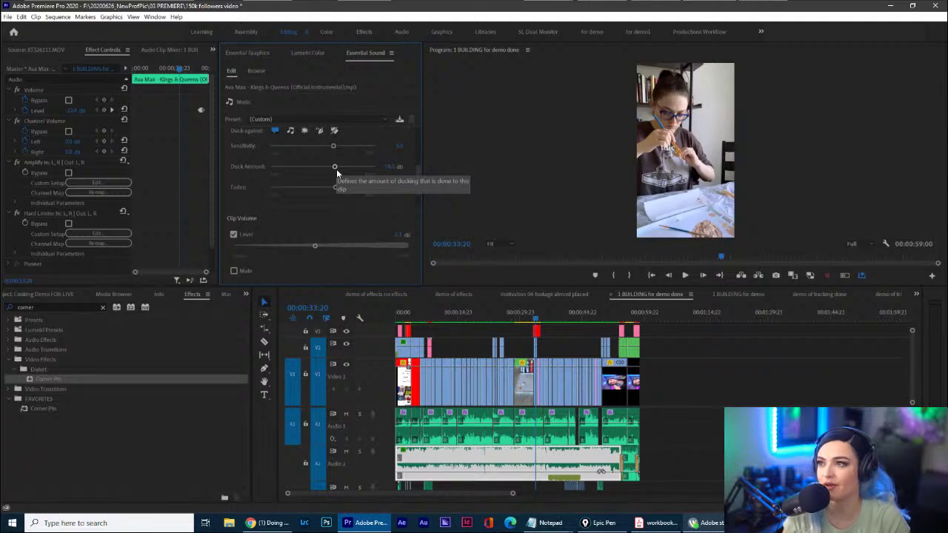
click(673, 478)
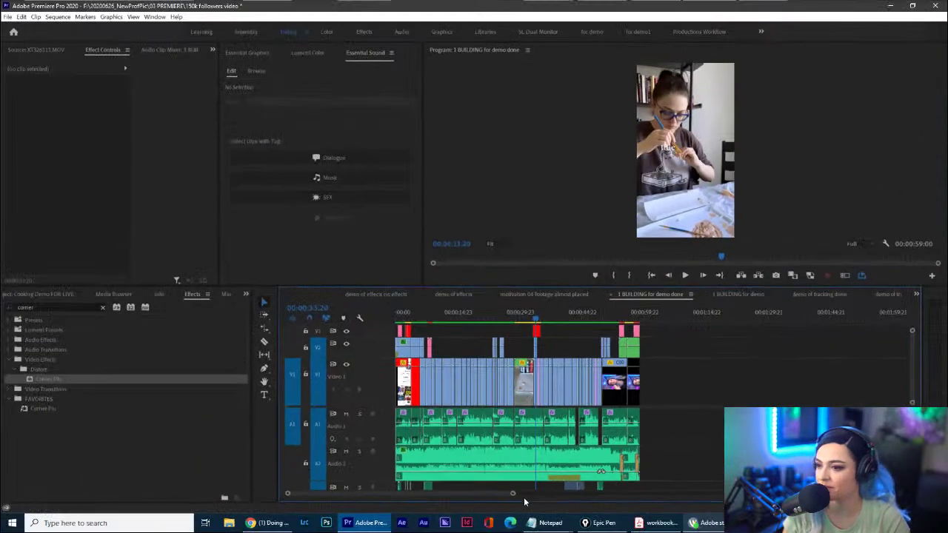
Show the Audio 2 volume keyframes around 00:00:49 by marking them with Epic Pen, shrinking Audio 1 and making Audio 2 taller.
drag(513, 493, 356, 499)
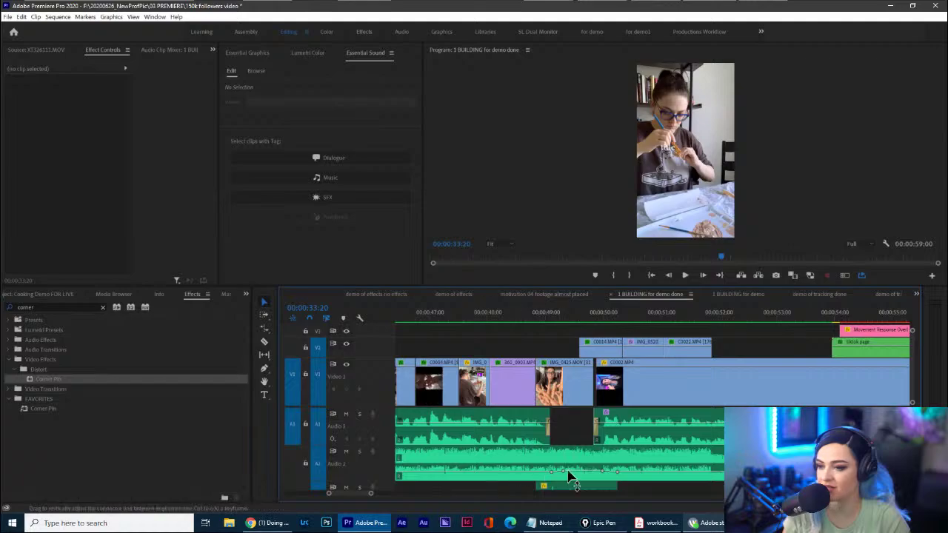
mouse_move(531, 481)
mouse_down()
mouse_move(576, 450)
mouse_move(676, 475)
mouse_up()
key(ctrl+shift+6)
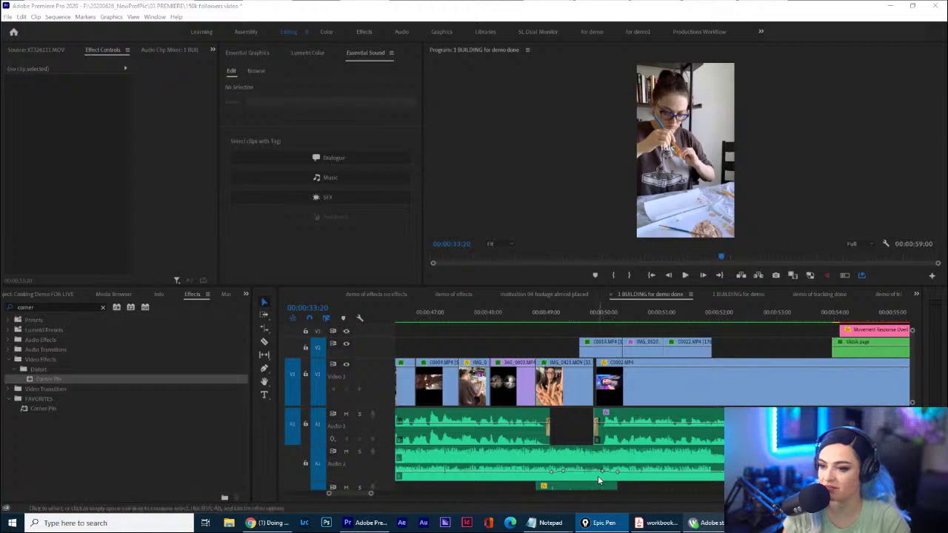
drag(382, 446, 384, 423)
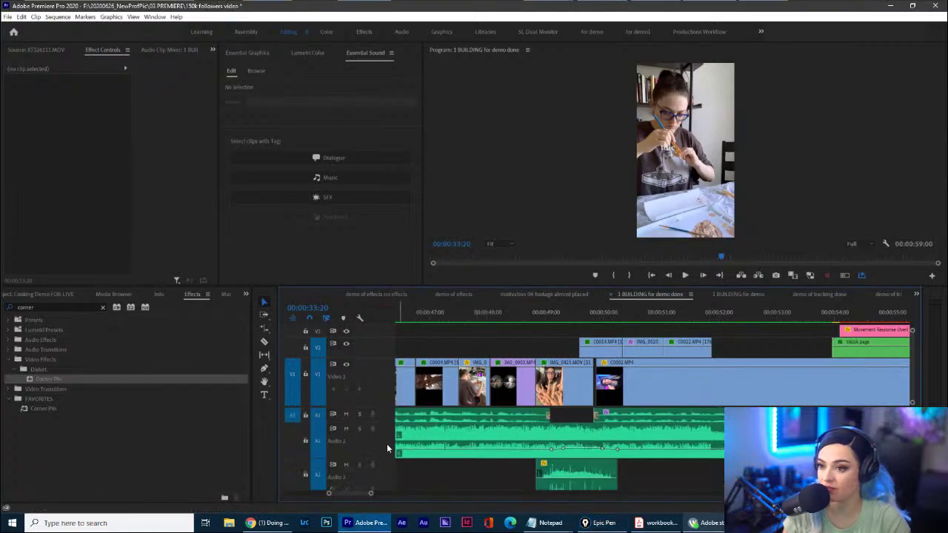
drag(384, 457, 384, 483)
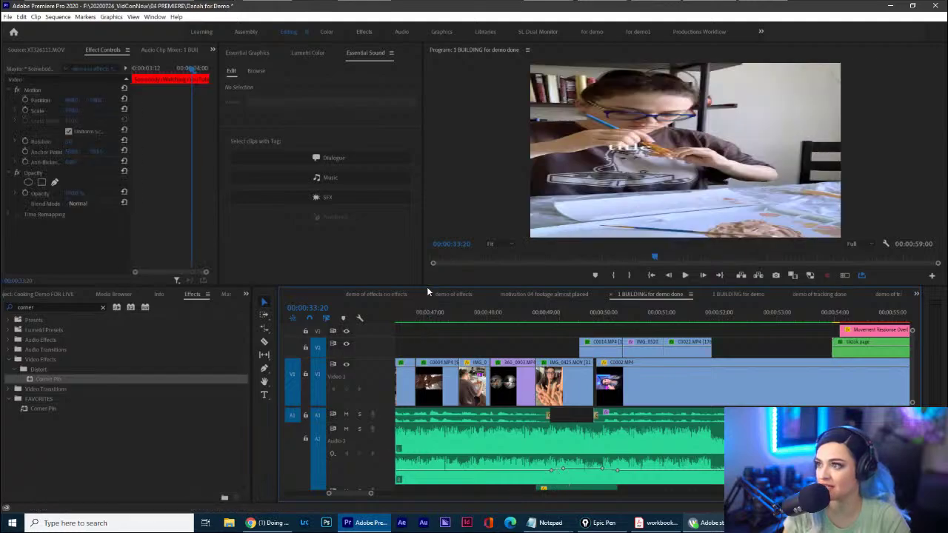
Enlarge the timeline area, return to 1 BUILDING for demo done, and expand Audio 2 further to point out its volume keyframes.
click(453, 294)
drag(453, 286, 728, 234)
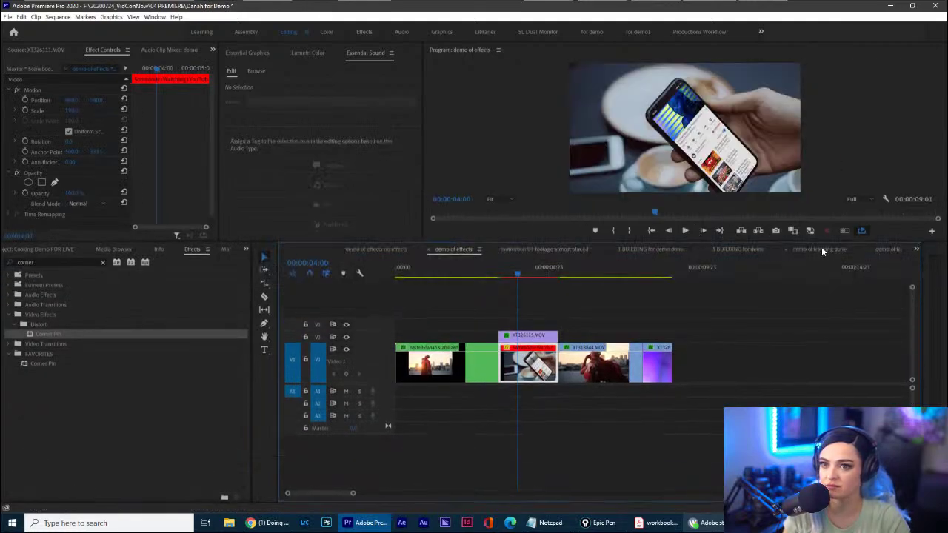
click(734, 248)
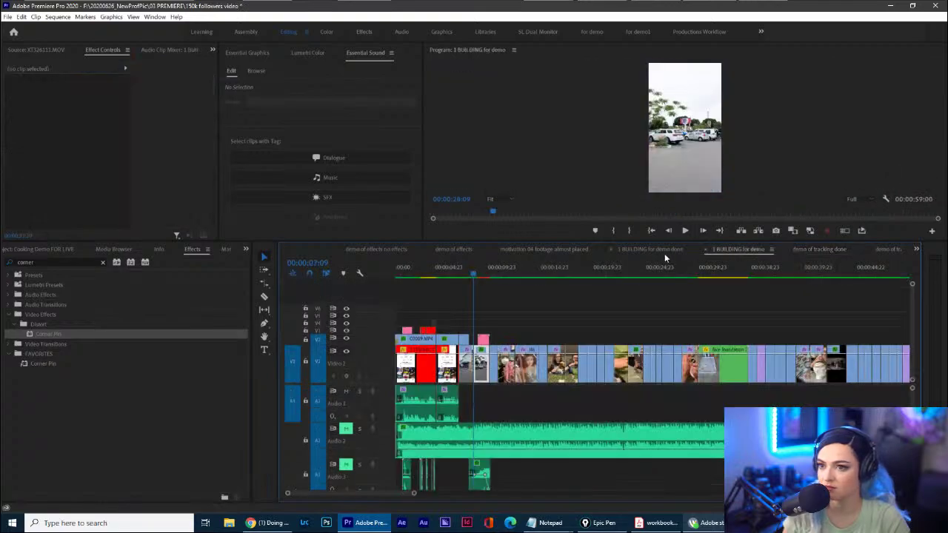
click(664, 253)
drag(368, 400, 371, 393)
drag(376, 453, 375, 487)
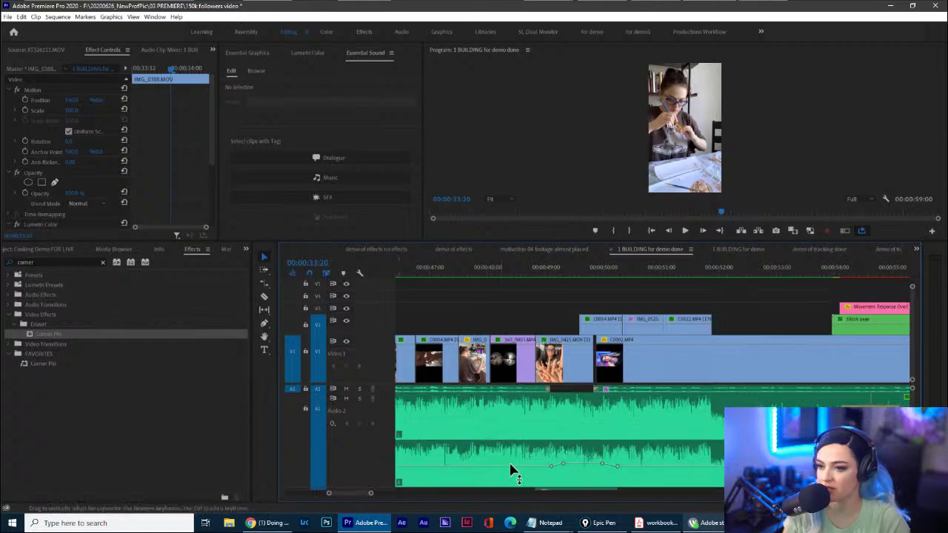
mouse_move(521, 456)
mouse_down()
mouse_move(556, 427)
mouse_move(593, 420)
mouse_move(699, 451)
mouse_up()
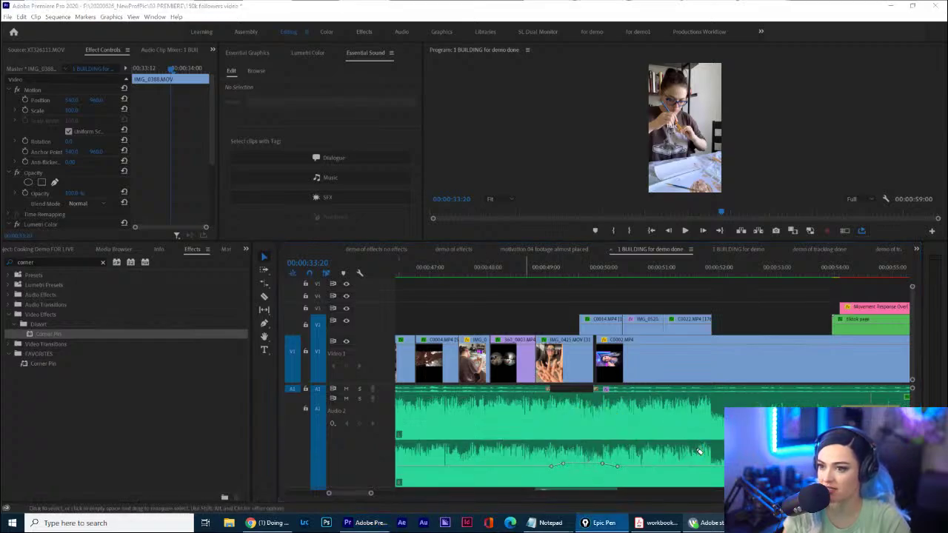
Select the Kings & Queens music clip on Audio 2 and enlarge the Essential Sound area to show its ducking controls.
click(613, 429)
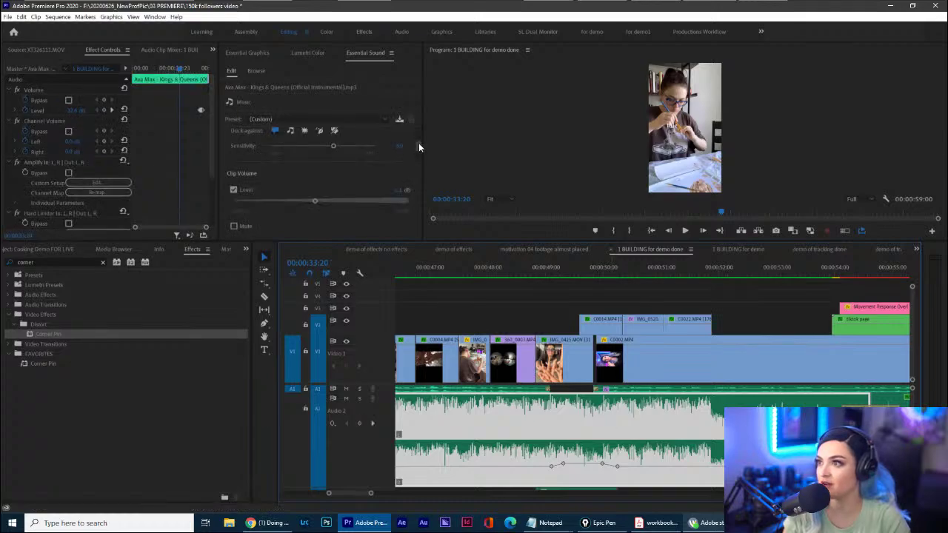
drag(419, 145, 420, 146)
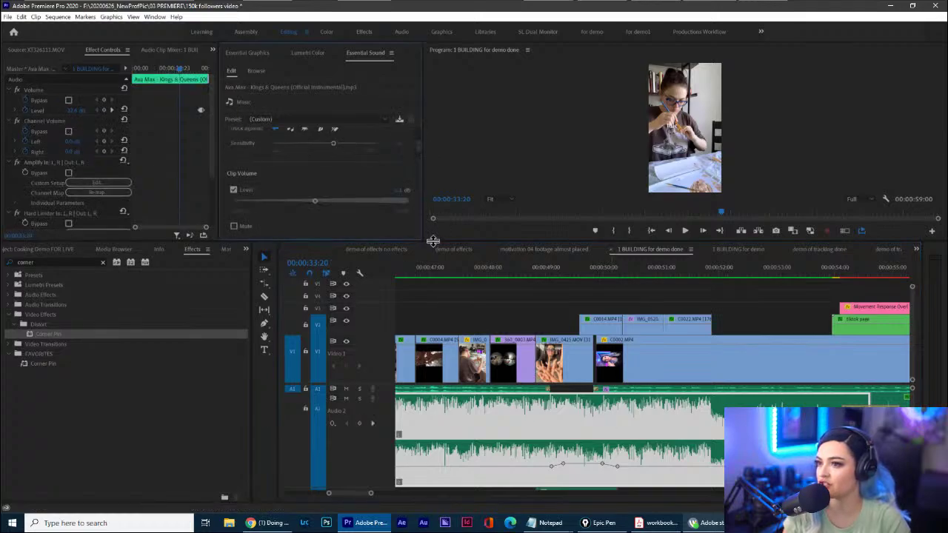
drag(433, 241, 433, 291)
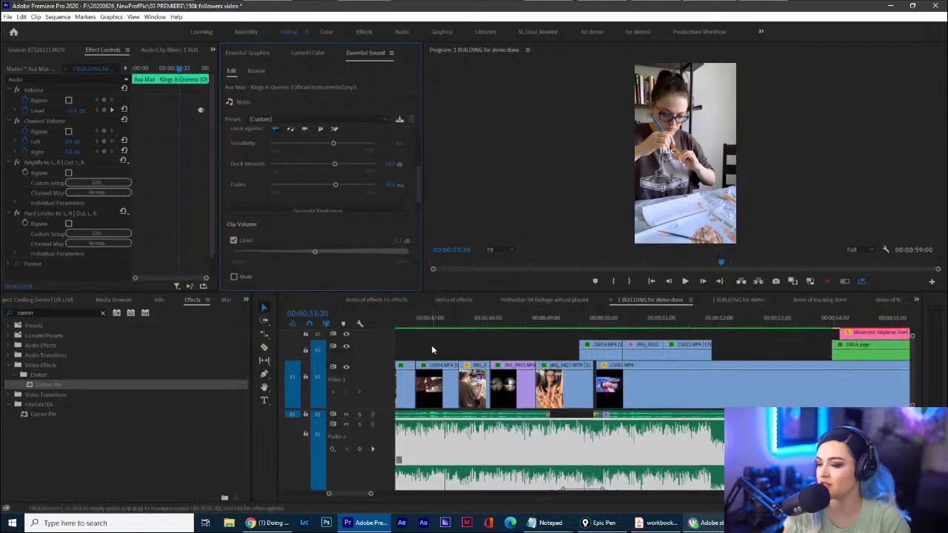
scroll(393, 383, down, 1)
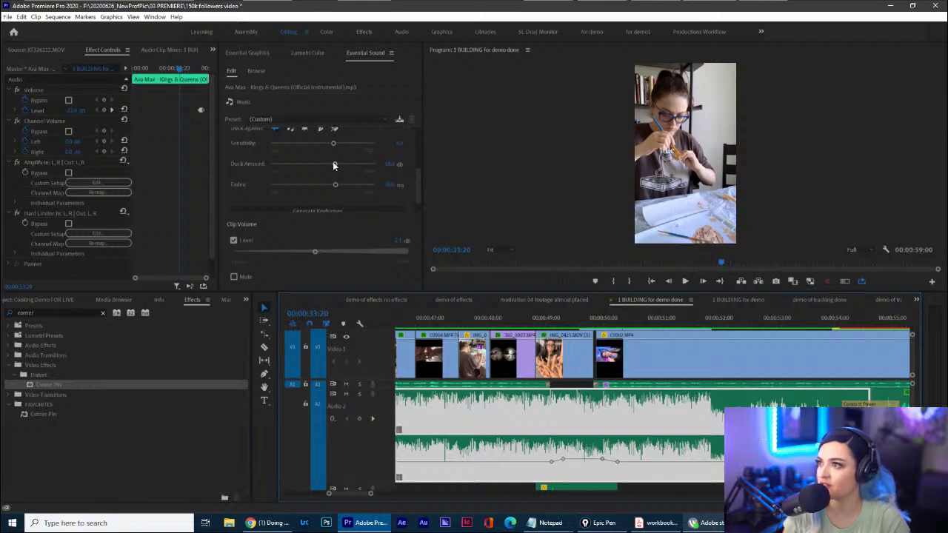
Raise the Kings & Queens music's ducking sensitivity, shorten its fades, regenerate the volume keyframes, and point out the result on Audio 2.
drag(333, 163, 353, 162)
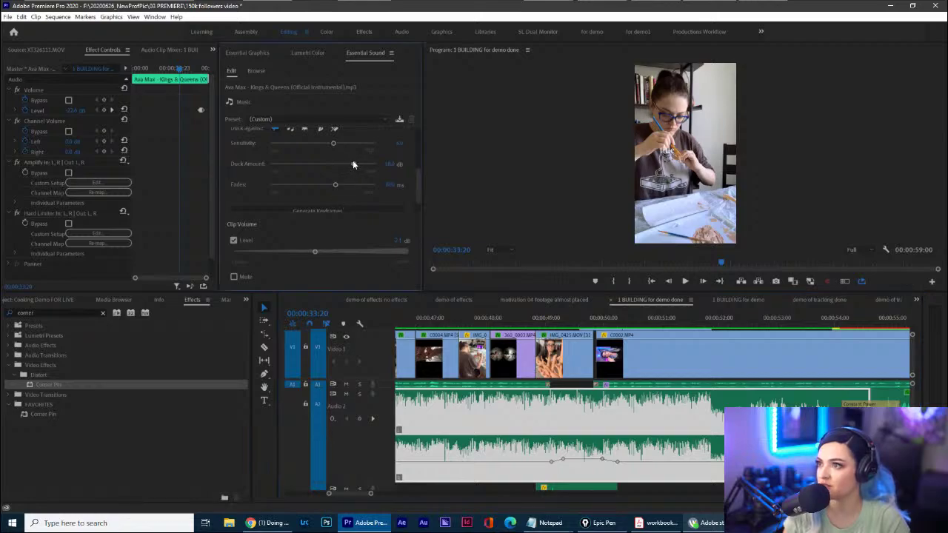
click(362, 208)
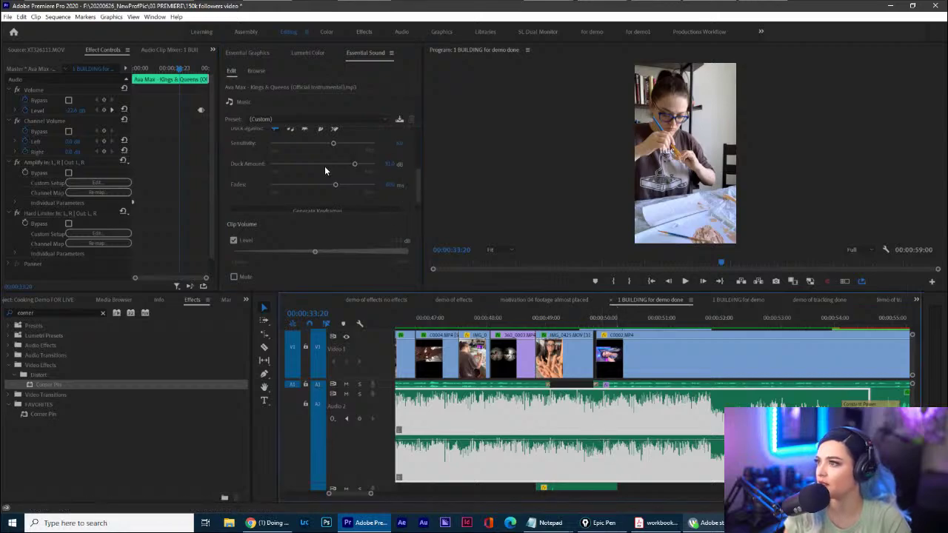
drag(331, 142, 328, 142)
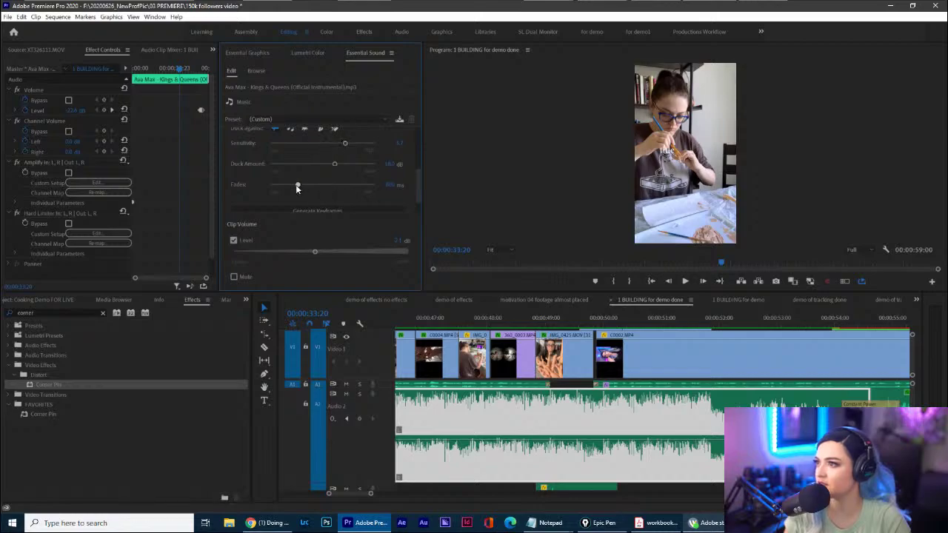
click(334, 209)
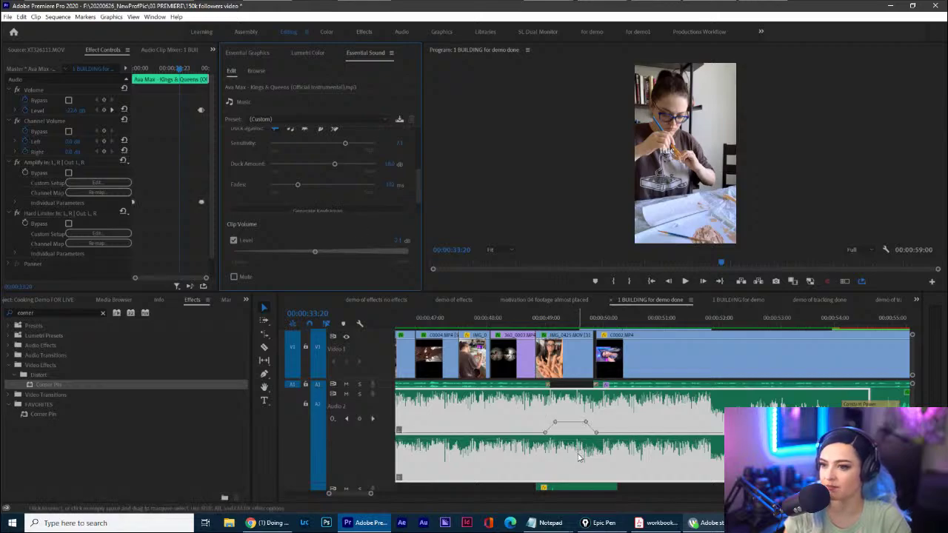
mouse_move(544, 448)
mouse_down()
mouse_move(556, 413)
mouse_move(593, 417)
mouse_move(634, 450)
mouse_up()
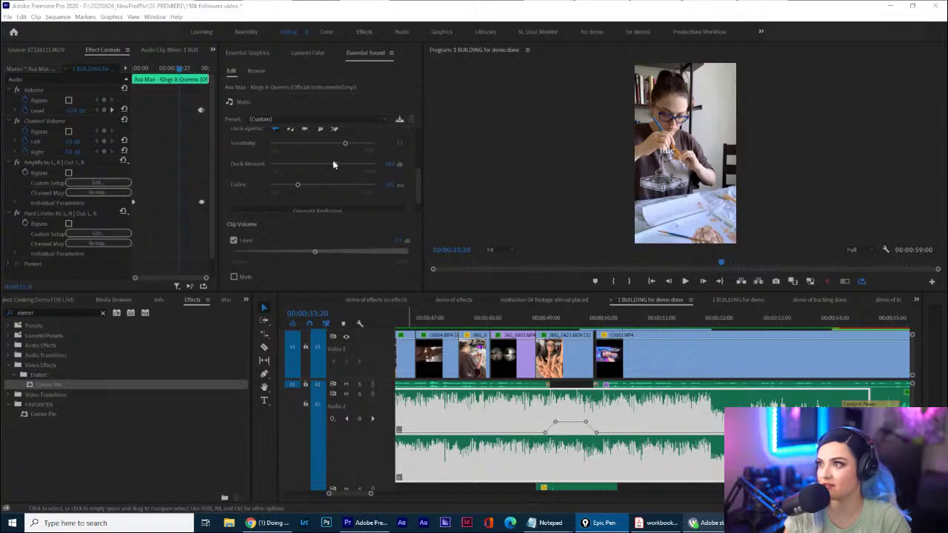
Increase the music clip's duck amount and regenerate its volume keyframes.
drag(333, 163, 354, 163)
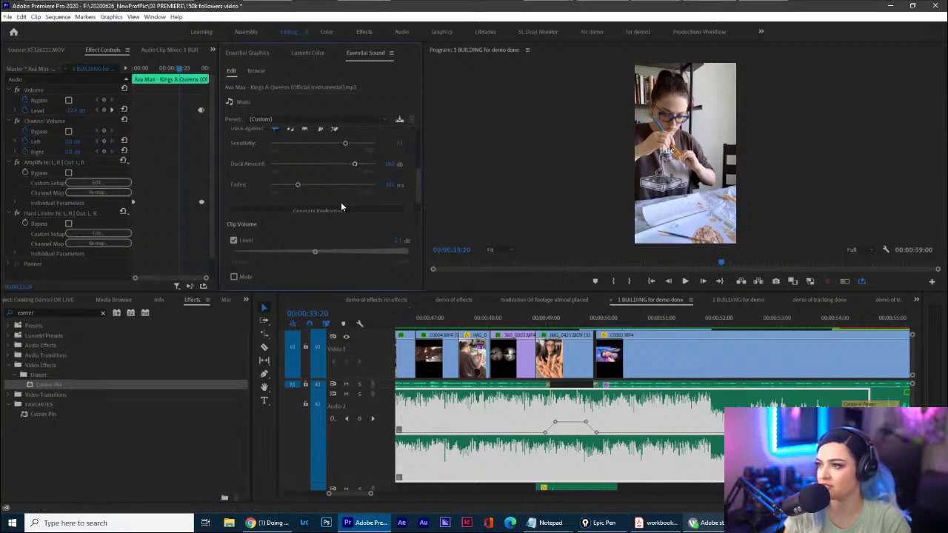
drag(414, 191, 412, 199)
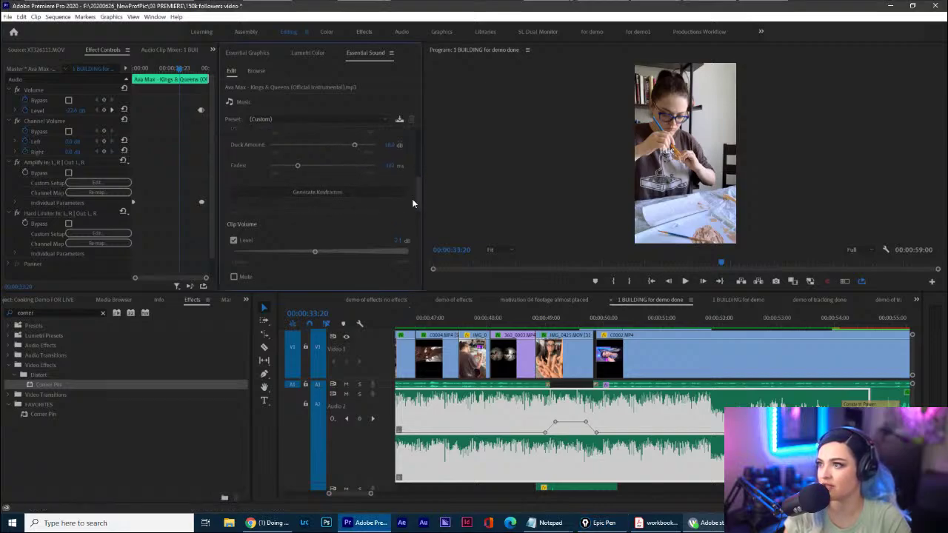
click(336, 192)
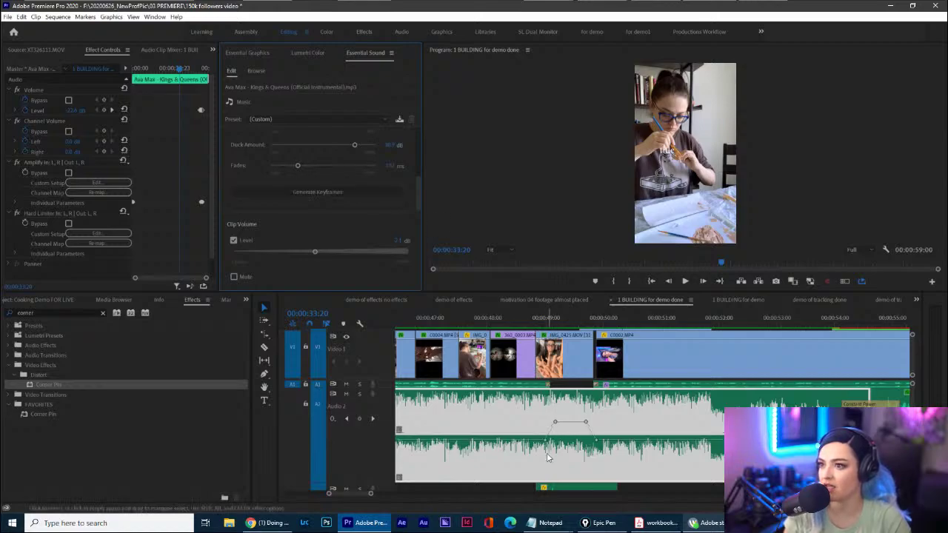
Trace the ducking curve around 00:00:49 on Audio 2 twice with the yellow Epic Pen highlighter, and clear the markings.
mouse_move(531, 468)
mouse_down()
mouse_move(574, 407)
mouse_move(602, 468)
mouse_up()
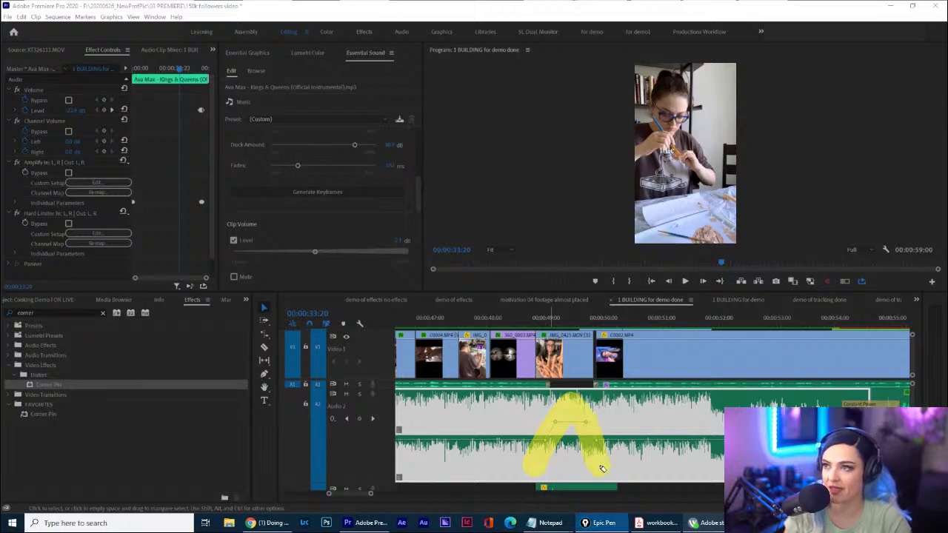
key(ctrl+shift+6)
mouse_move(538, 464)
mouse_down()
mouse_move(566, 413)
mouse_move(595, 417)
mouse_move(611, 460)
mouse_up()
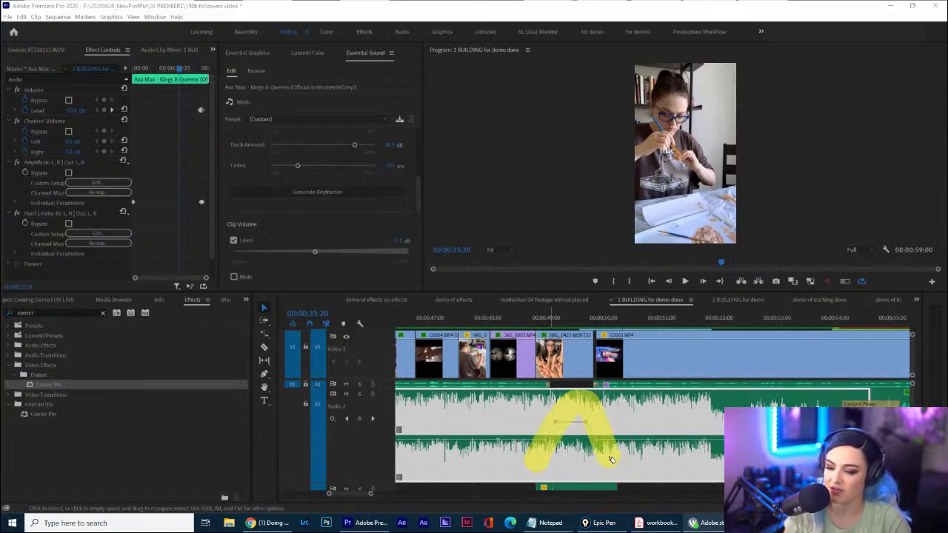
key(ctrl+shift+c)
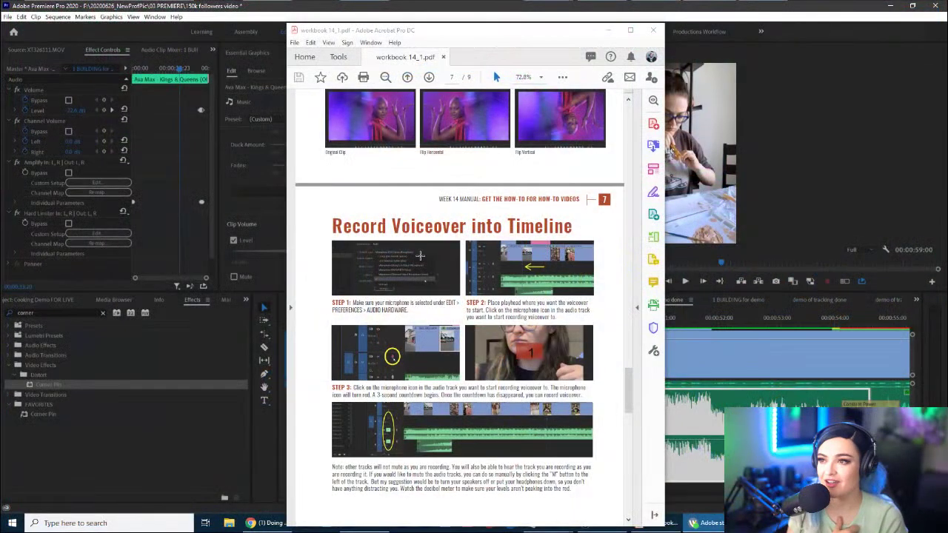
Review workbook 14_1.pdf in Acrobat, from Using Graphics Templates through footage effects and voiceover recording to Auto-Ducking Music Under Dialogue.
scroll(463, 398, down, 10)
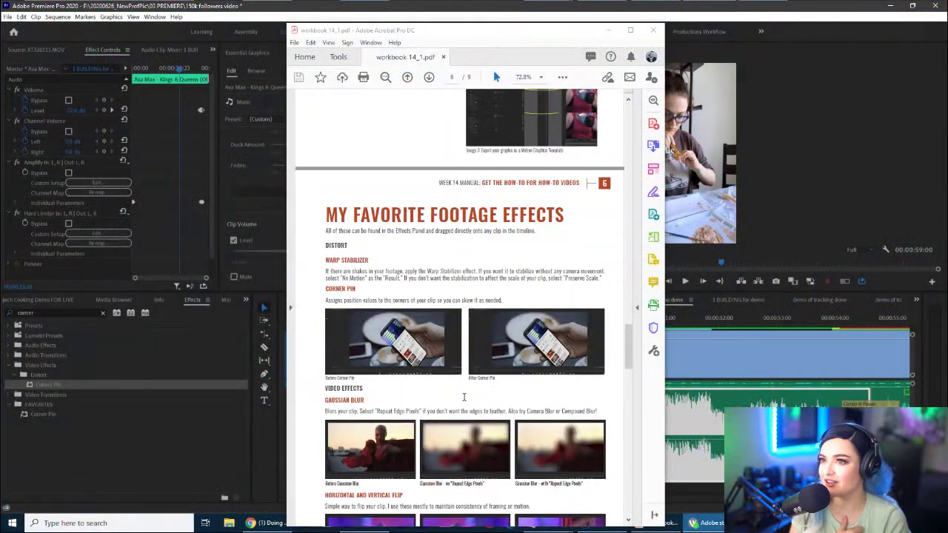
scroll(463, 398, up, 15)
scroll(465, 396, down, 10)
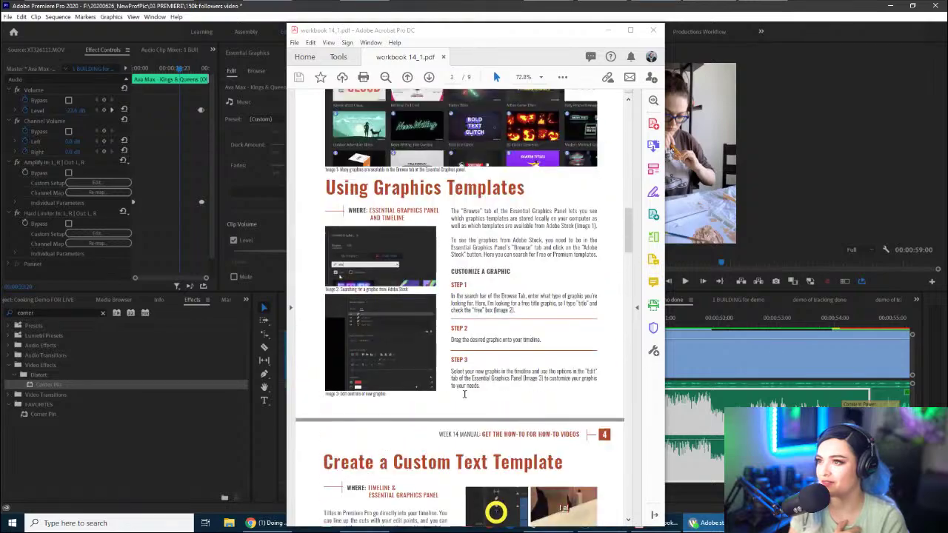
scroll(385, 370, down, 5)
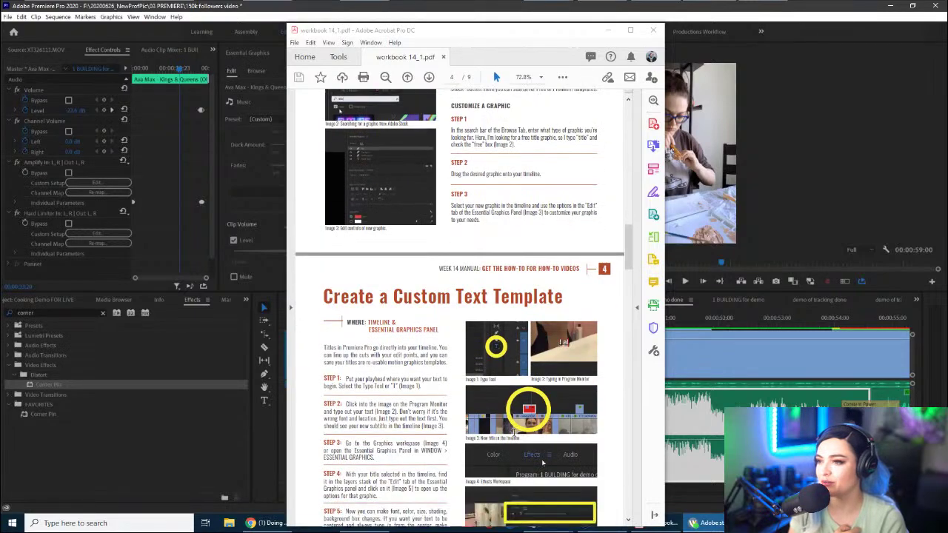
scroll(541, 317, down, 10)
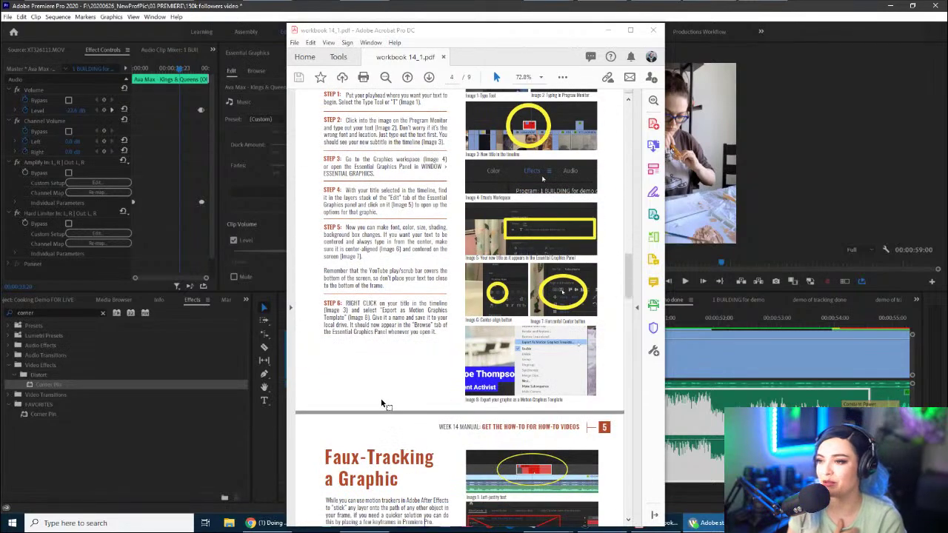
scroll(446, 445, down, 10)
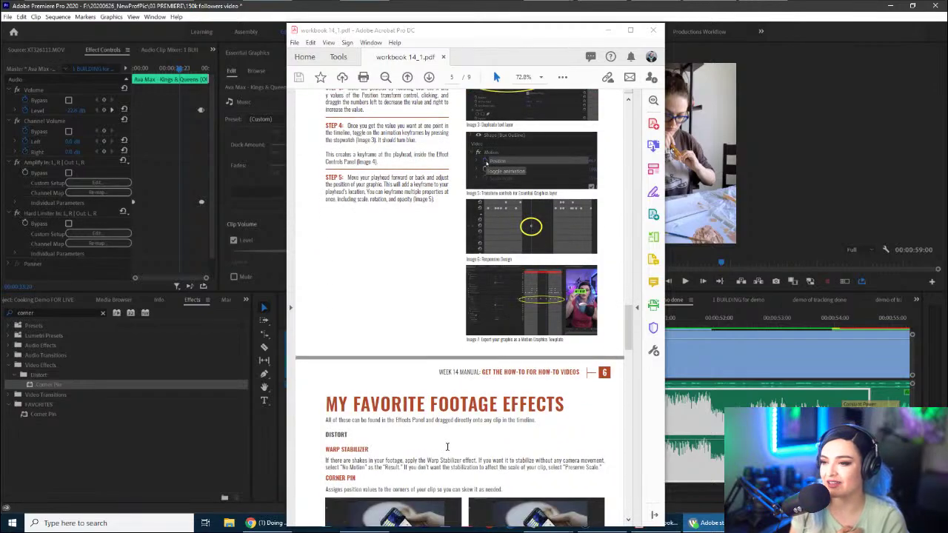
scroll(446, 447, up, 1)
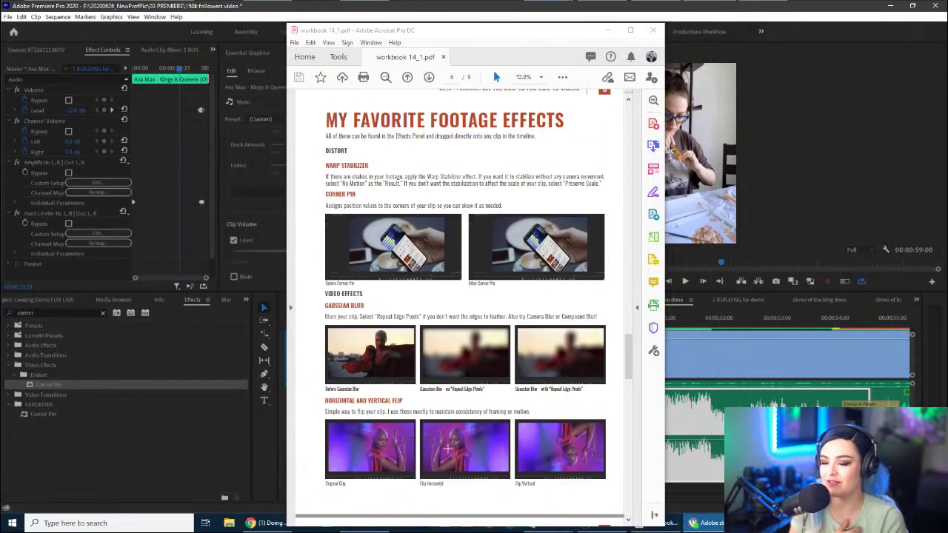
scroll(505, 444, down, 9)
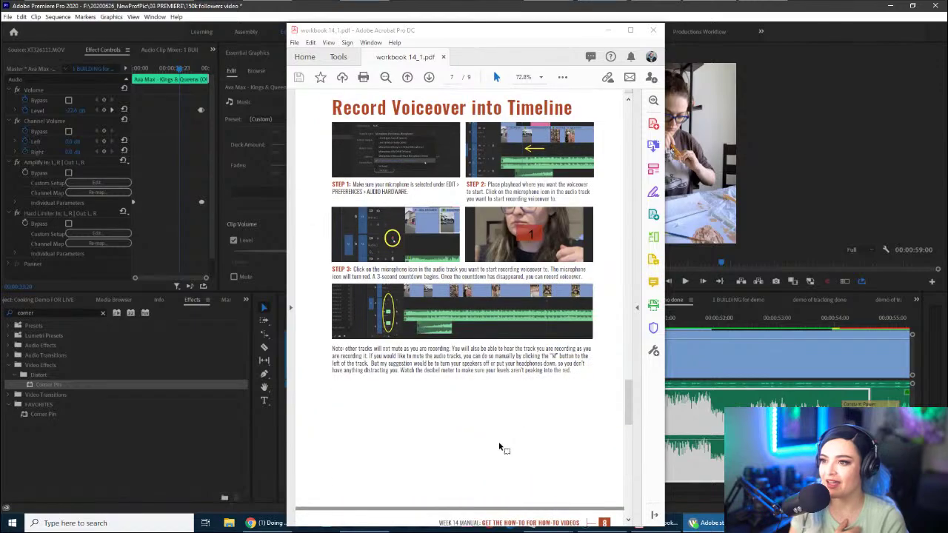
scroll(481, 428, down, 7)
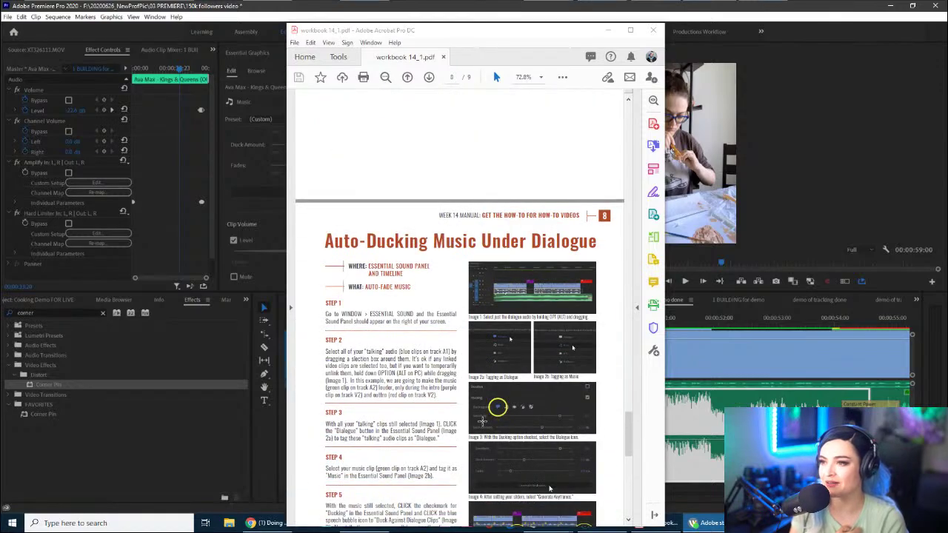